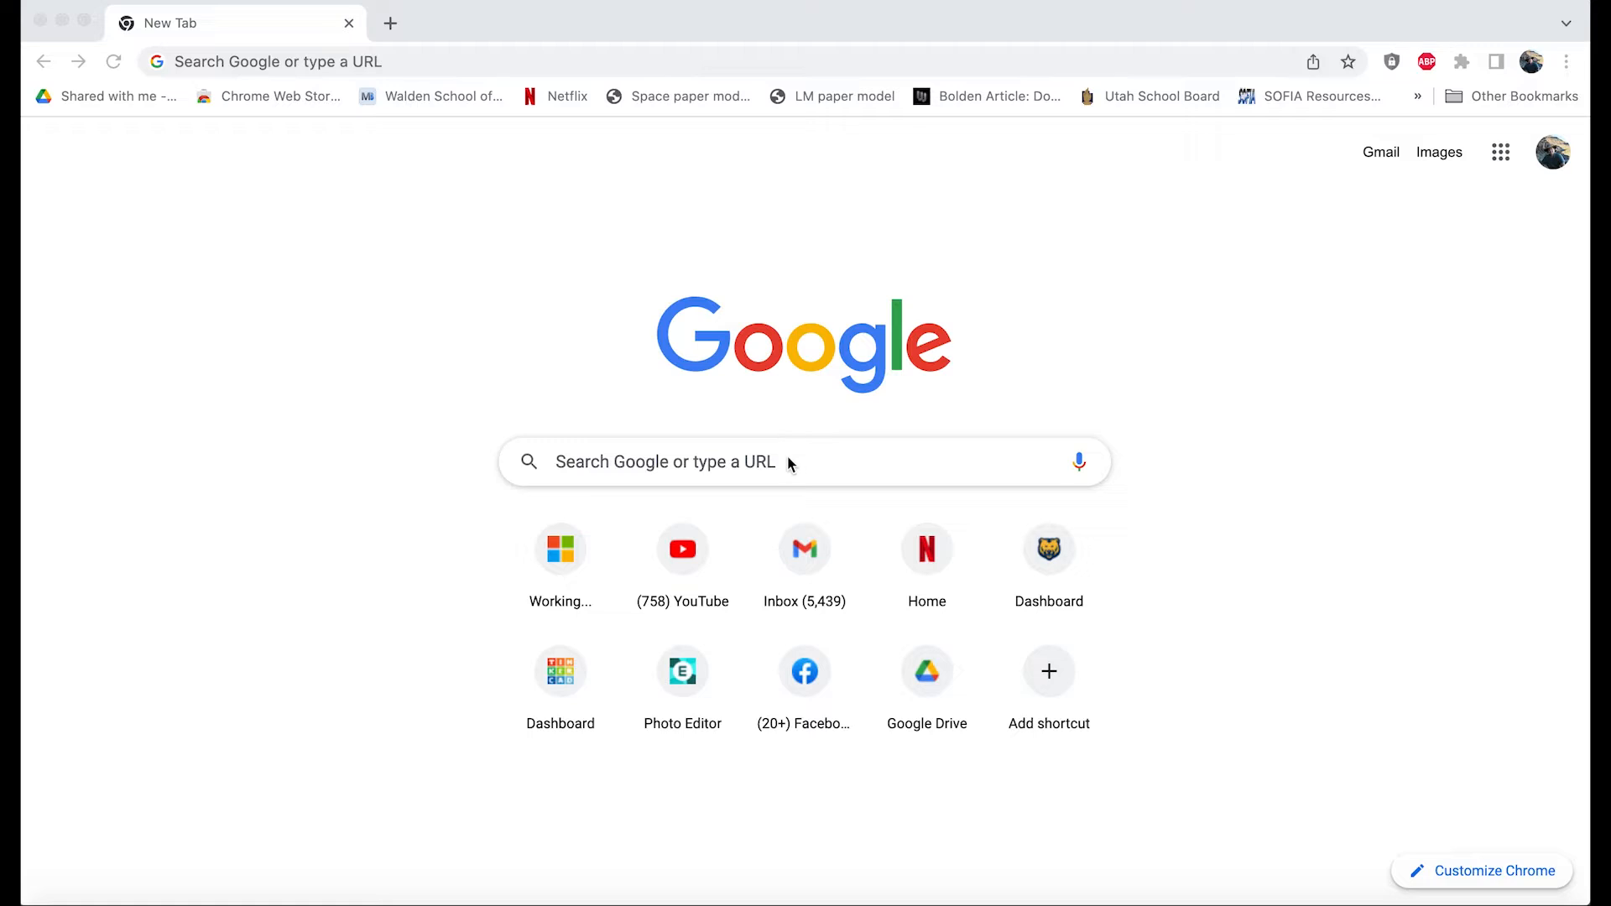
Step: Search the web for "wick editor" and open the official The Wick Editor website
type("wick editor")
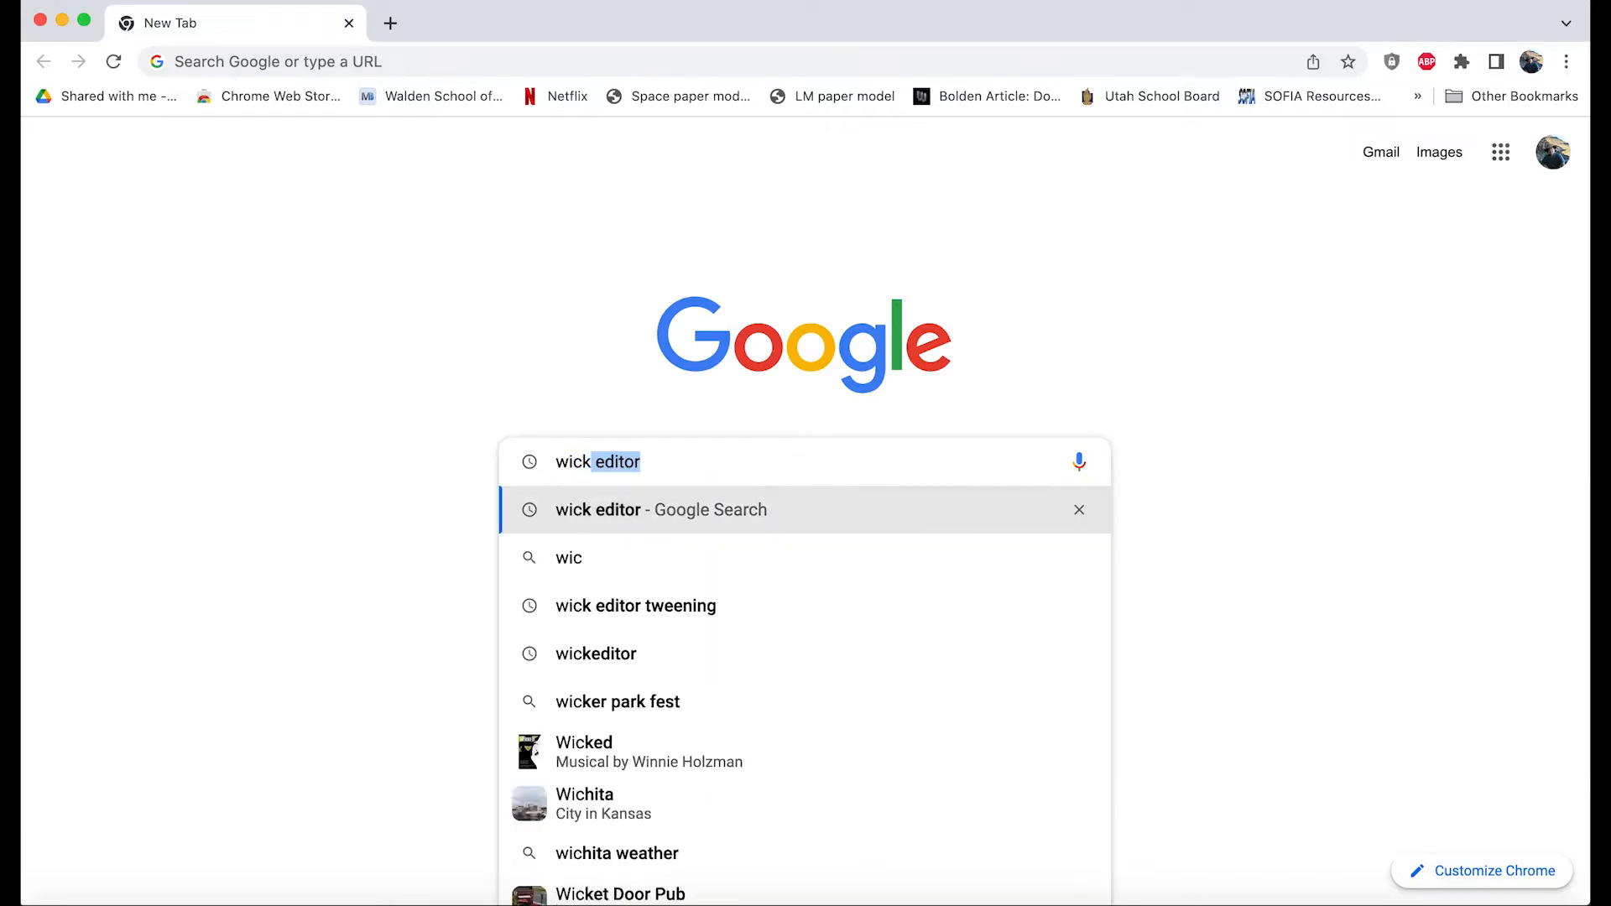
type("]")
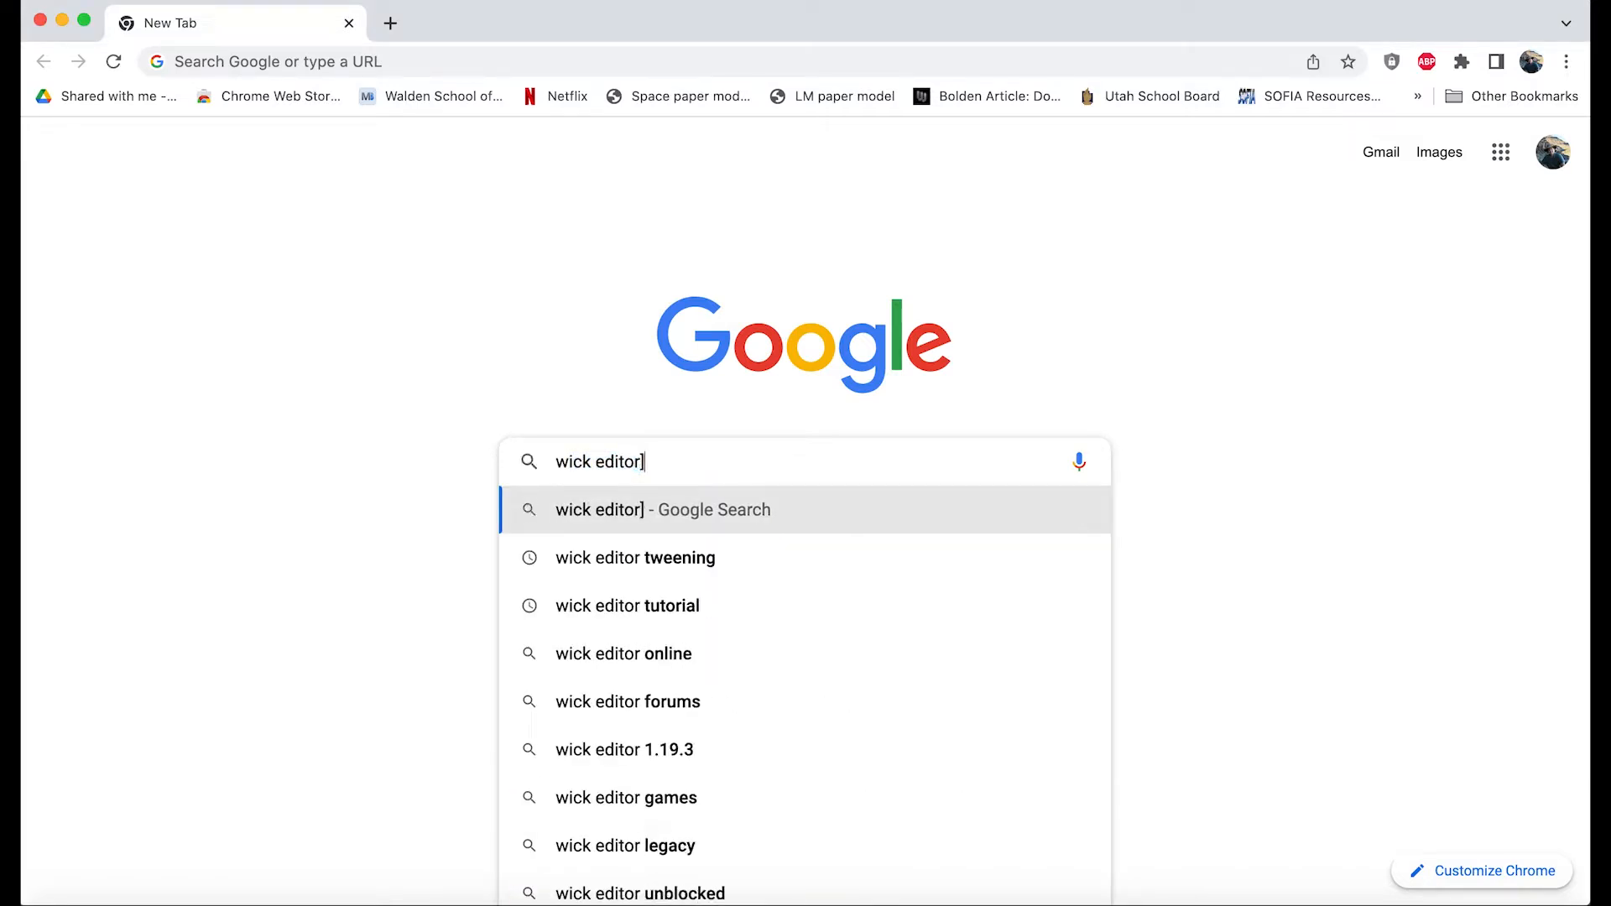
key("BackSpace")
key("Return")
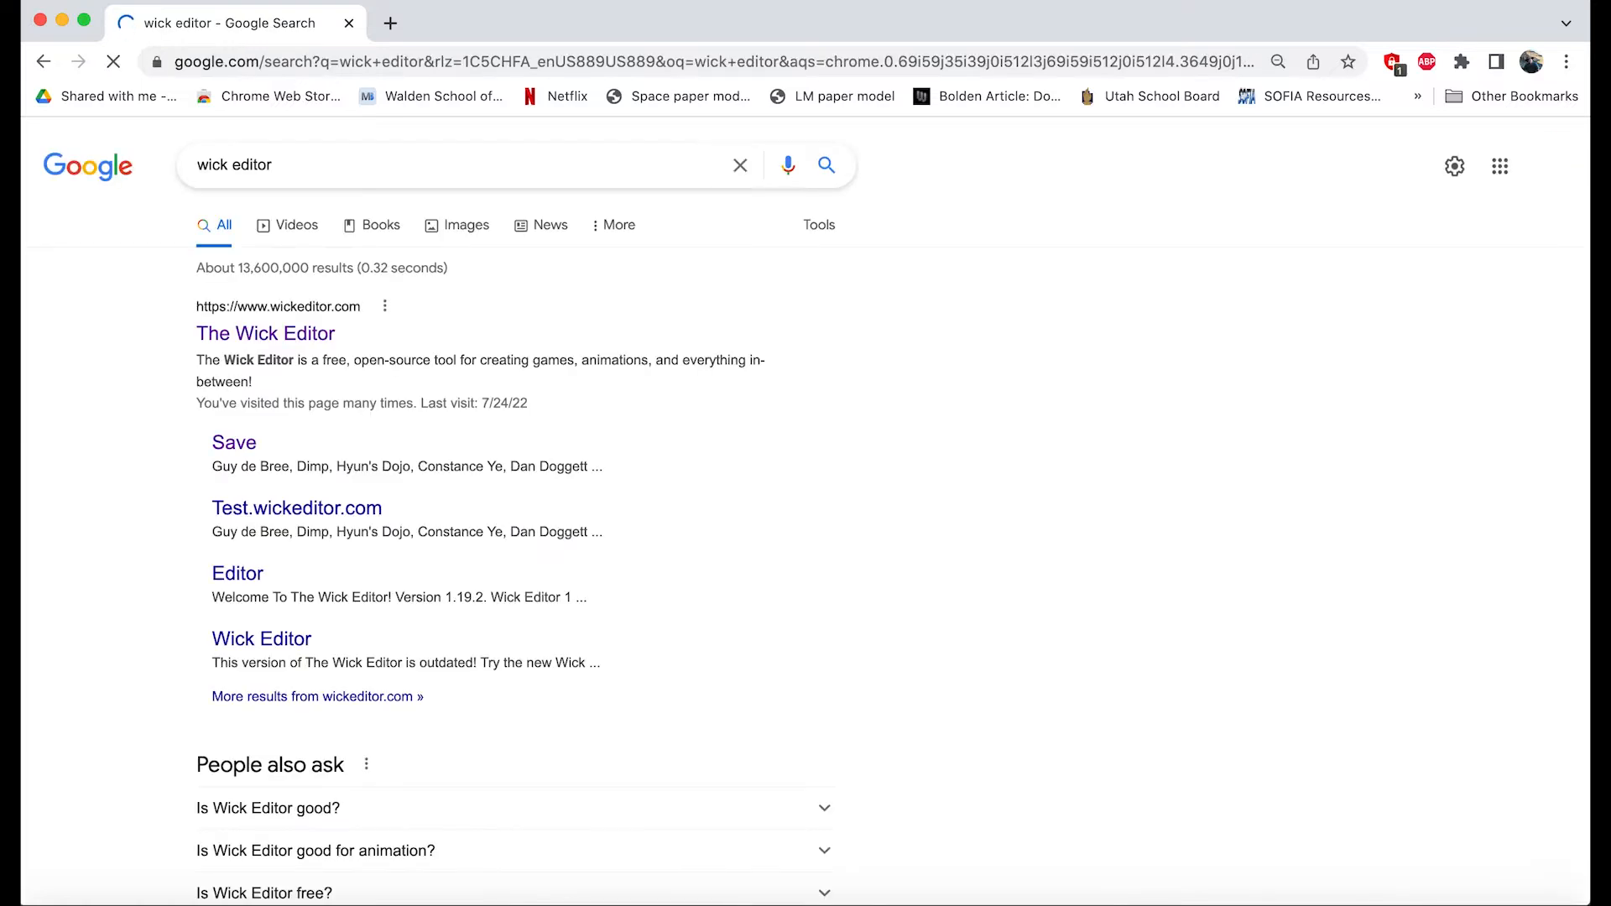
left_click(294, 333)
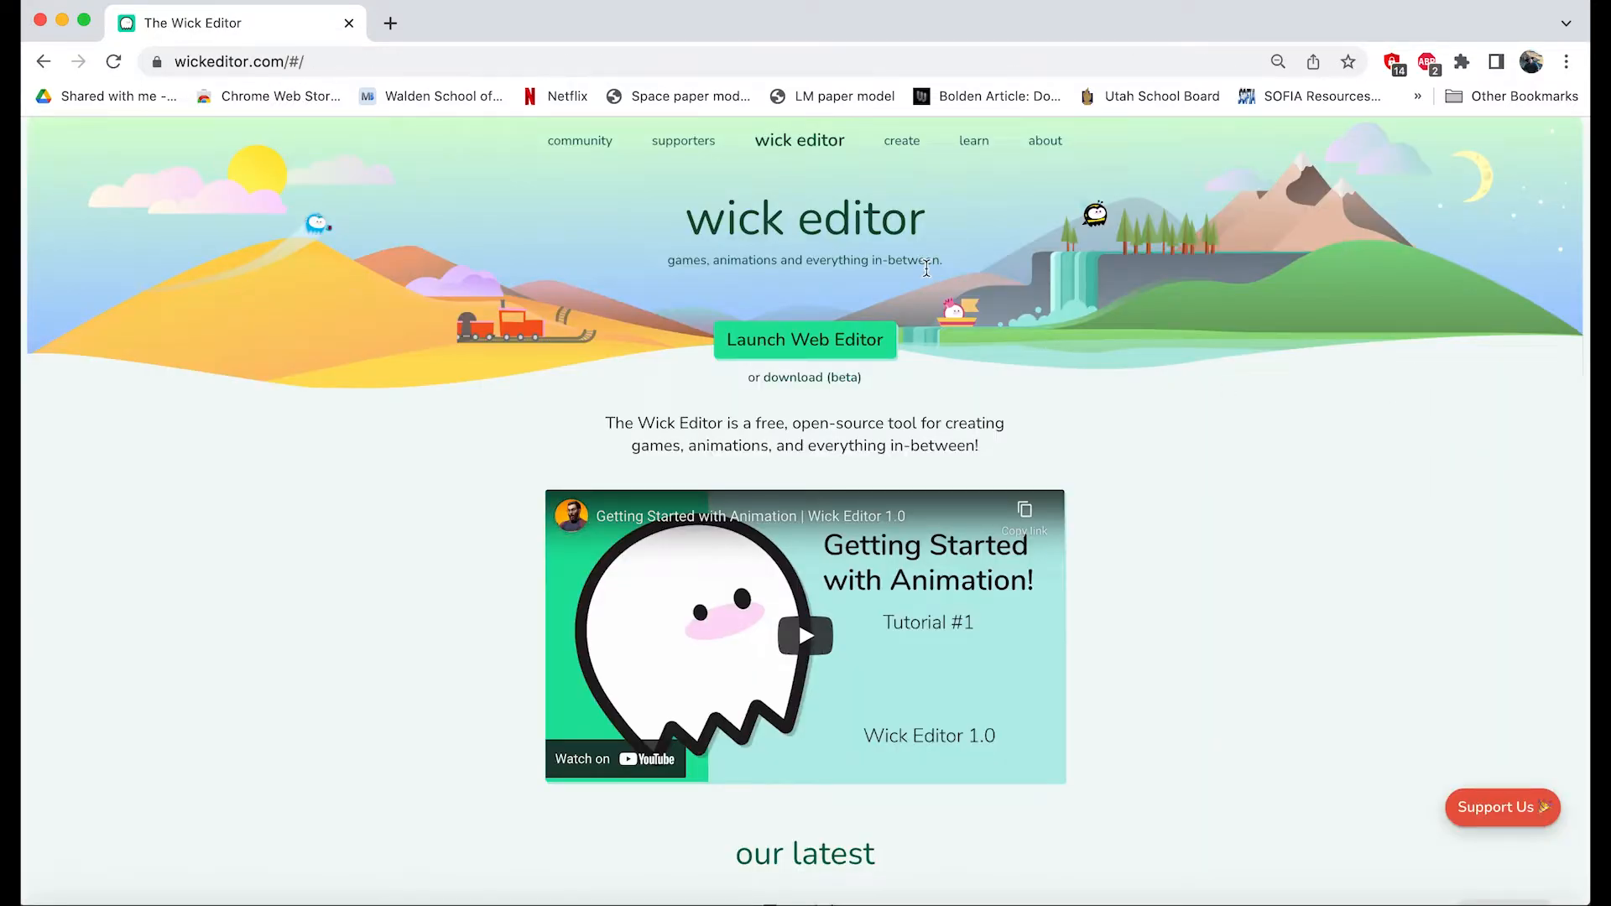
Step: Launch the Wick web editor, dismiss the welcome message and close the autosave prompt without loading or deleting the autosave
left_click(833, 357)
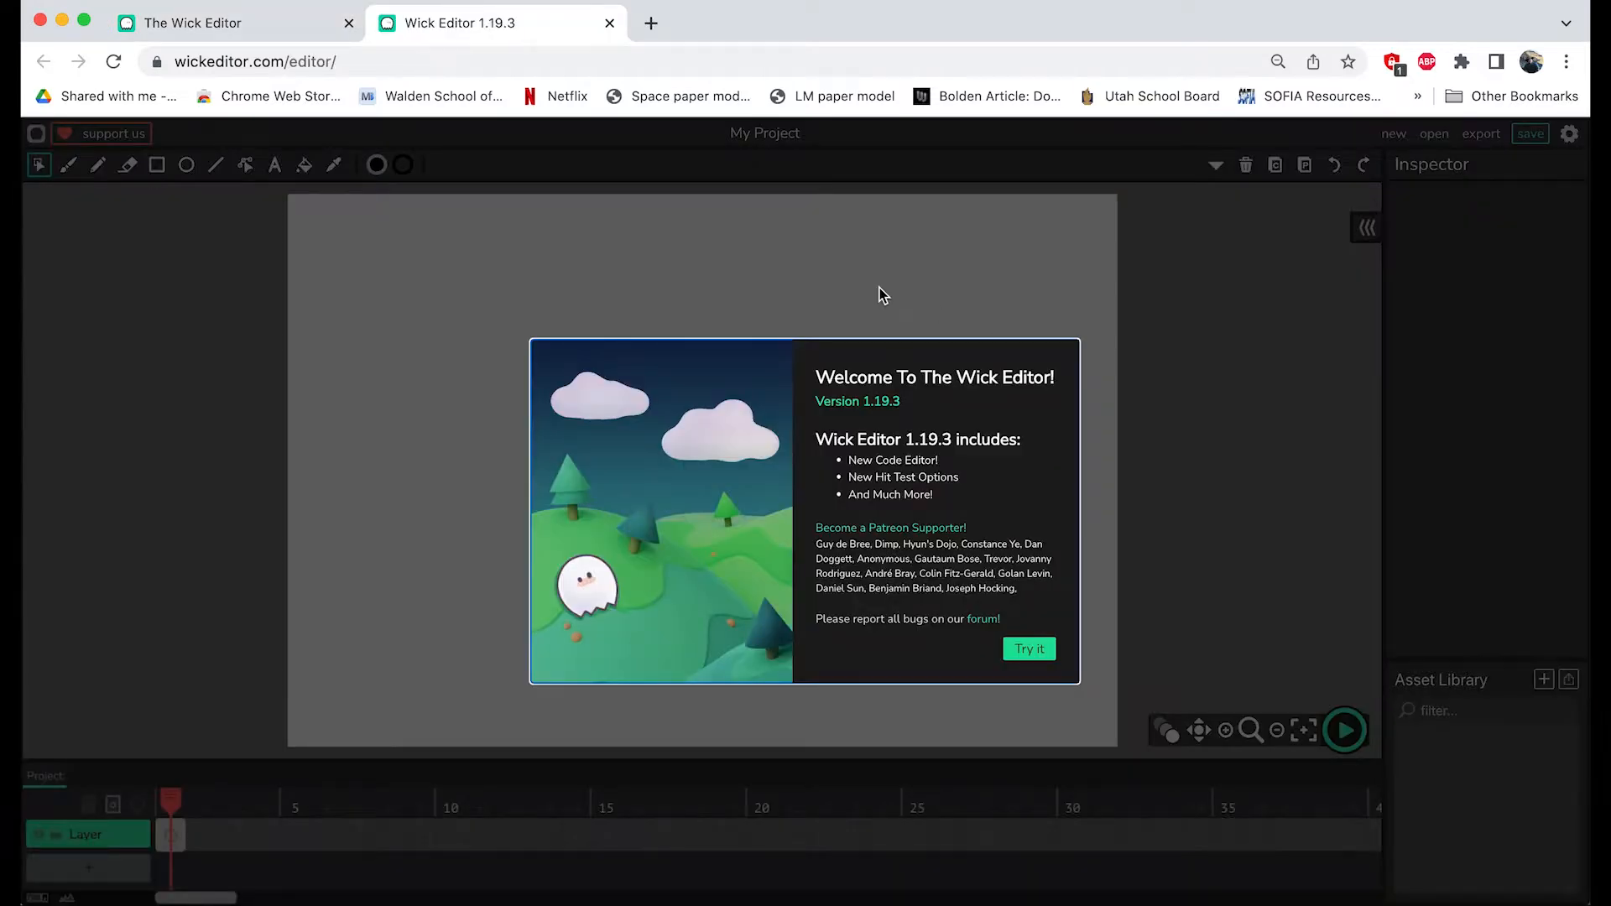
left_click(879, 288)
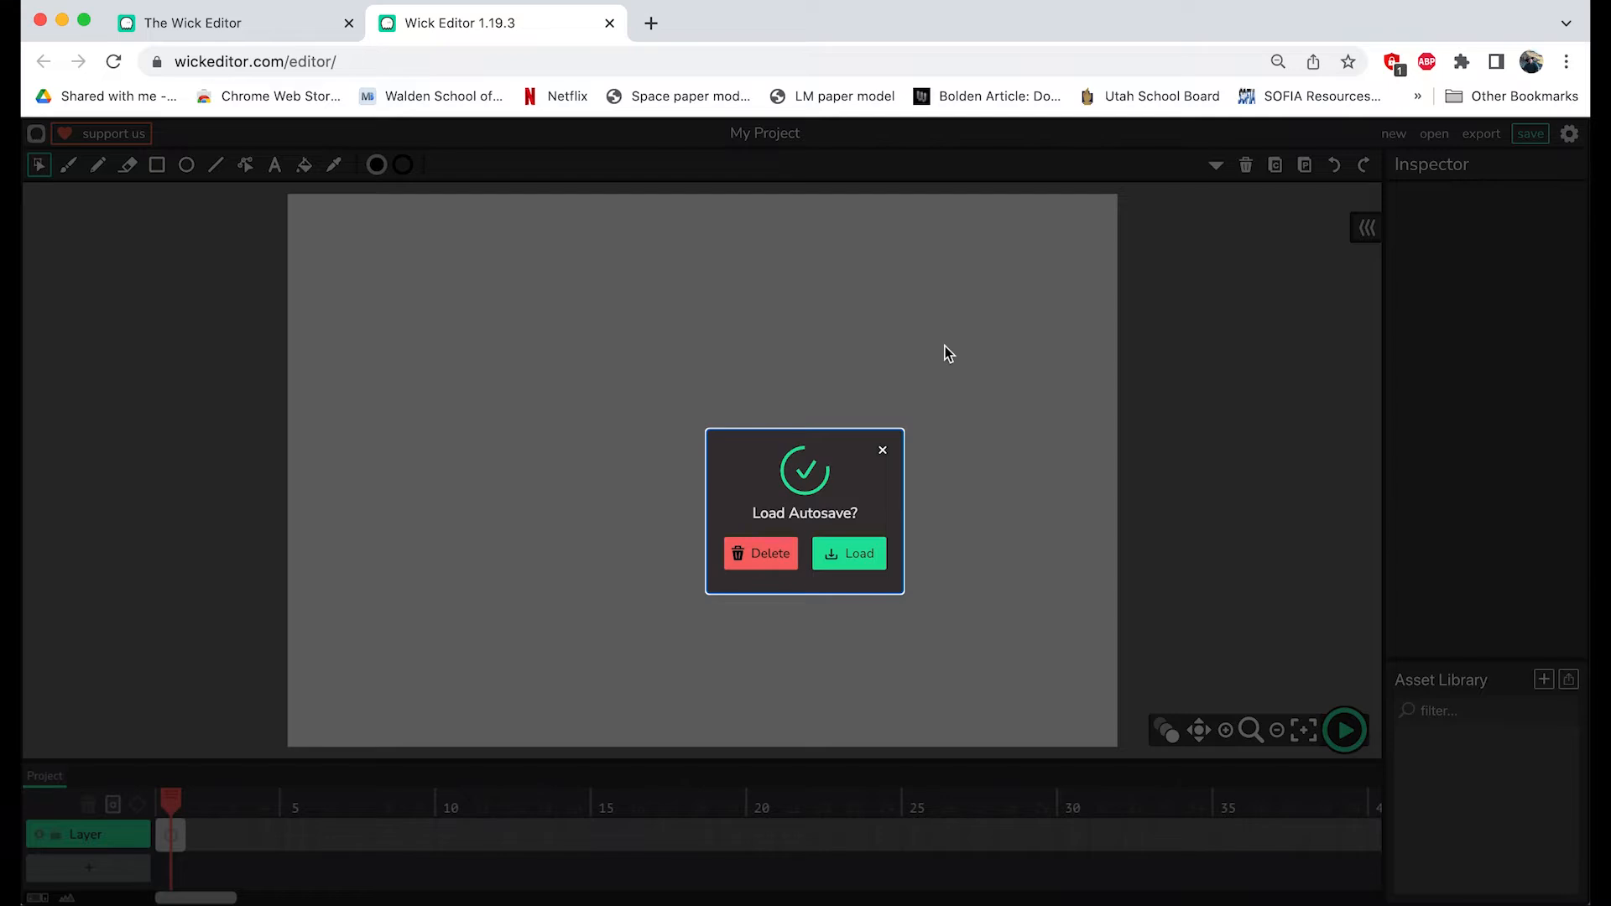
left_click(882, 452)
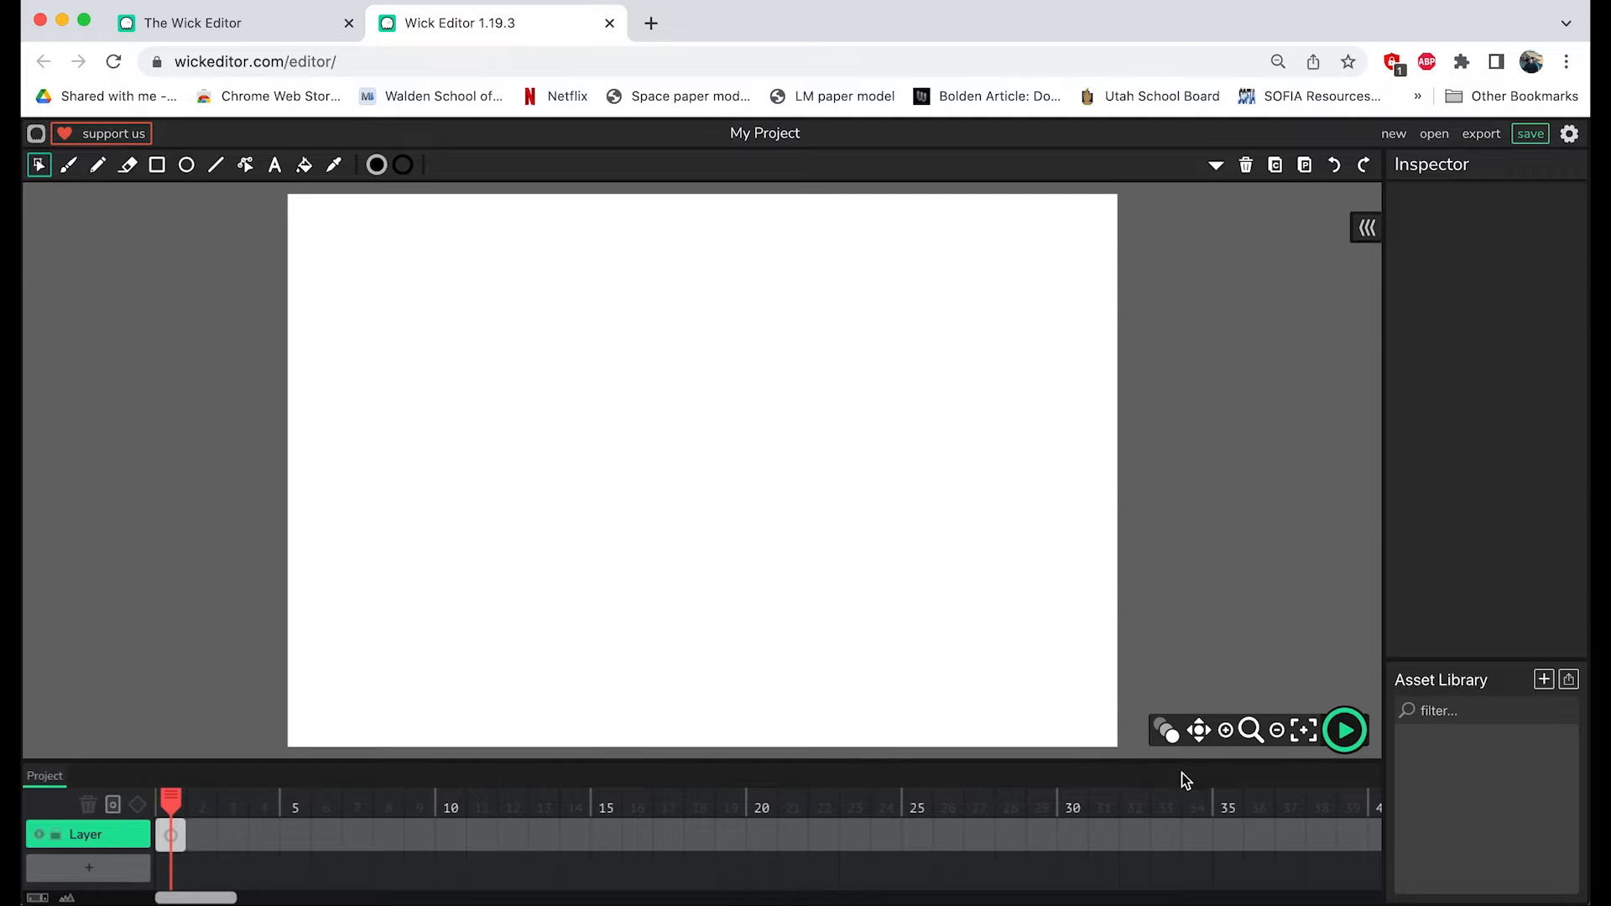
Step: Set the Brush fill colour to red and paint a short curved stroke left of the canvas centre in frame 1
left_click(1167, 735)
left_click(69, 167)
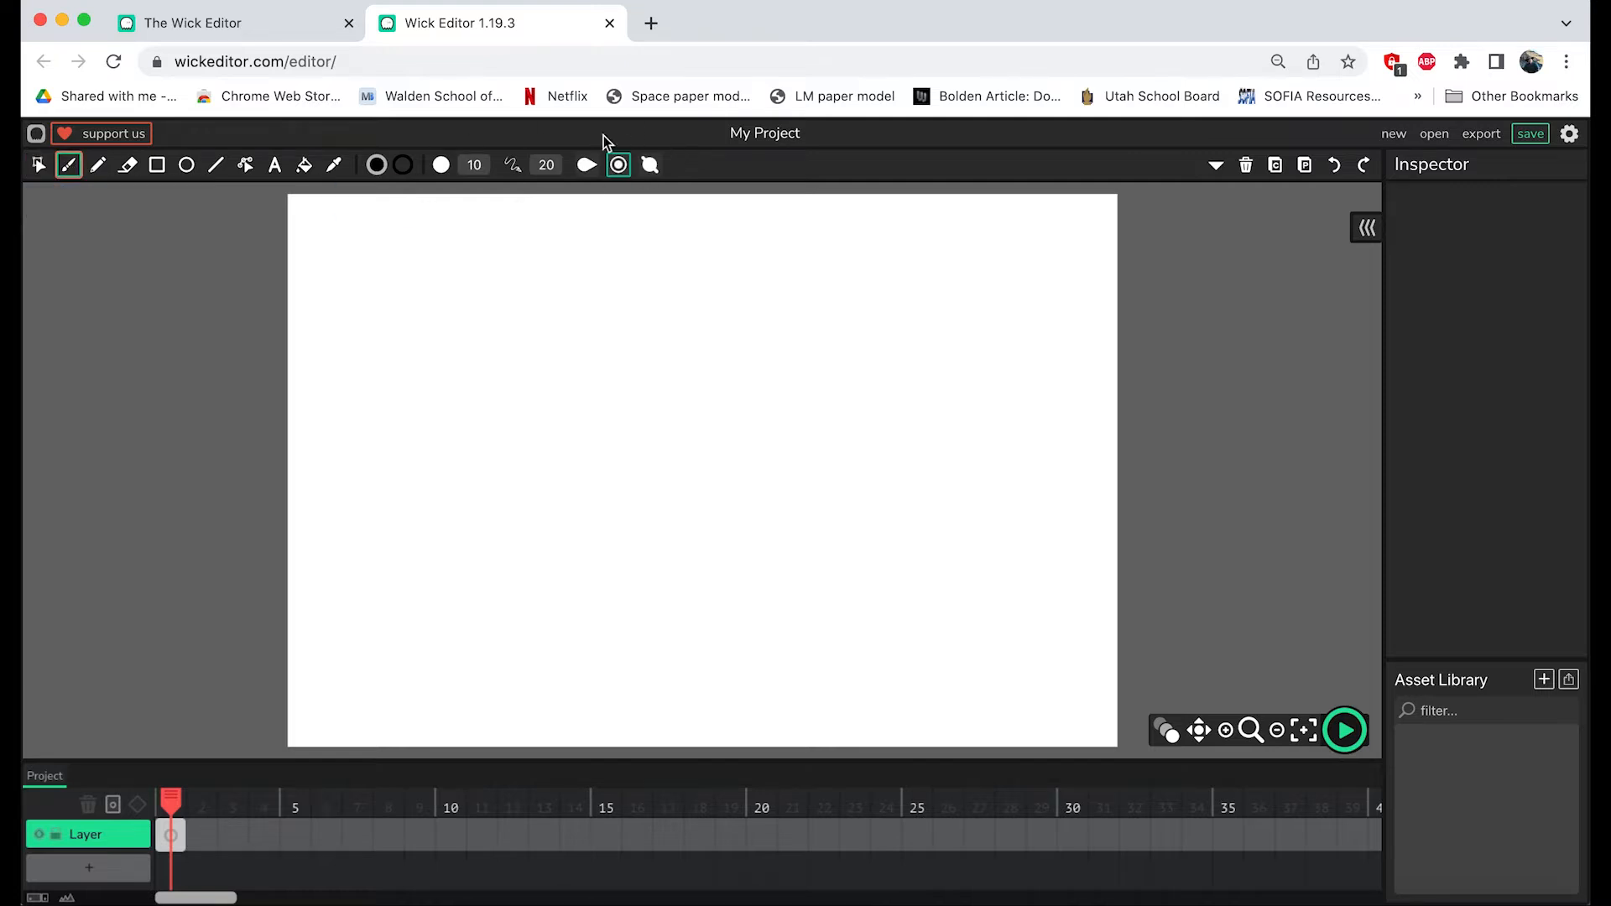
left_click(382, 165)
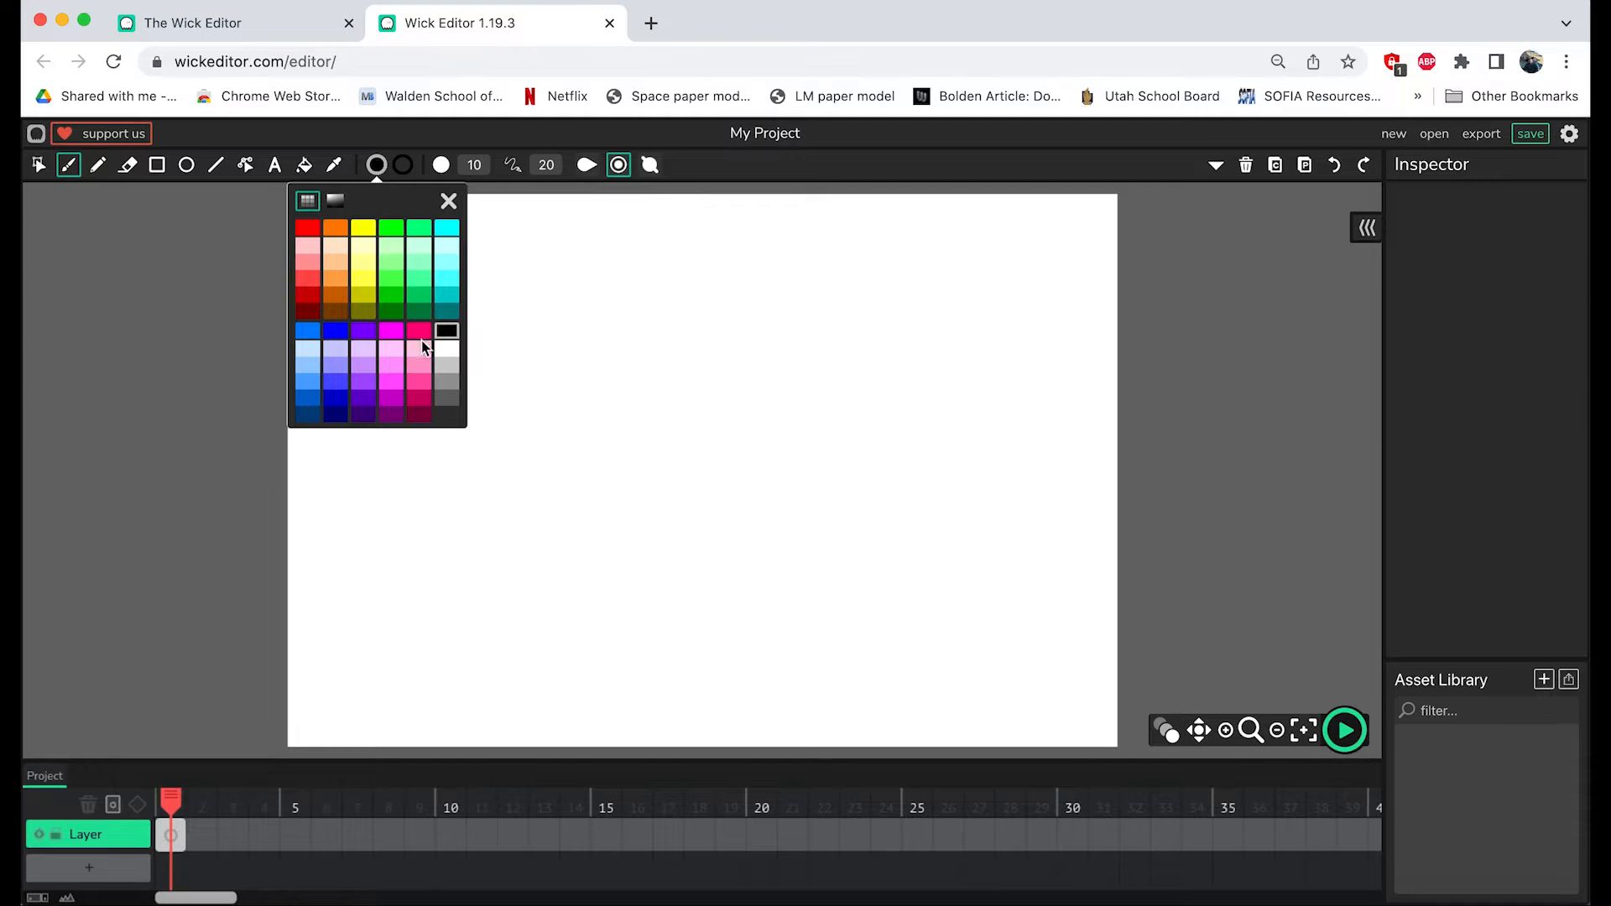
left_click(308, 232)
left_click(698, 153)
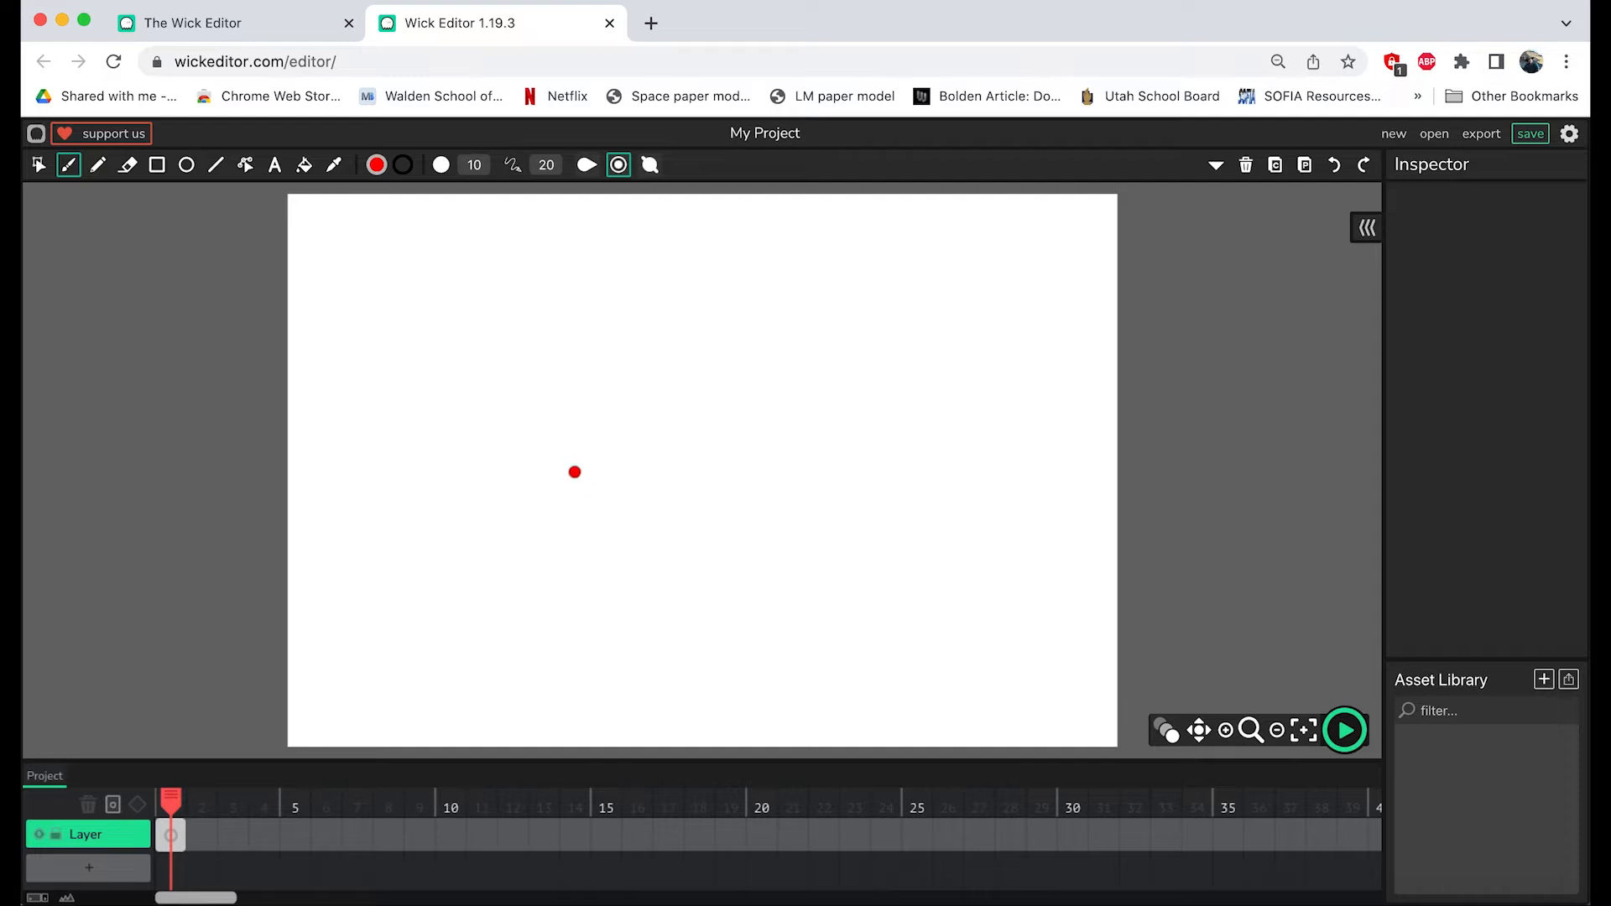
left_click_drag(579, 468, 596, 488)
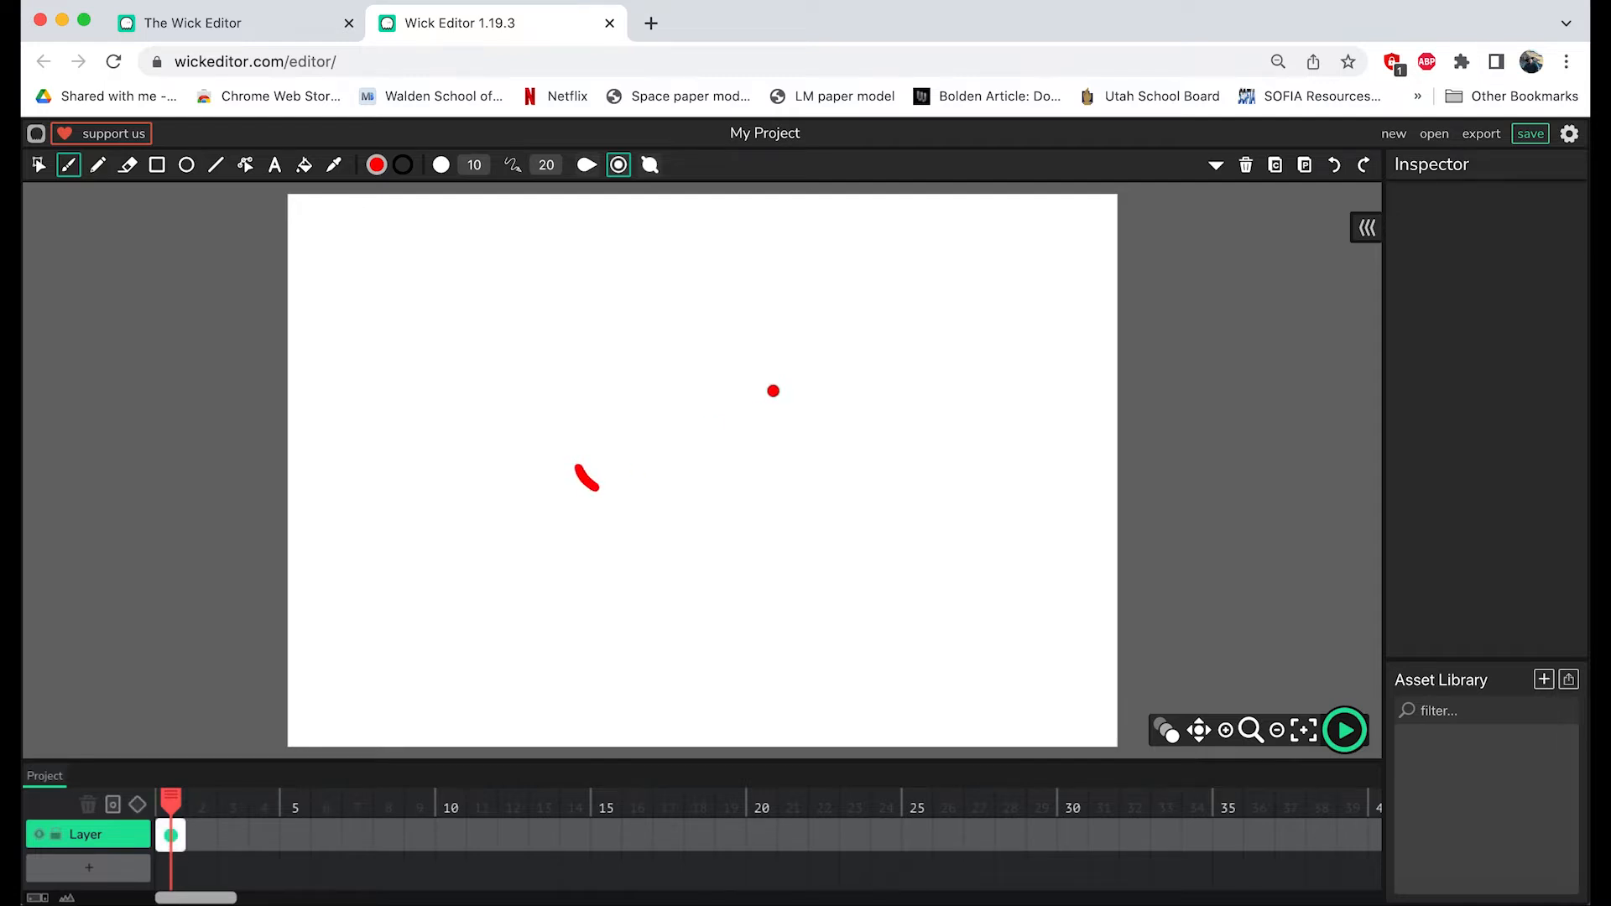
Step: Add frame 2 with onion skinning turned on and trace the red stroke, extending it slightly to the right
left_click(200, 835)
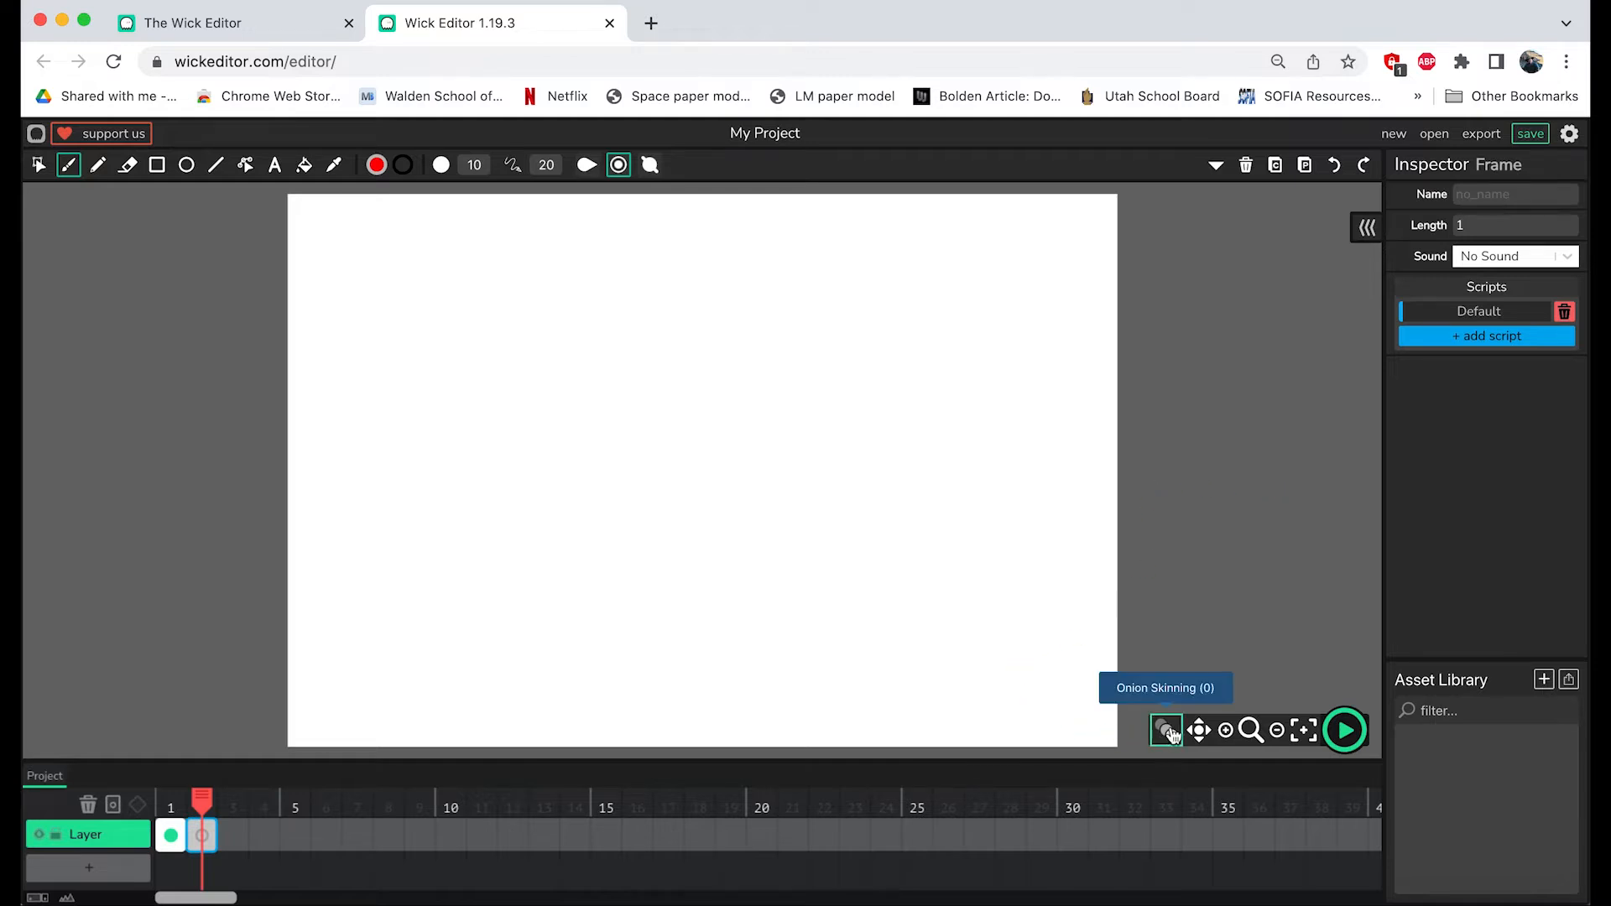
left_click(1170, 732)
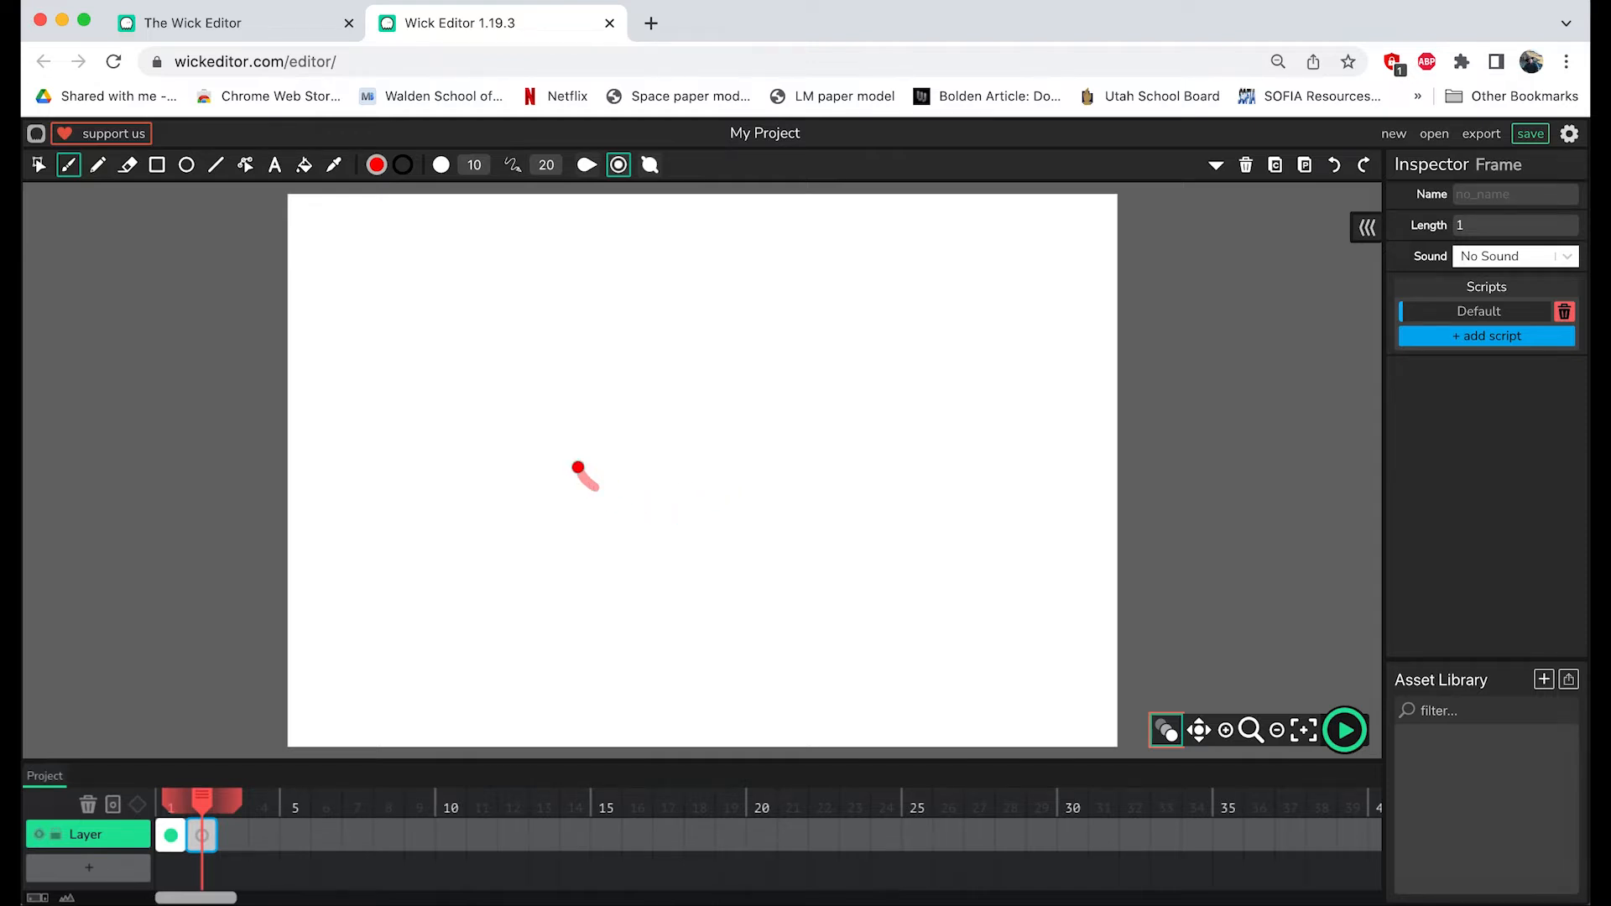
left_click_drag(578, 468, 620, 499)
Step: Add frames 3, 4 and 5, retracing the red mouth line in each and making it a little longer every time
left_click(233, 835)
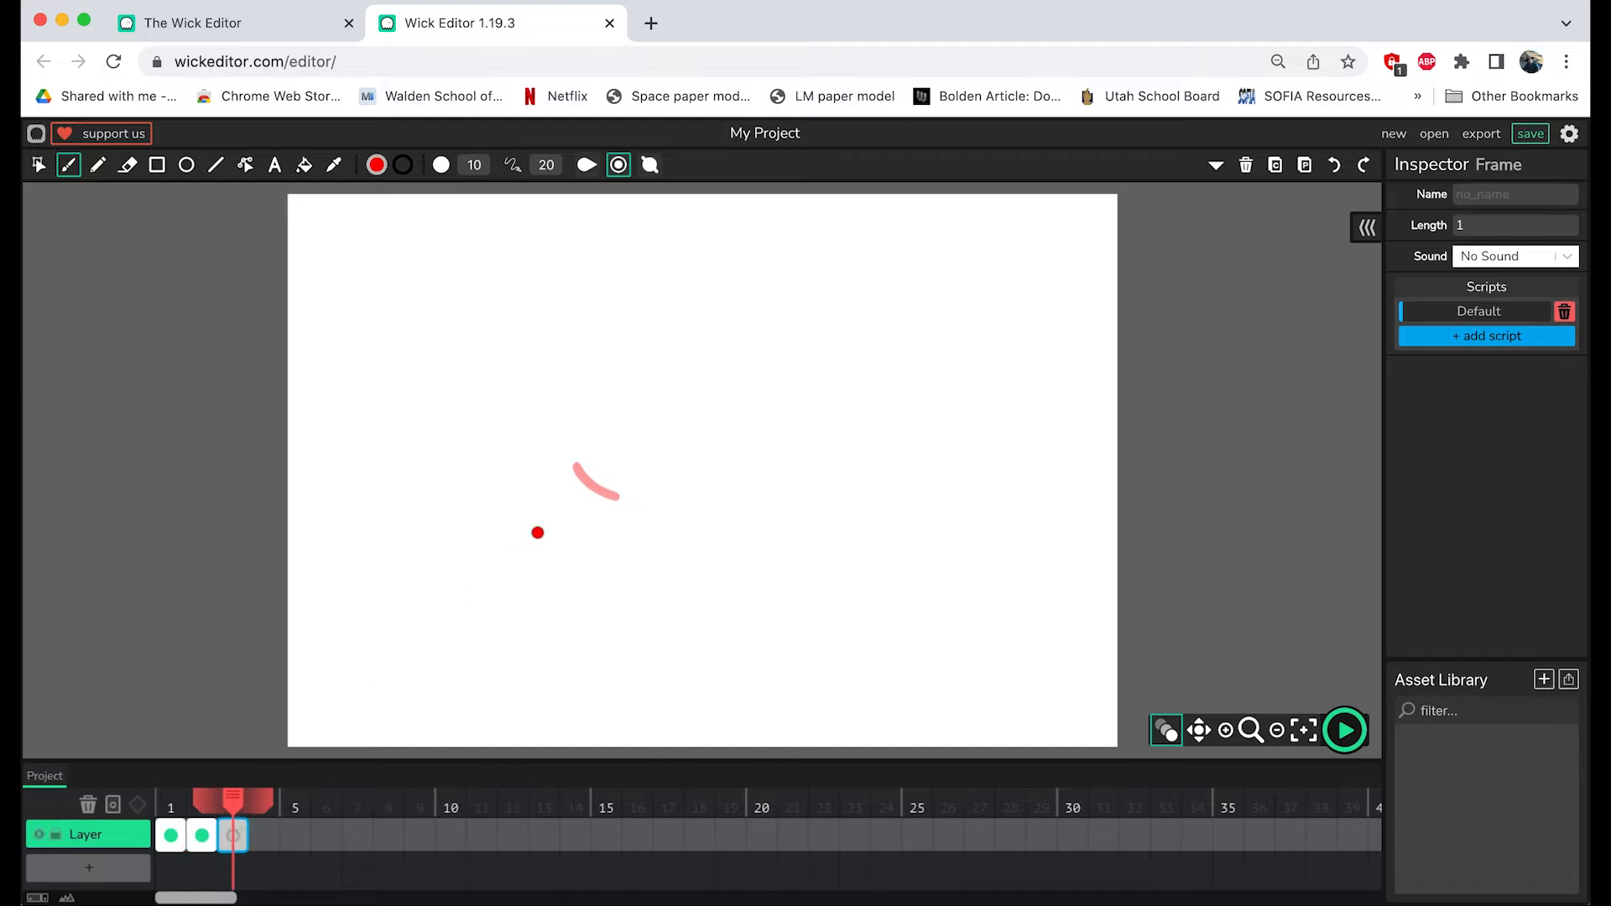
left_click_drag(574, 468, 634, 500)
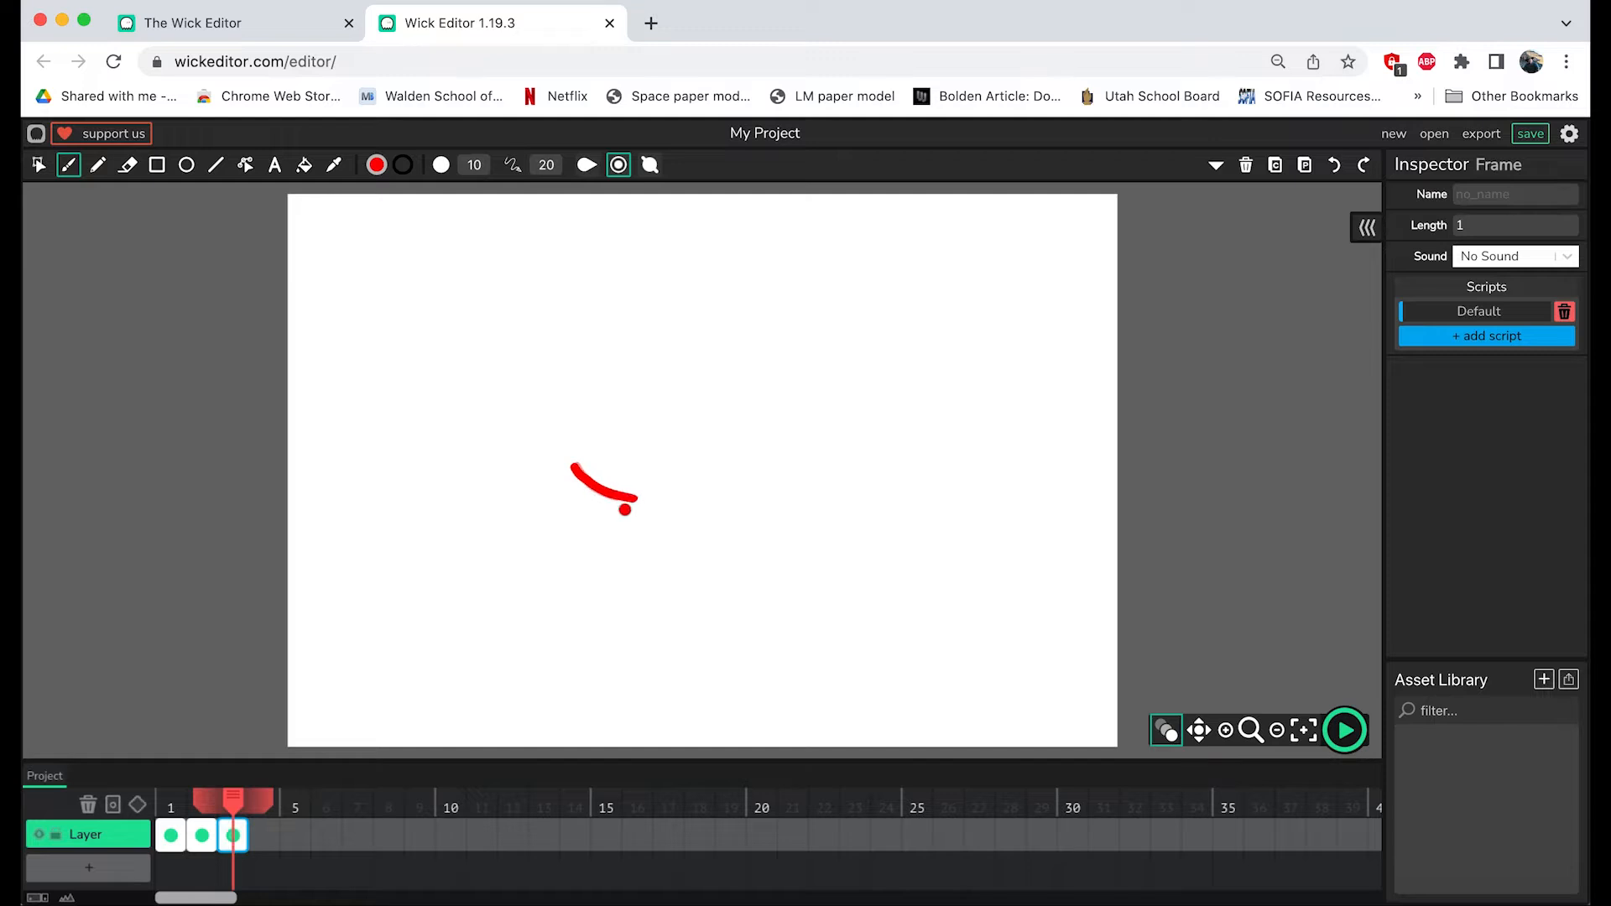
left_click(263, 834)
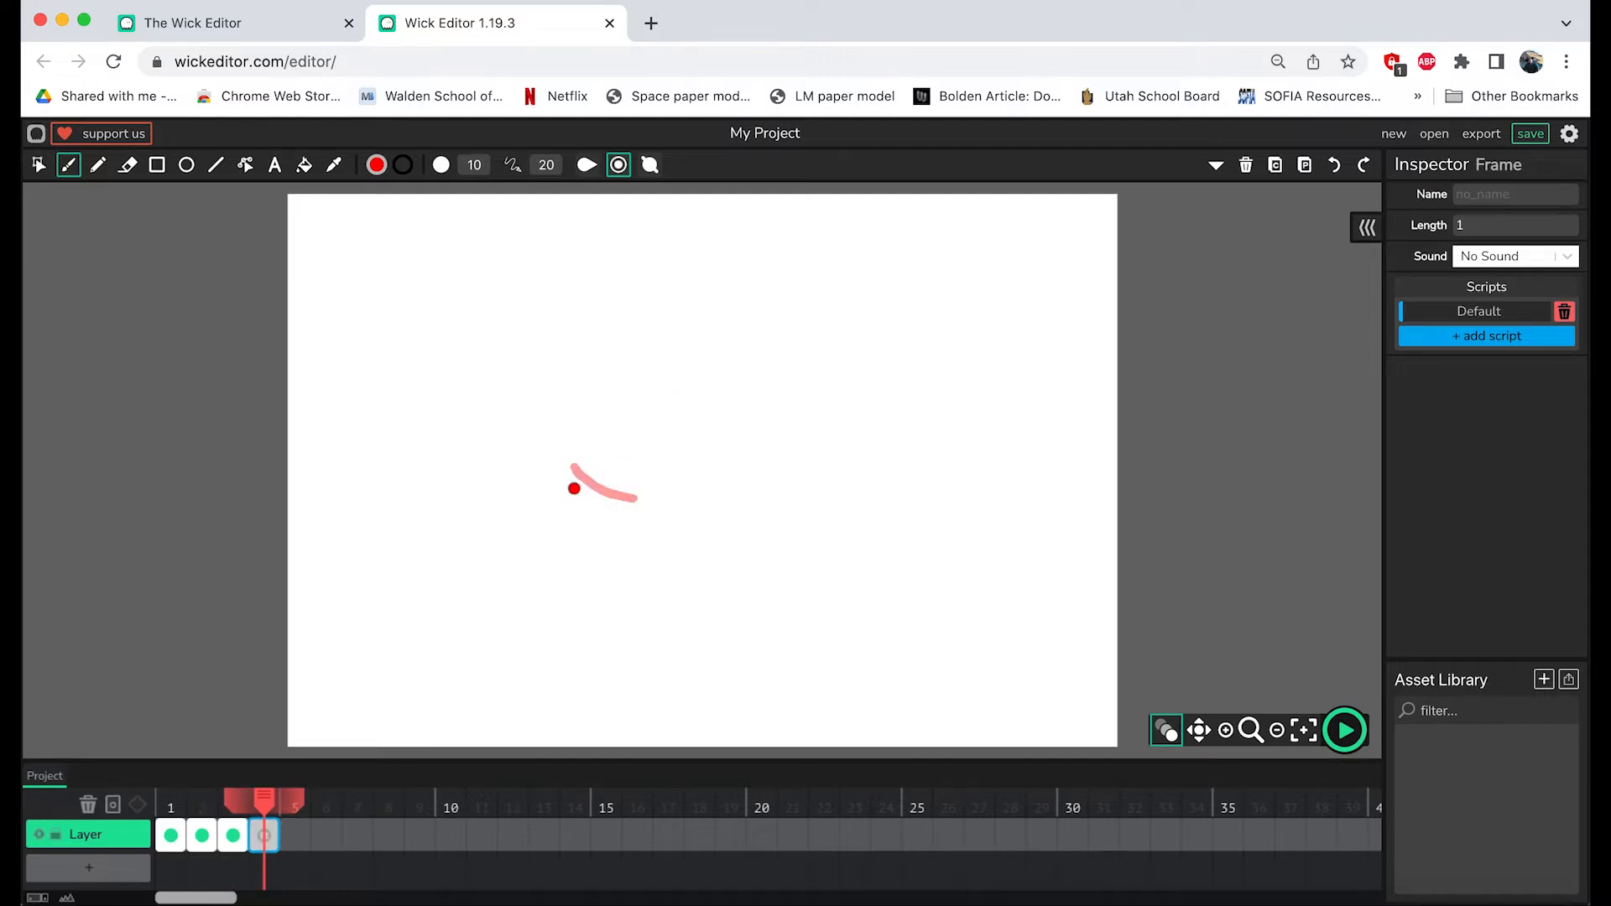
left_click_drag(573, 465, 654, 498)
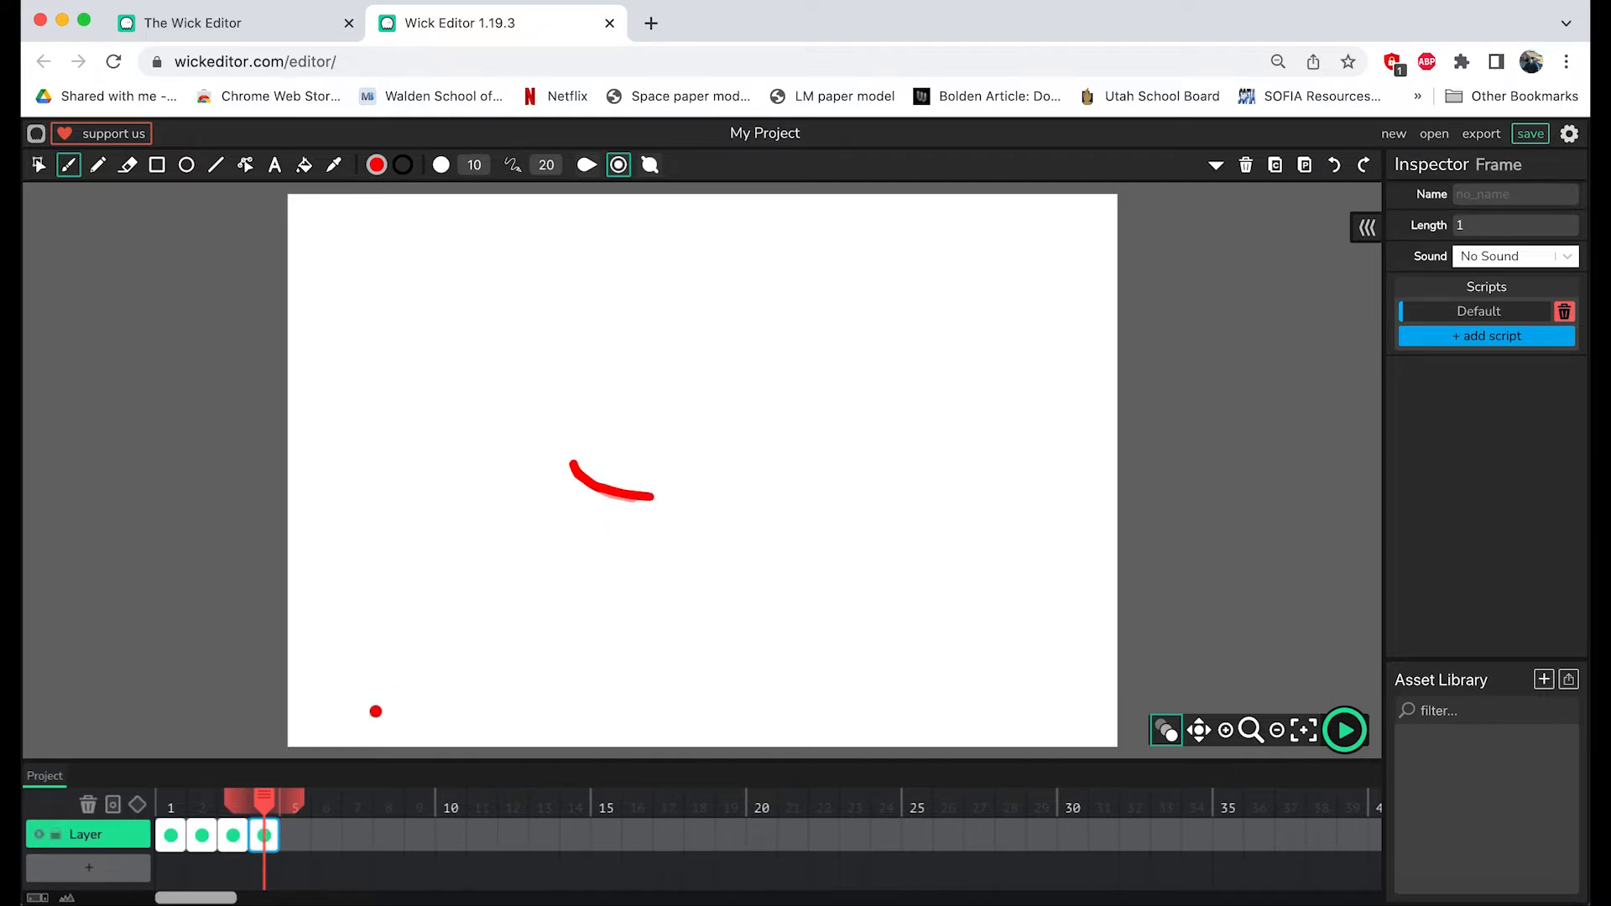
left_click(296, 839)
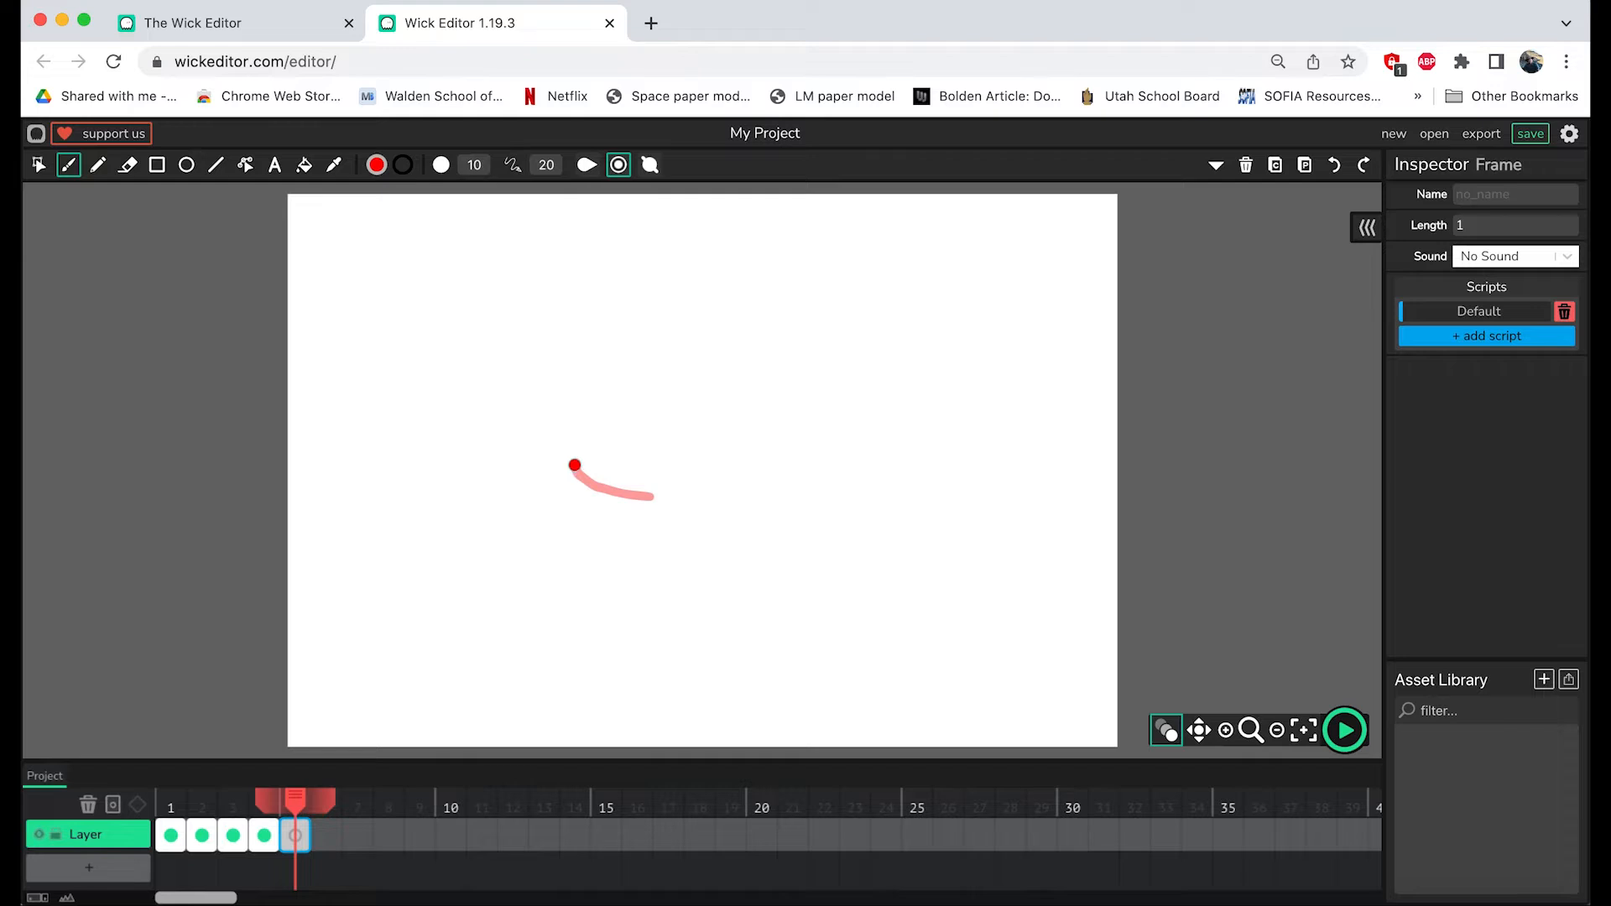
mouse_move(573, 465)
left_mouse_down()
mouse_move(598, 488)
mouse_move(680, 497)
left_mouse_up()
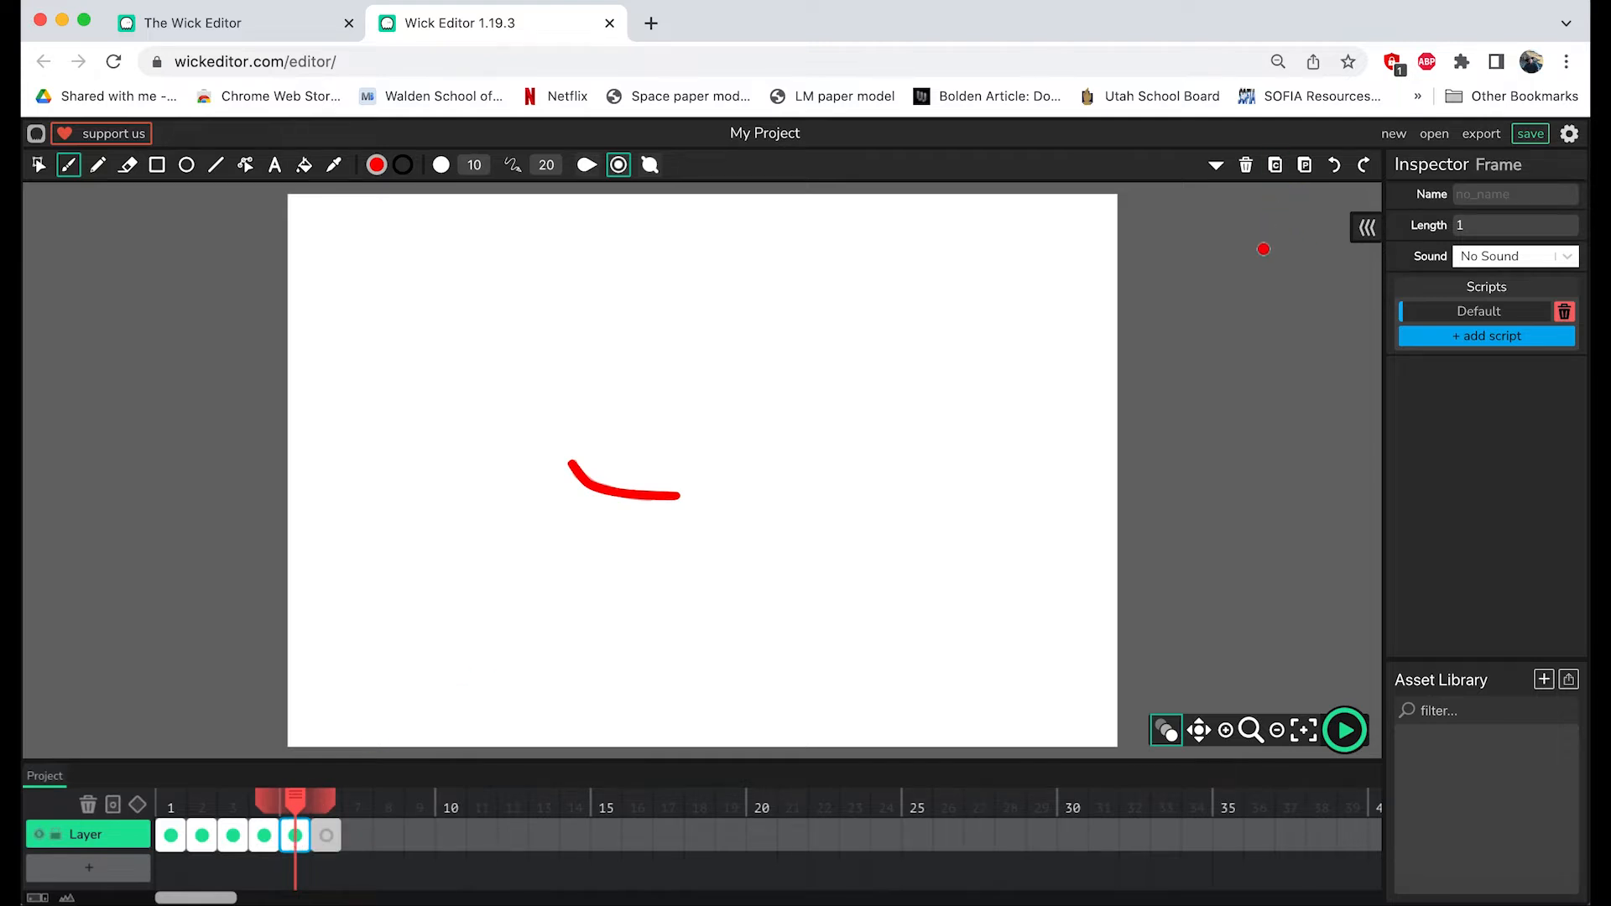
Step: Copy the frame 5 drawing into frame 6 and extend the line's right end with a short brush stroke
left_click(1276, 170)
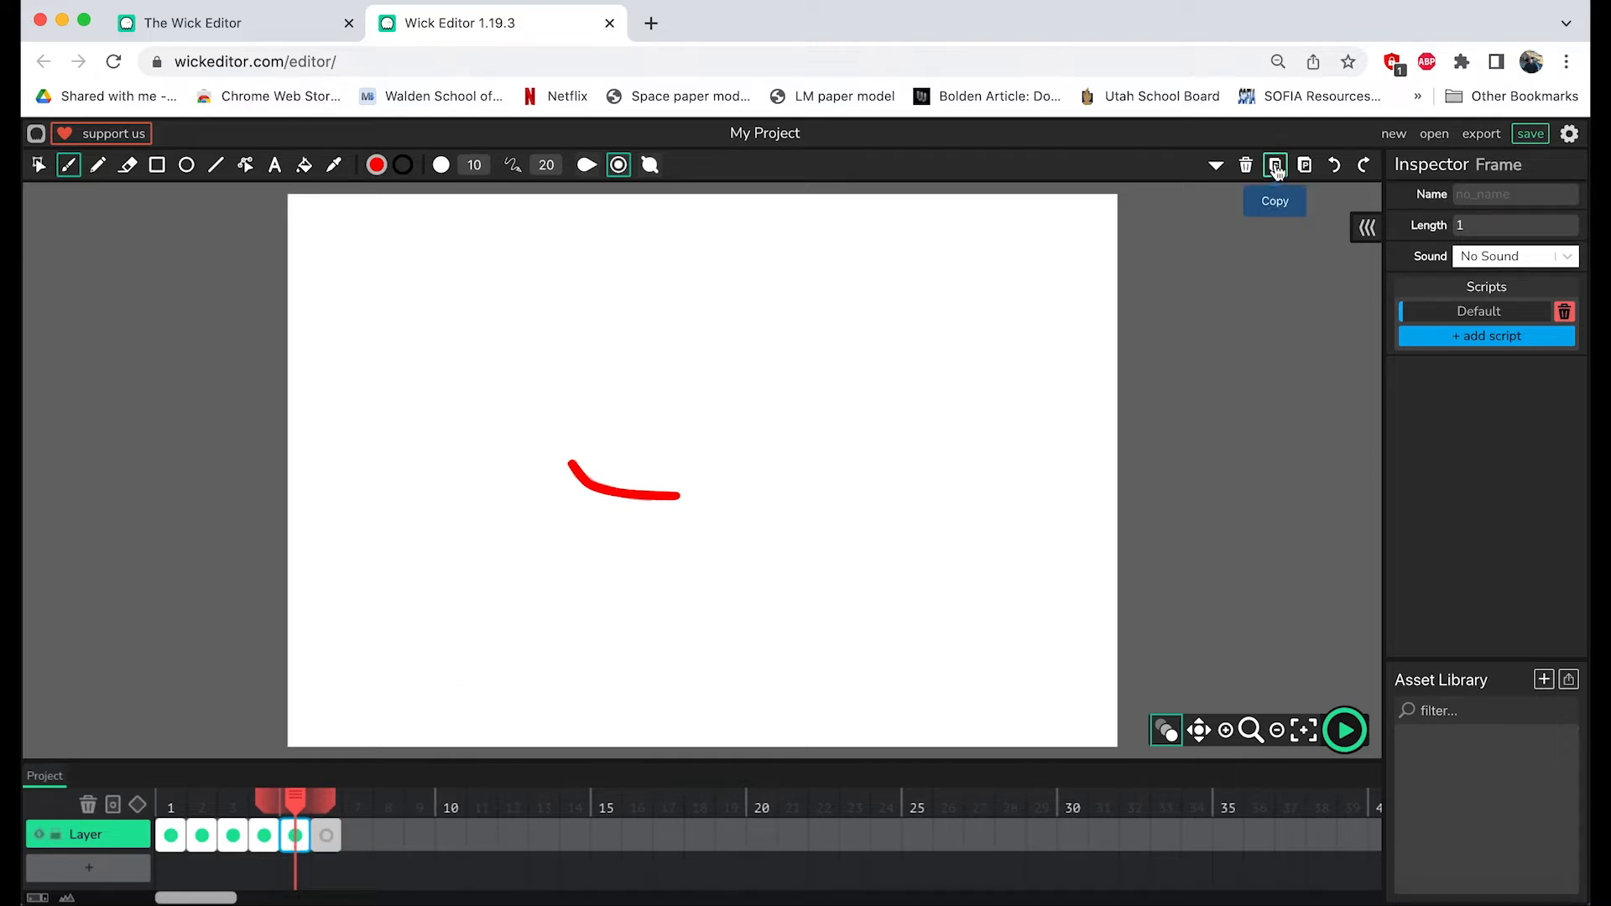
left_click(319, 841)
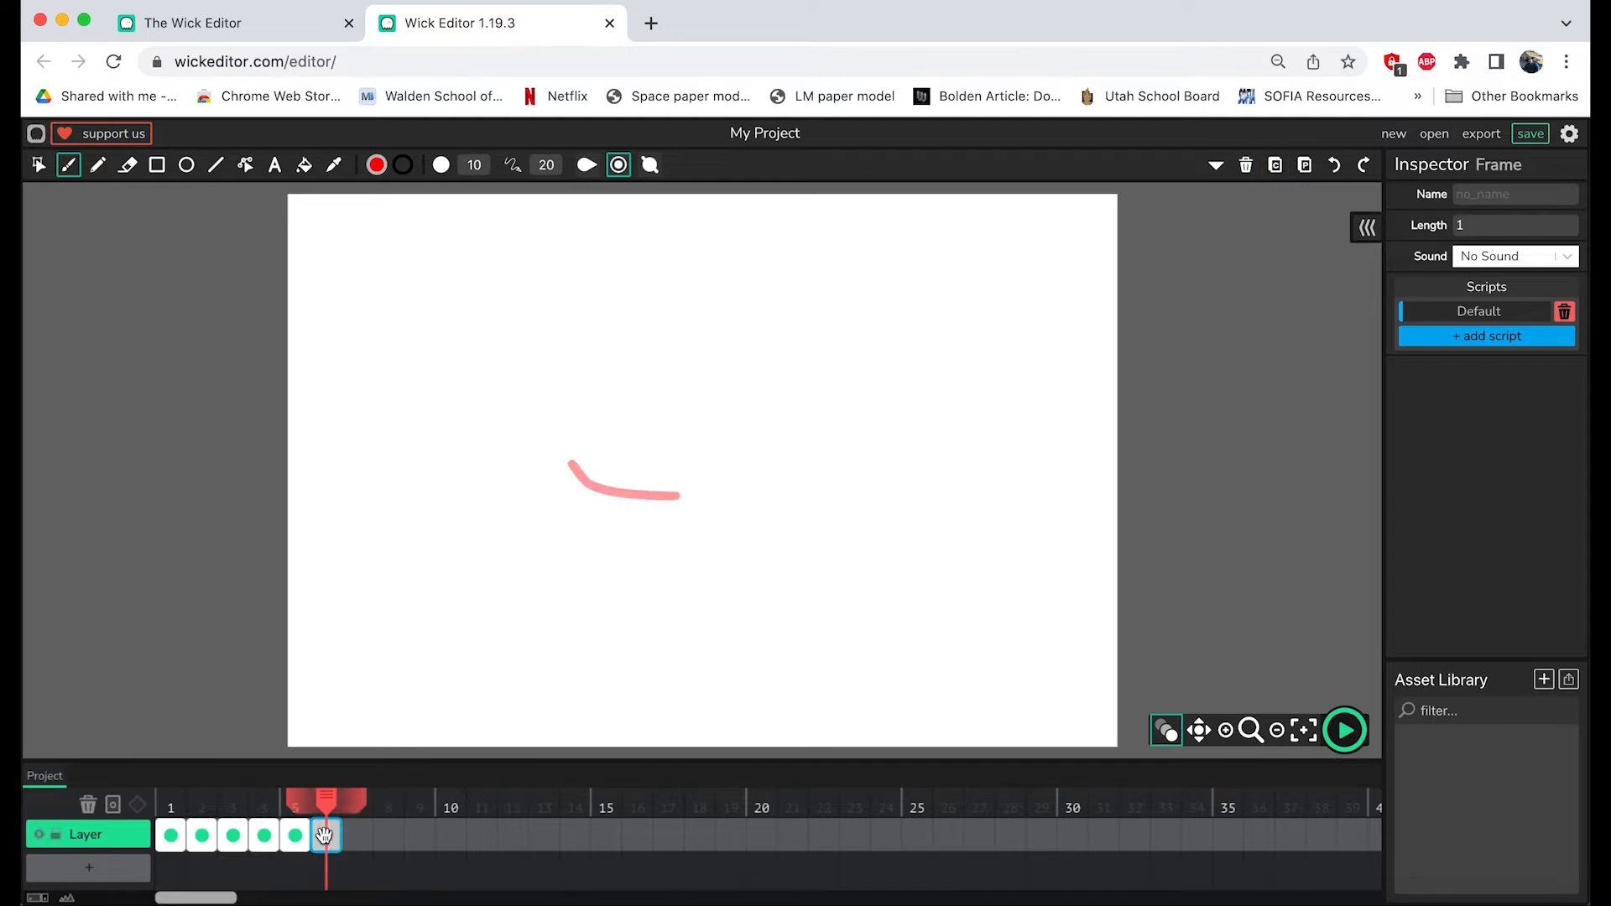
left_click(1304, 170)
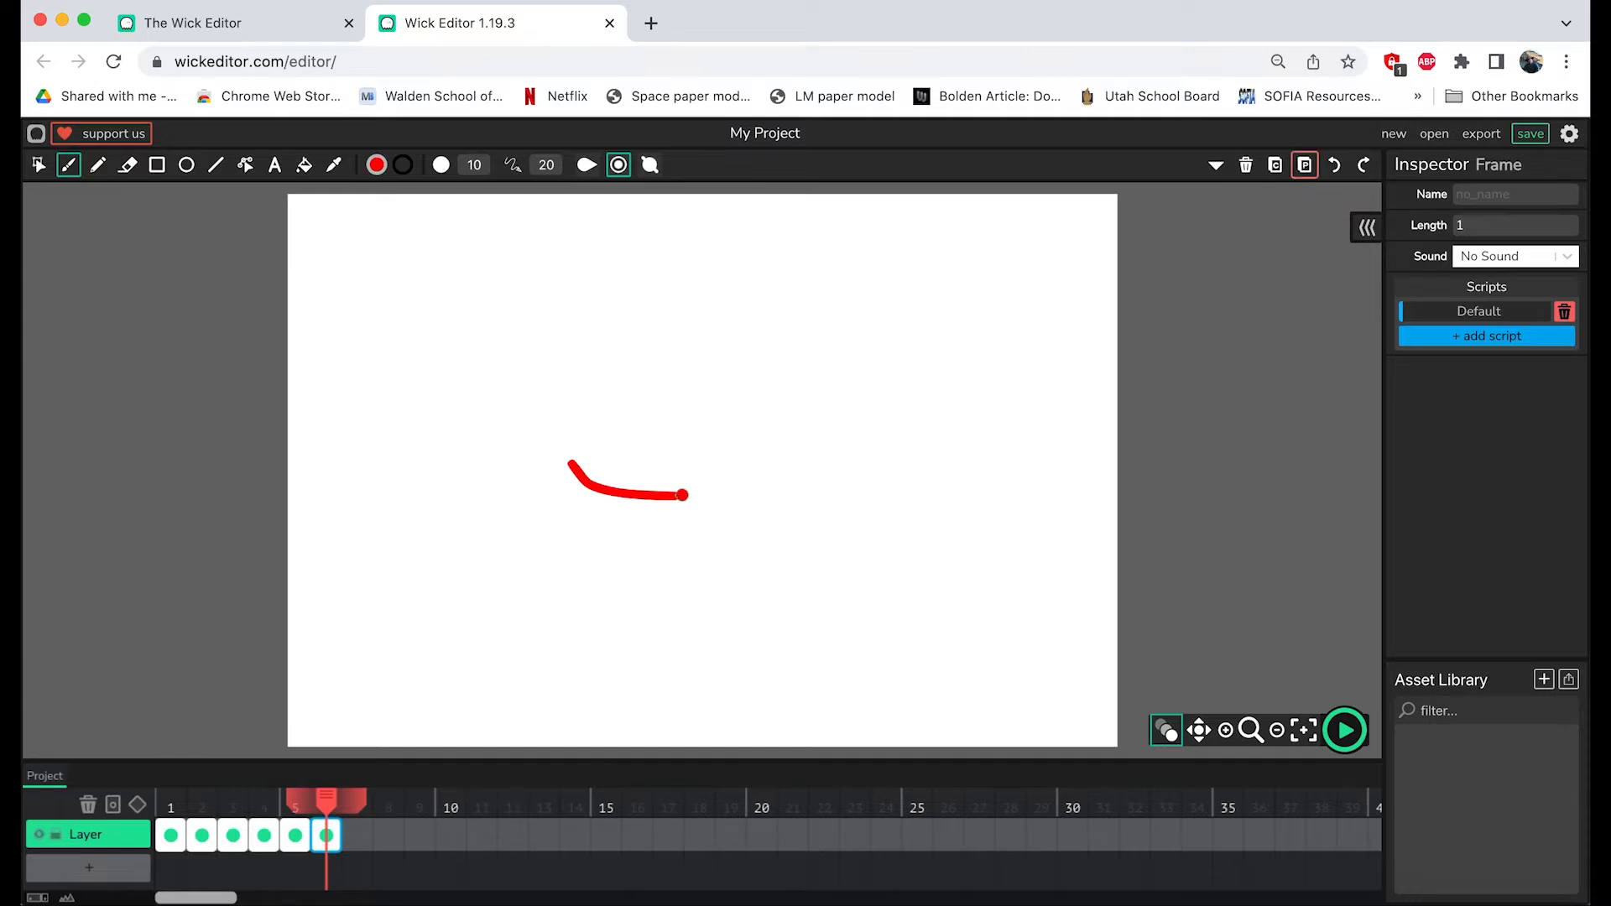
left_click_drag(681, 495, 706, 496)
key("ctrl+z")
left_click_drag(675, 496, 707, 494)
Step: Copy the frame 6 drawing into frame 7 and extend the mouth line to the right, curving slightly upward
left_click(1274, 164)
left_click(355, 833)
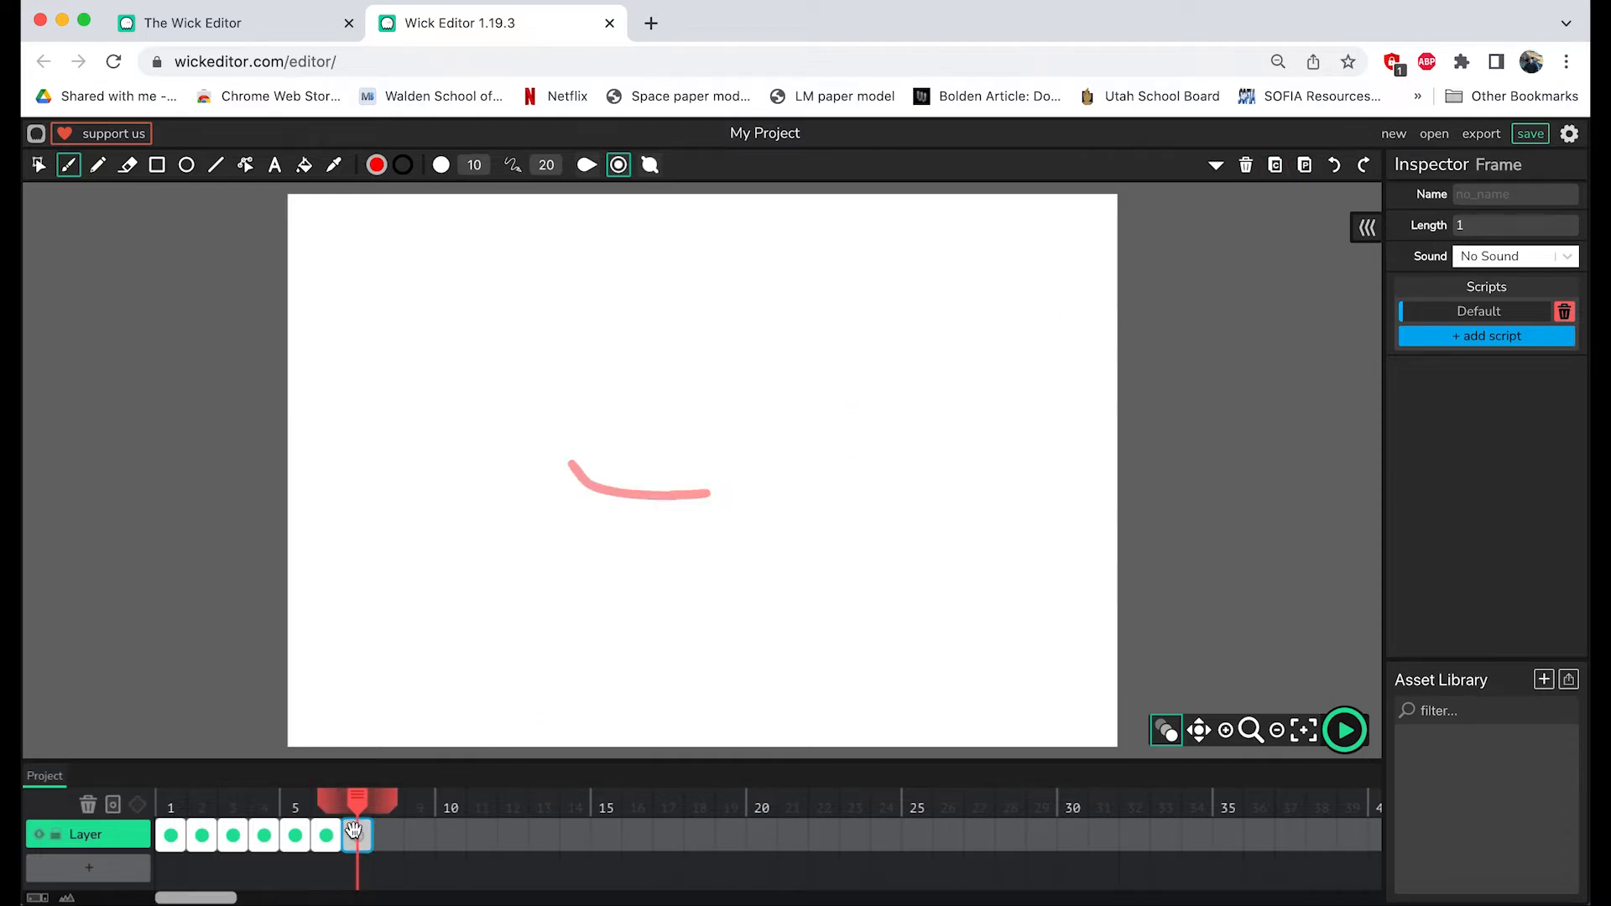
left_click(1304, 165)
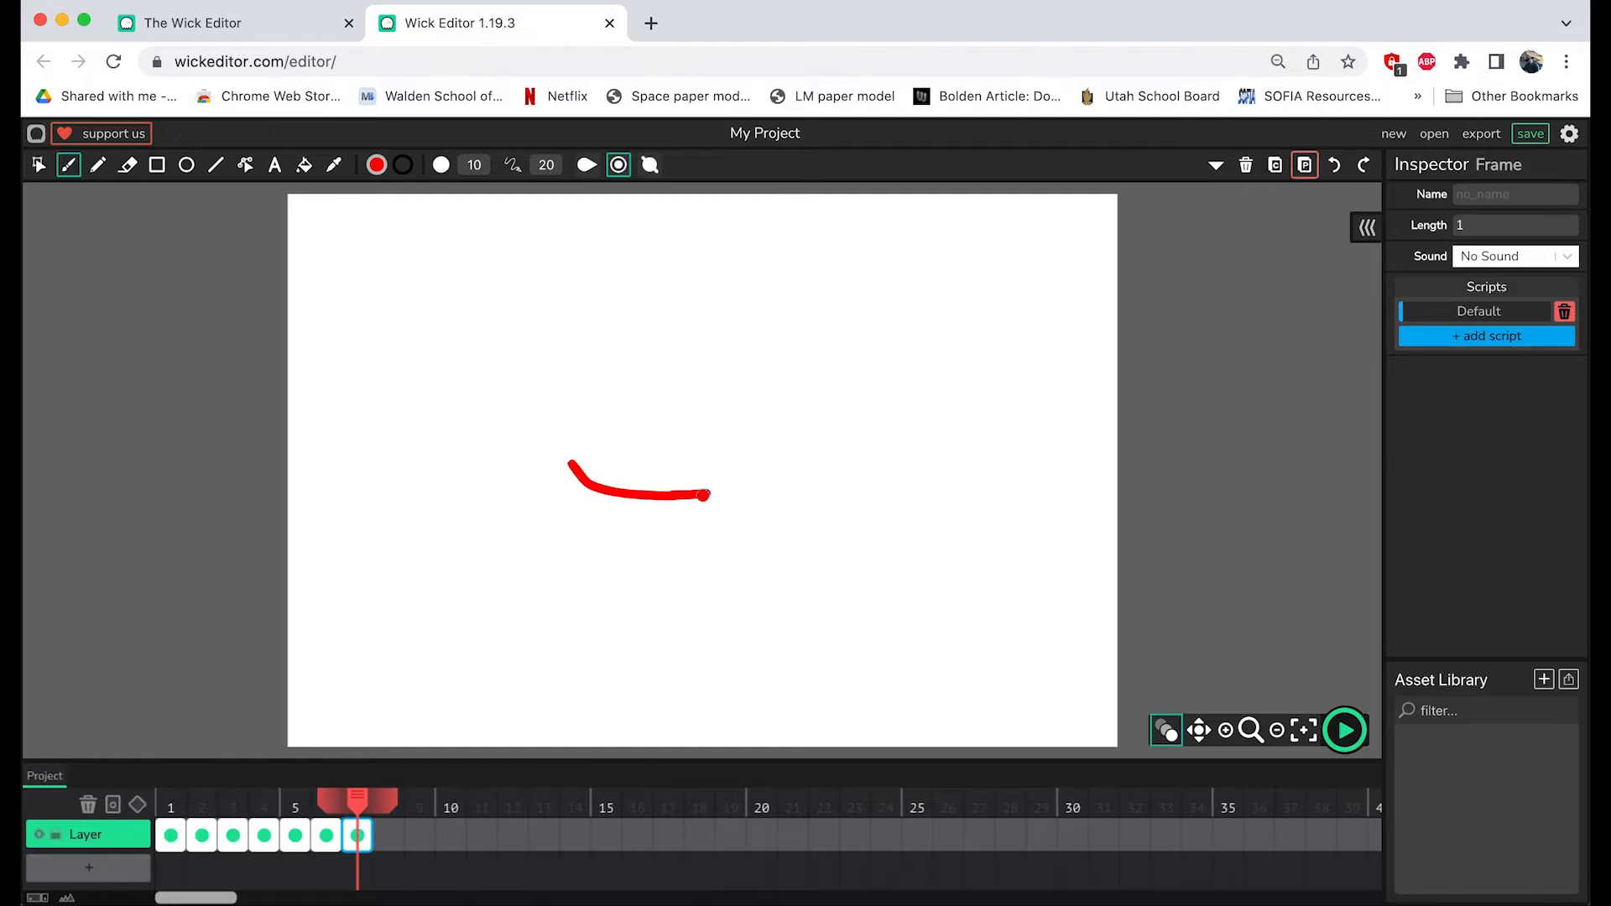
left_click_drag(705, 493, 743, 480)
Step: Duplicate the frame 7 drawing into frame 8 and extend the line's right end upward to complete the smile curve
left_click(390, 834)
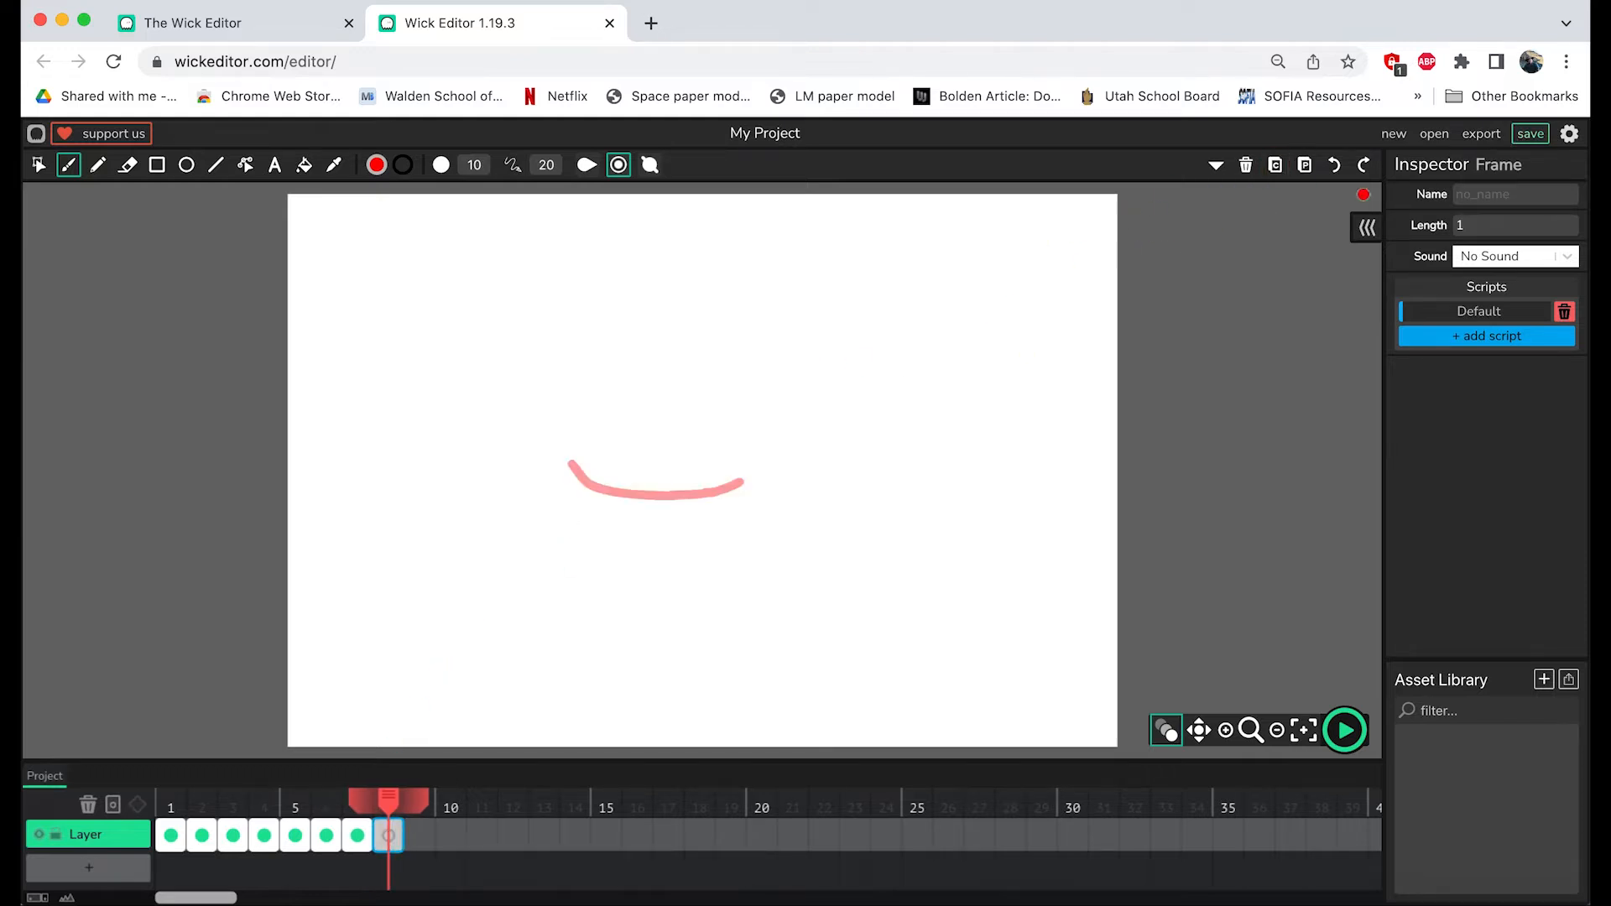
left_click(1305, 164)
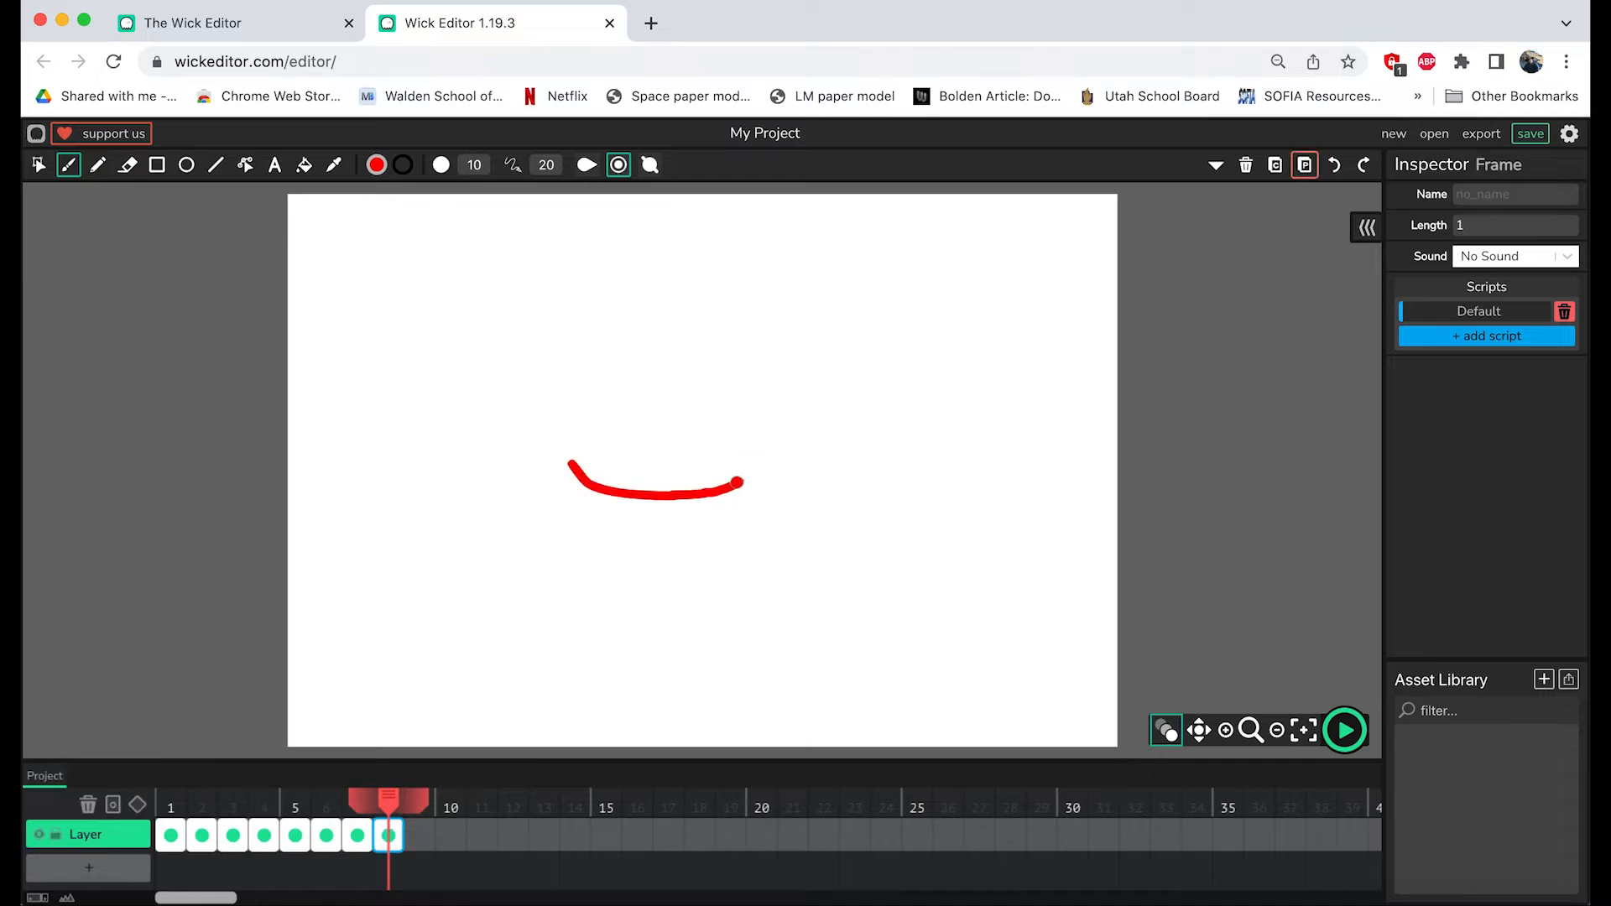
left_click_drag(737, 482, 748, 477)
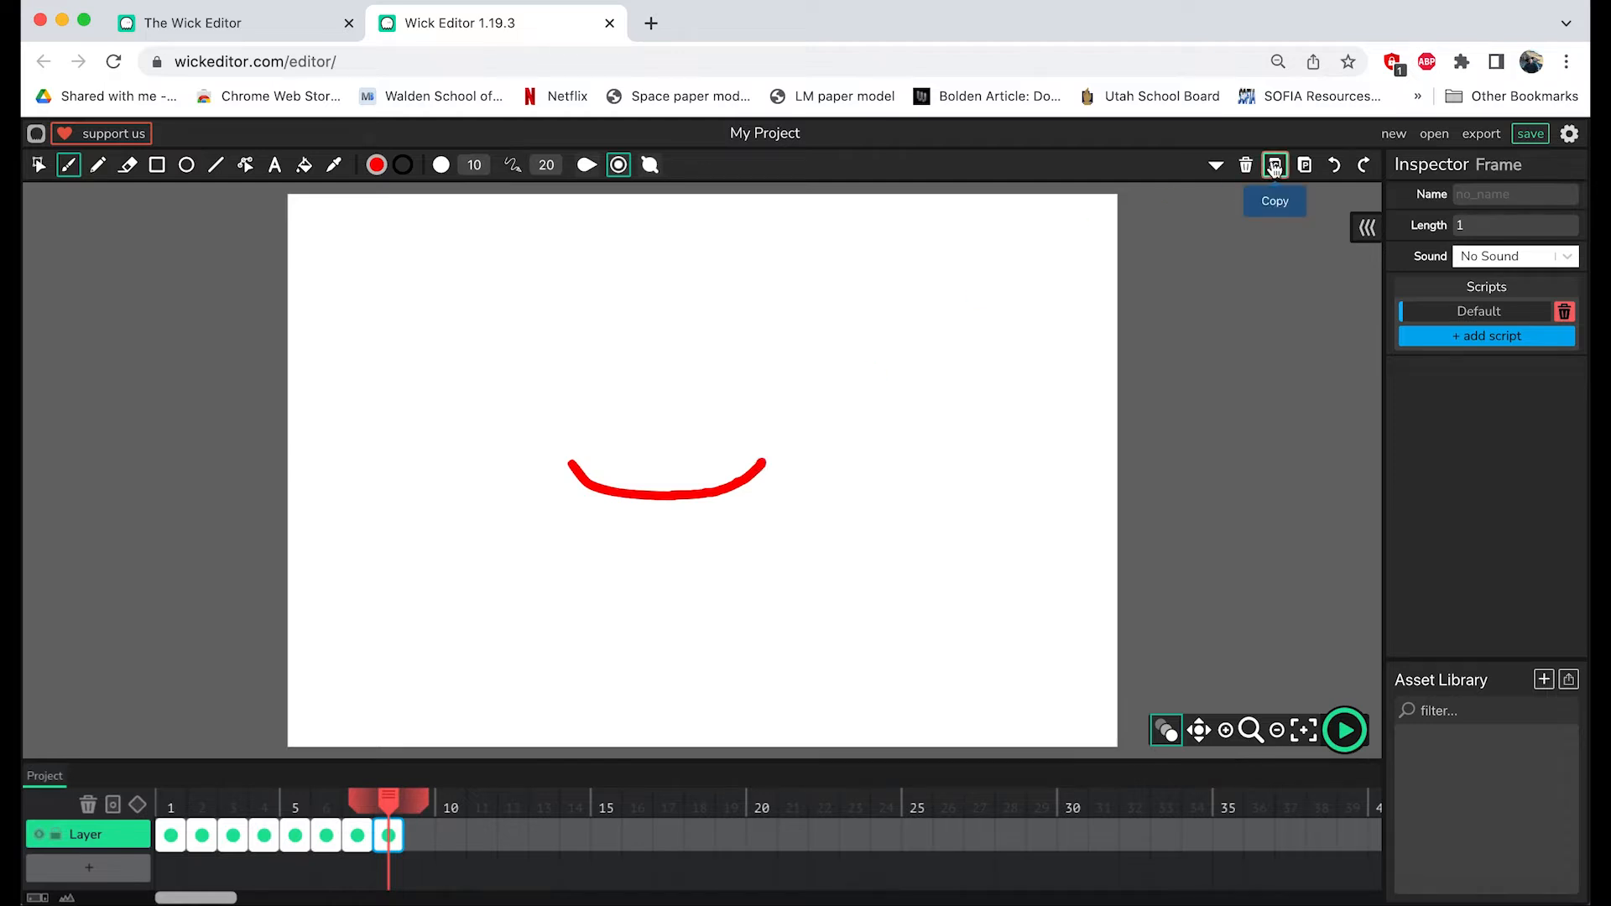
Step: Paste the copied smile into frame 9 and paint a short crease across its left corner
left_click(418, 839)
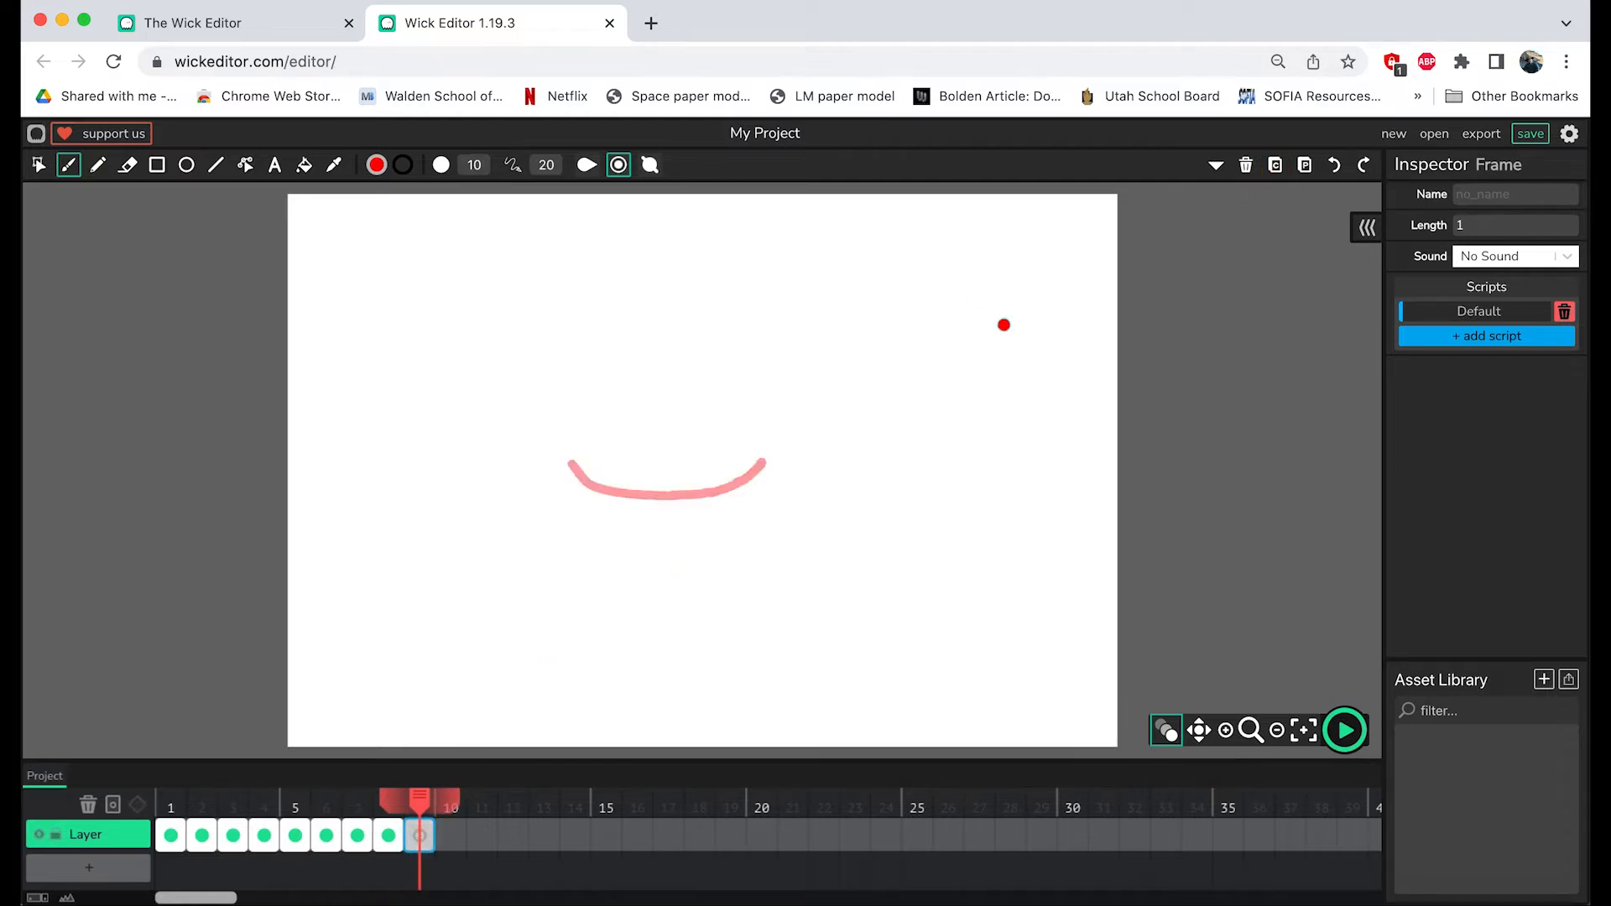
left_click(1305, 164)
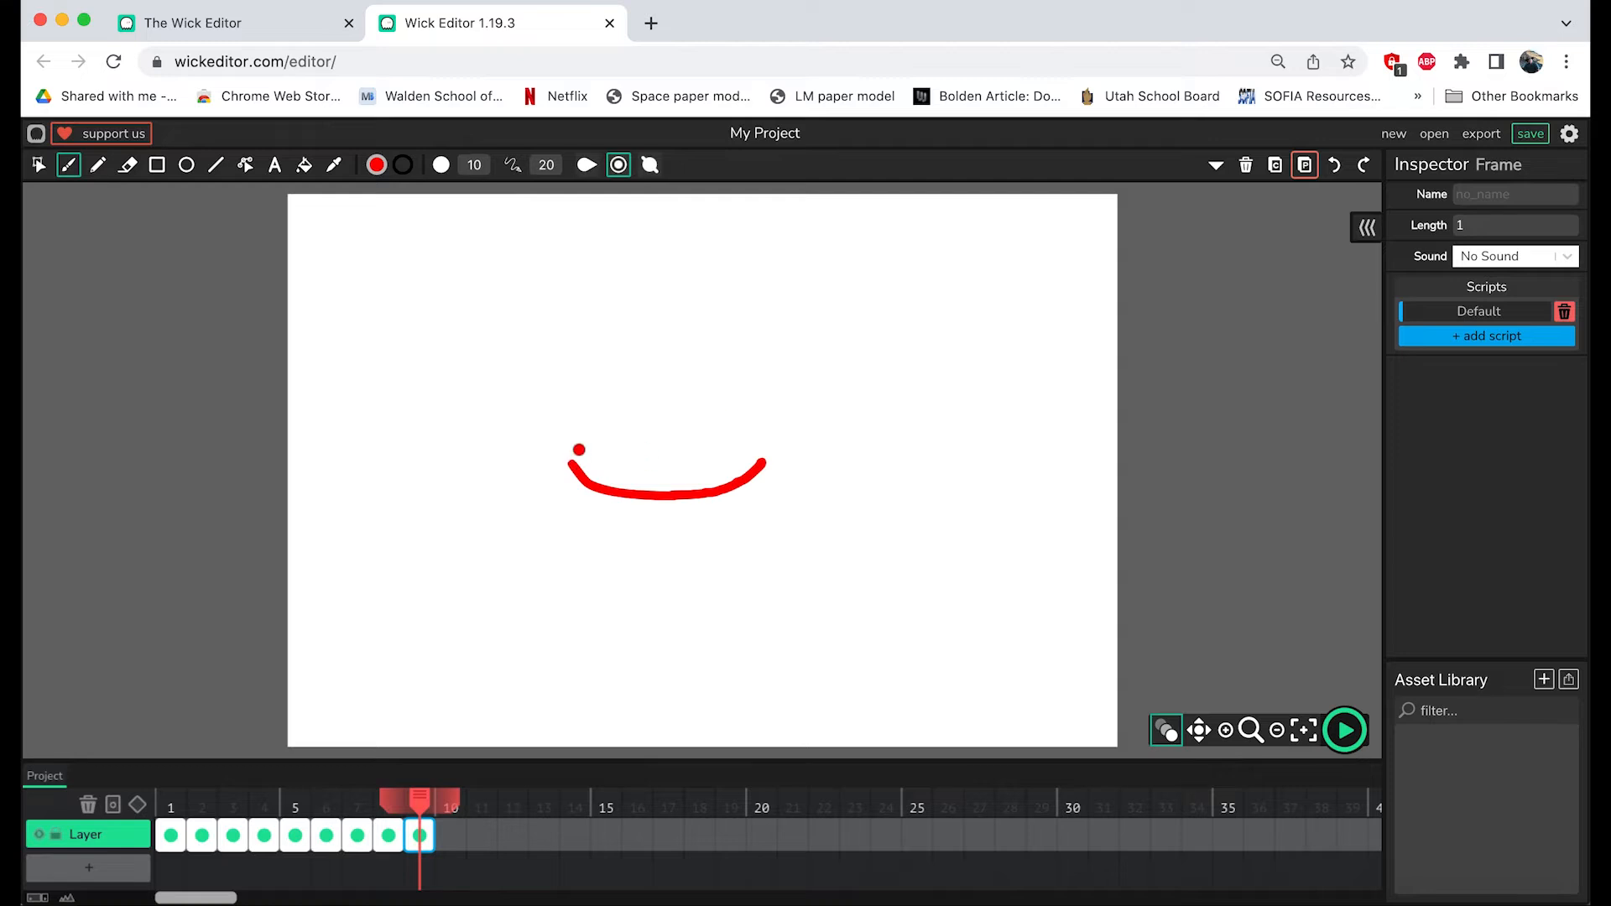
left_click_drag(579, 451, 550, 470)
Step: Copy the frame 9 drawing into frame 10 and paint a matching crease across the smile's right corner
left_click(1274, 168)
left_click(450, 834)
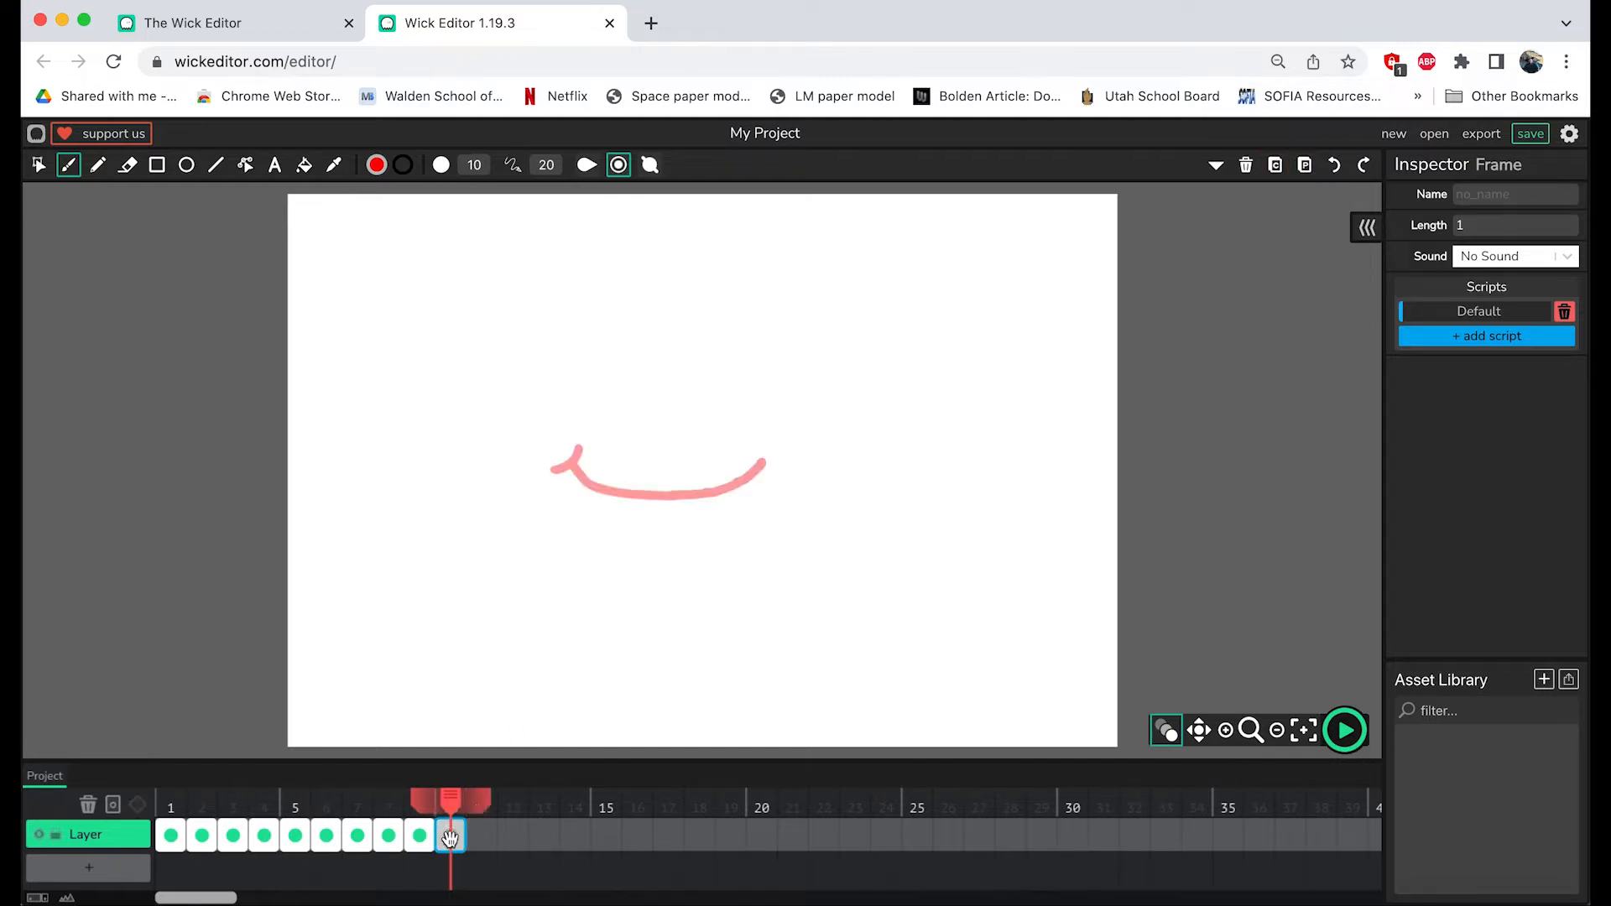
left_click(1304, 165)
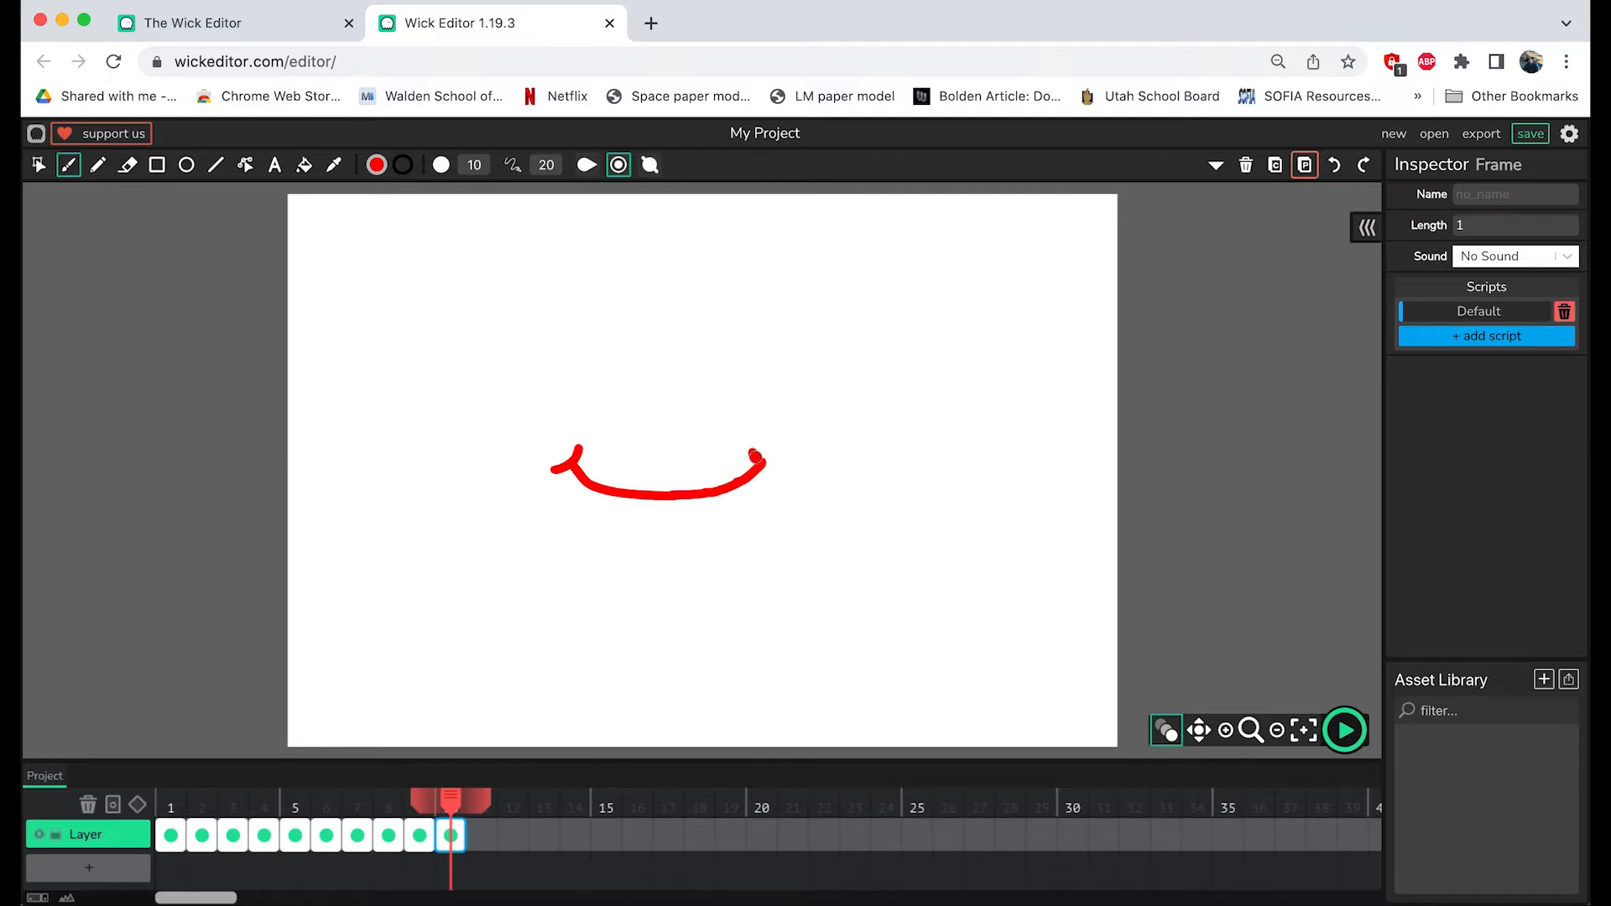
left_click_drag(766, 463, 784, 466)
Step: Paste the copied smile into frame 11 and set the Ellipse tool to a white fill with a red outline
left_click(481, 837)
key("ctrl+v")
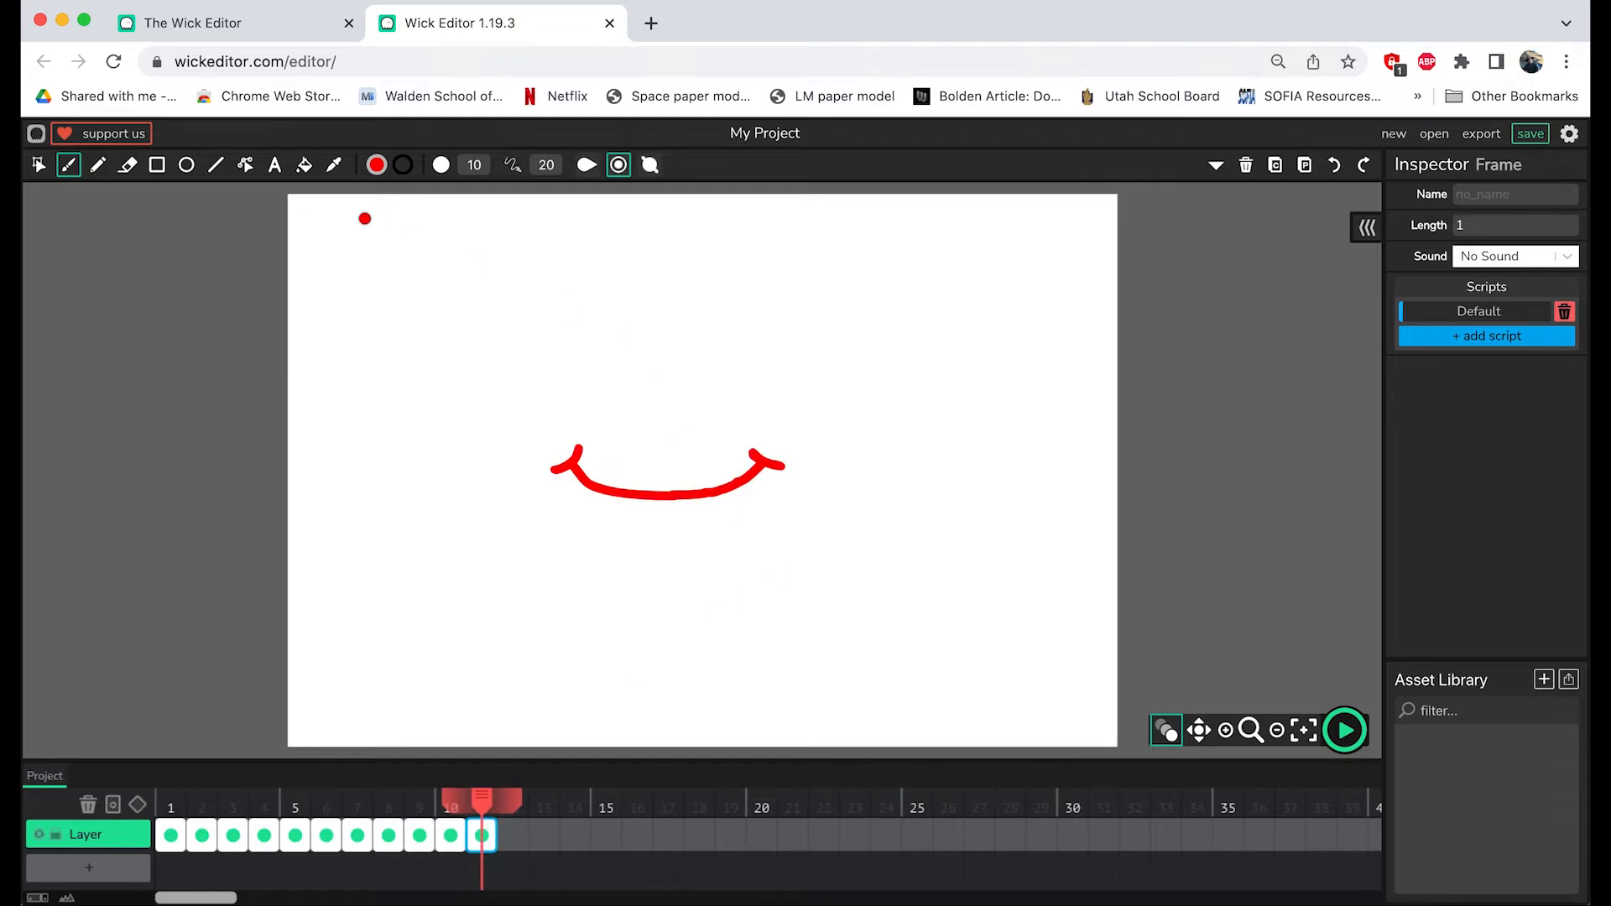
left_click(187, 166)
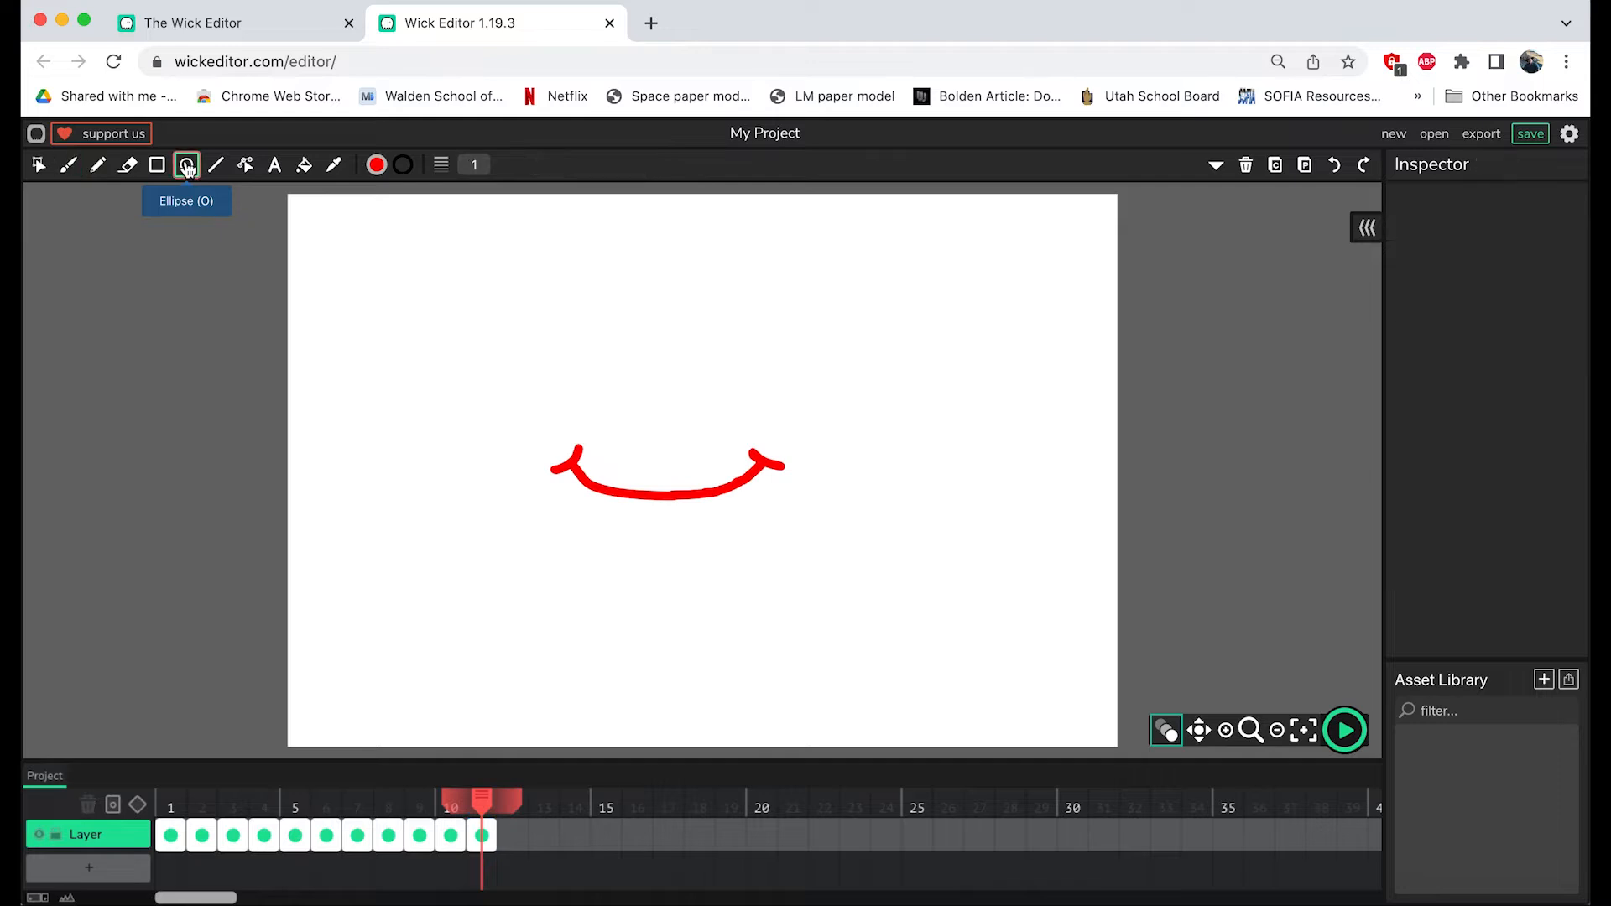
left_click(376, 165)
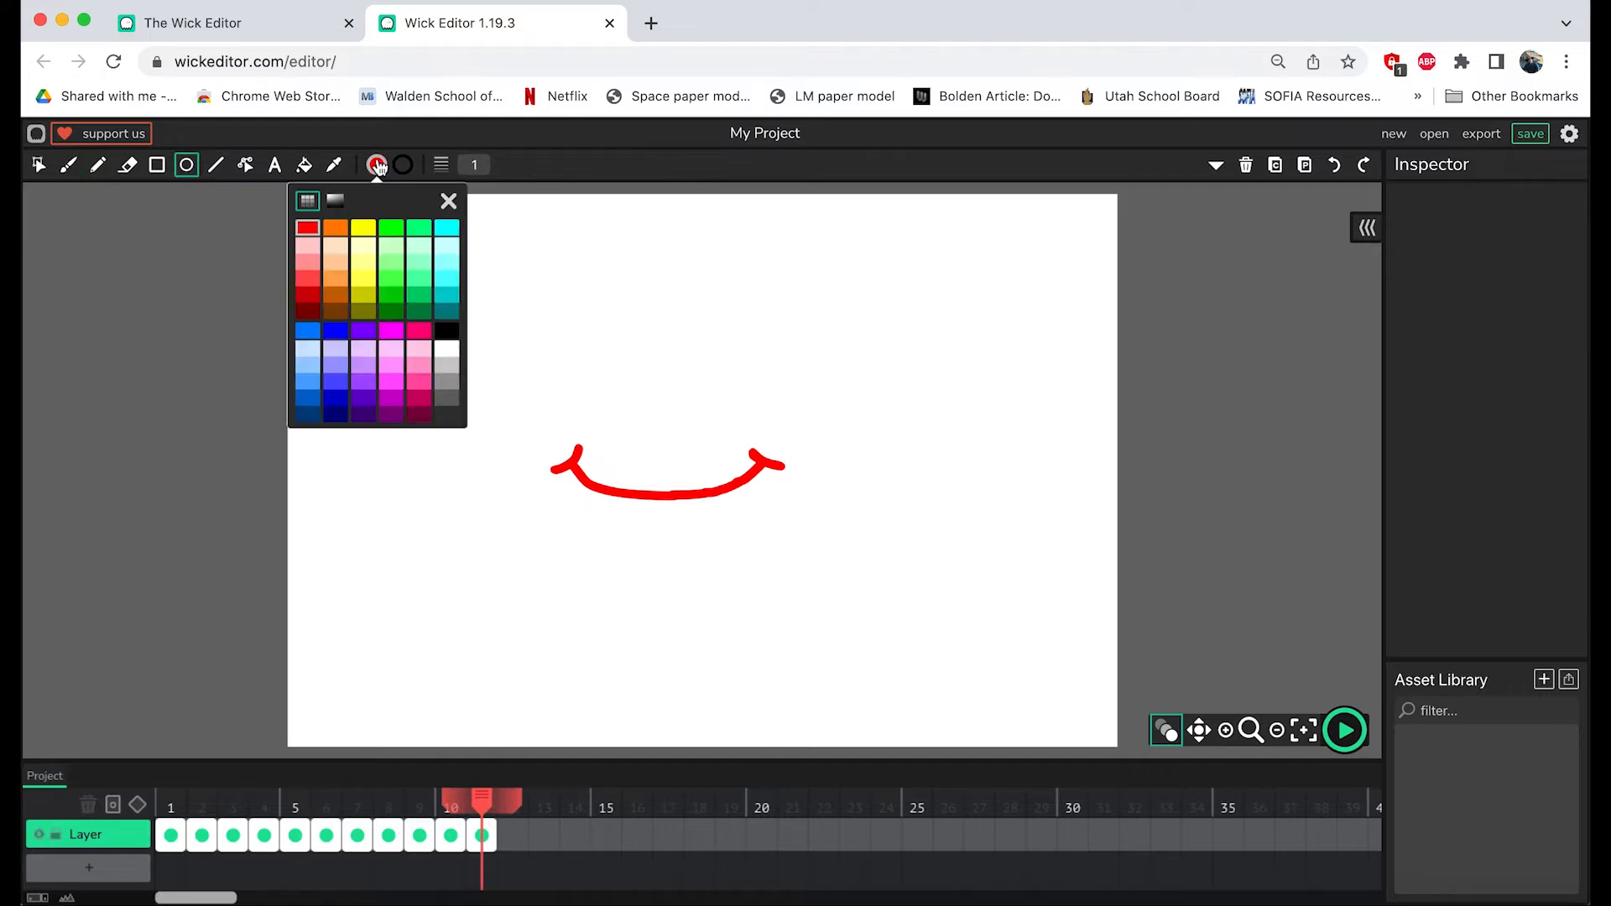
left_click(446, 348)
left_click(403, 164)
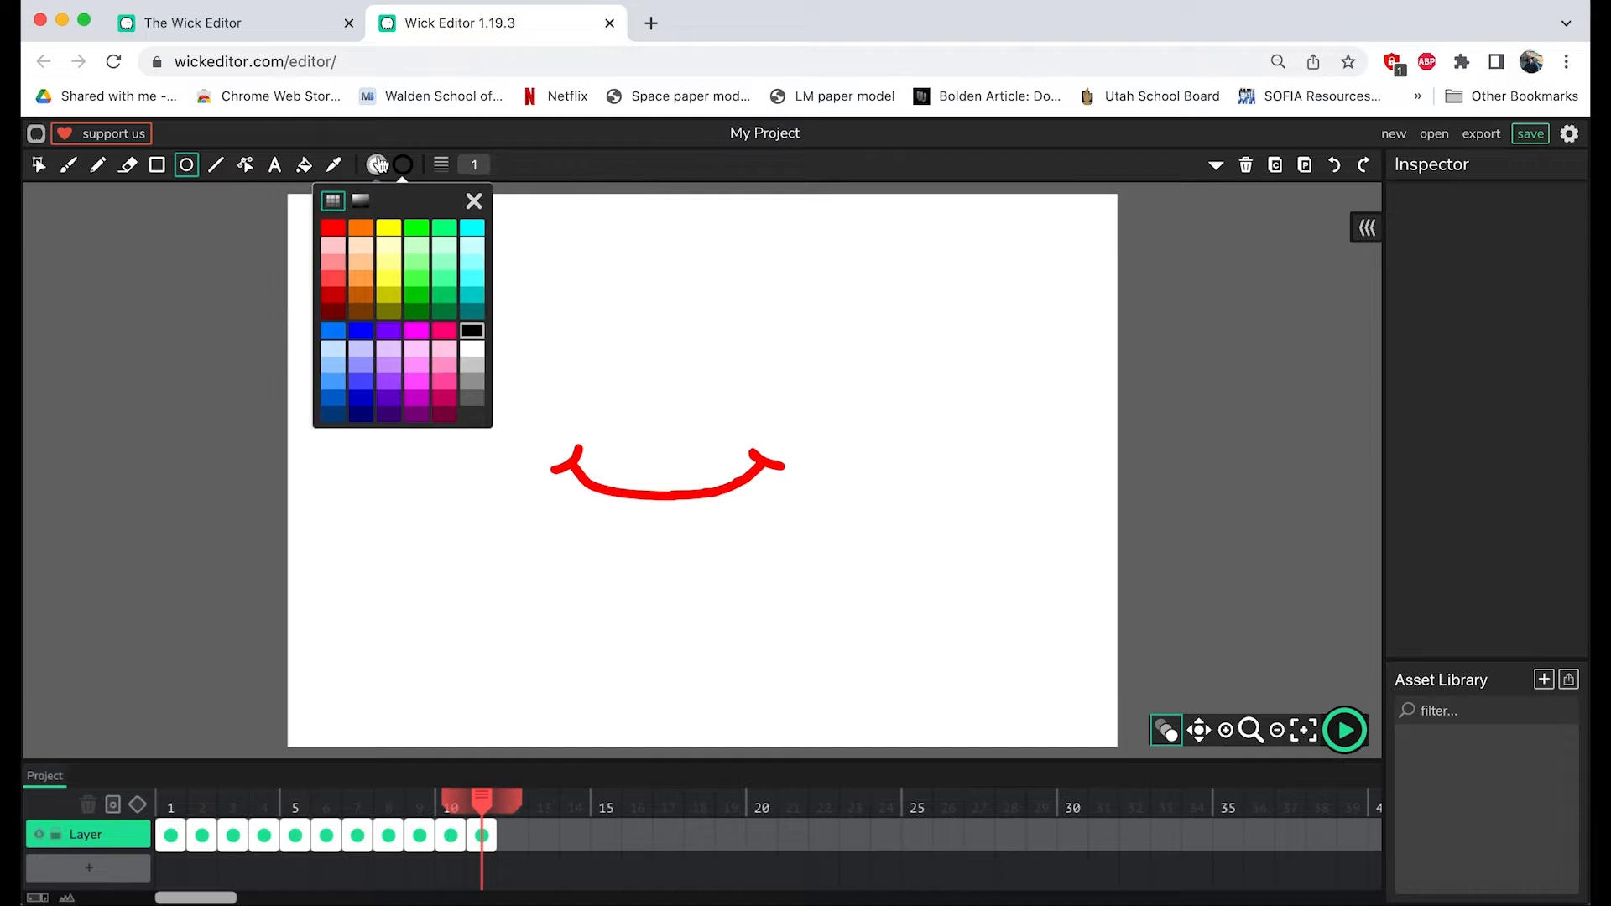
left_click(332, 226)
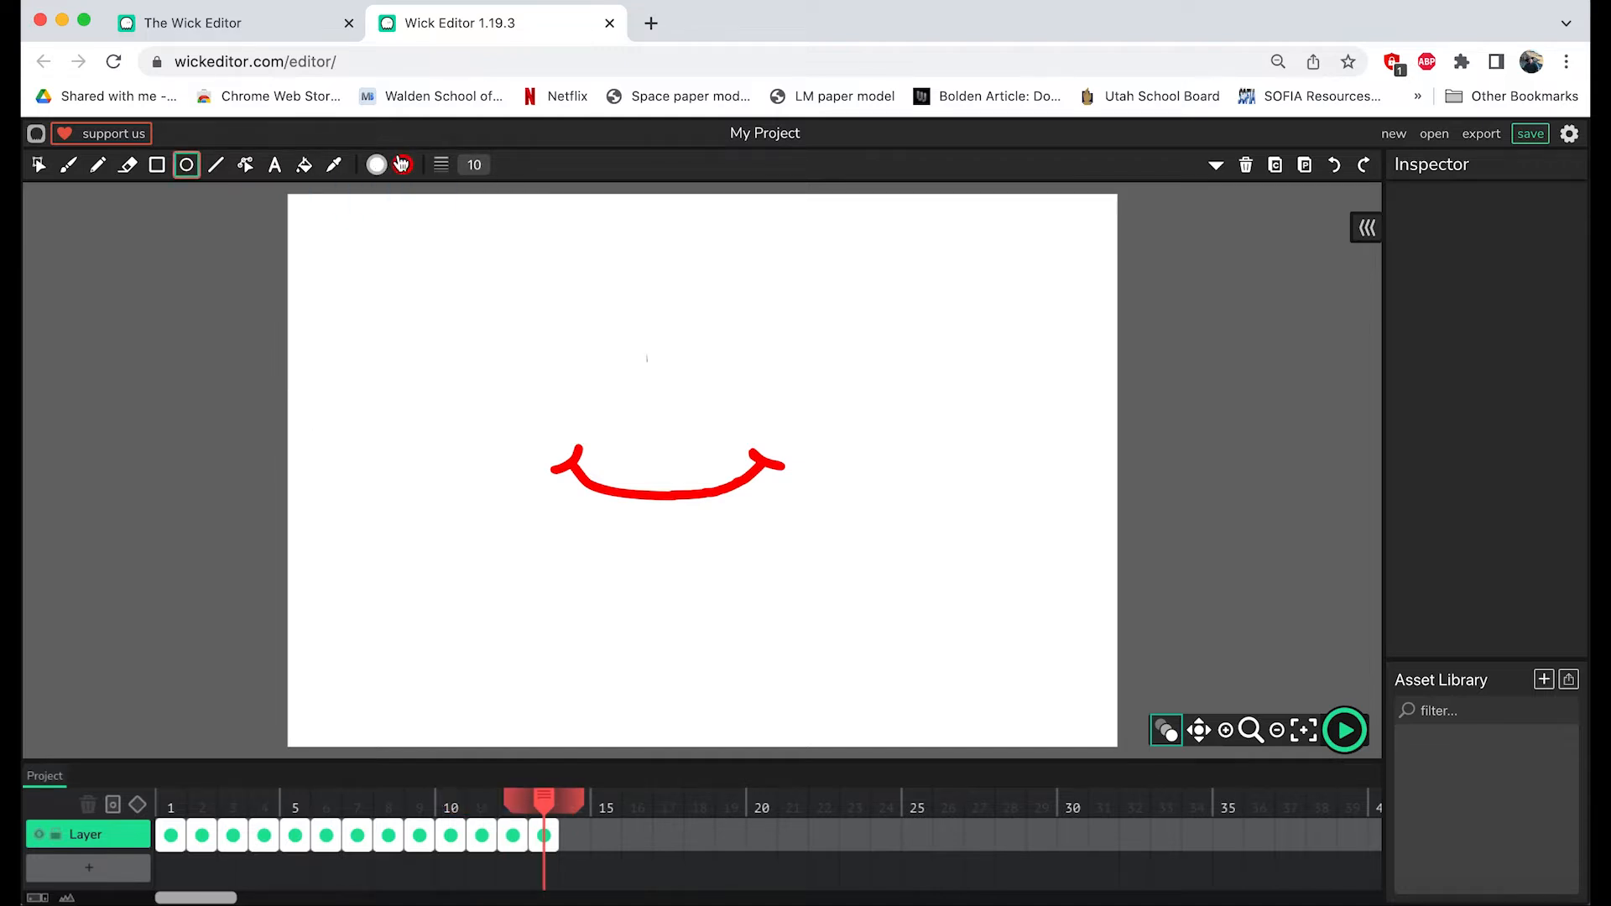
Step: Set the ellipse outline width to 6 and draw an upright oval as the left eye above the smile in frame 13
left_click(484, 163)
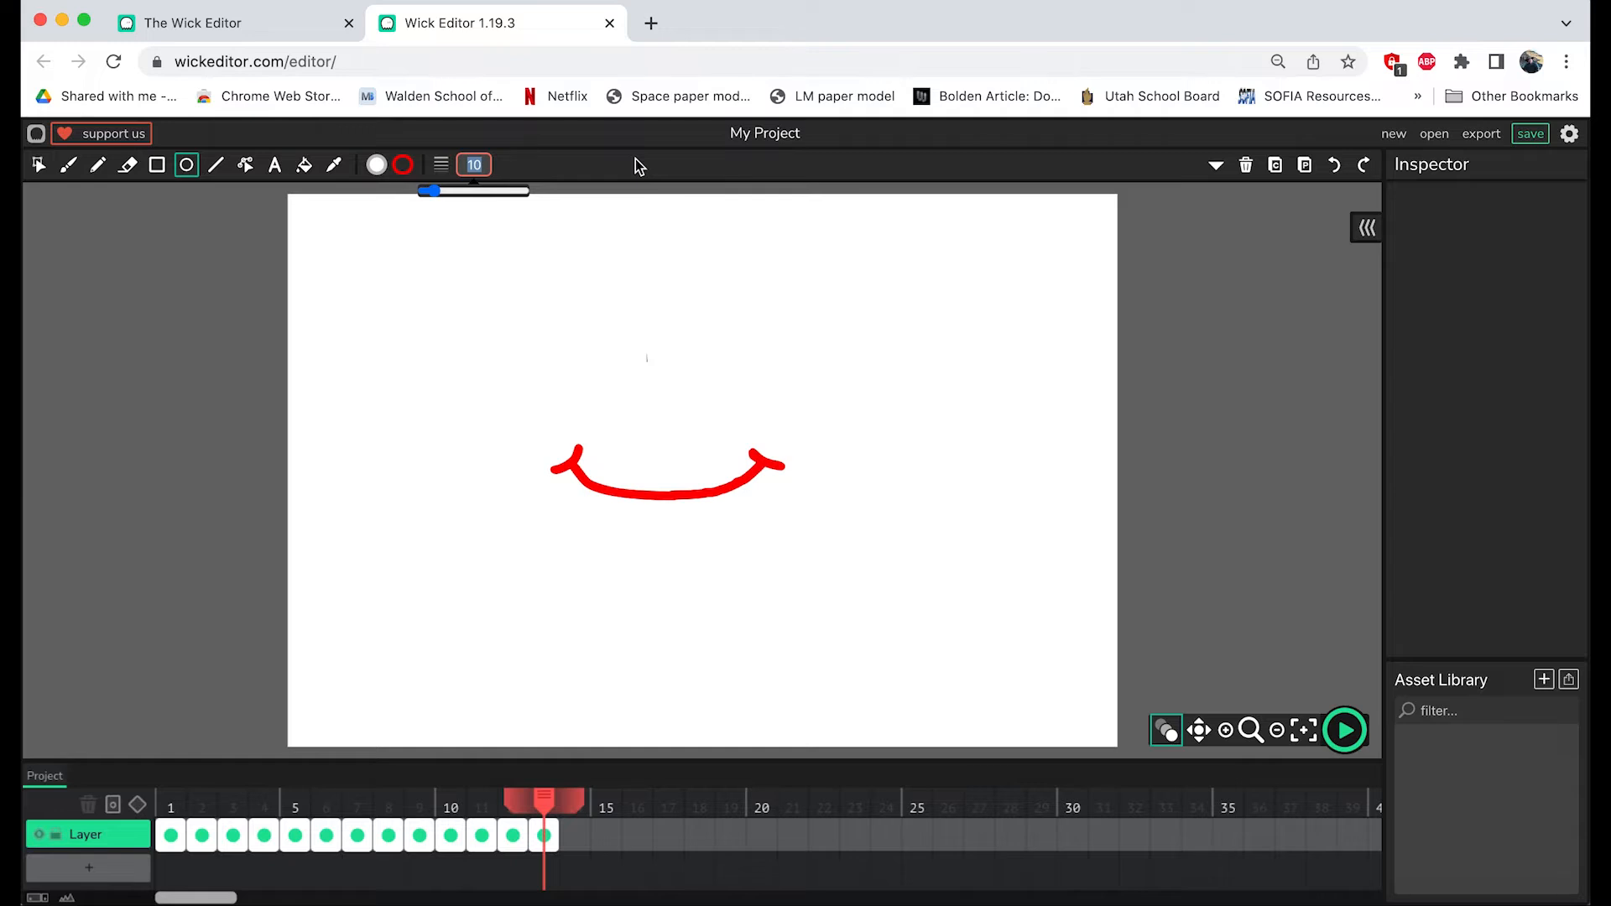
type("6")
left_click_drag(606, 340, 656, 406)
Step: Copy the frame 13 drawing into frame 14 and draw a matching oval for the right eye
left_click(542, 835)
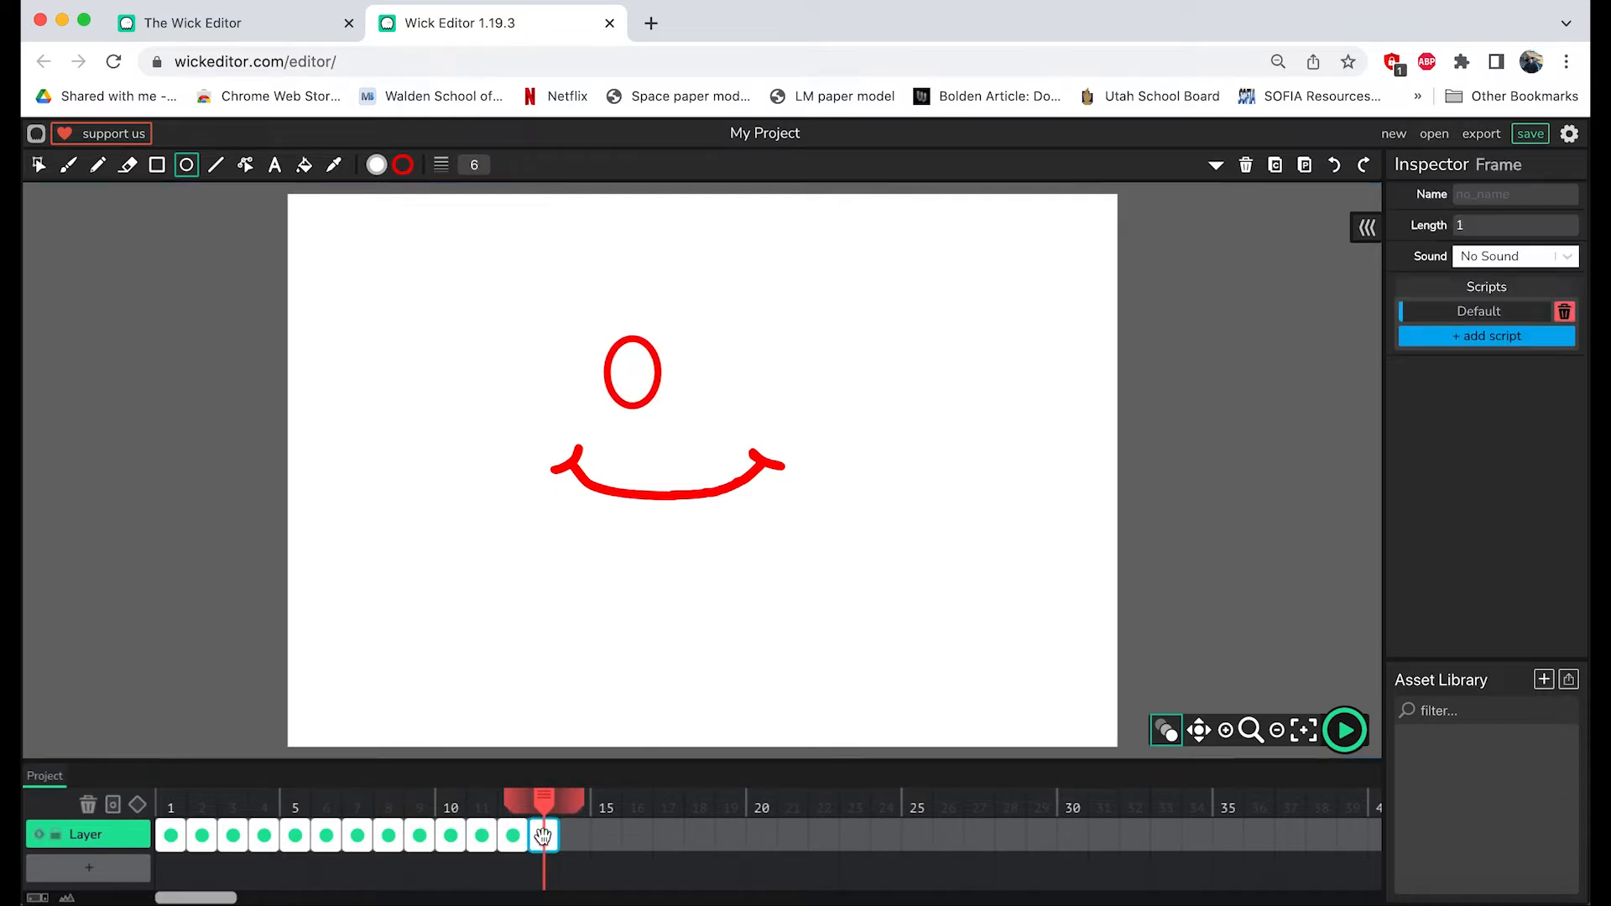
left_click(576, 842)
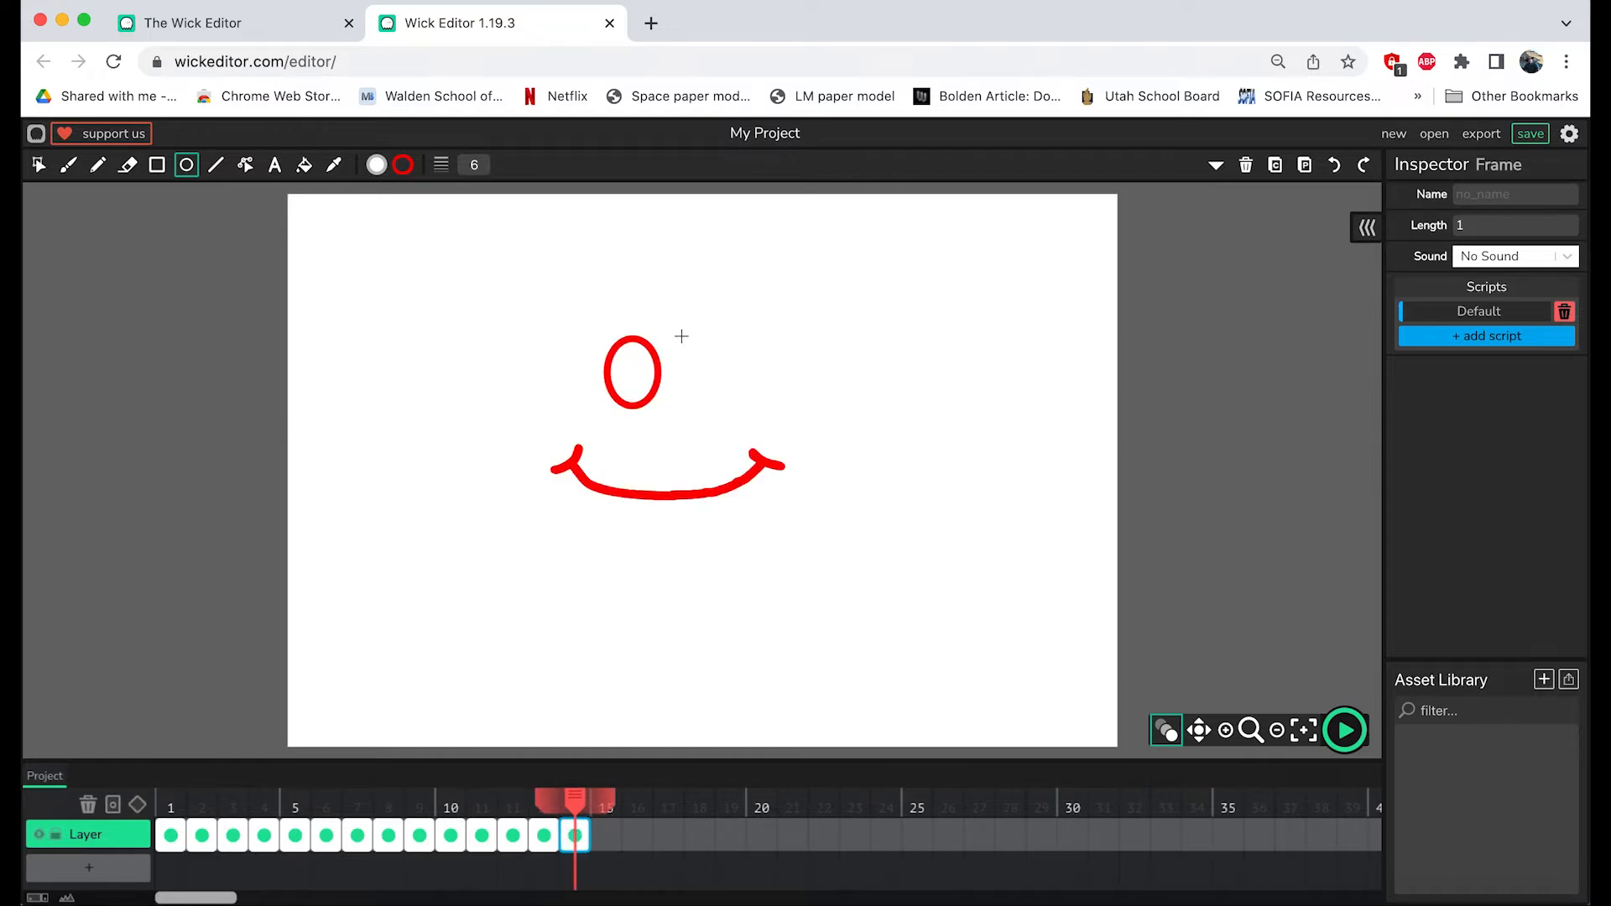
left_click_drag(683, 339, 735, 409)
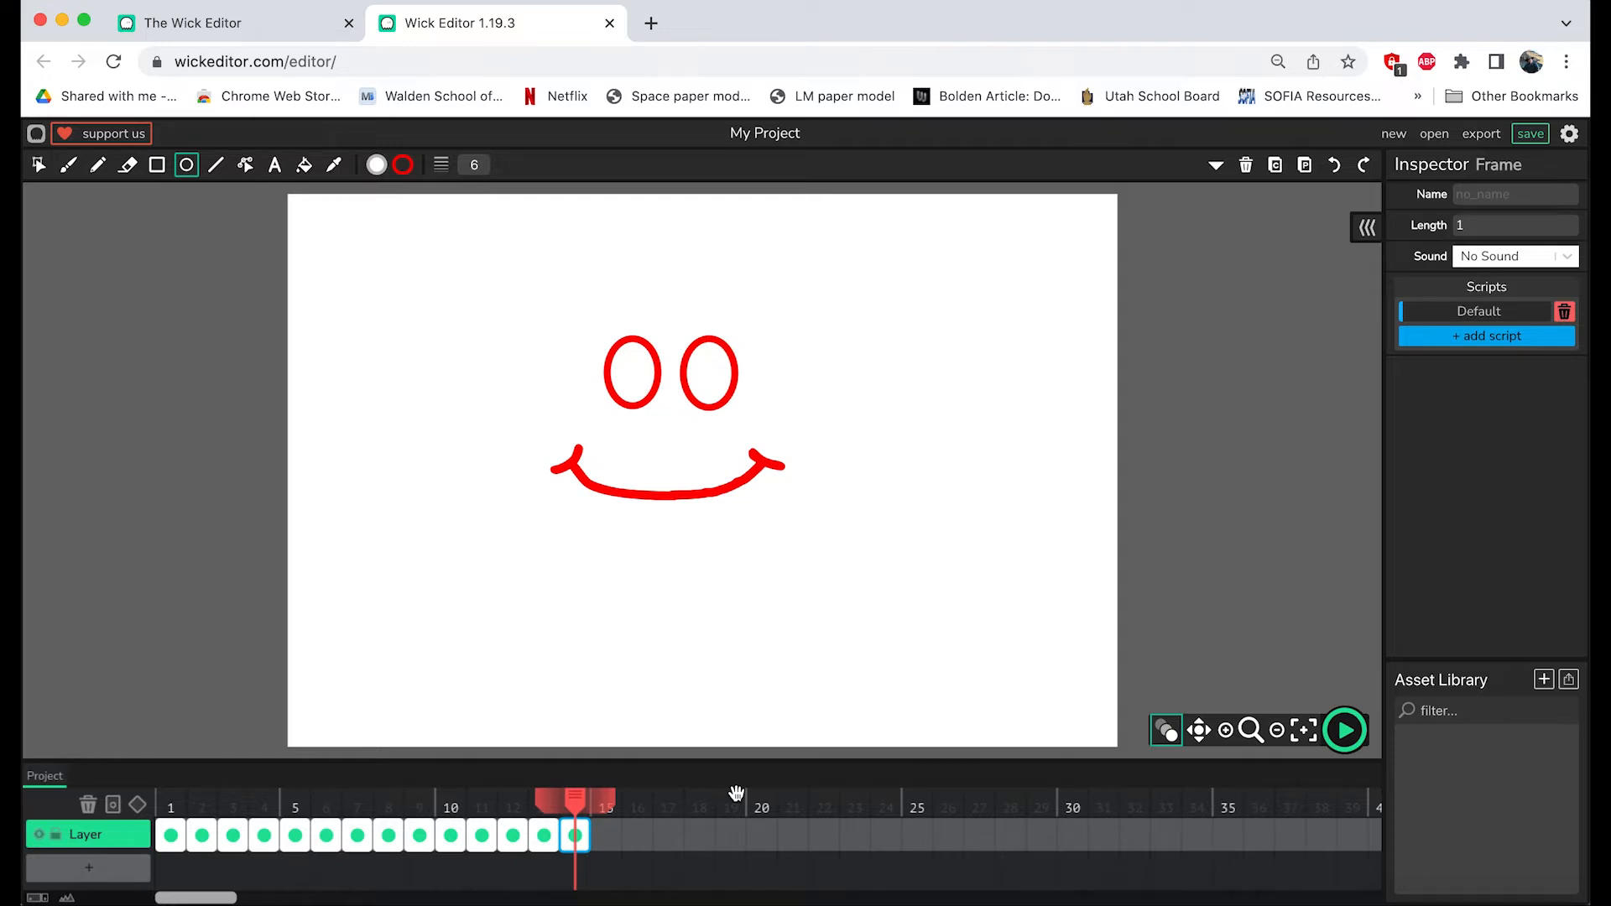
Step: Copy the two-eyed face into frame 15 and brush red pupils at the bottom of both eyes
left_click(608, 836)
key("ctrl+v")
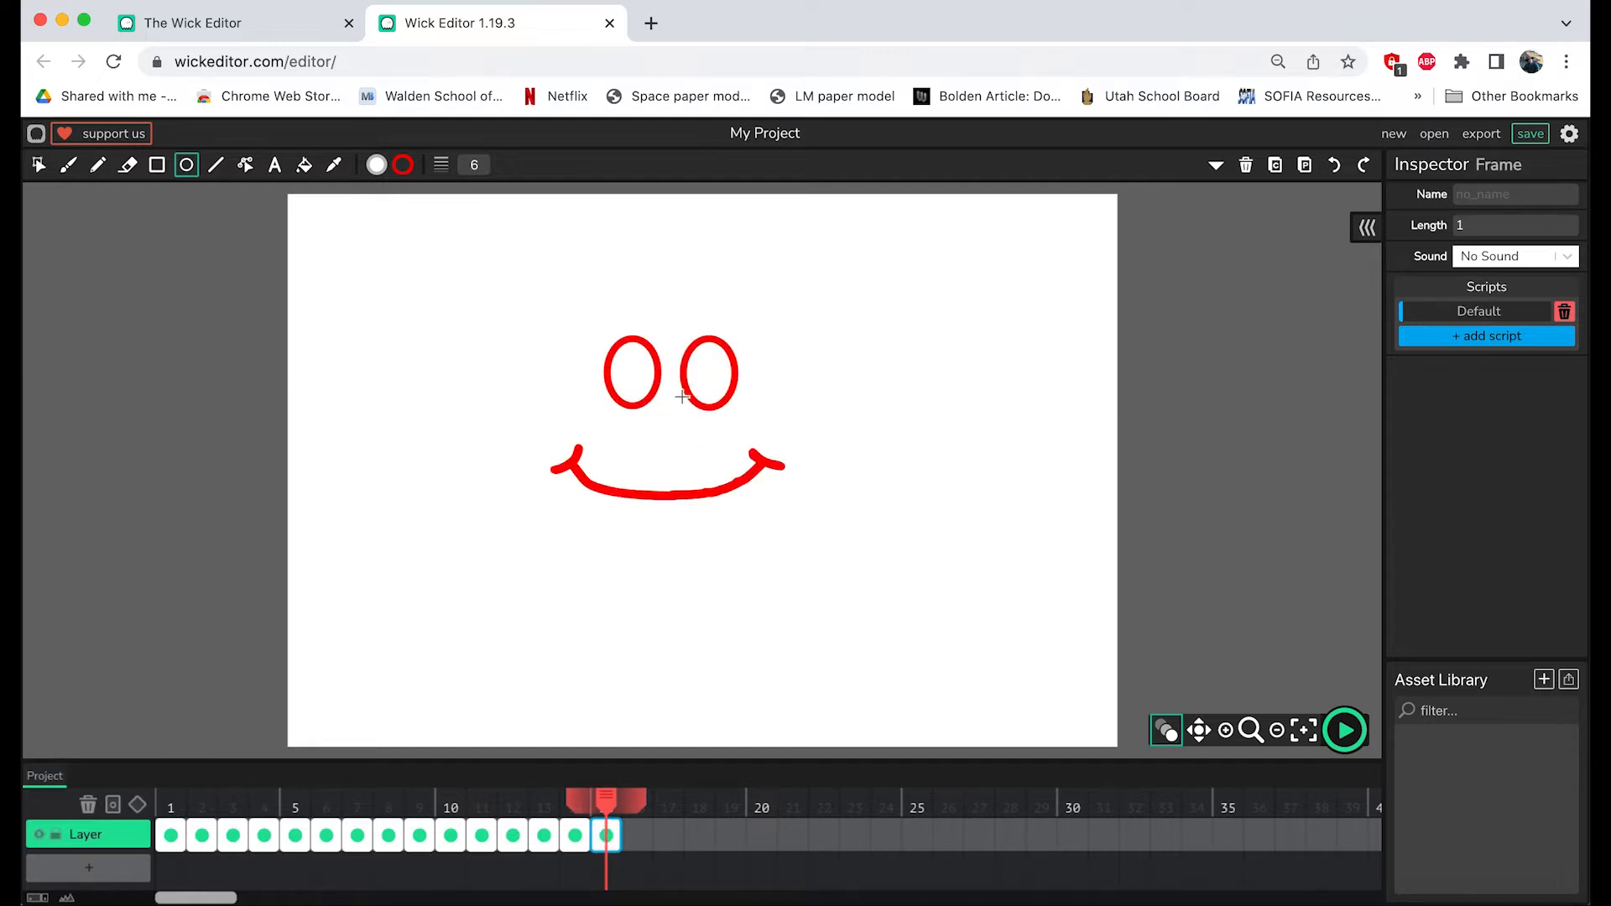
left_click(69, 165)
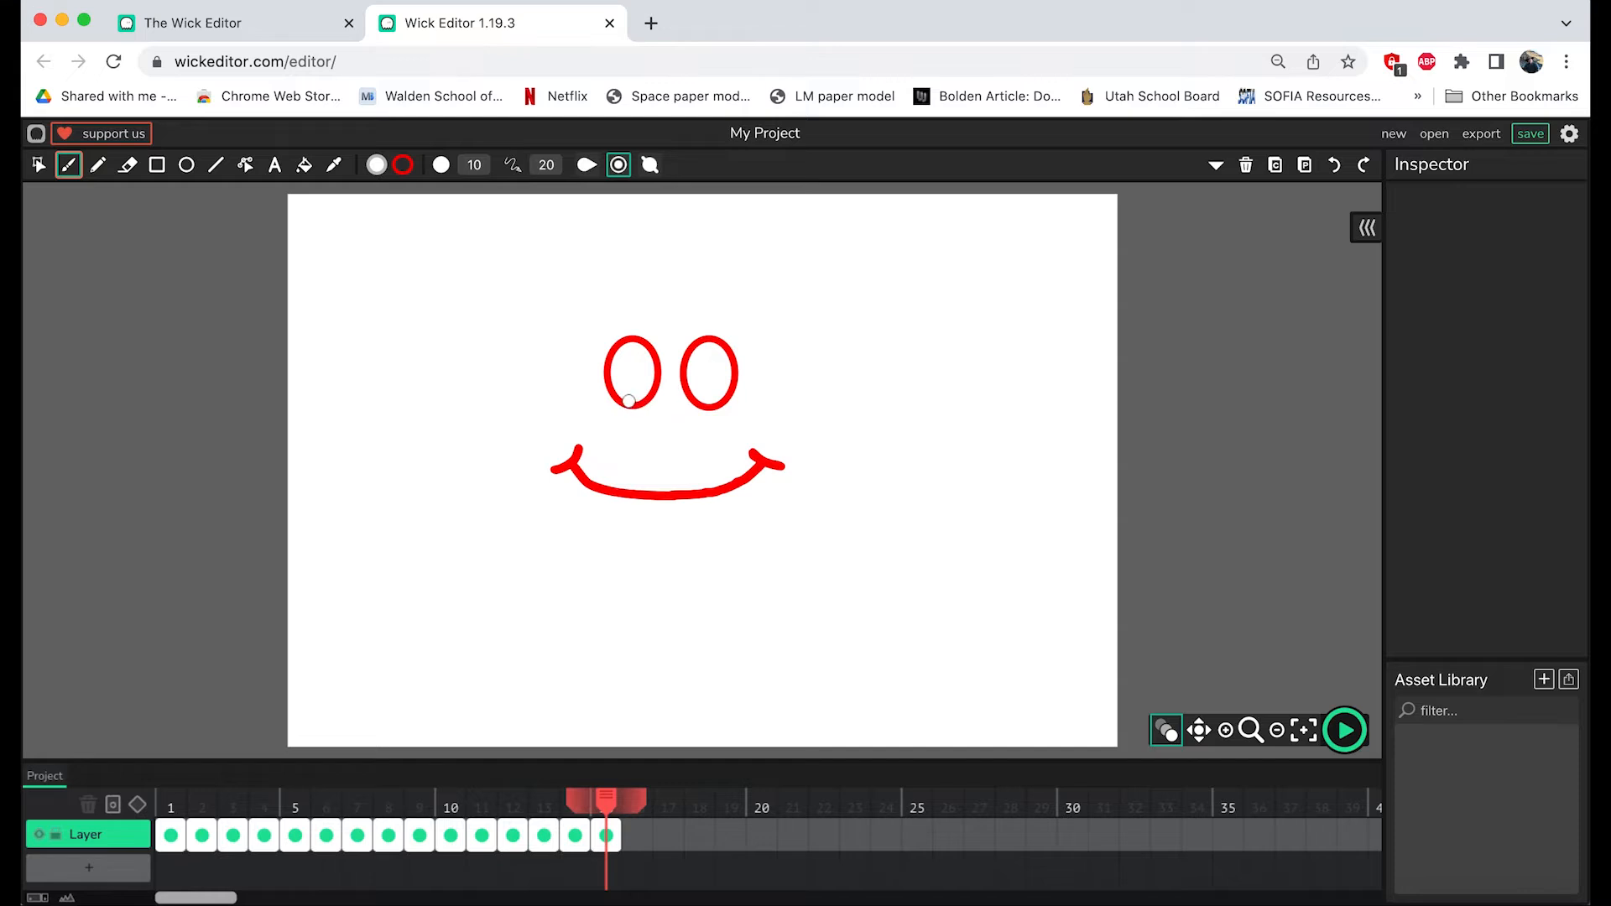
left_click(376, 165)
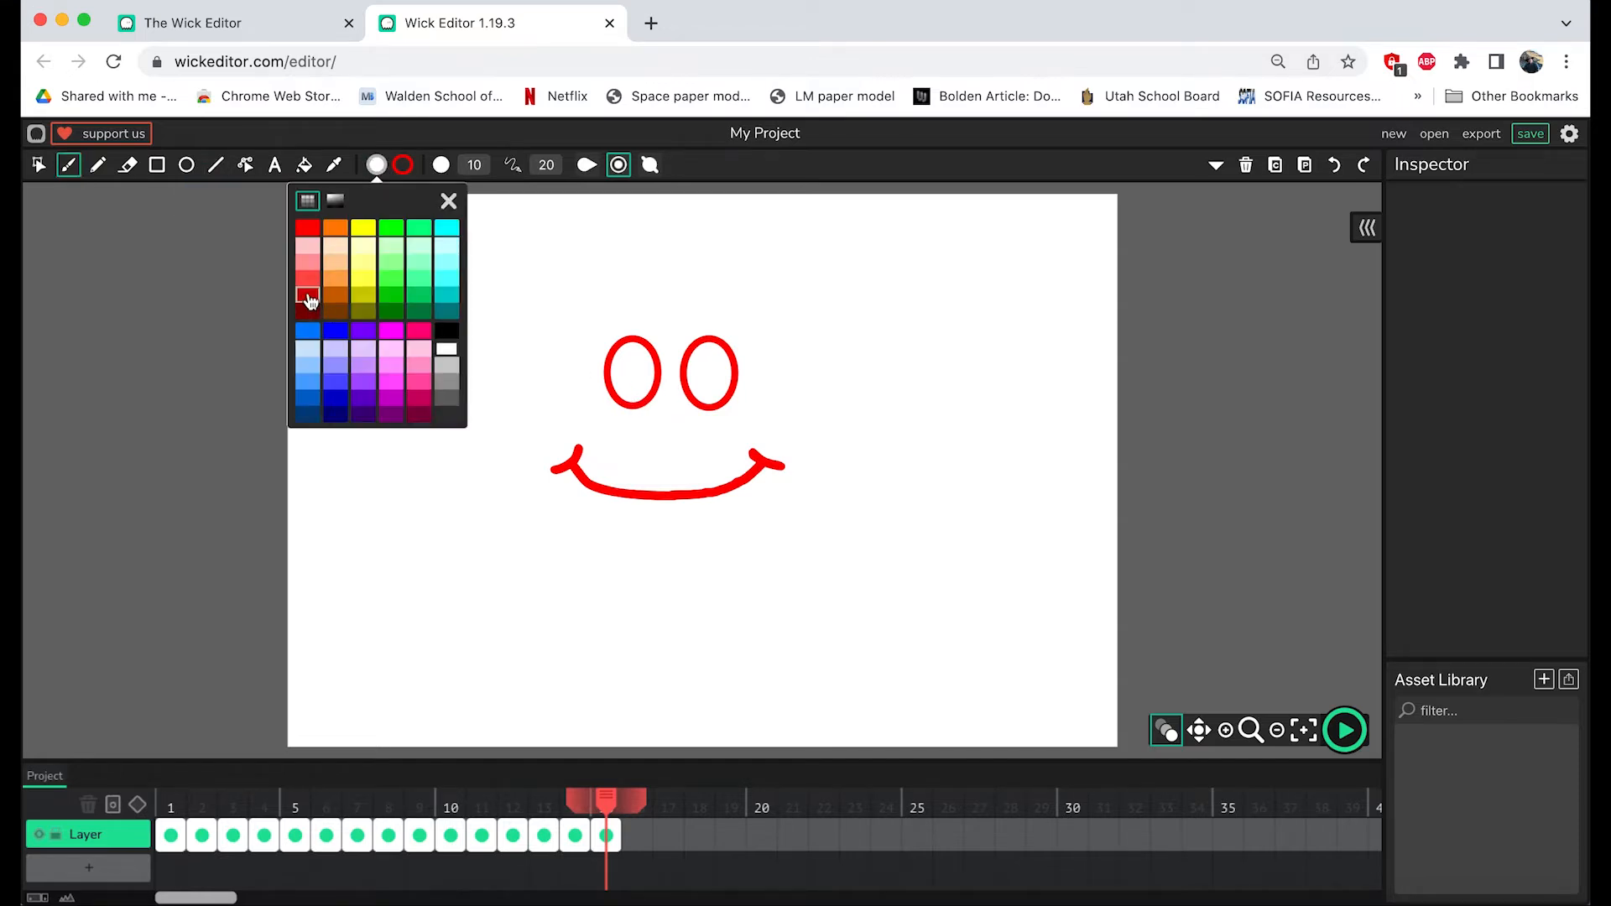
left_click(307, 228)
left_click_drag(633, 385, 645, 394)
left_click(632, 395)
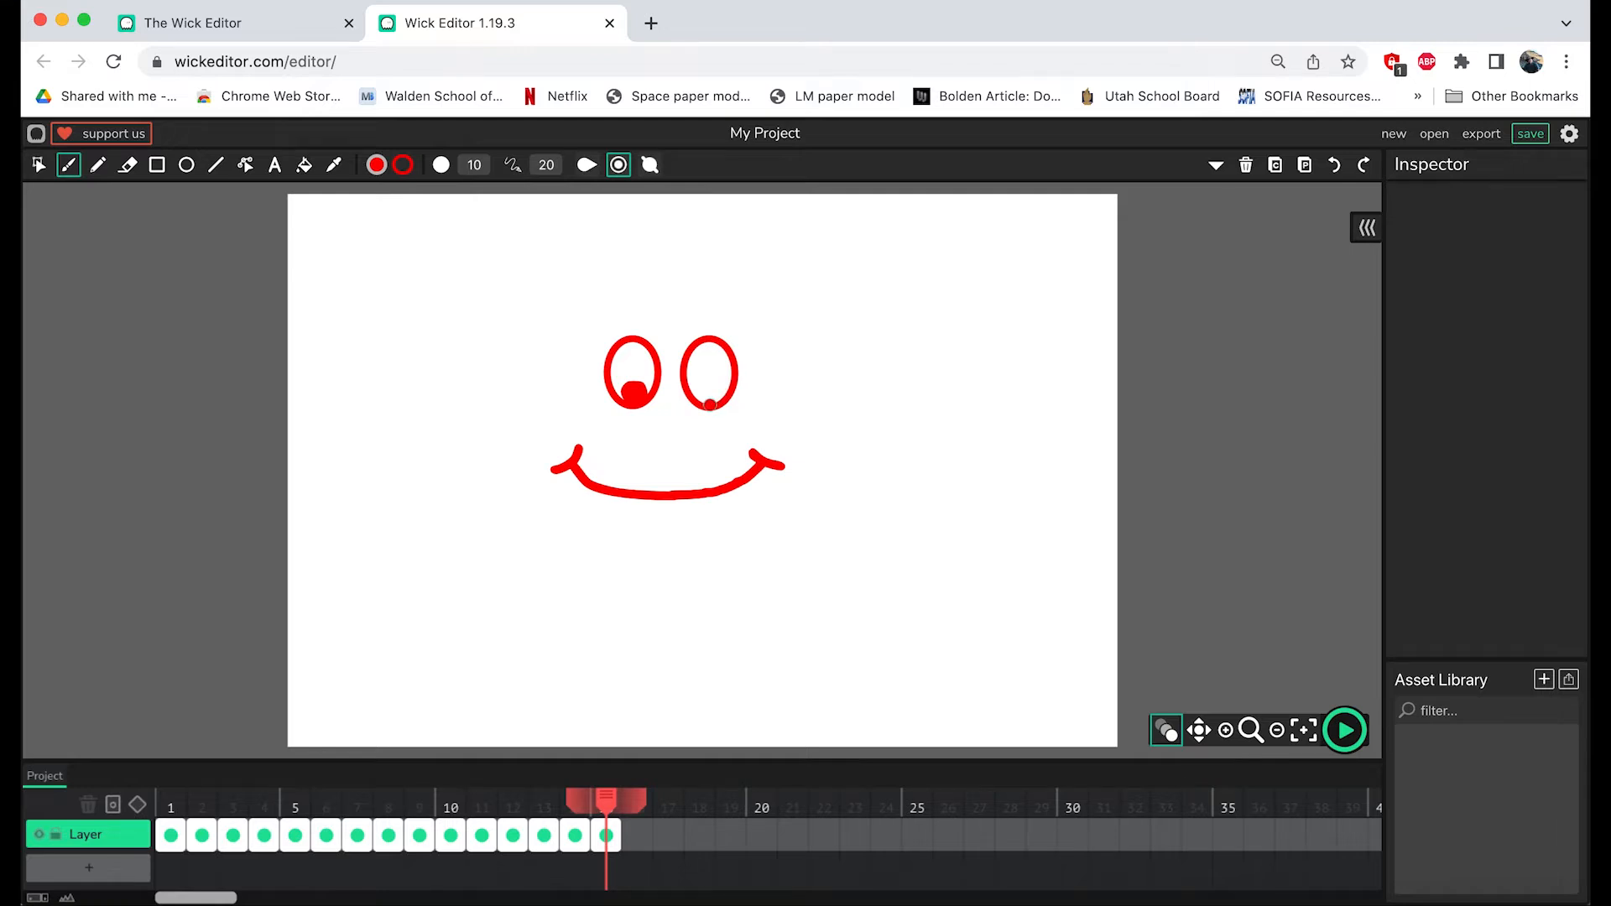
left_click_drag(705, 391, 717, 396)
Step: Paste the face without pupils into frame 16 and paint pupils at the lower right of both eyes
left_click(630, 803)
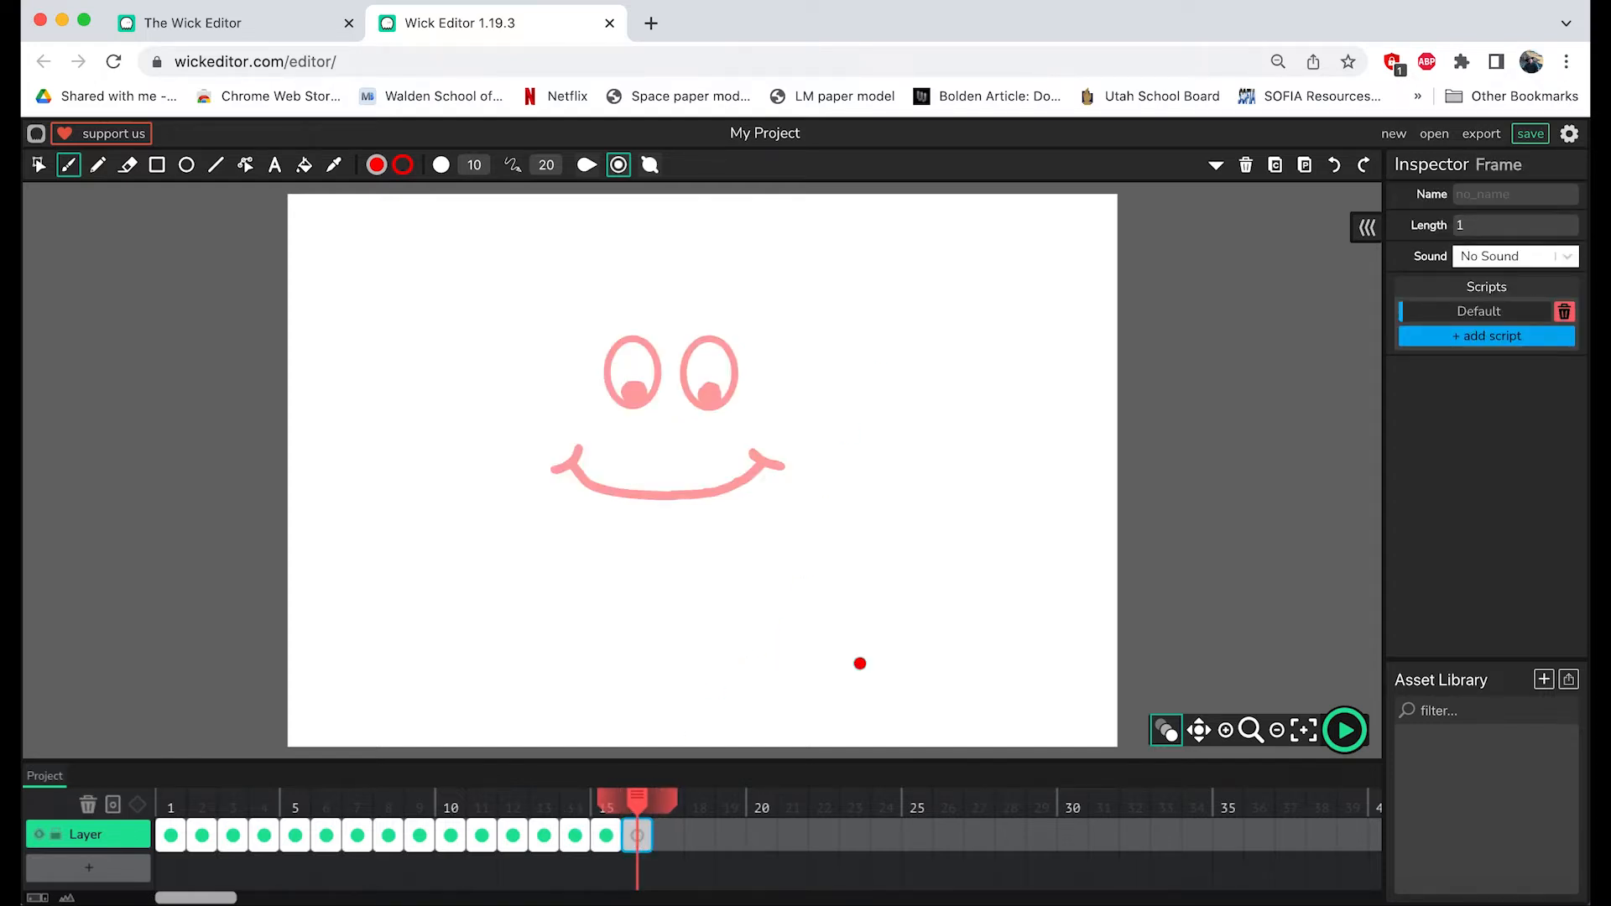
key("ctrl+v")
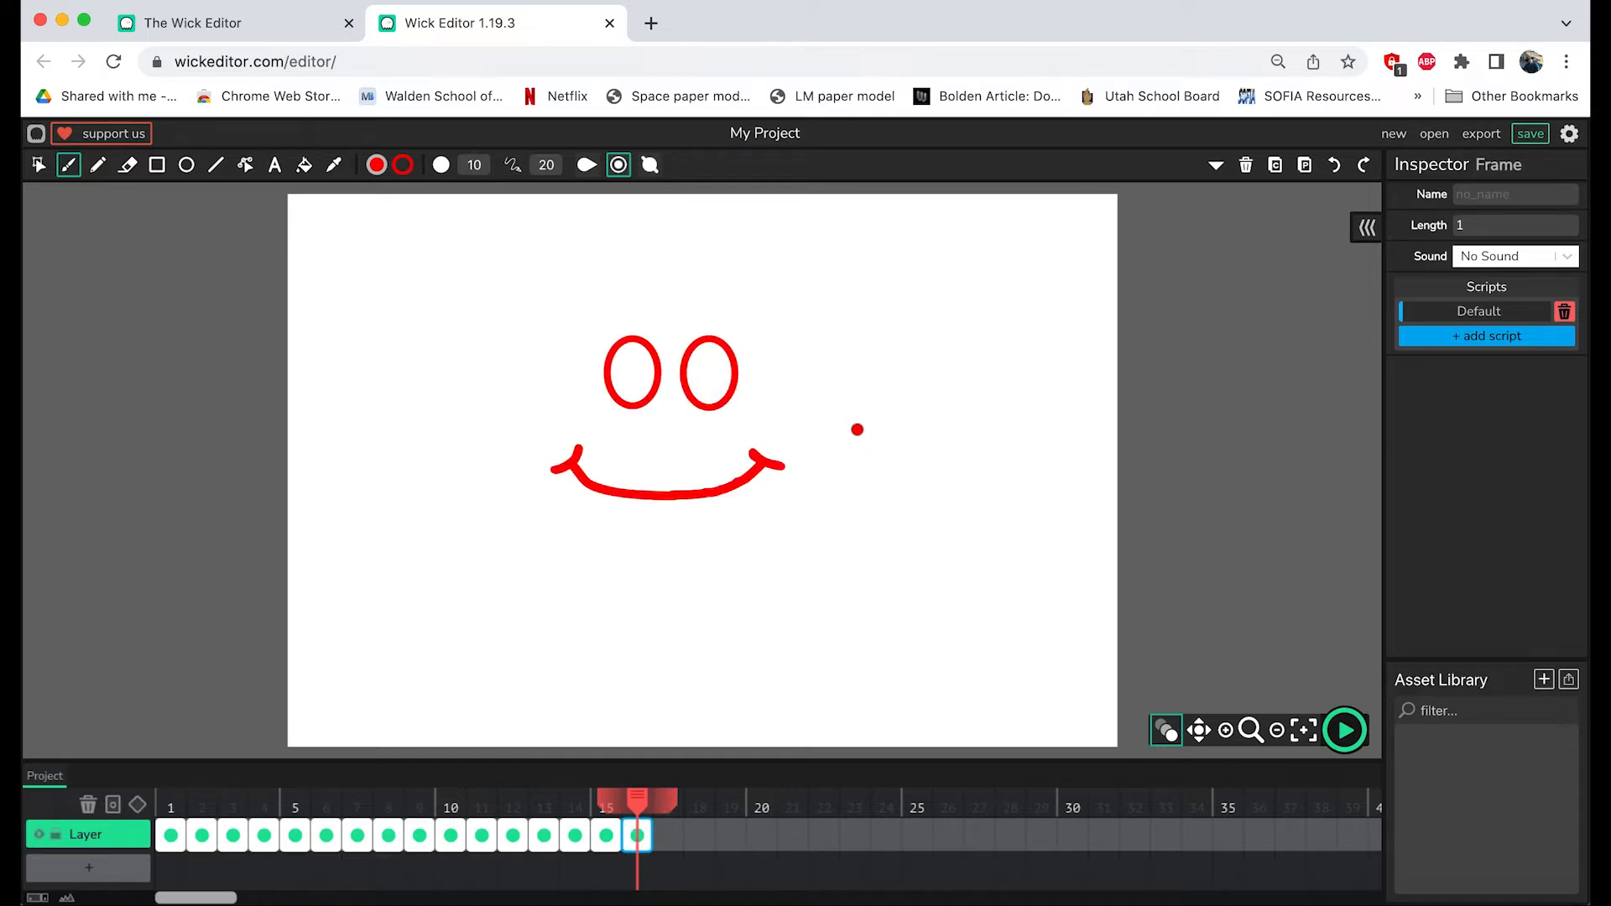
left_click_drag(635, 382, 648, 393)
left_click(727, 384)
Step: Paste the face into frame 17 and paint pupils at the upper right of both eyes
left_click(665, 833)
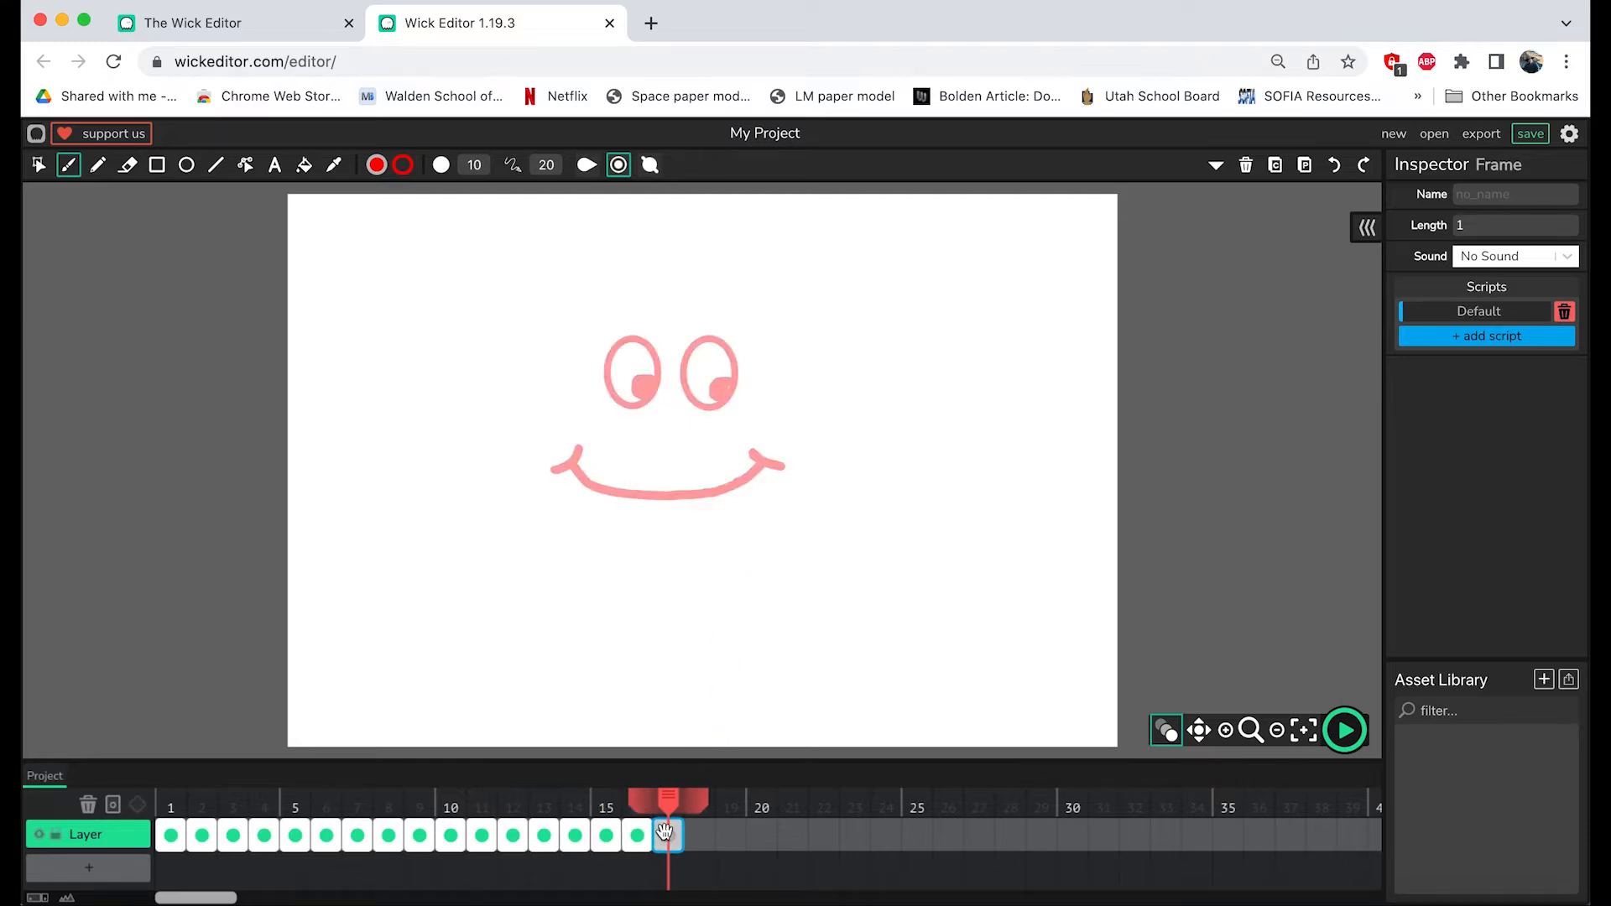
key("super+v")
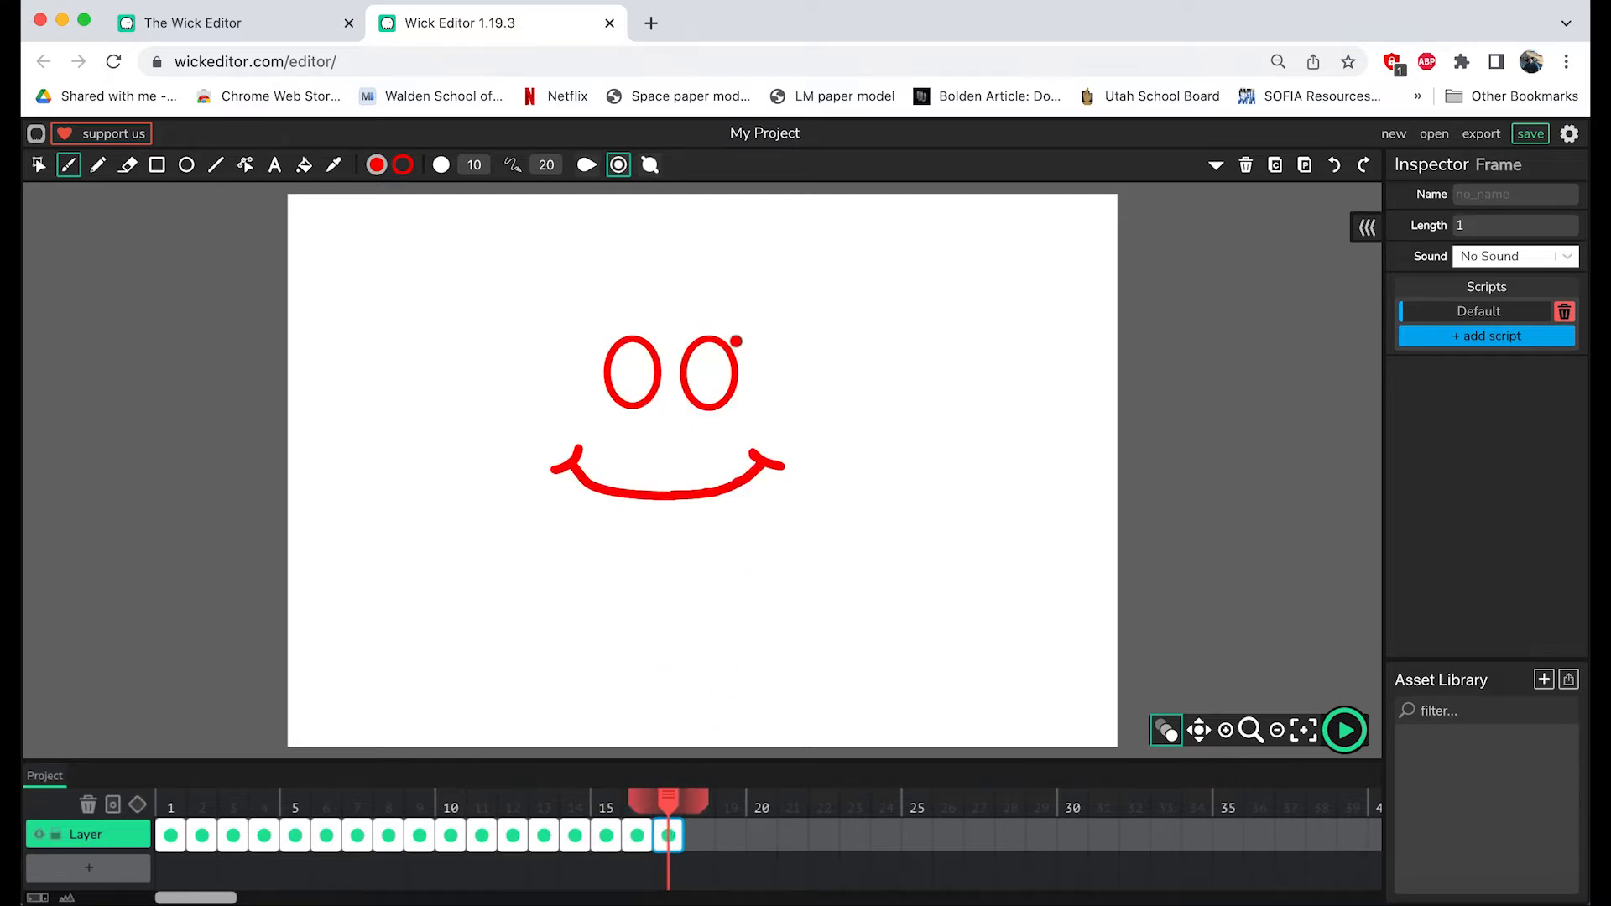
left_click_drag(716, 350, 716, 360)
left_click(642, 347)
left_click_drag(638, 351, 647, 360)
Step: Paste the face into frame 18 and paint pupils at the top center of both eyes
left_click(698, 835)
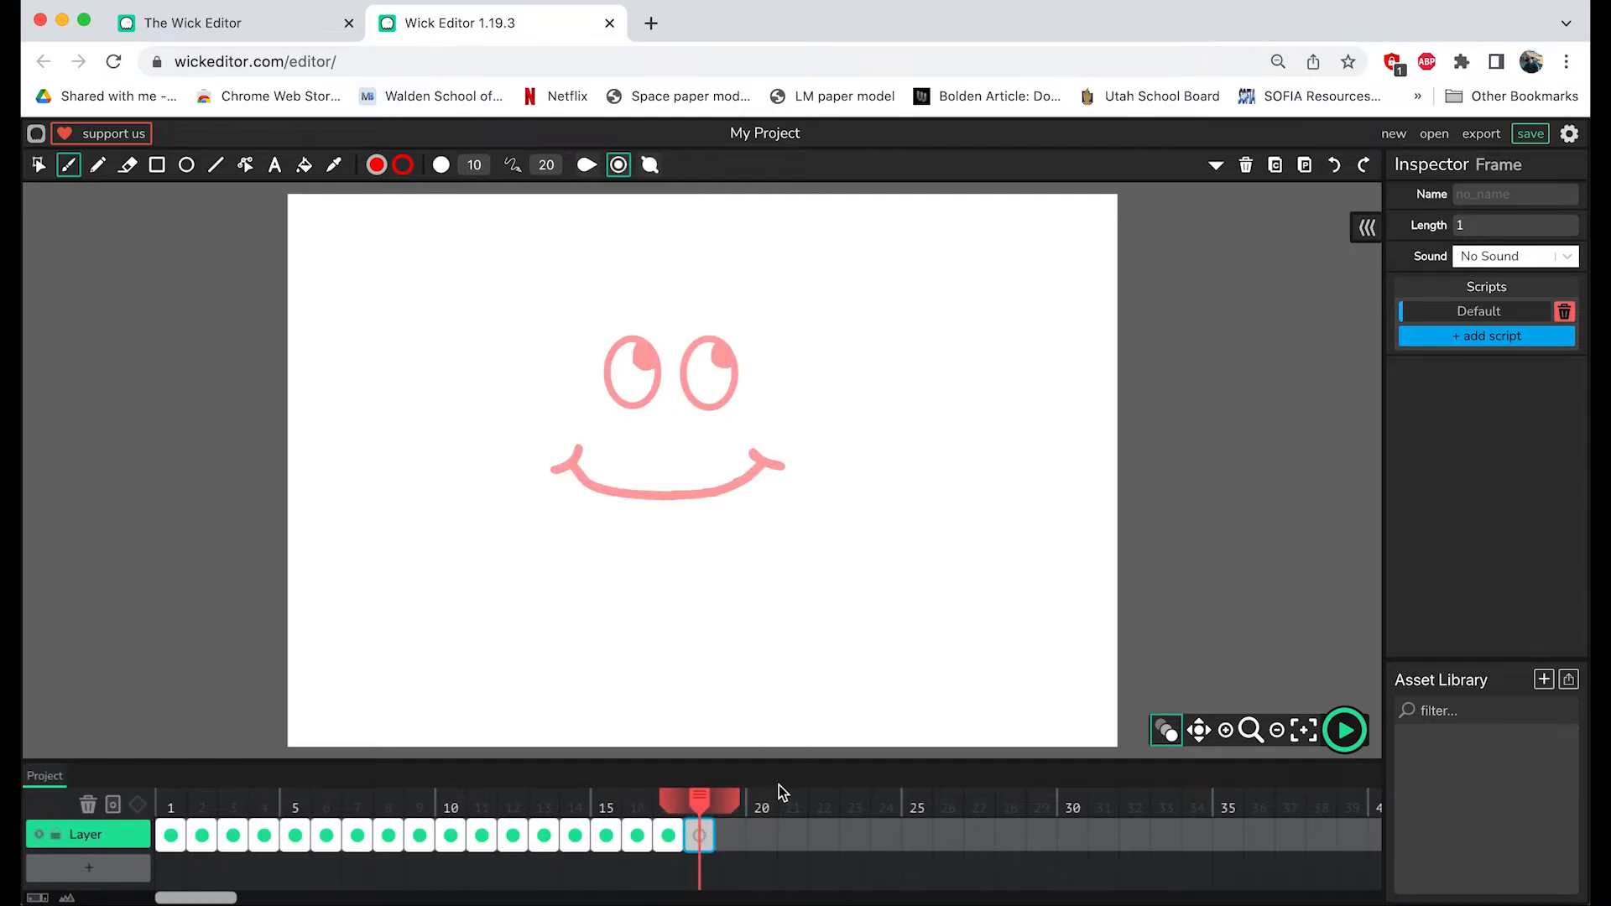
key("ctrl+v")
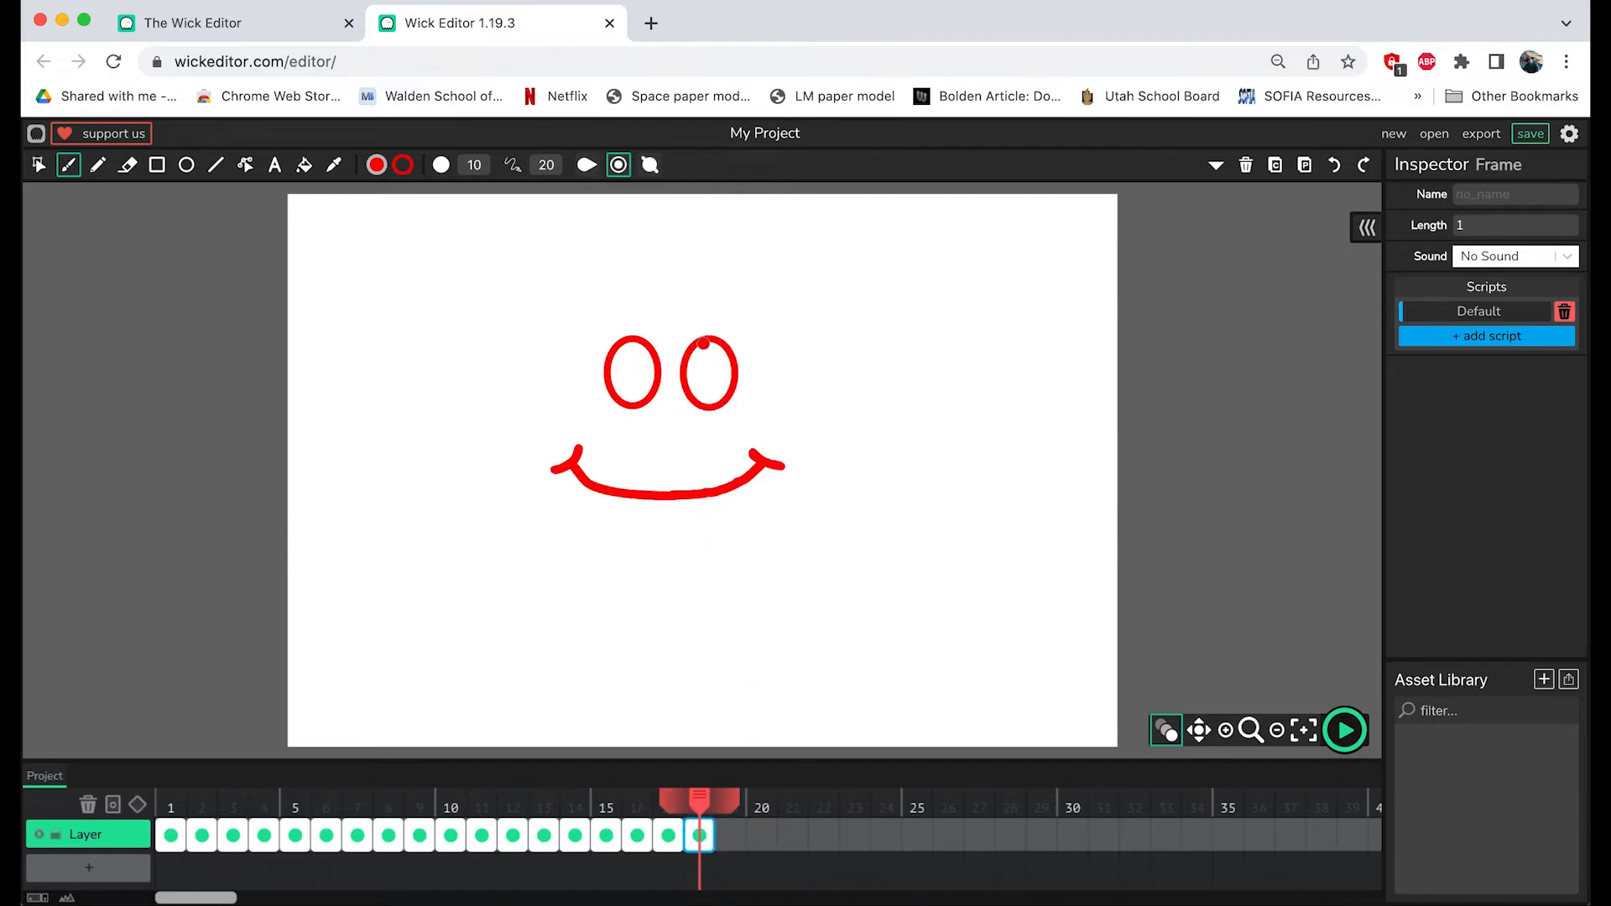
left_click_drag(699, 349, 717, 343)
left_click_drag(623, 347, 643, 346)
Step: Paste the face into frame 19 and paint pupils at the upper left of both eyes
left_click(735, 845)
key("ctrl+v")
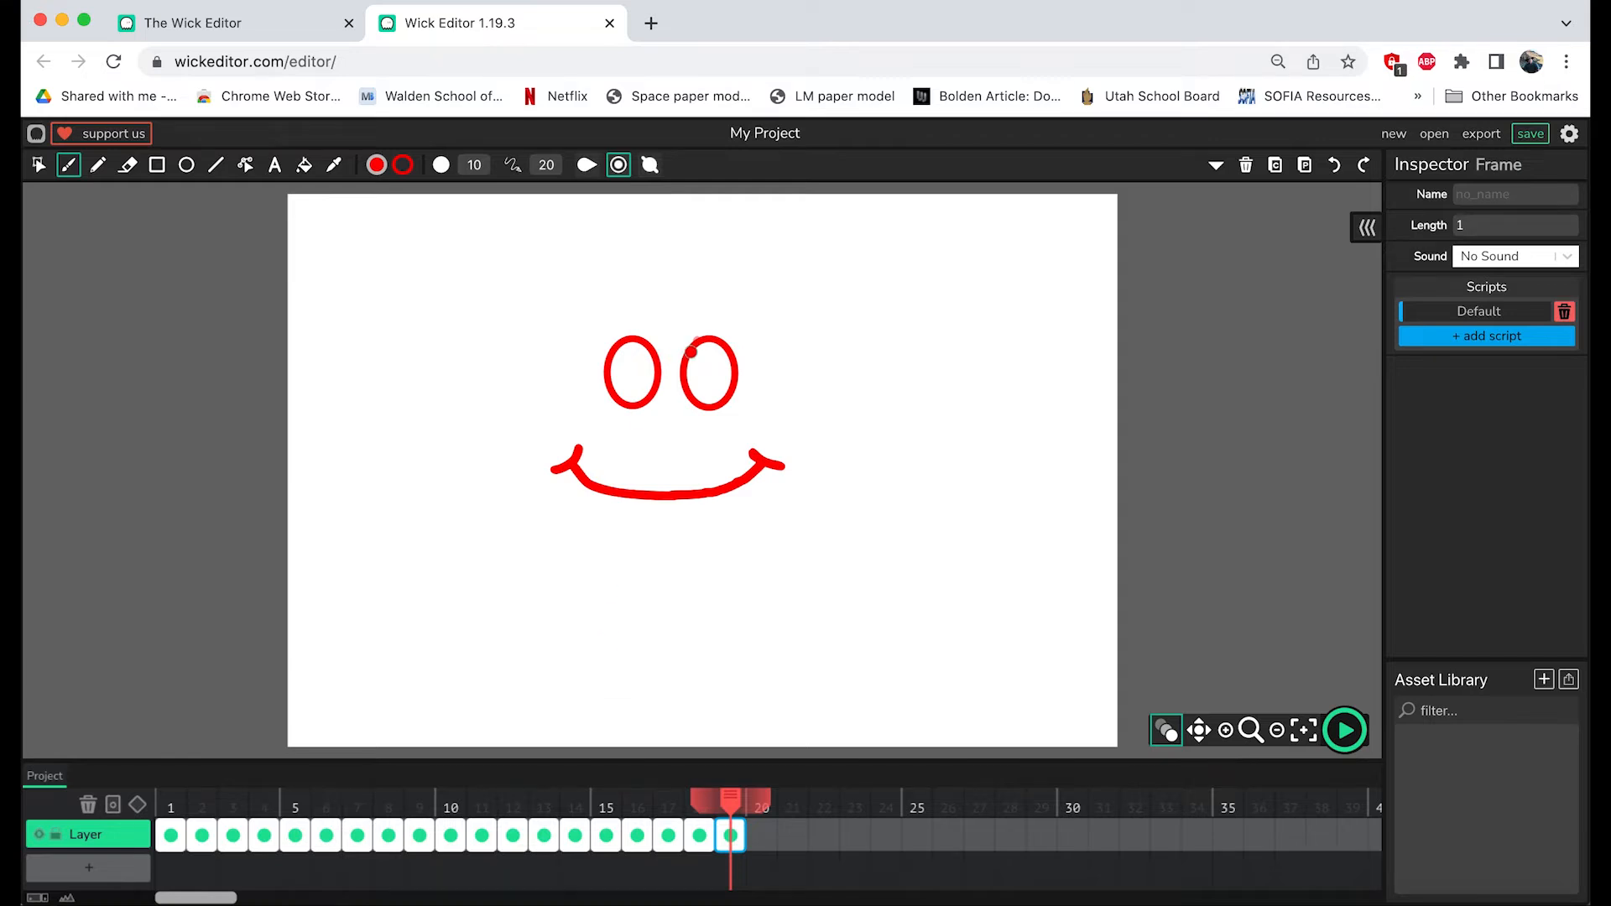
left_click_drag(692, 351, 692, 360)
mouse_move(614, 350)
left_mouse_down()
mouse_move(695, 382)
mouse_move(616, 386)
mouse_move(712, 402)
left_mouse_up()
Step: Paste the face into frames 20 and 21, painting the pupils at the bottom of the eyes in frame 21
left_click(760, 836)
key("ctrl+v")
left_click(792, 835)
key("ctrl+v")
left_click_drag(628, 400, 635, 403)
Step: Paste the face into frame 22 and paint pupils at the right side of both eyes
key(".")
key("super+v")
left_click_drag(726, 377, 725, 390)
mouse_move(648, 369)
left_mouse_down()
mouse_move(732, 390)
mouse_move(727, 362)
mouse_move(647, 362)
mouse_move(642, 348)
mouse_move(715, 352)
left_mouse_up()
Step: Paste the face into frames 23, 24 and 25, moving the painted pupils from the upper right to the upper left of the eyes
key(".")
key("super+v")
key(".")
key("super+v")
key(".")
key("super+v")
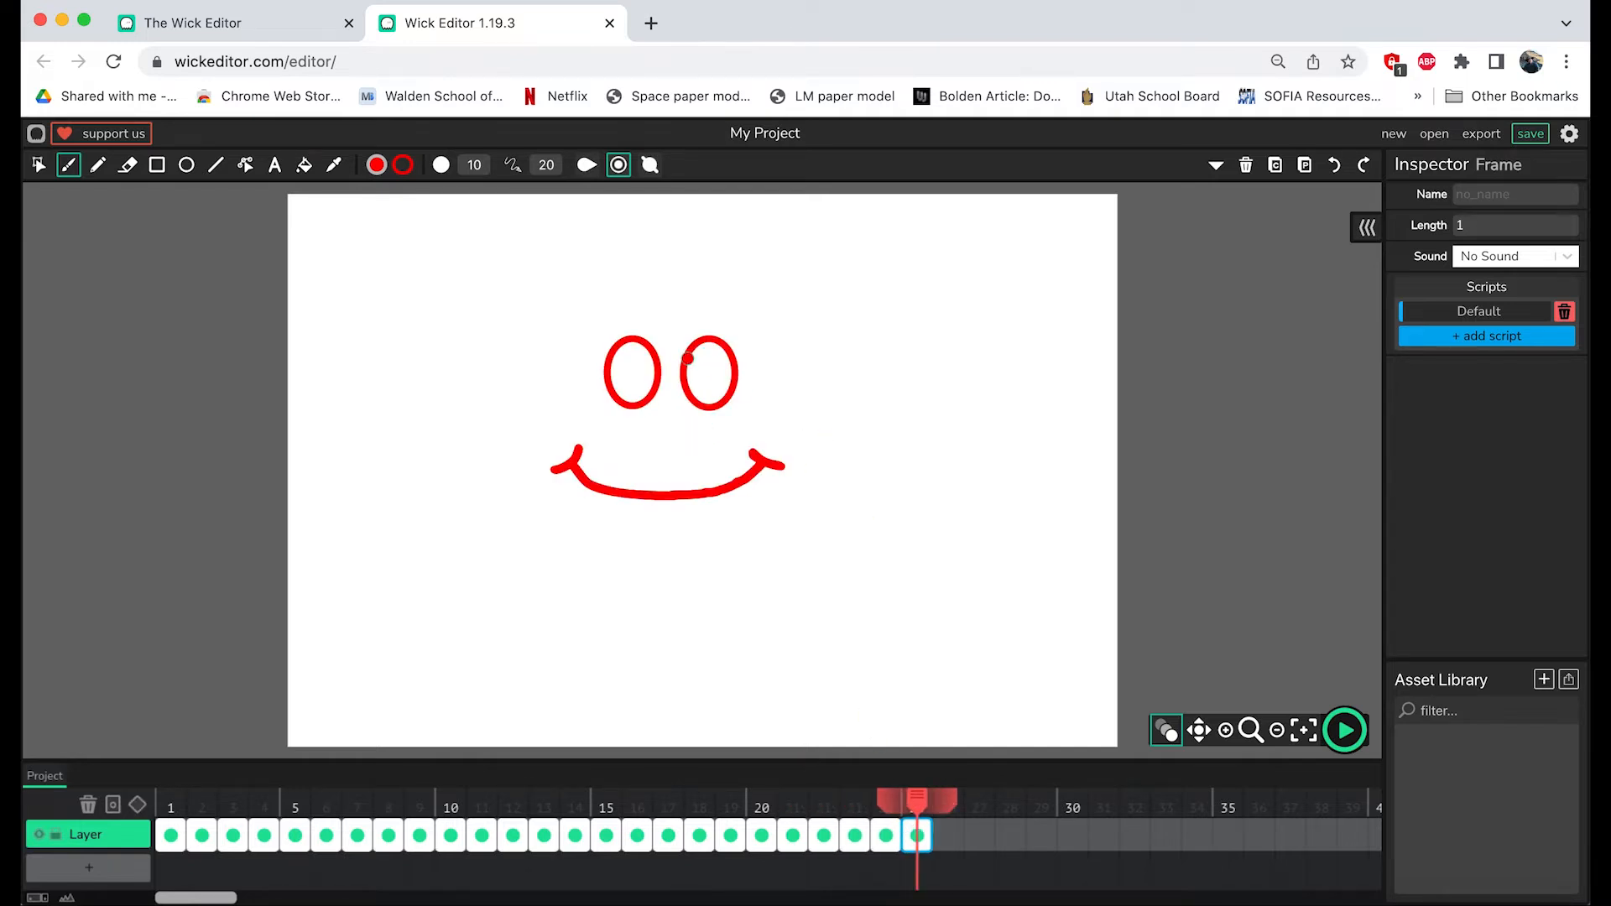
mouse_move(615, 352)
left_mouse_down()
mouse_move(698, 396)
mouse_move(612, 377)
mouse_move(624, 400)
mouse_move(722, 402)
left_mouse_up()
Step: Paste the face into frames 26 and 27, painting the pupils at the bottom of both eyes in frame 27
key(".")
key("super+v")
key(".")
key("super+v")
left_click_drag(620, 394, 704, 392)
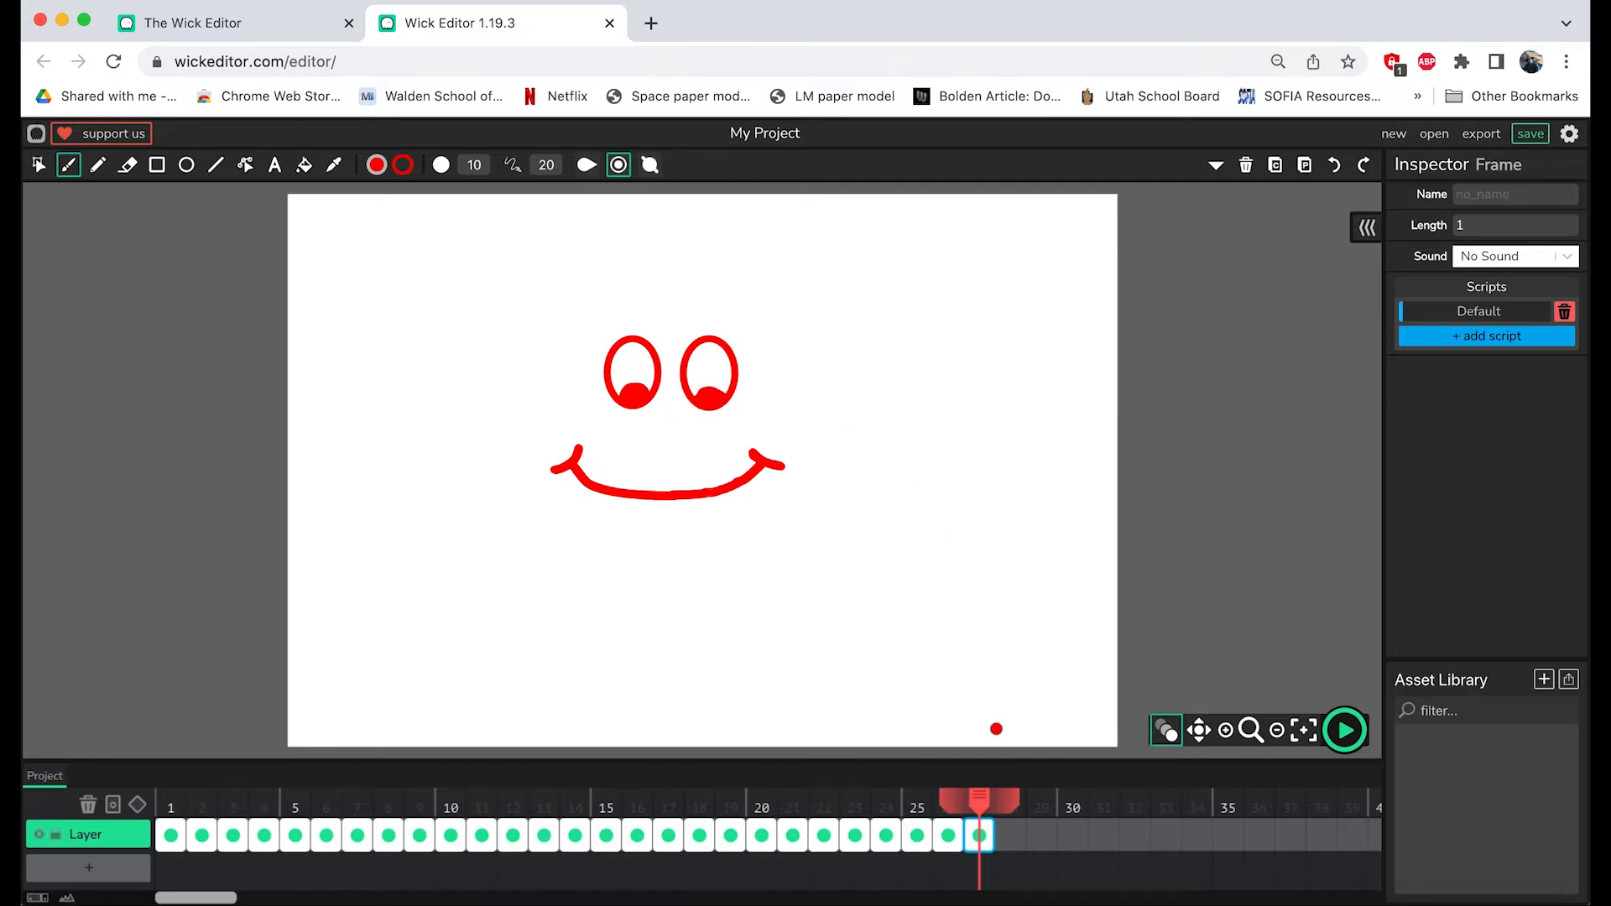
Step: Paste the face into frame 28 and paint outward-looking pupils, on the left eye's left side and the right eye's right side
key(".")
key("super+v")
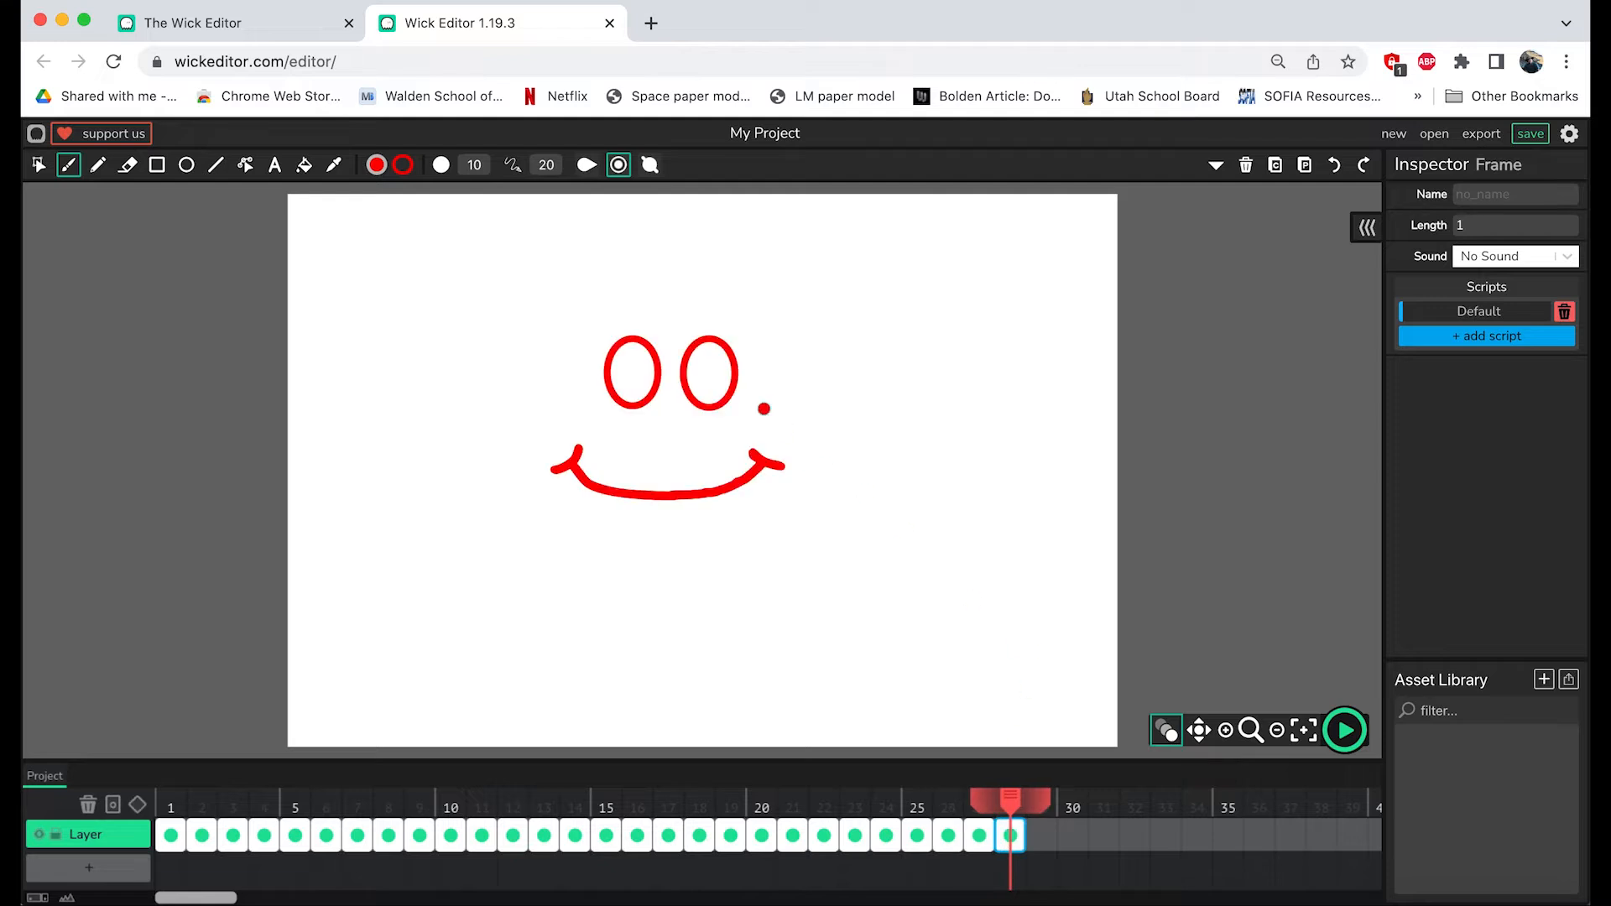
left_click_drag(728, 390, 730, 375)
left_click_drag(609, 374, 626, 391)
left_click_drag(617, 379, 623, 397)
left_click(128, 165)
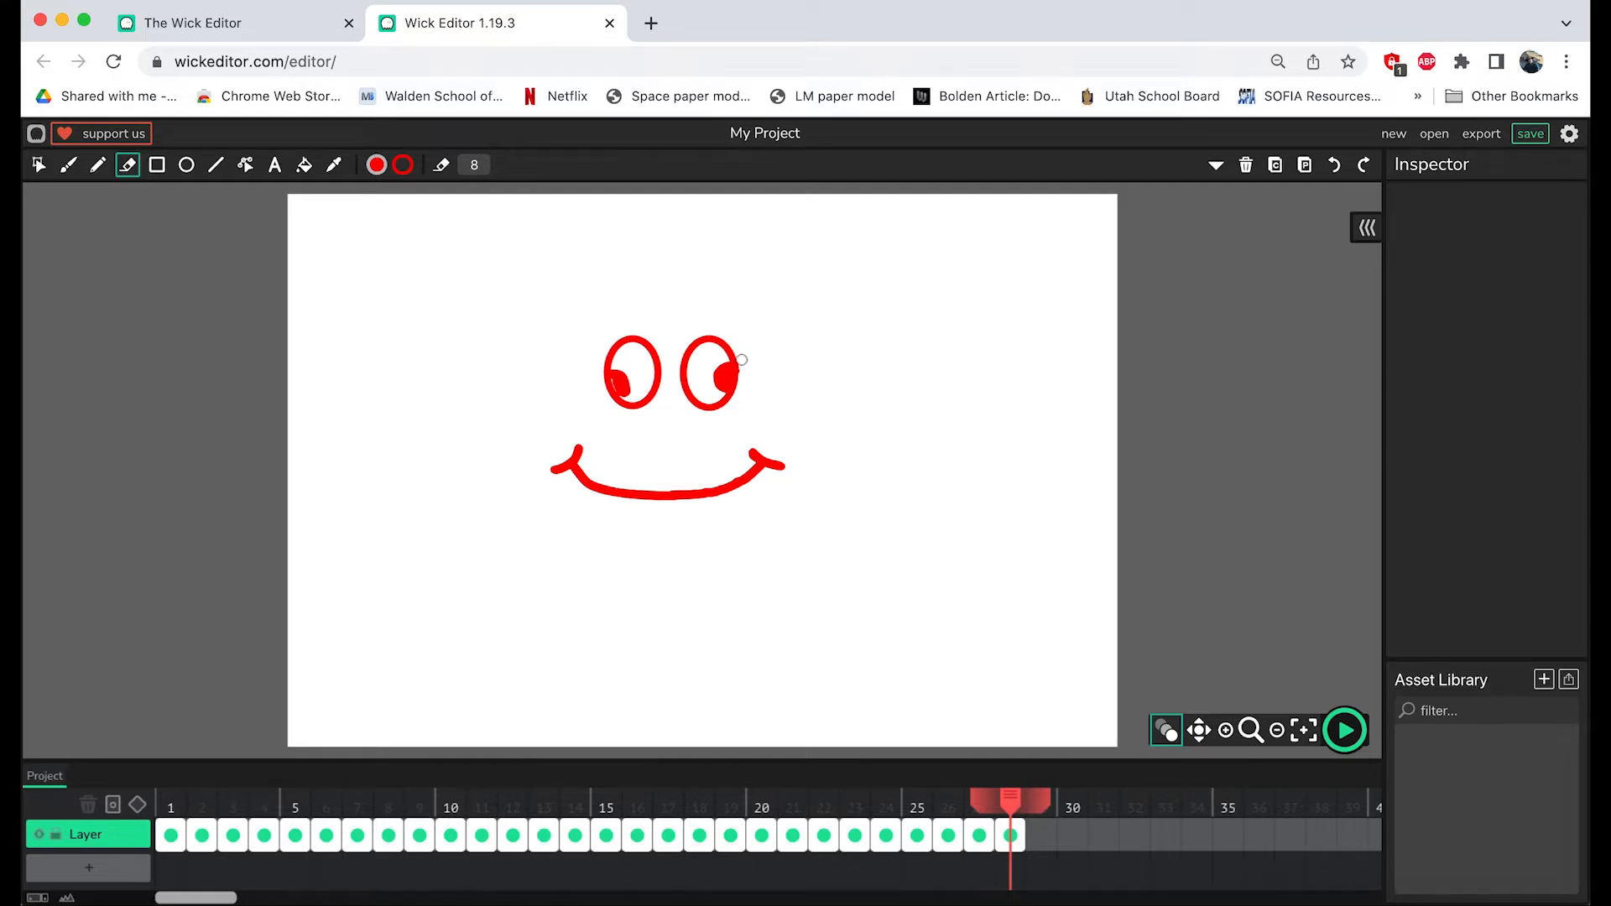
Step: Paste the face into frame 29 and brush pupils near the top of both eyes
left_click(1041, 835)
key("super+v")
left_click(69, 164)
left_click_drag(723, 349, 726, 365)
mouse_move(626, 349)
left_mouse_down()
mouse_move(617, 364)
mouse_move(713, 350)
mouse_move(641, 351)
mouse_move(695, 364)
mouse_move(651, 378)
mouse_move(710, 399)
mouse_move(641, 401)
mouse_move(712, 401)
left_mouse_up()
Step: Paste the face into frames 30, 31 and 32, with pupils painted at the bottom of both eyes in frame 32
left_click(1073, 838)
key("super+v")
key("super+z")
key("super+z")
left_click(1104, 842)
key("super+v")
left_click(1134, 835)
key("super+v")
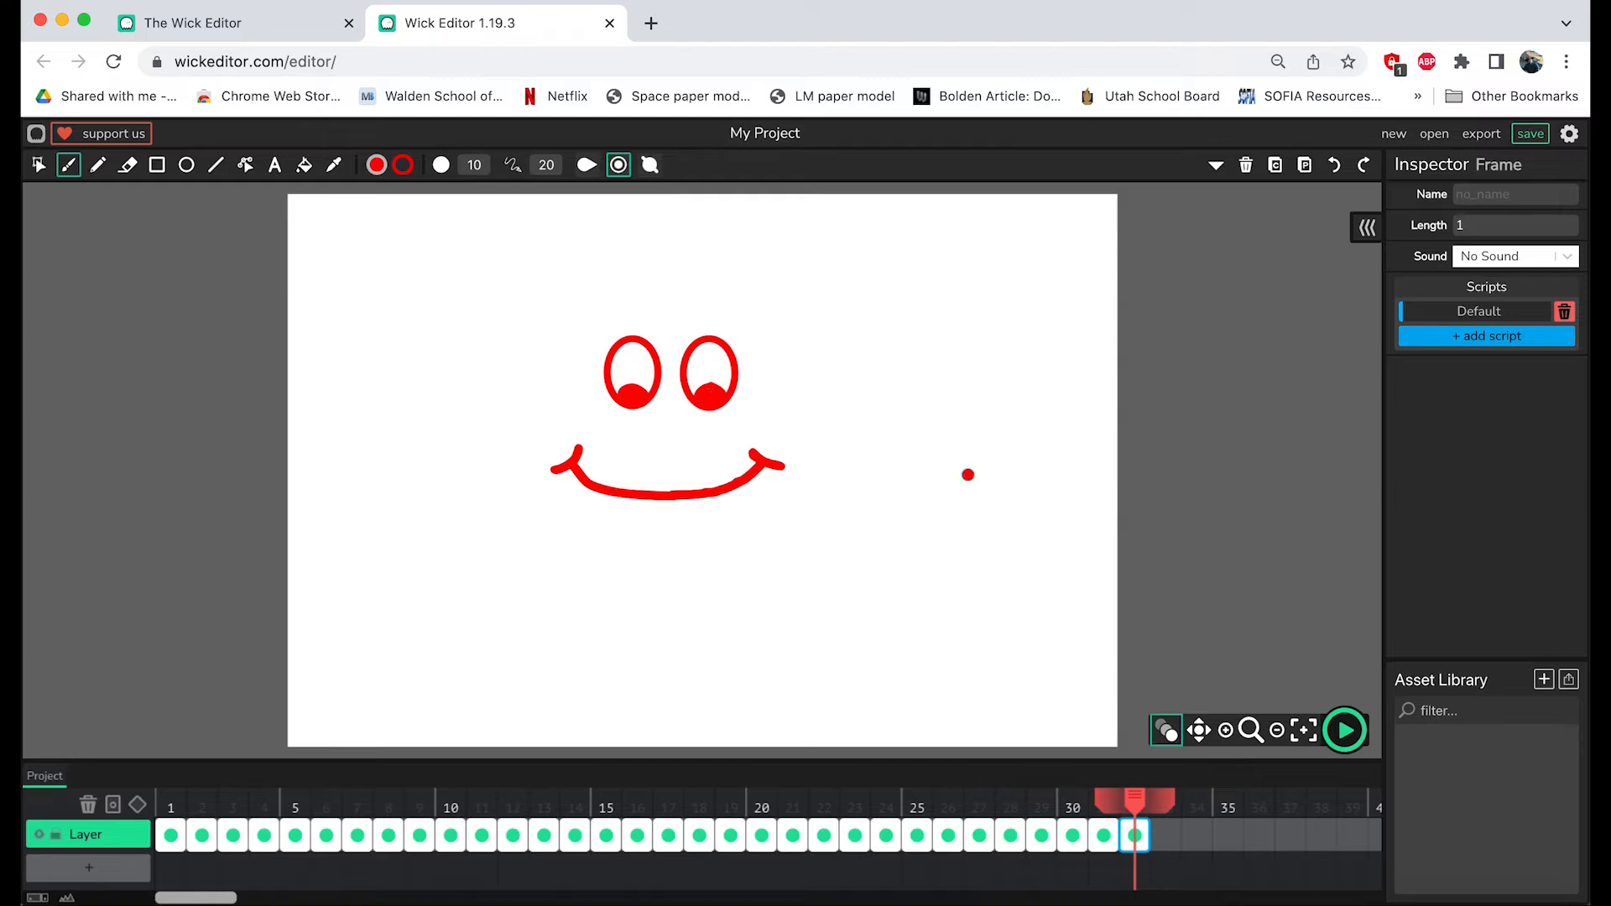
Step: Paste the face into frame 33 and paint pupils at the outer sides of both eyes
key(".")
key("super+v")
left_click_drag(728, 378, 723, 393)
left_click_drag(612, 376, 623, 391)
Step: Paste the face into frame 34 and paint pupils at the upper outer part of both eyes
key(".")
key("super+v")
left_click_drag(727, 349, 722, 365)
mouse_move(622, 349)
left_mouse_down()
mouse_move(715, 346)
mouse_move(644, 344)
mouse_move(646, 361)
mouse_move(694, 368)
mouse_move(702, 397)
mouse_move(652, 382)
mouse_move(723, 391)
left_mouse_up()
Step: Paste the face into frames 35 and 36, painting inward-looking pupils on the inner sides of the eyes in frame 36
key(".")
key("super+v")
key(".")
key("super+v")
left_click(694, 366)
Step: Paste the face into frames 37 and 38, painting the pupils low on the inner side in 37 and at the bottom in 38
left_click(1282, 813)
key("super+v")
left_click(695, 388)
key(".")
key("super+v")
left_click_drag(625, 390, 647, 391)
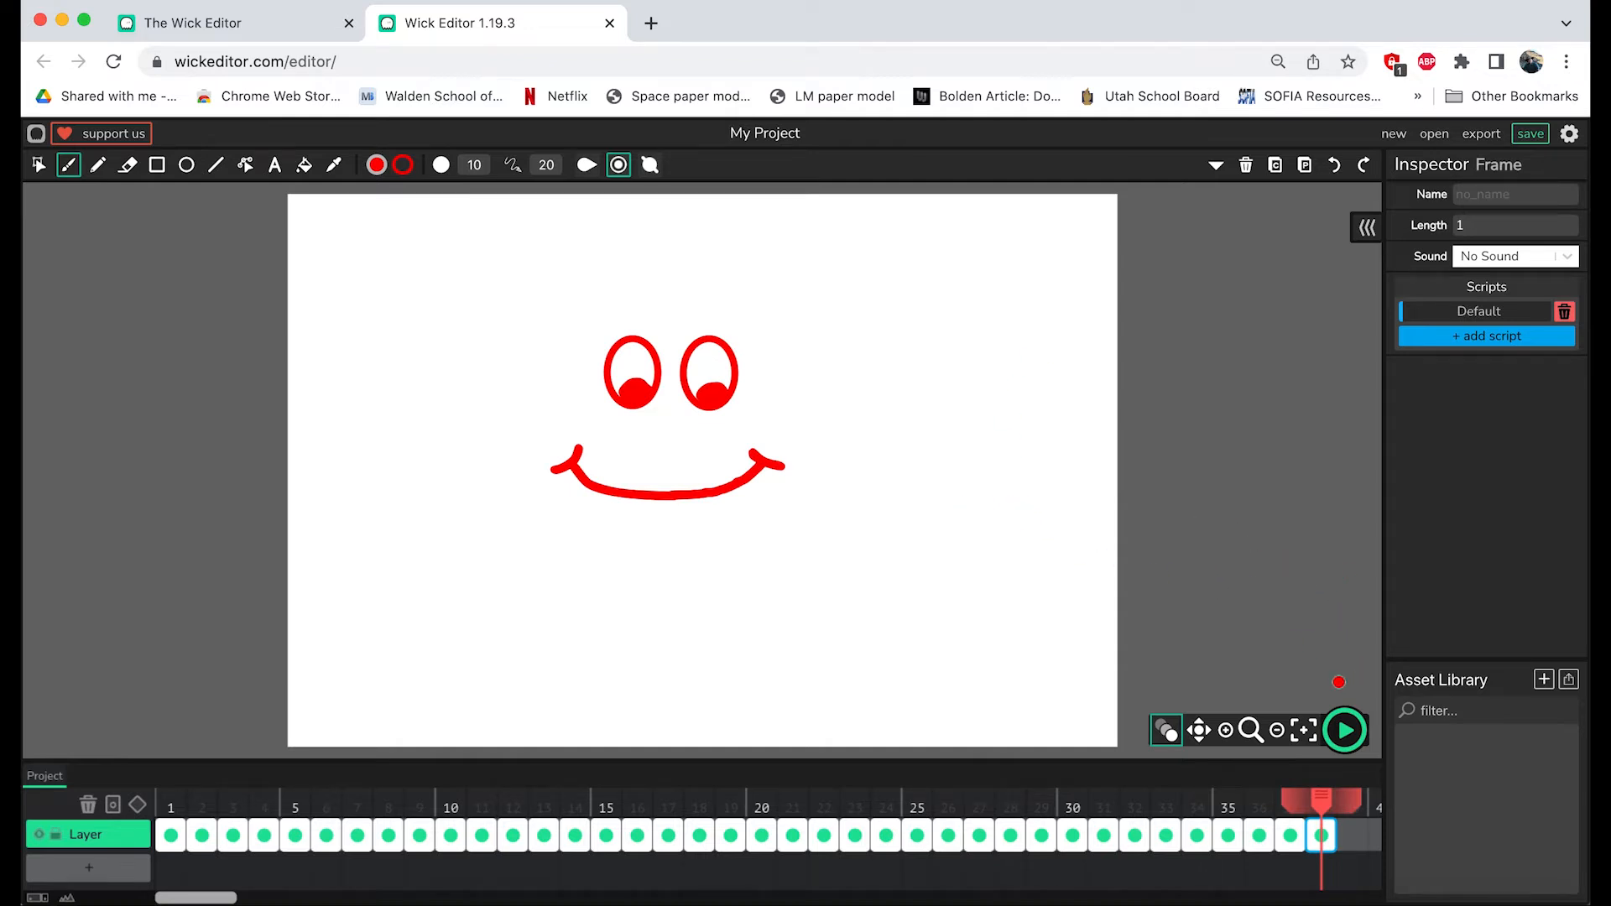
Step: Play the animation to check the moving pupils and stop the playback
left_click(1345, 733)
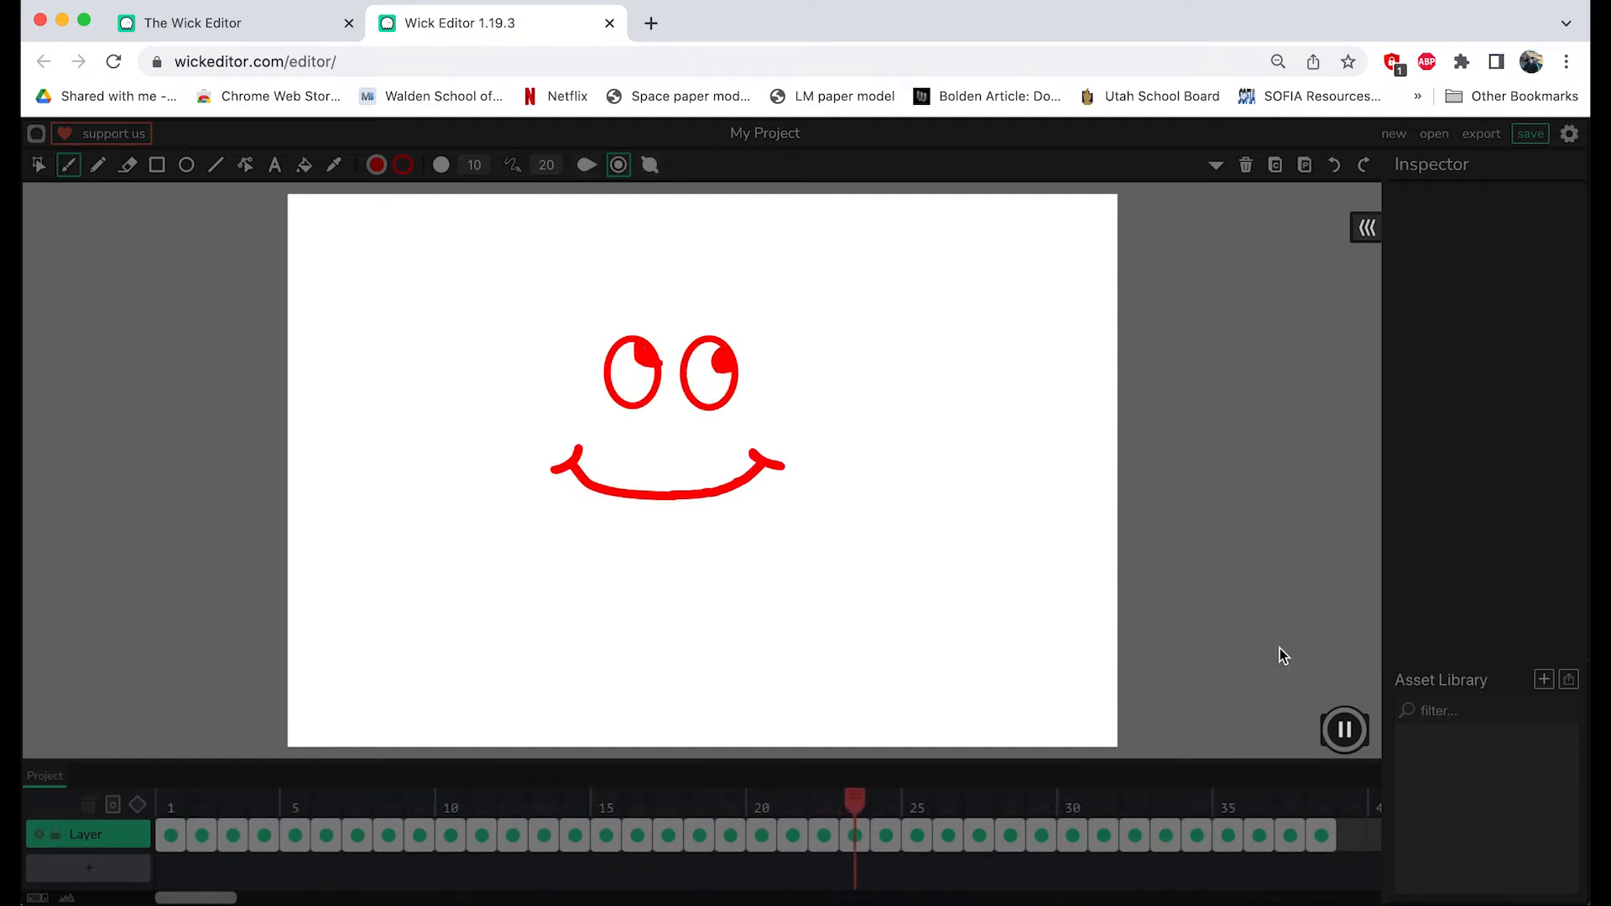
left_click(1344, 729)
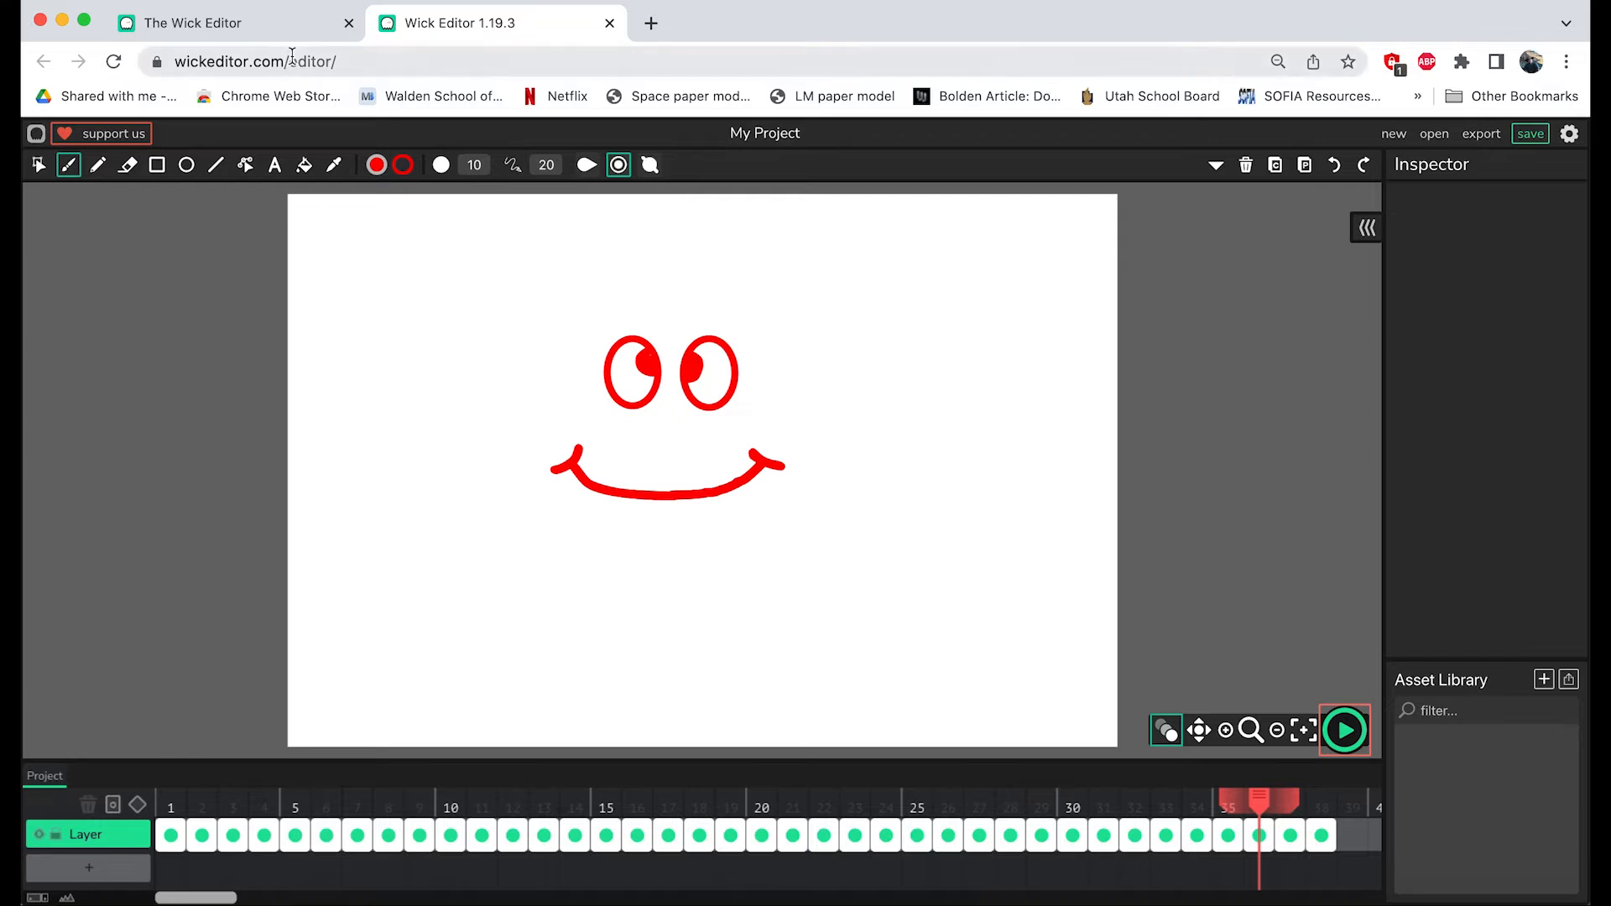
Step: Choose the Text tool, add a second layer to the timeline and name it "Text"
left_click(274, 164)
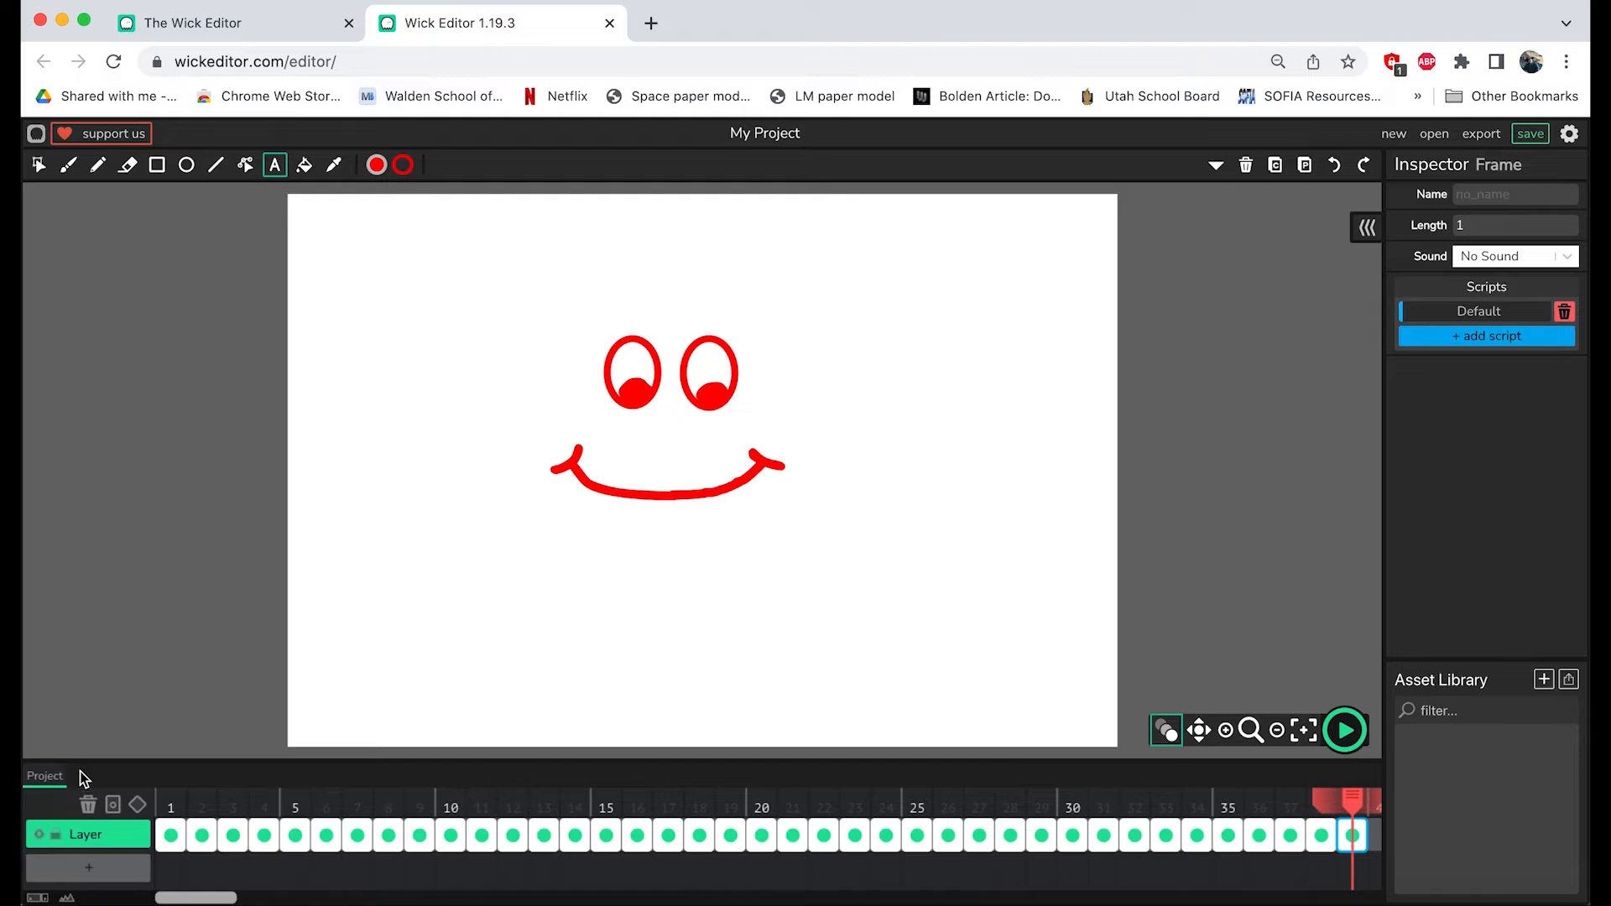
left_click(90, 871)
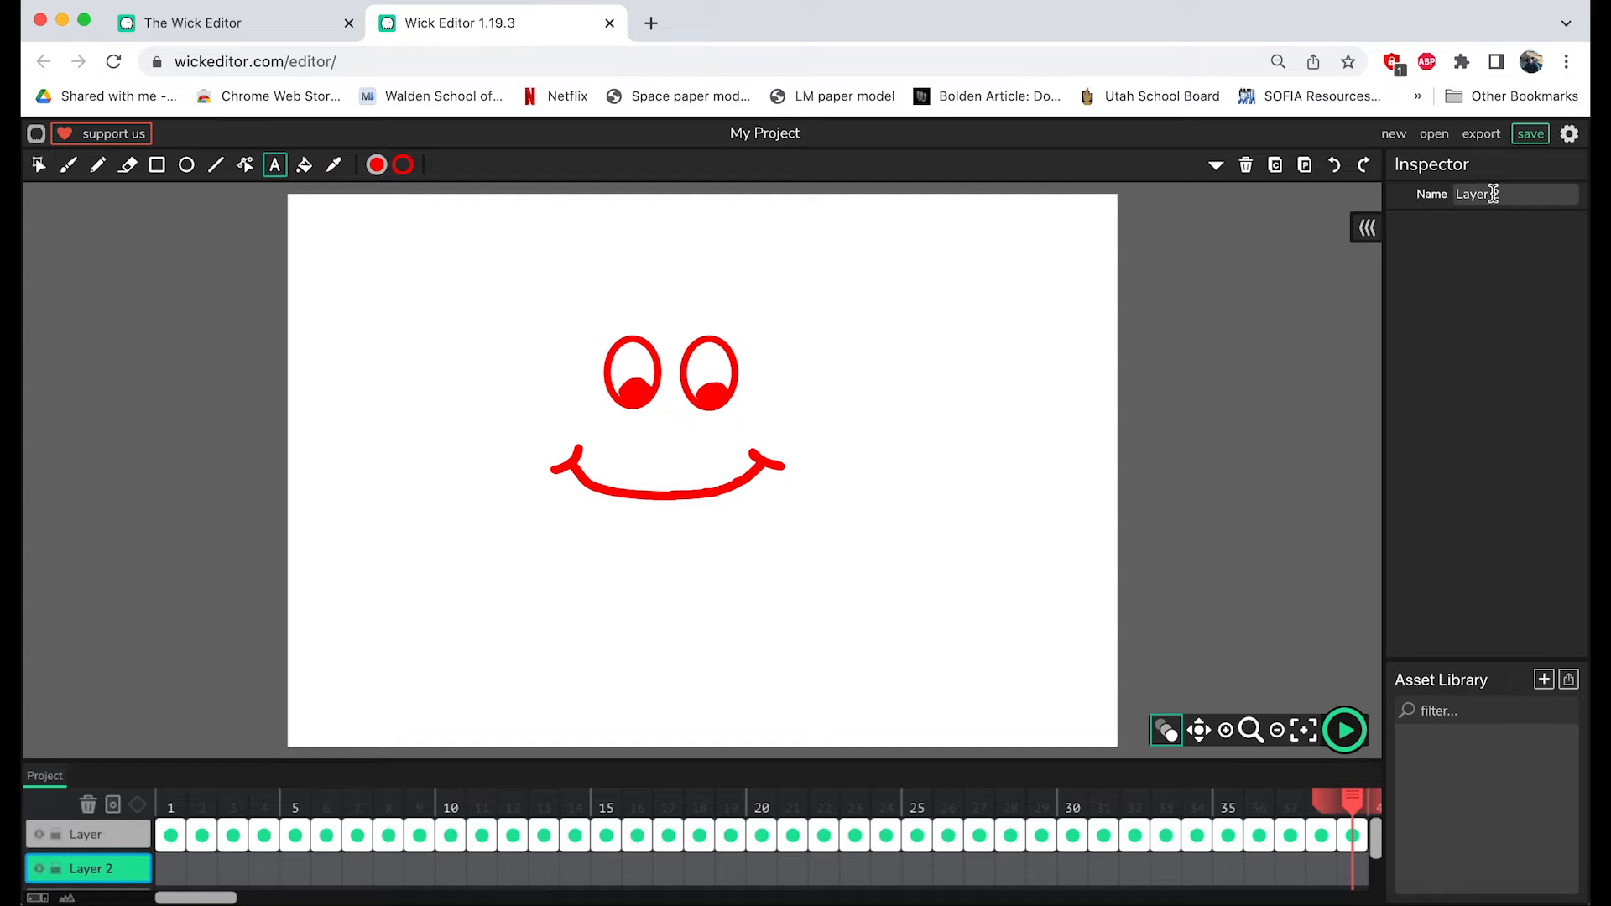
left_click_drag(1513, 193, 1452, 197)
type("Text")
Step: Rename the original drawing layer "Smiley" and move it below the Text layer
left_click(86, 834)
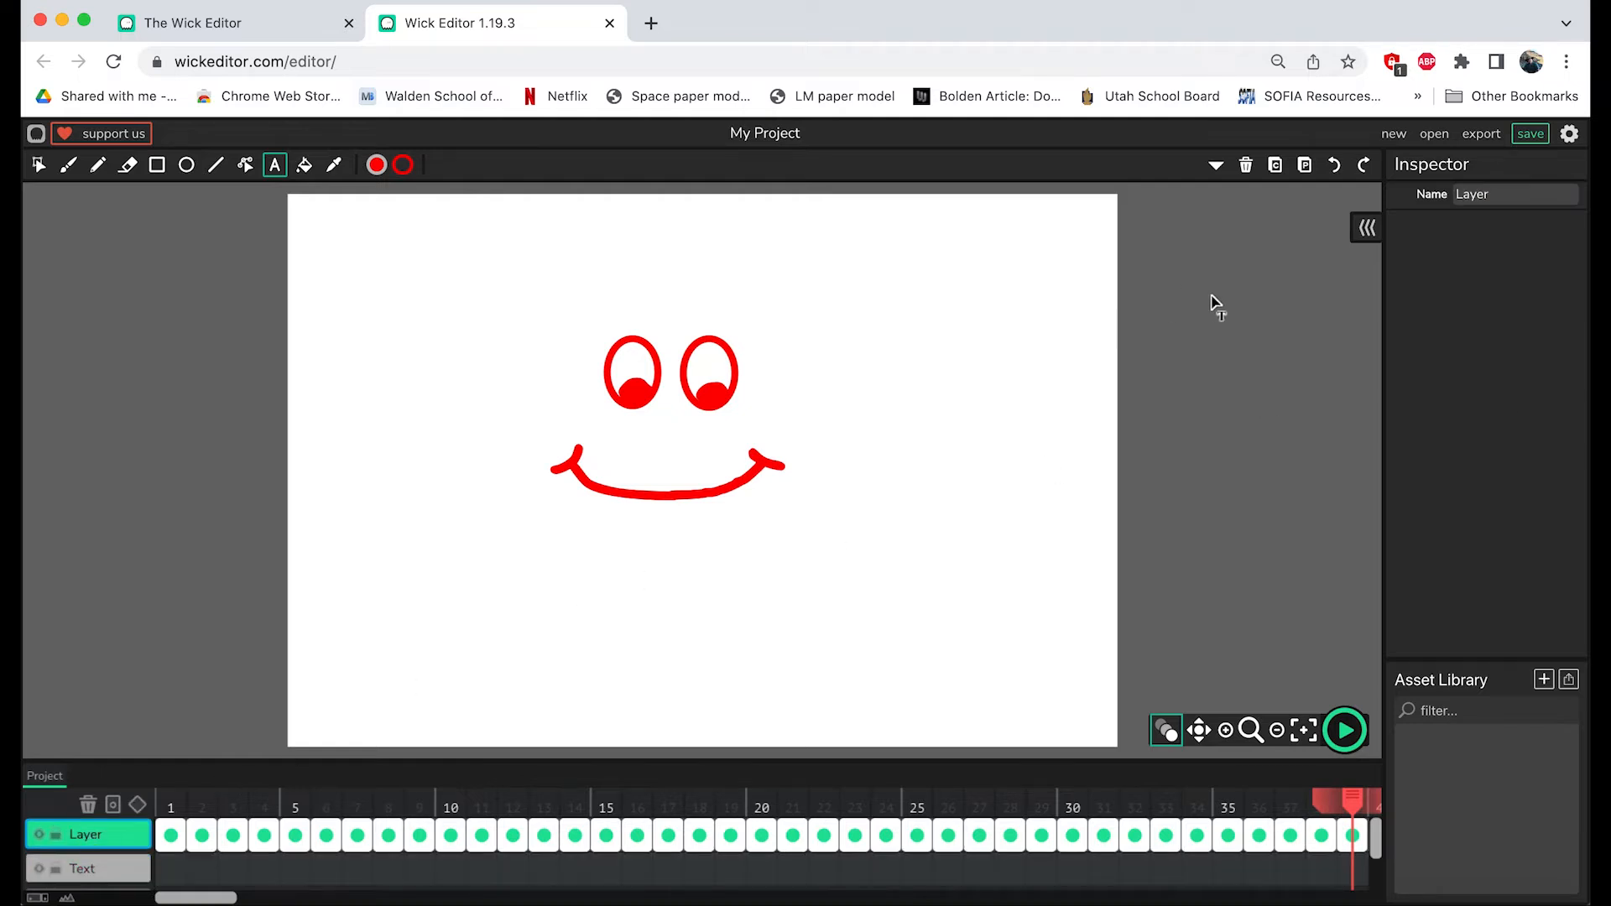
left_click(1501, 194)
left_click_drag(1501, 194, 1441, 194)
type("Smiley")
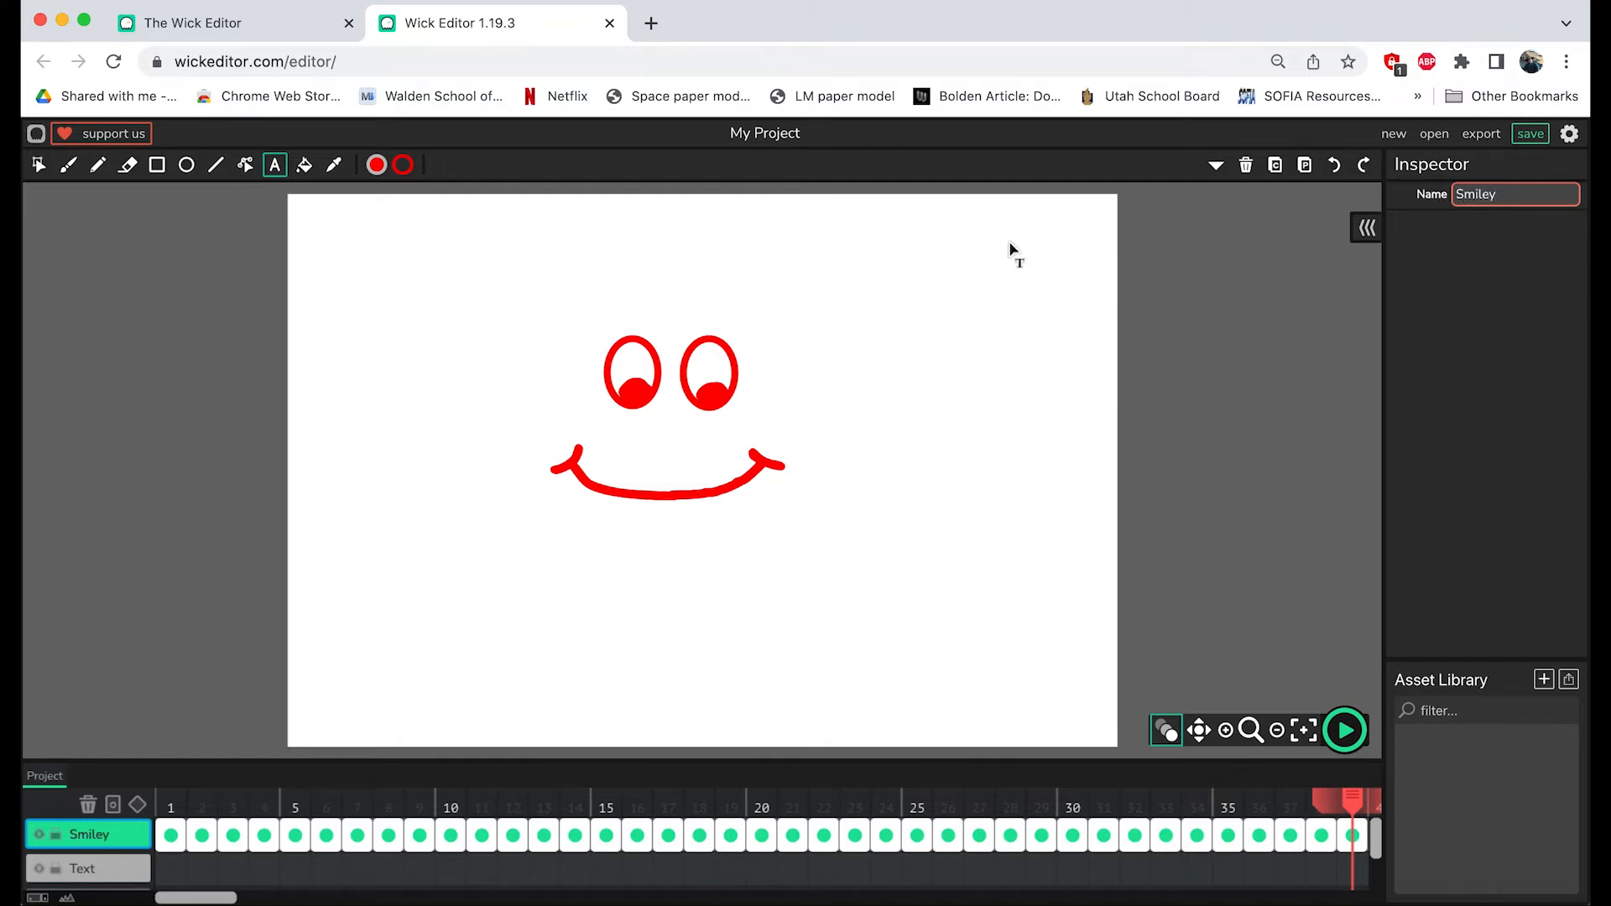
left_click_drag(83, 834, 91, 875)
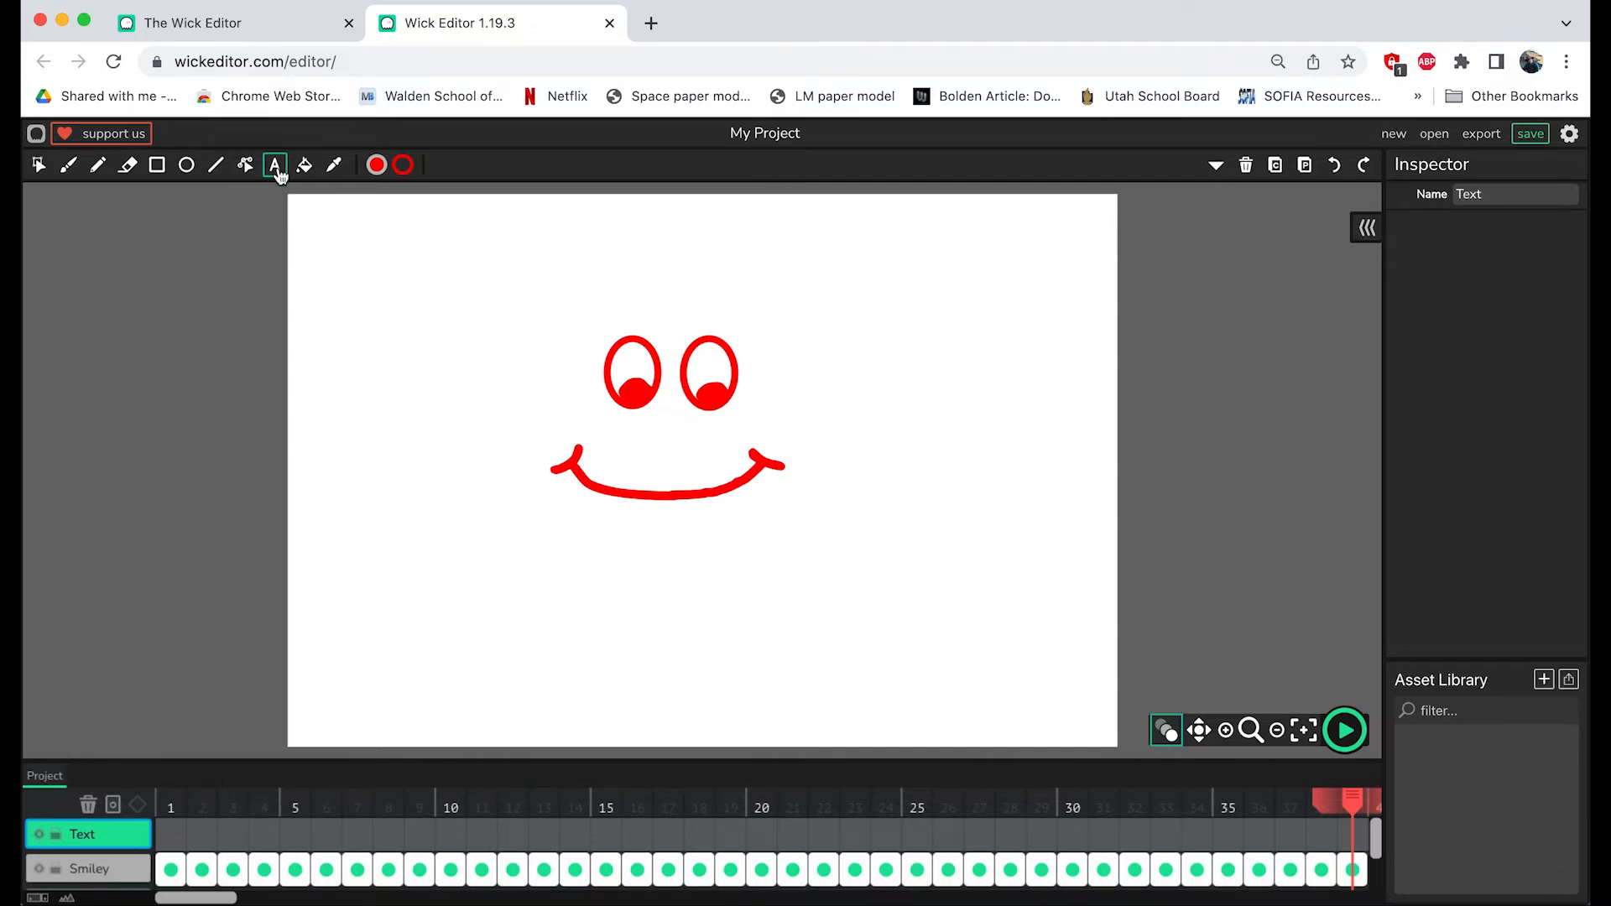
Step: Set the fill colour to light yellow and return to the Text tool
left_click(376, 166)
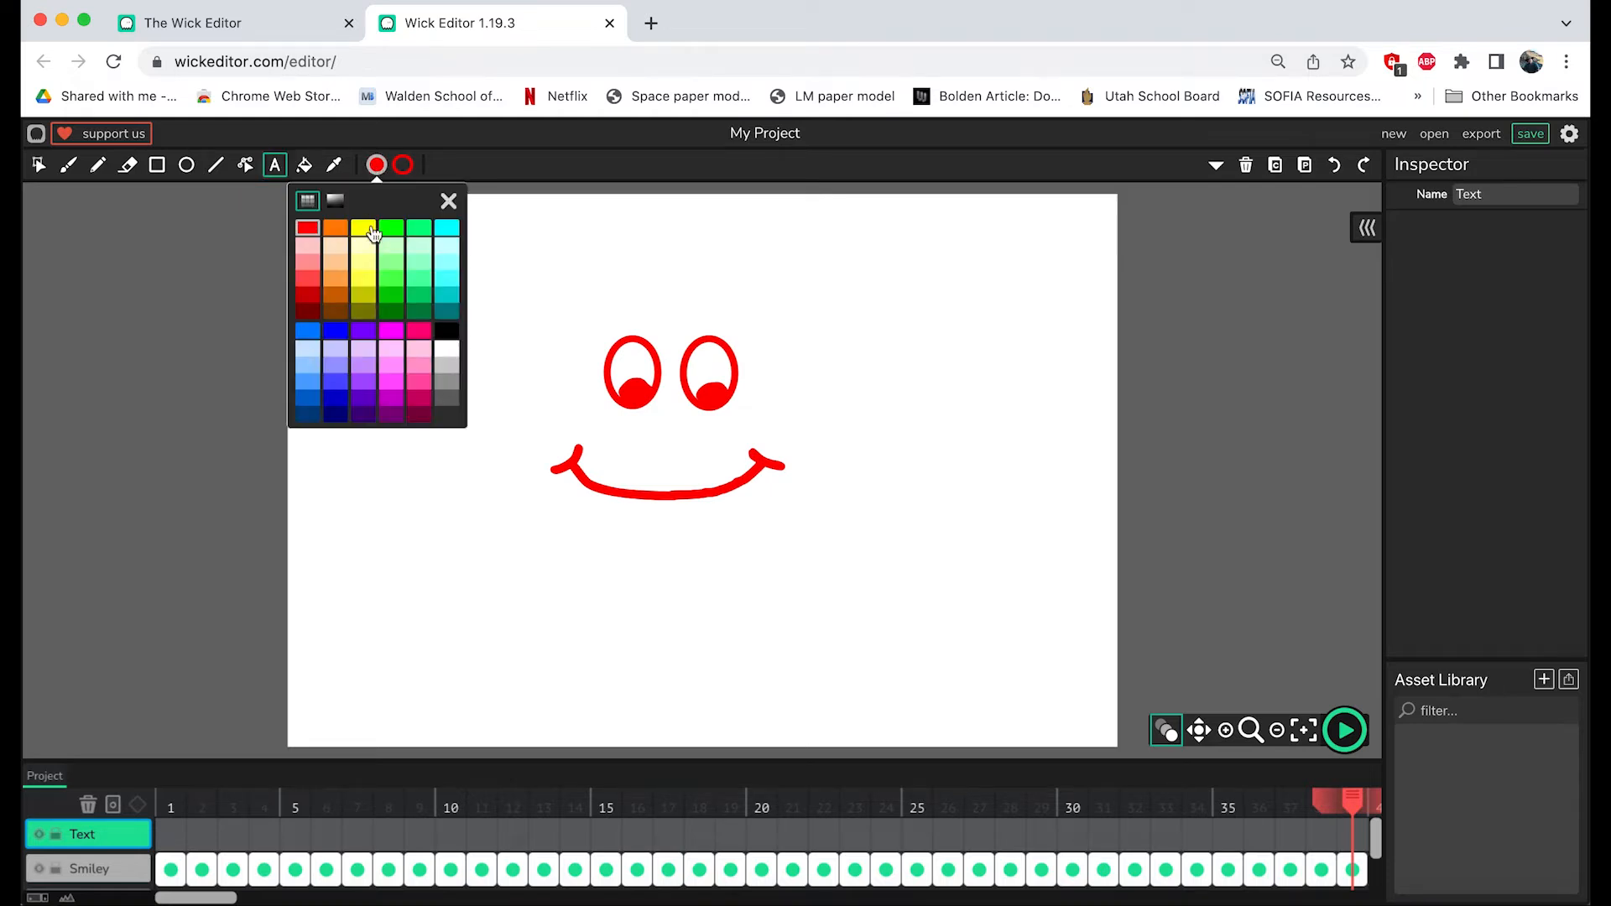
left_click(365, 280)
left_click(477, 210)
left_click(410, 167)
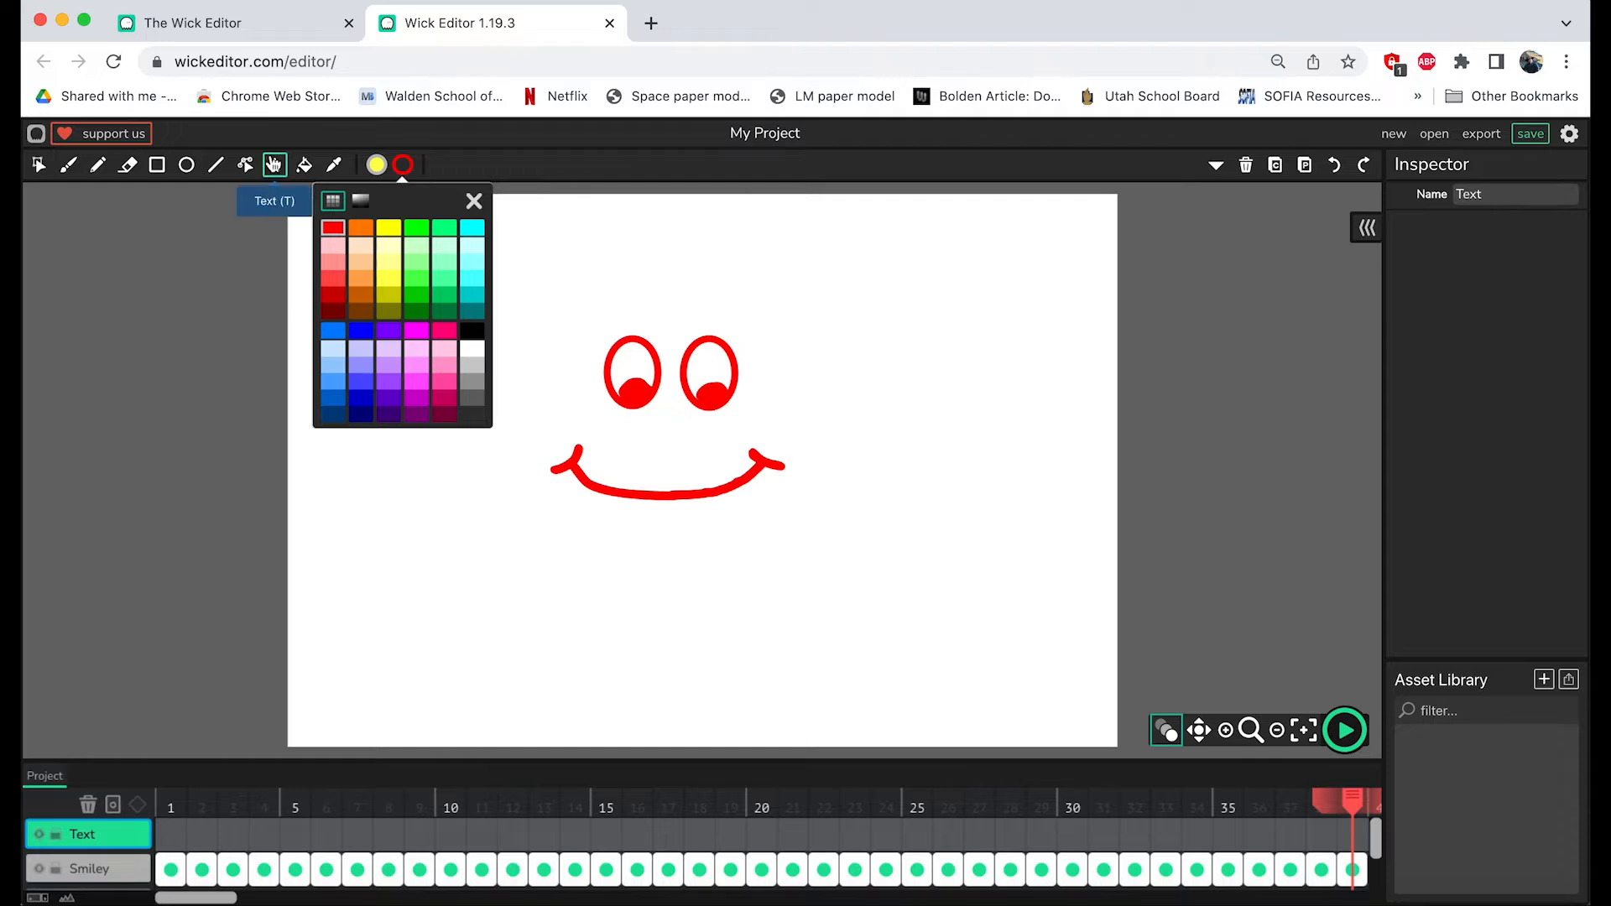
left_click(274, 165)
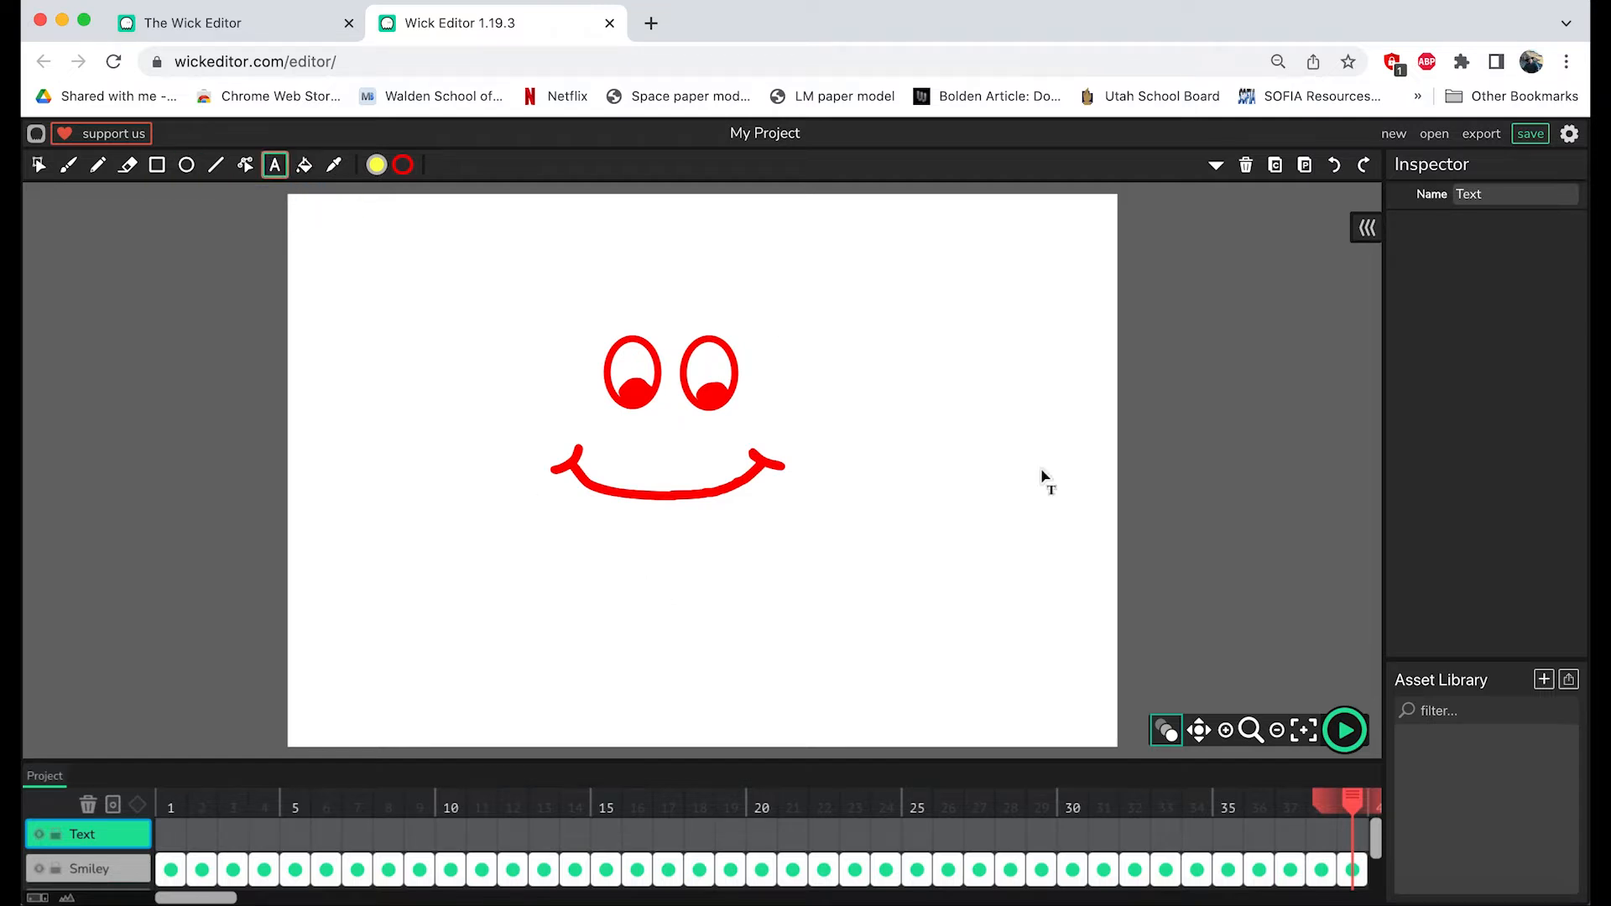
Step: Add a frame at position 39 of the Text layer and write "Smiley Face Productions" on the canvas below the smile
scroll(1344, 843, "right", 1)
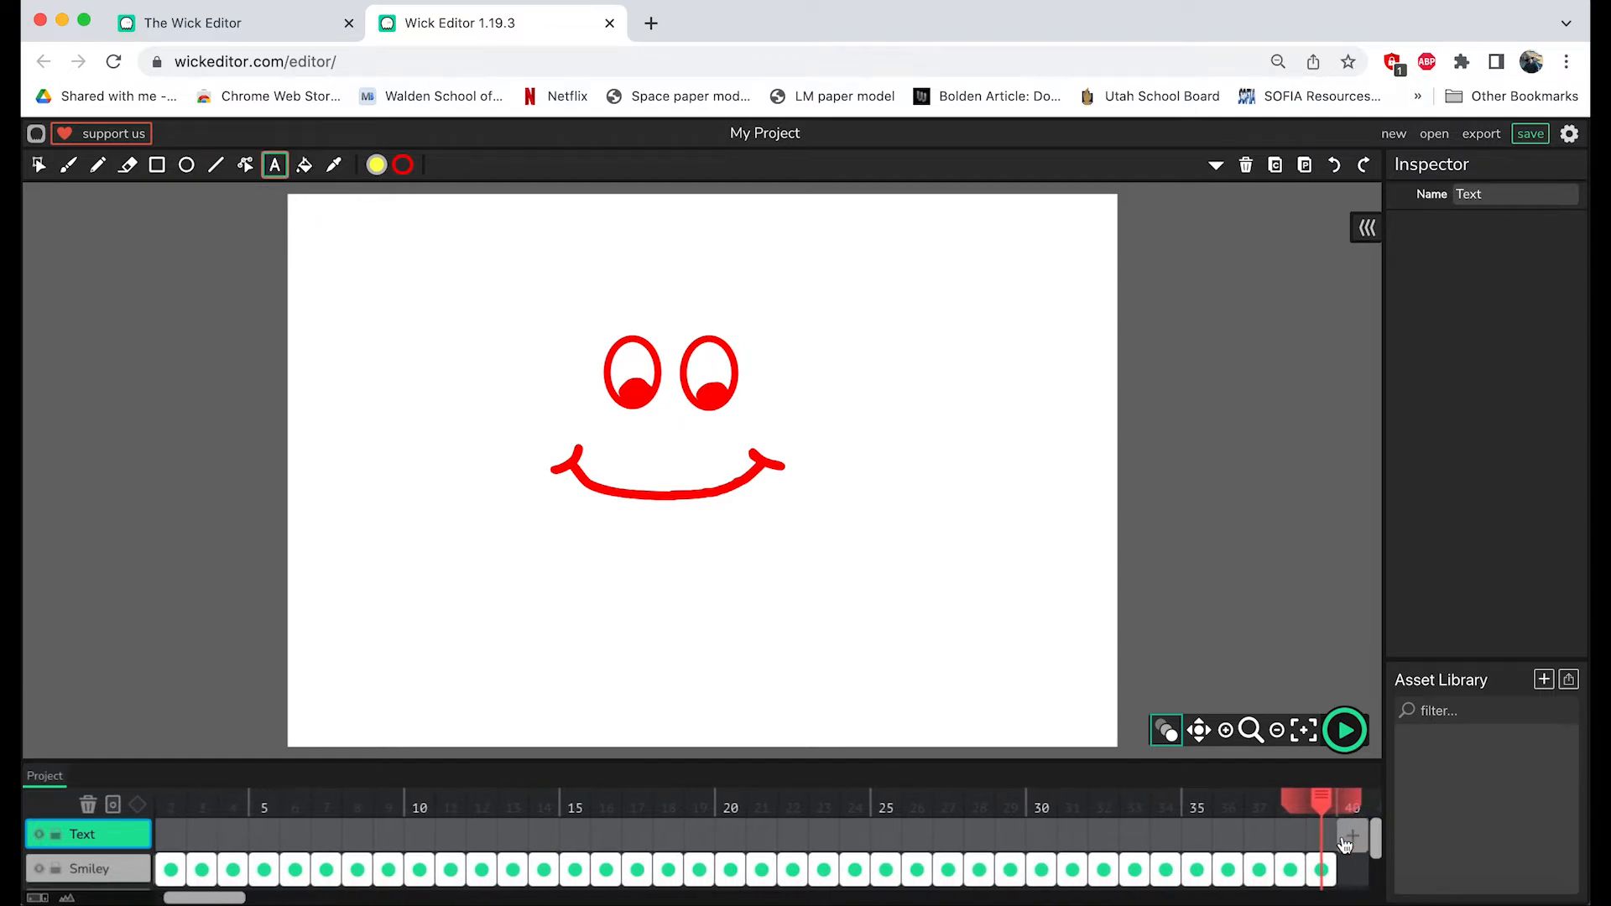
left_click(1313, 833)
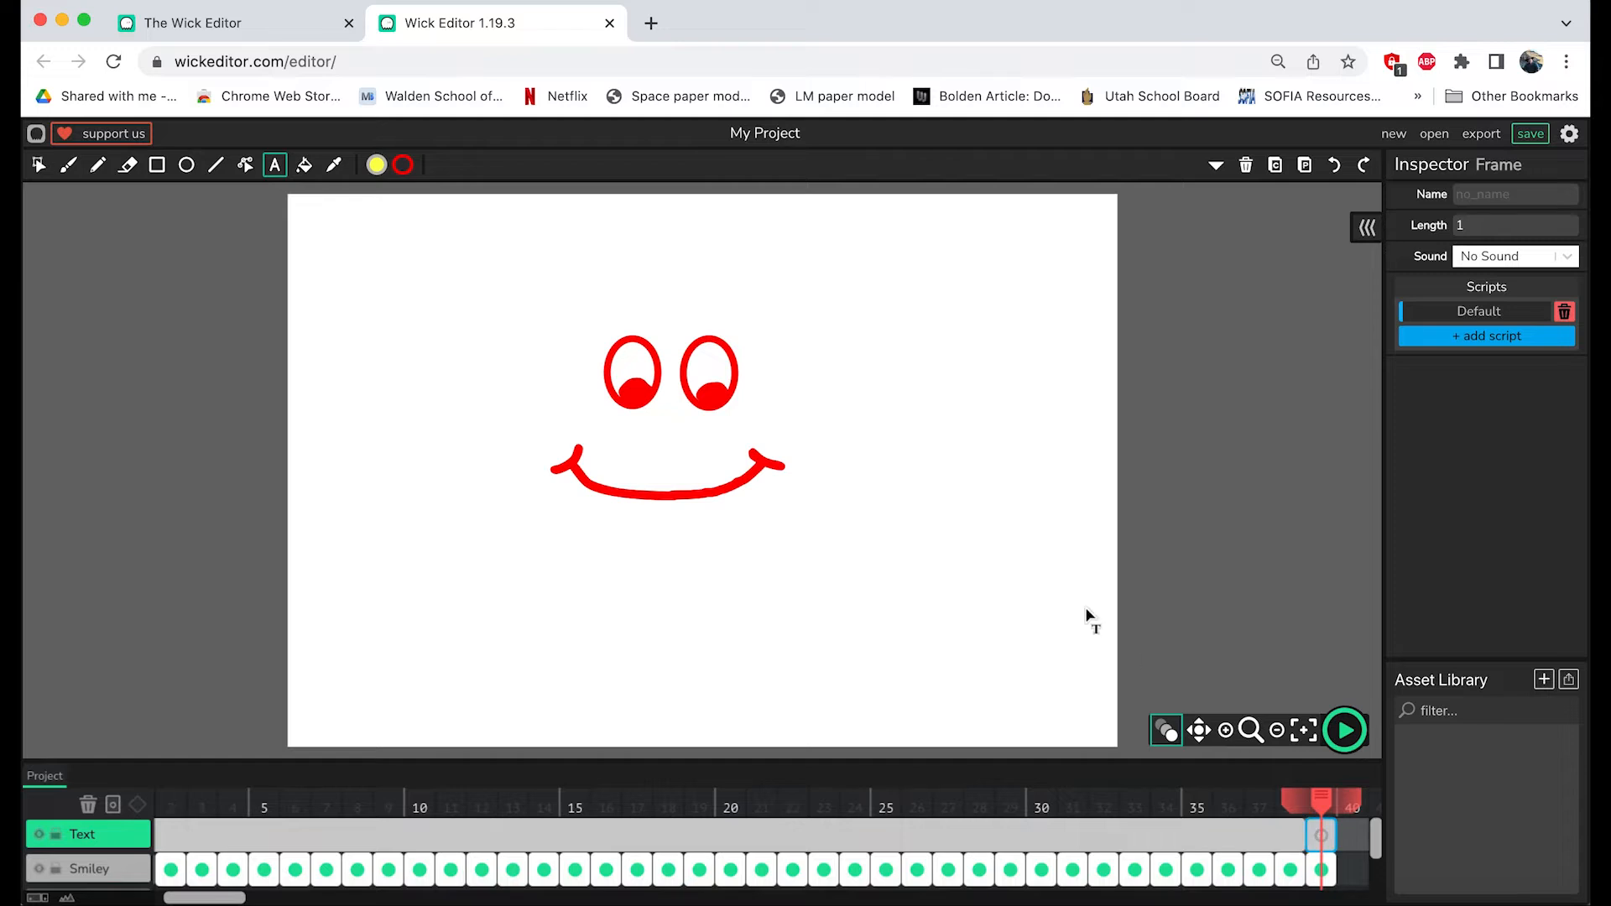
left_click(674, 559)
key("BackSpace")
type("Sm")
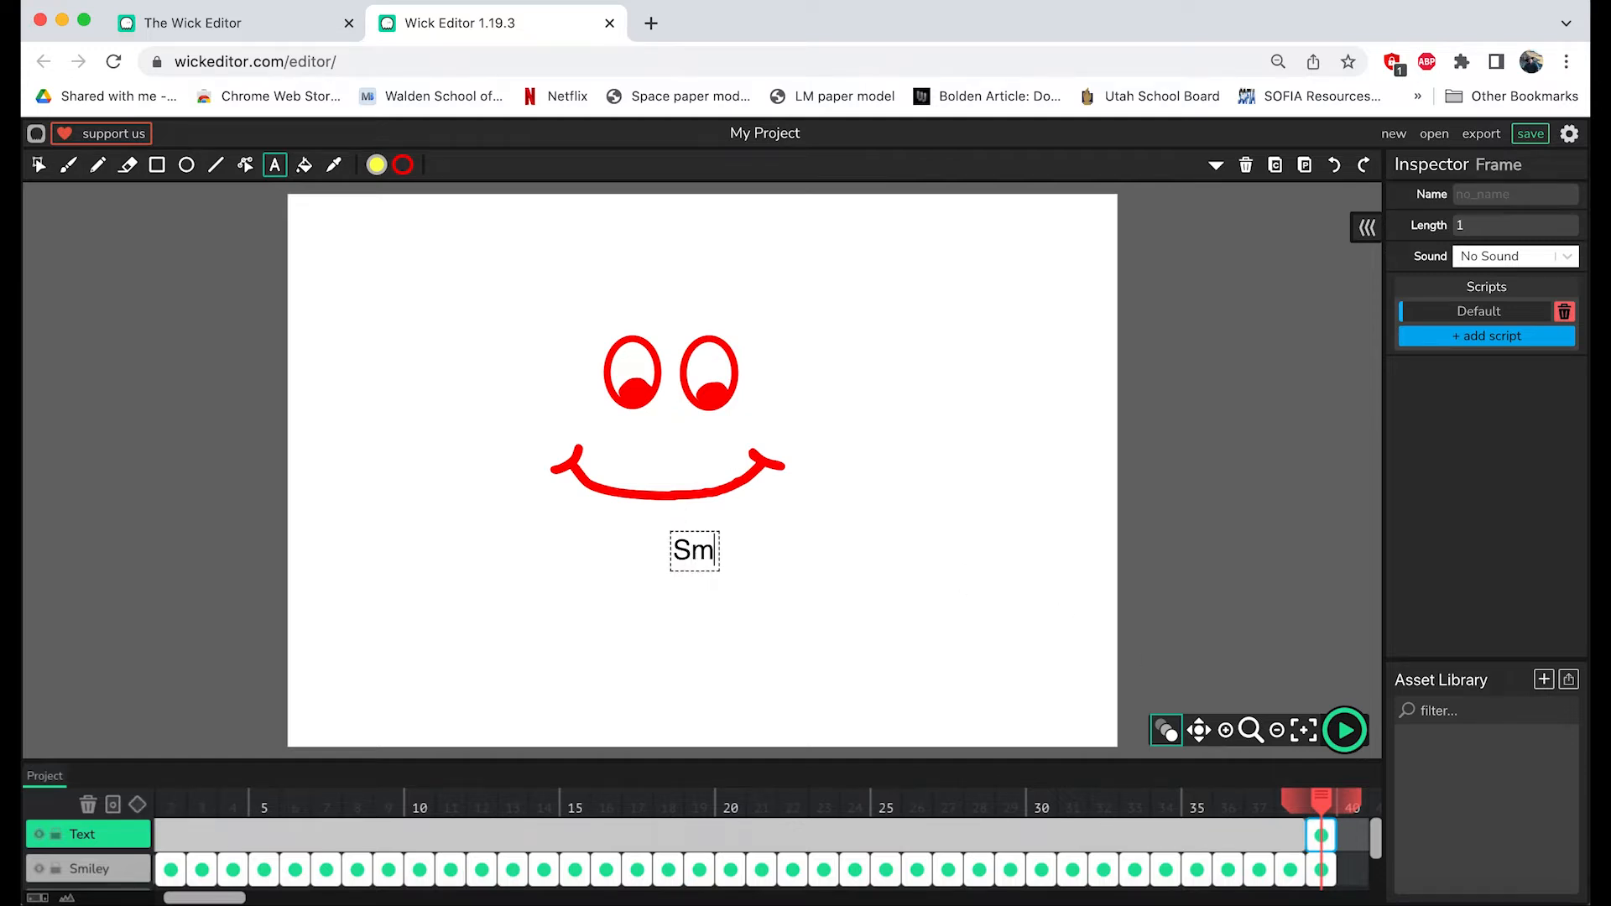
type("iley Face O")
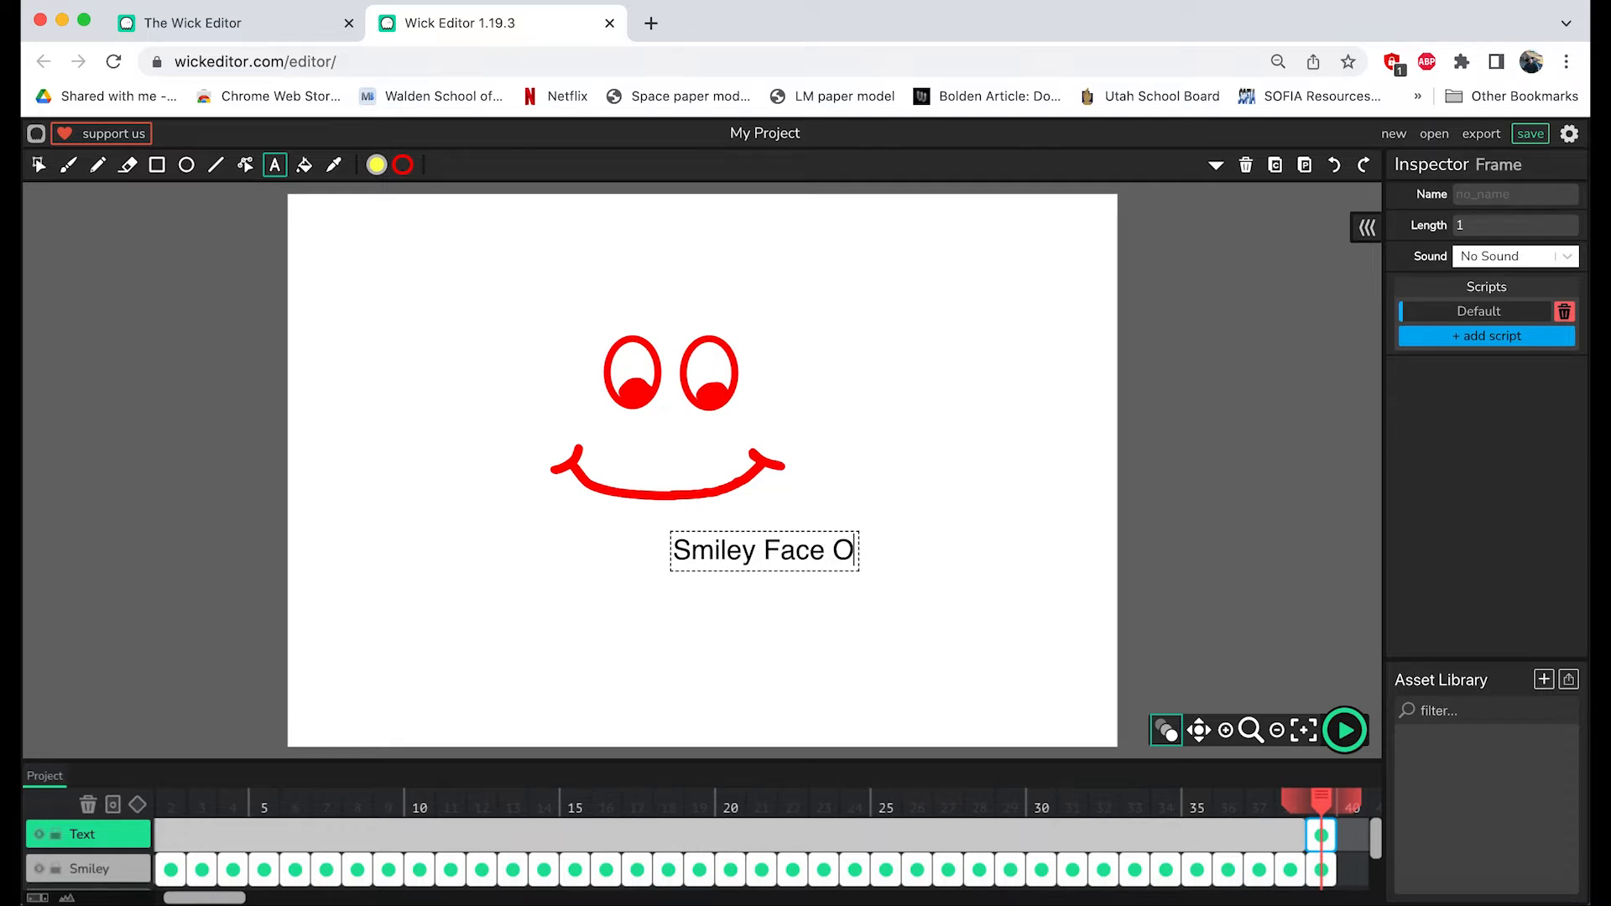
key("BackSpace")
type("Productions")
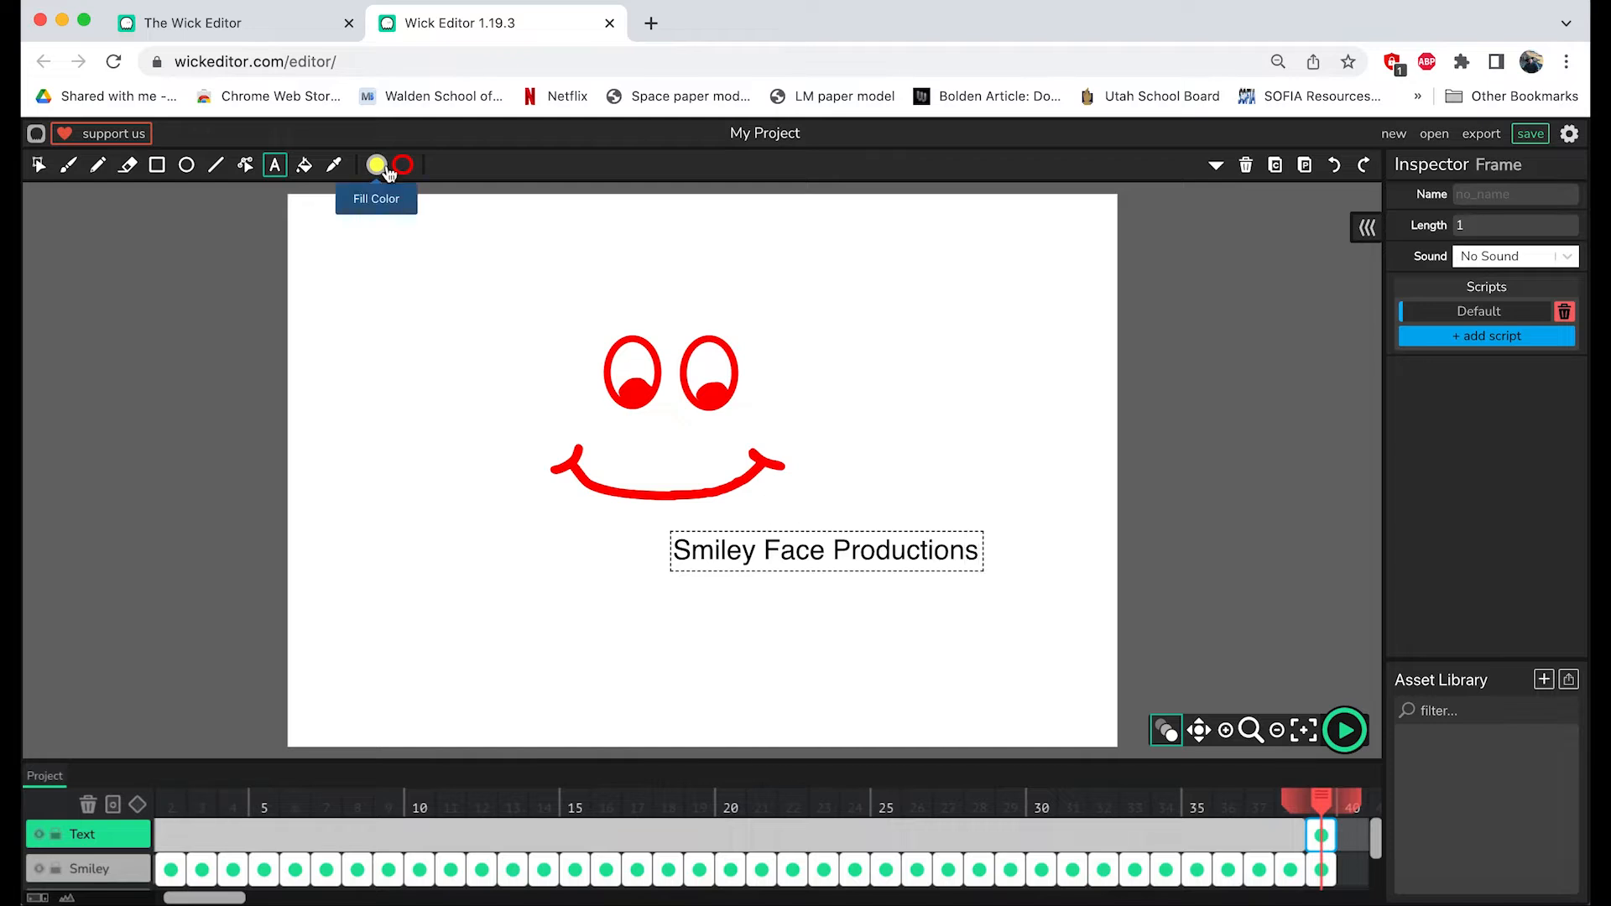
Step: Move the text so it sits centred beneath the smile, with some space between them
left_click(37, 167)
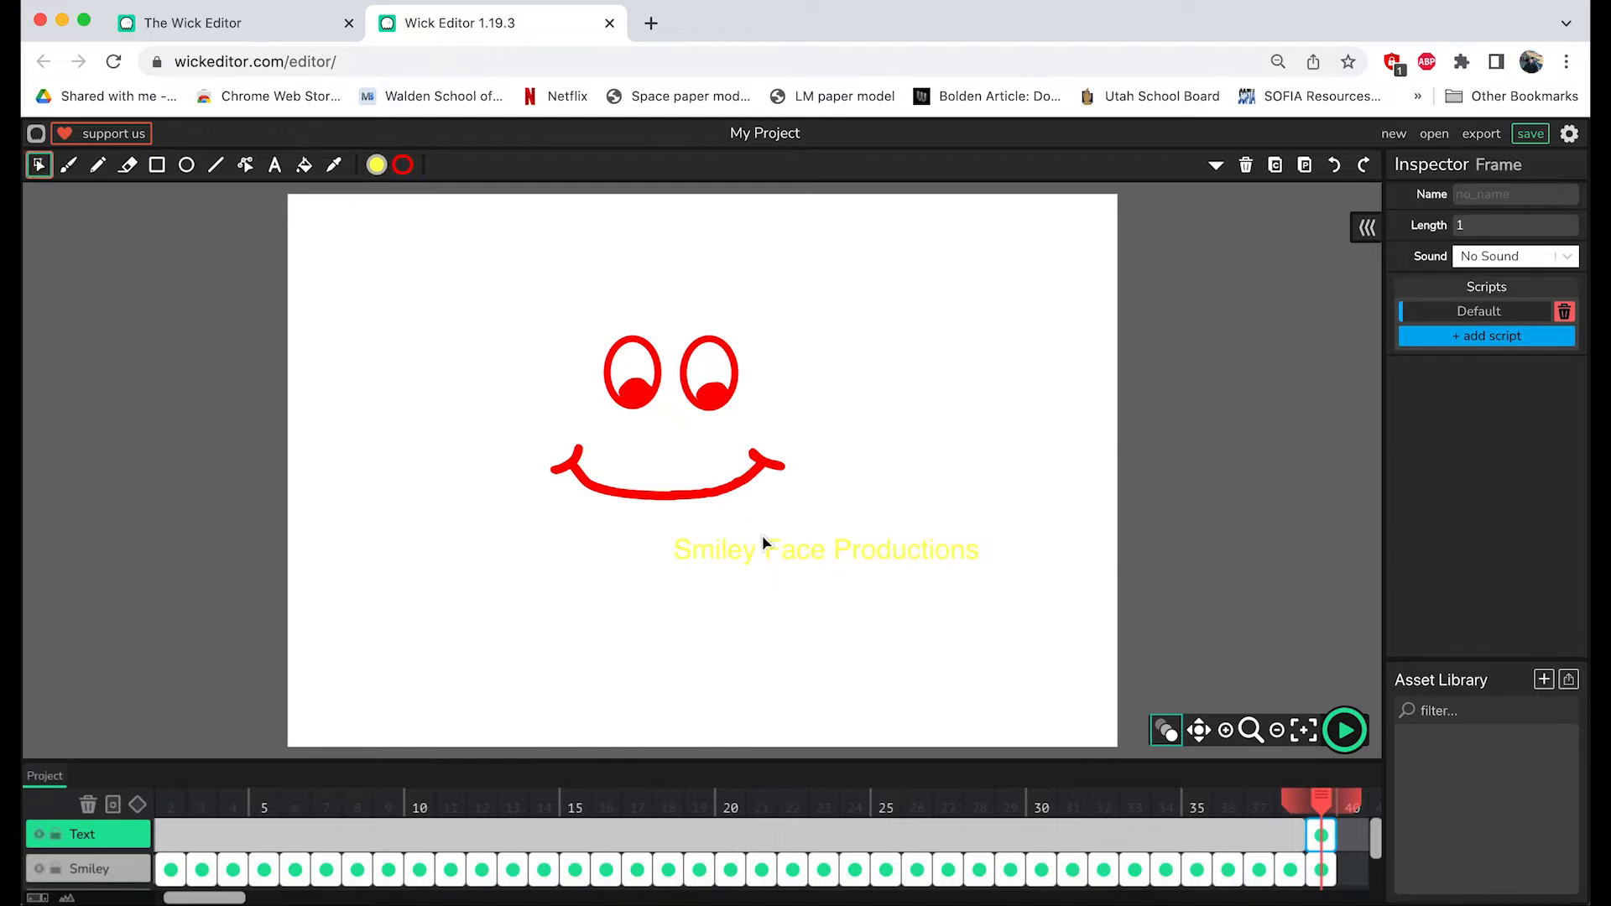
left_click_drag(772, 561, 625, 591)
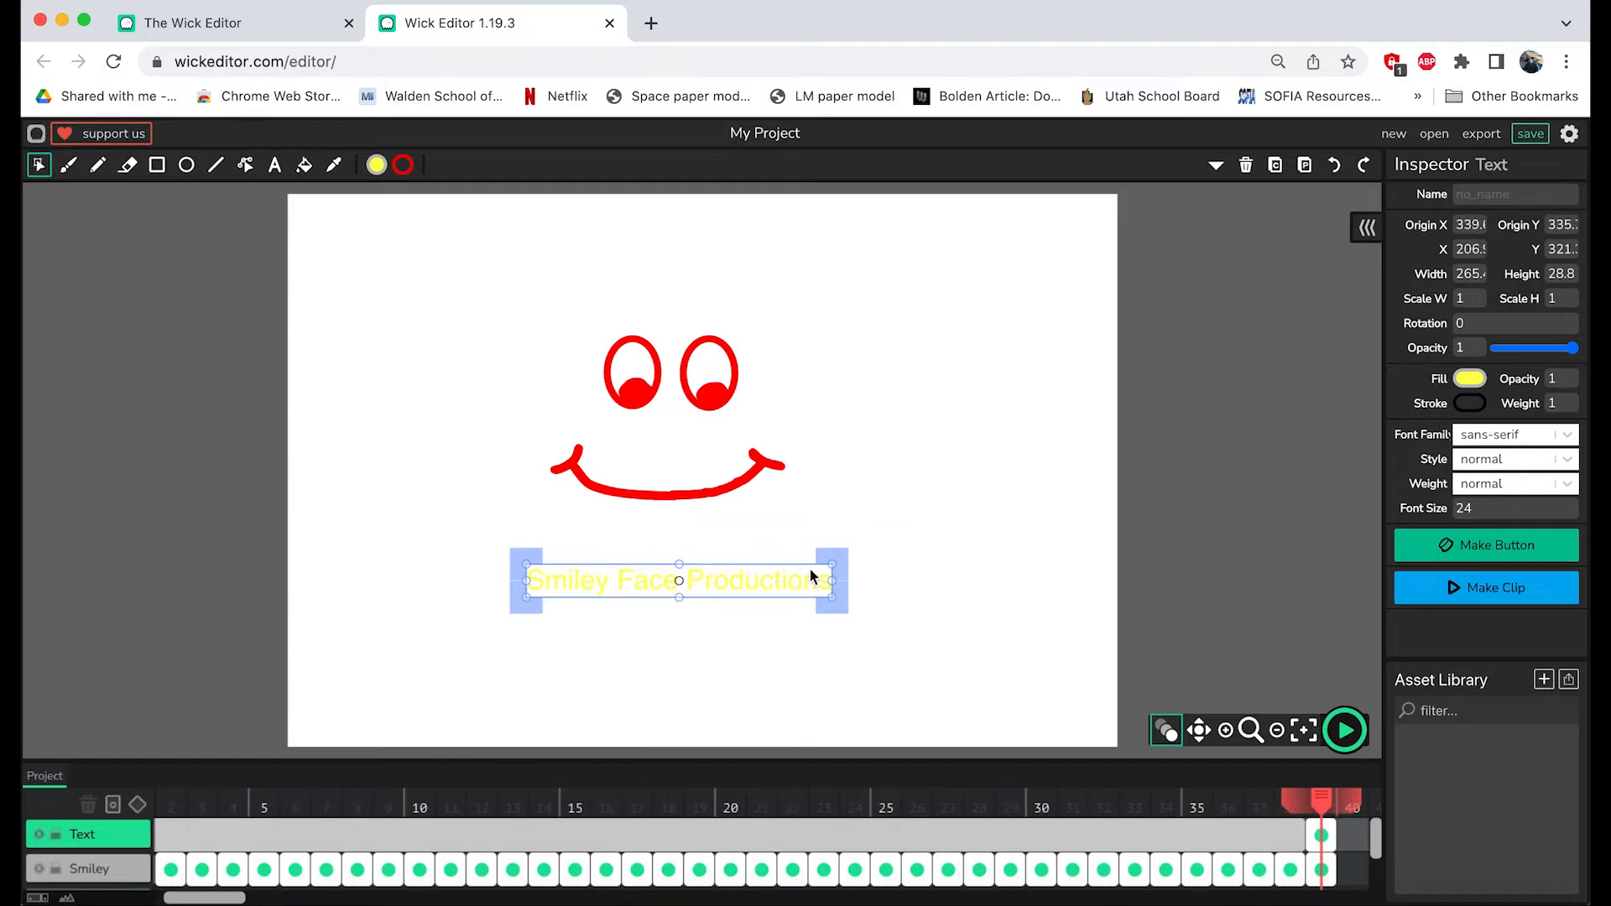
left_click_drag(777, 584, 782, 635)
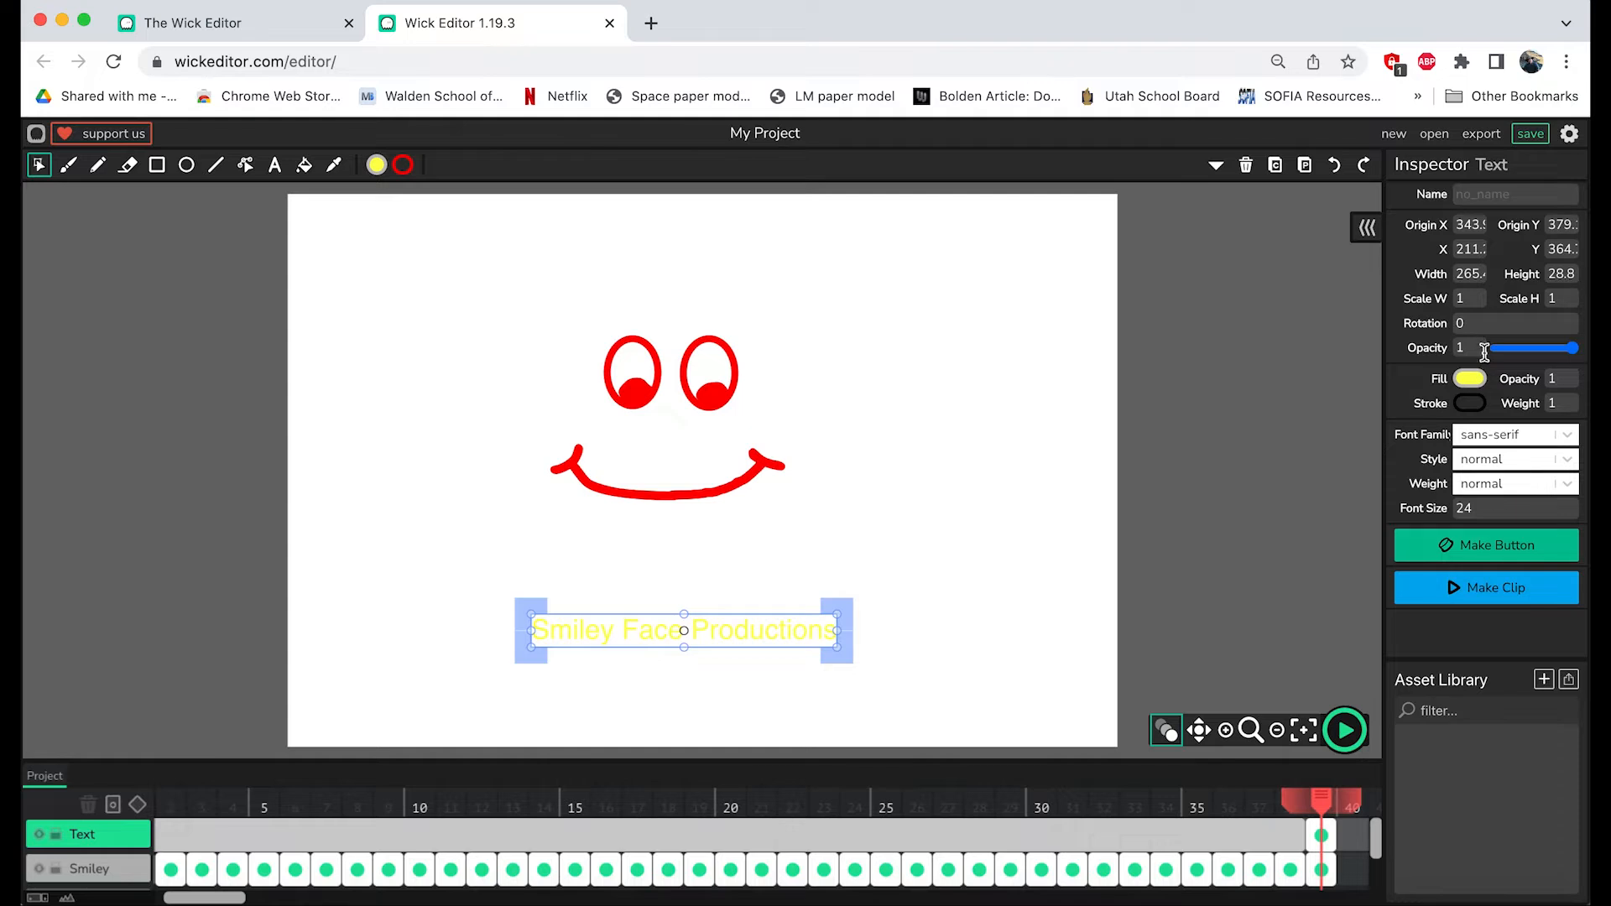
Step: Change the text's font family to Abril Fatface and its font size to 48
left_click(1500, 438)
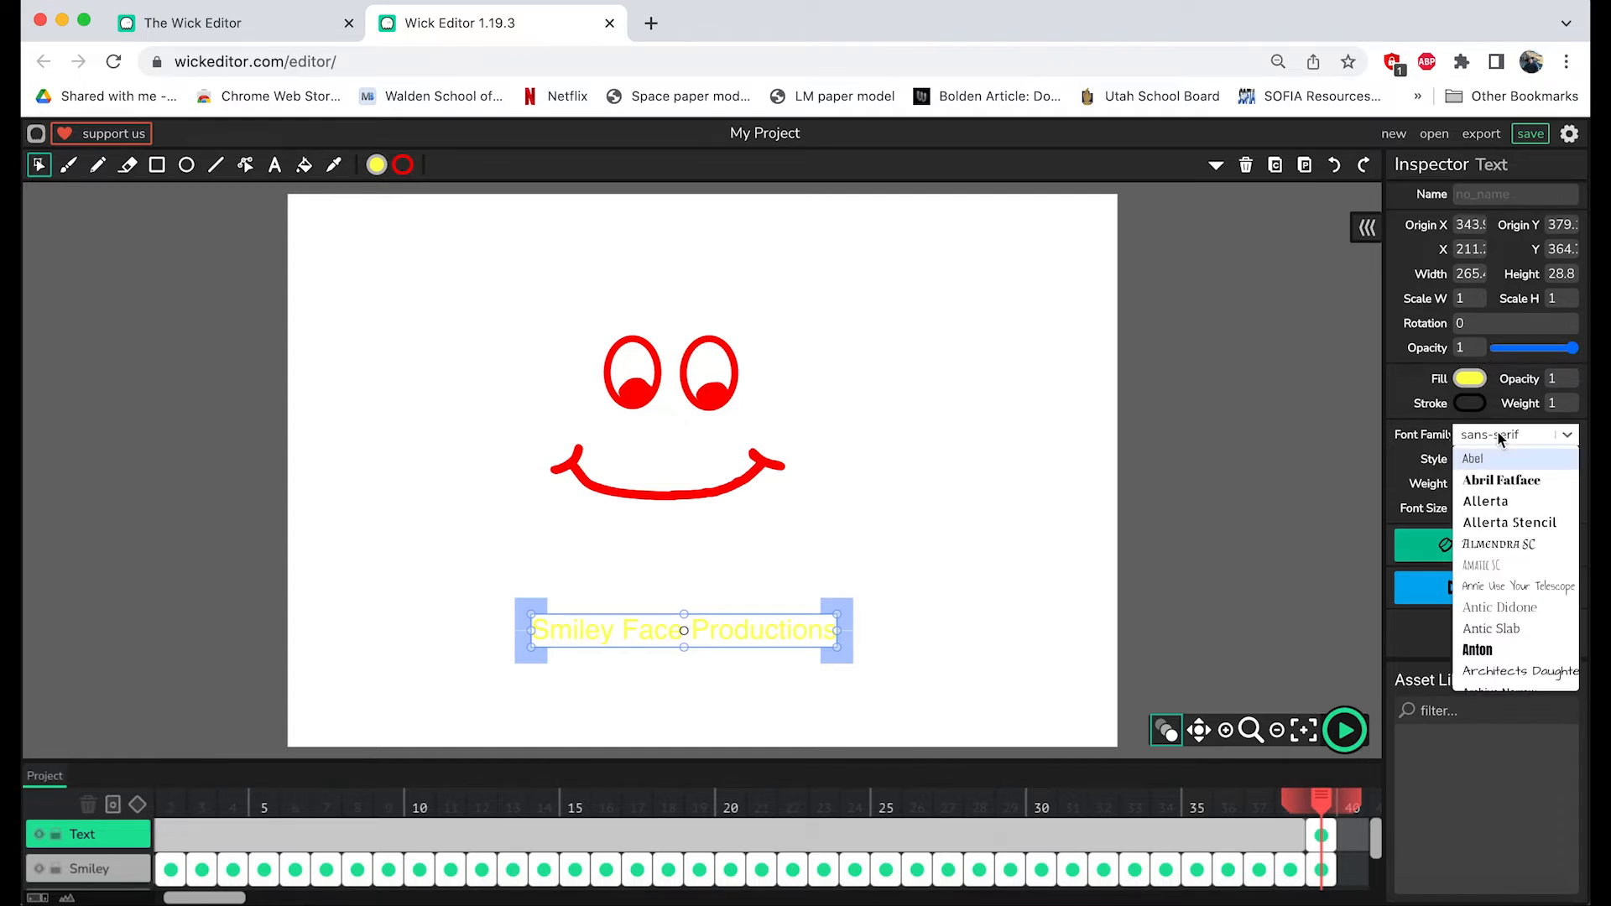
left_click(1502, 484)
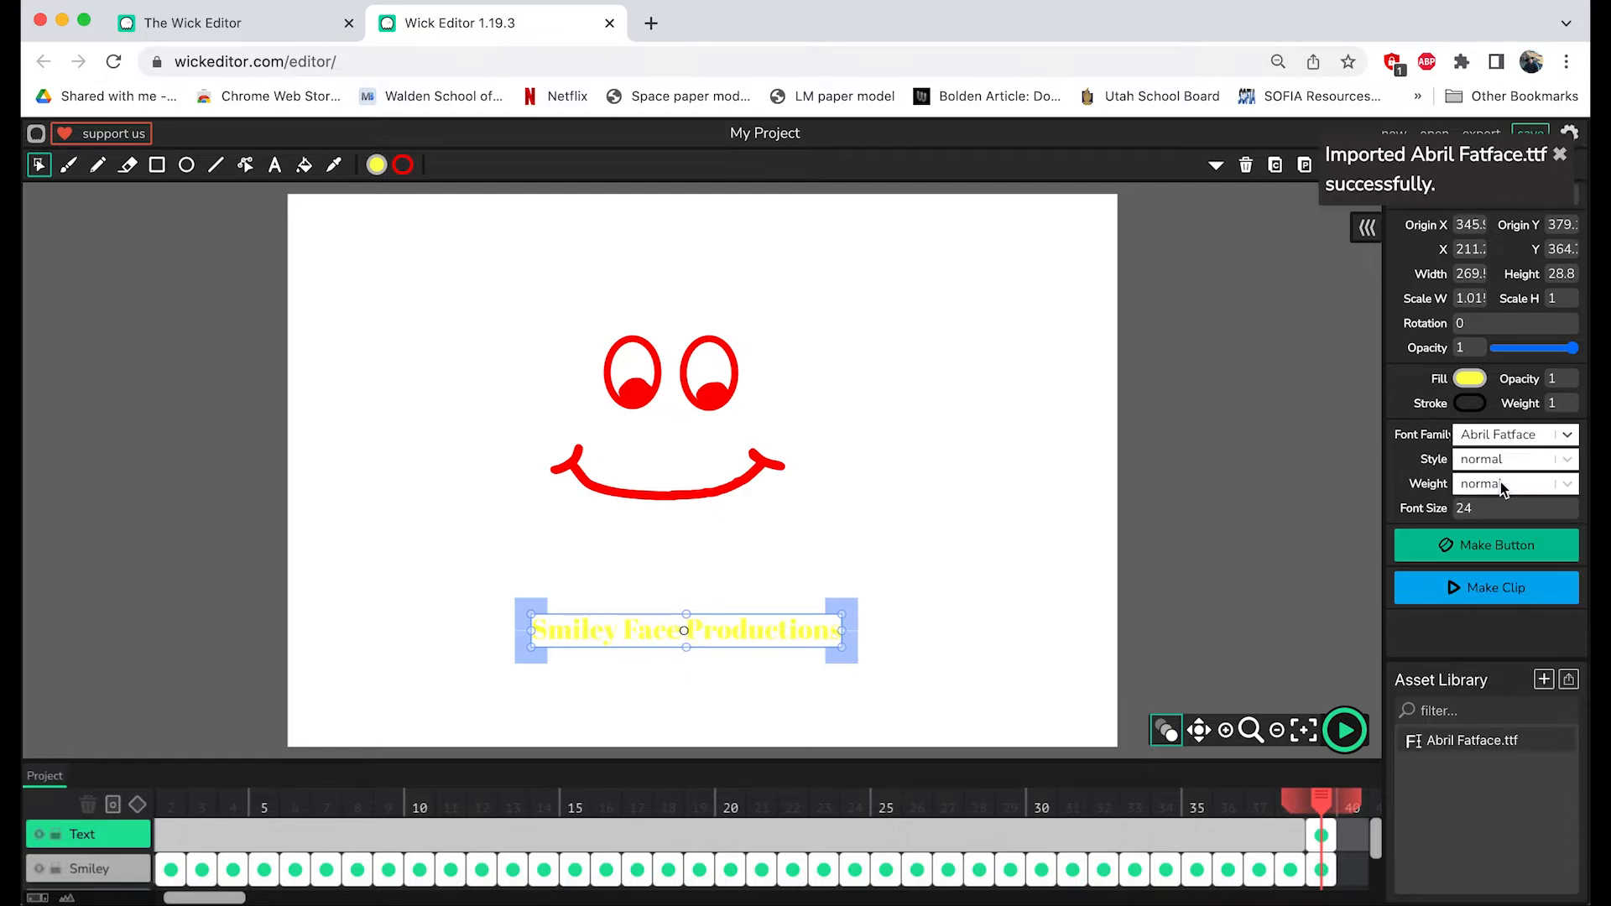
left_click_drag(1471, 507, 1445, 511)
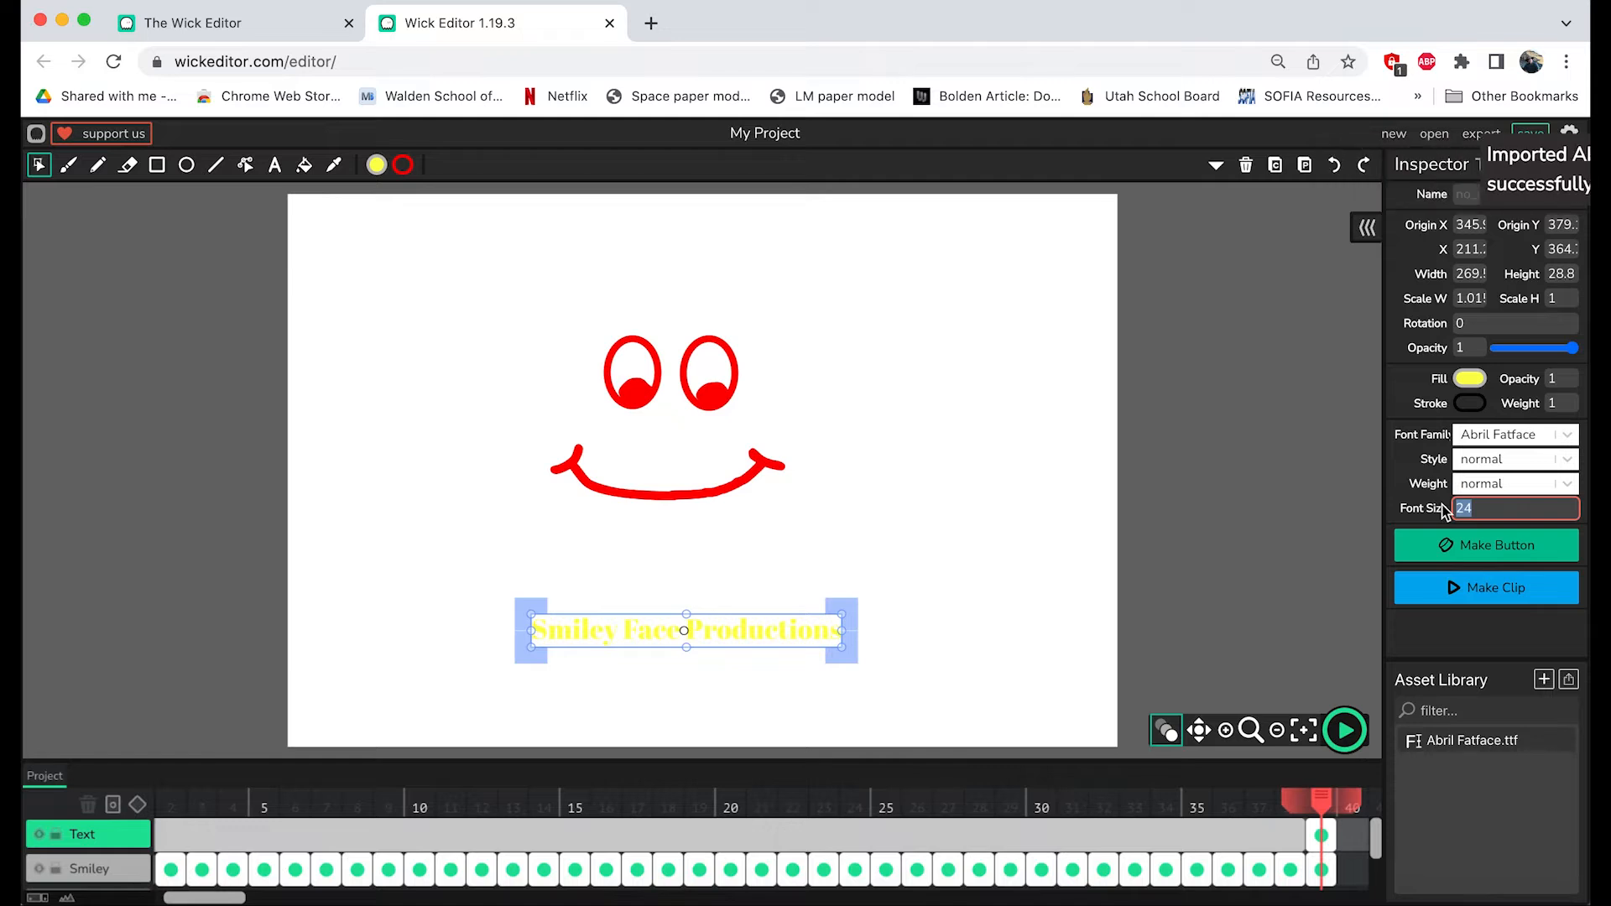
type("48")
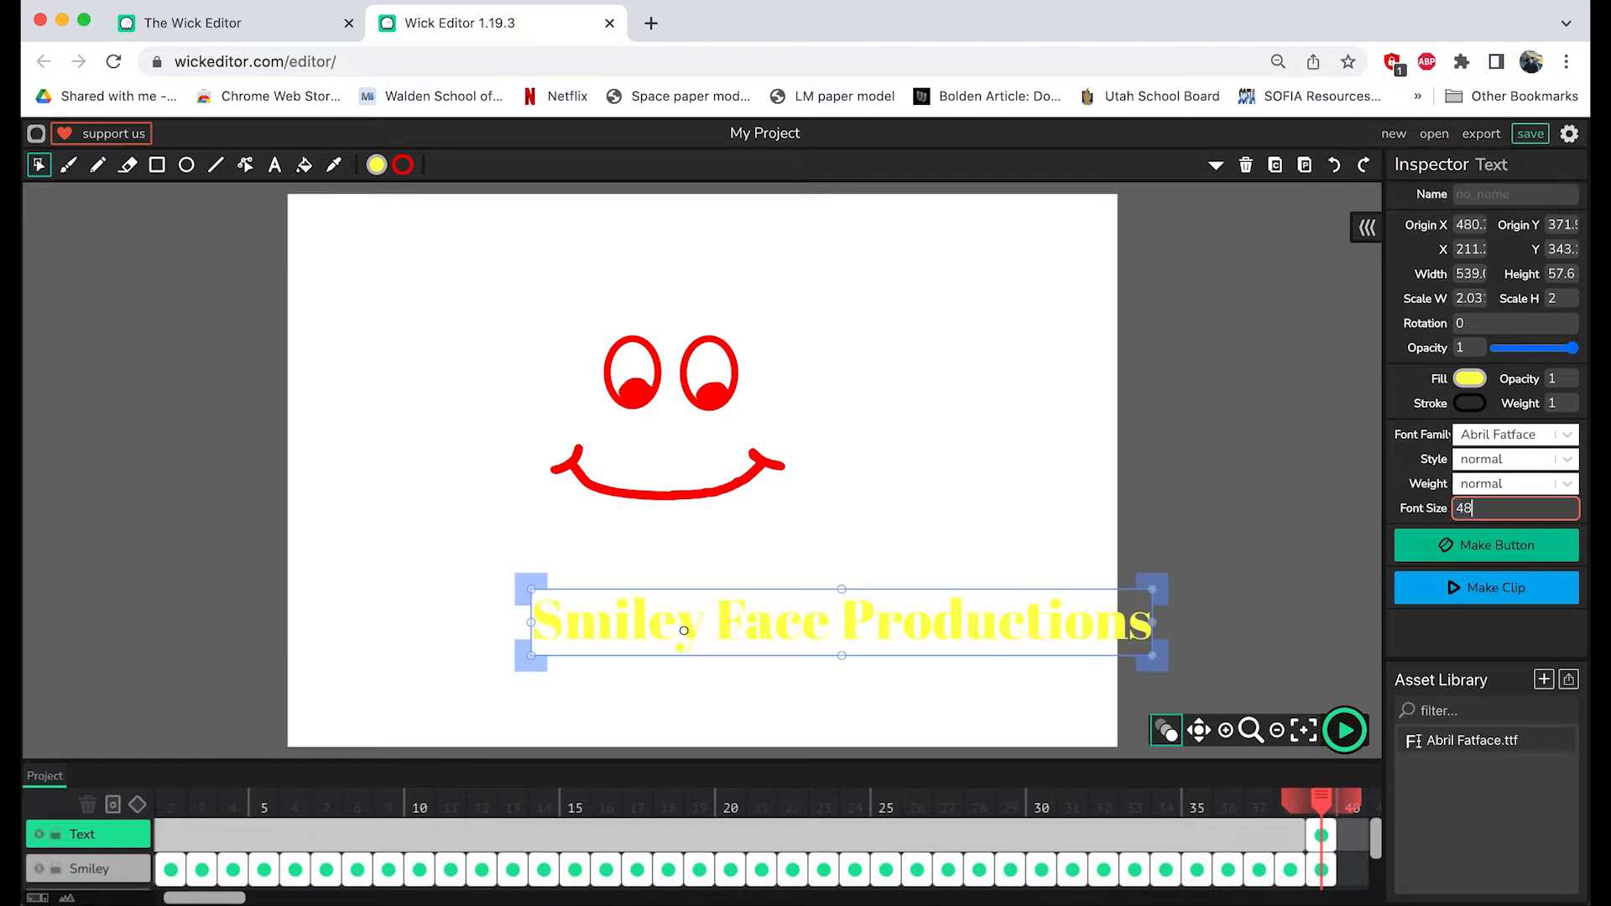
left_click(835, 621)
Step: Break the text into two lines before "Productions" and move the block up closer to the smile
left_click(274, 165)
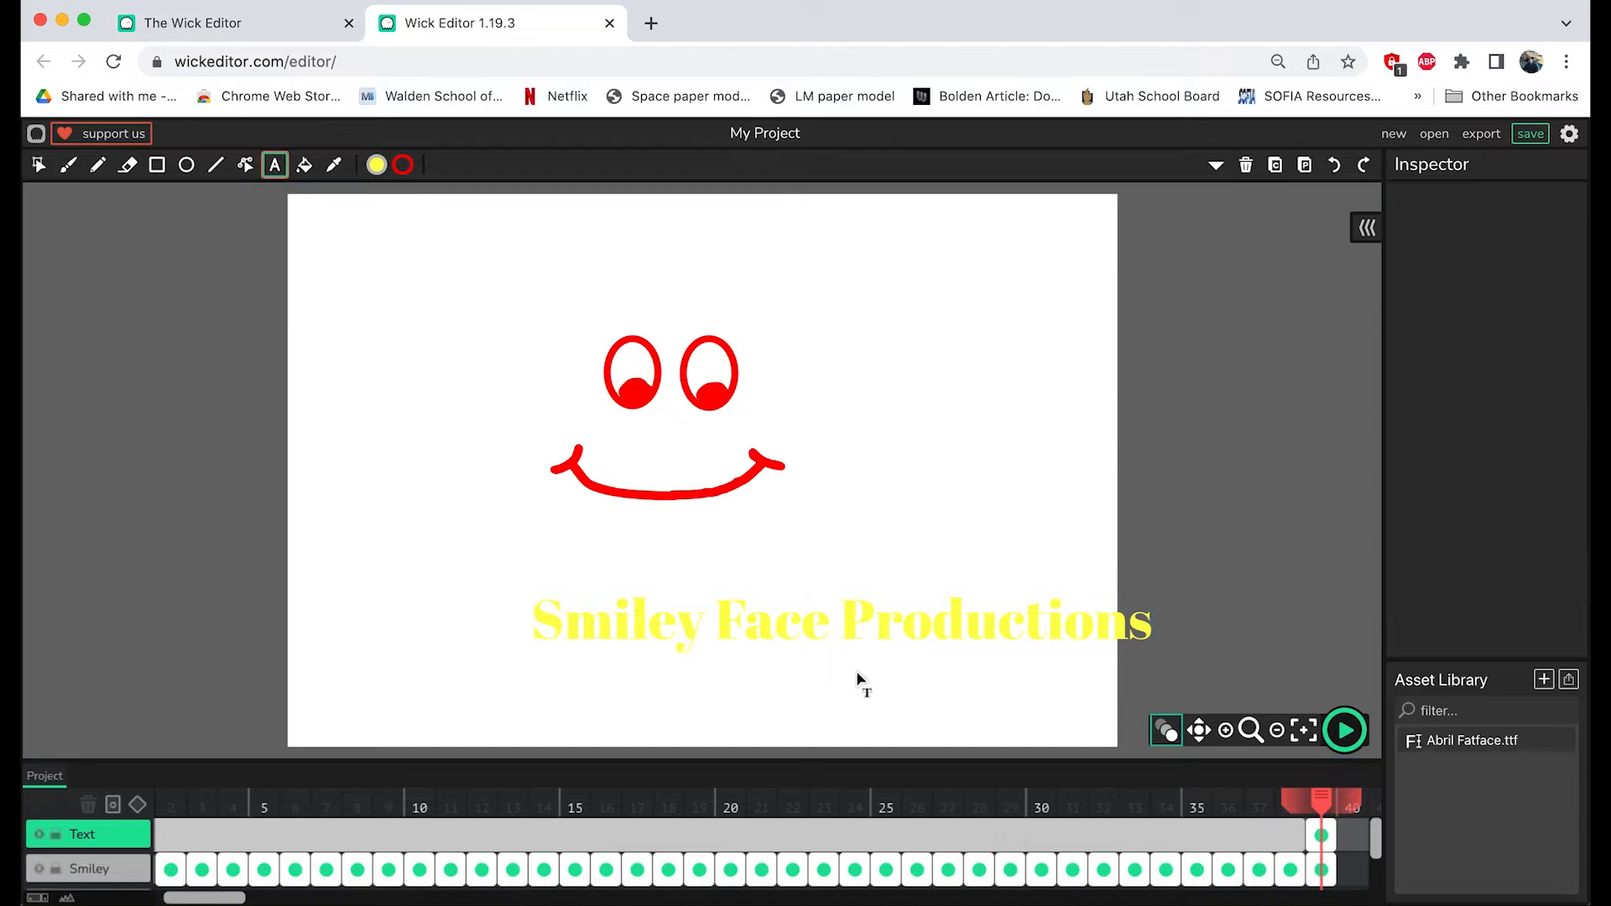
left_click(846, 623)
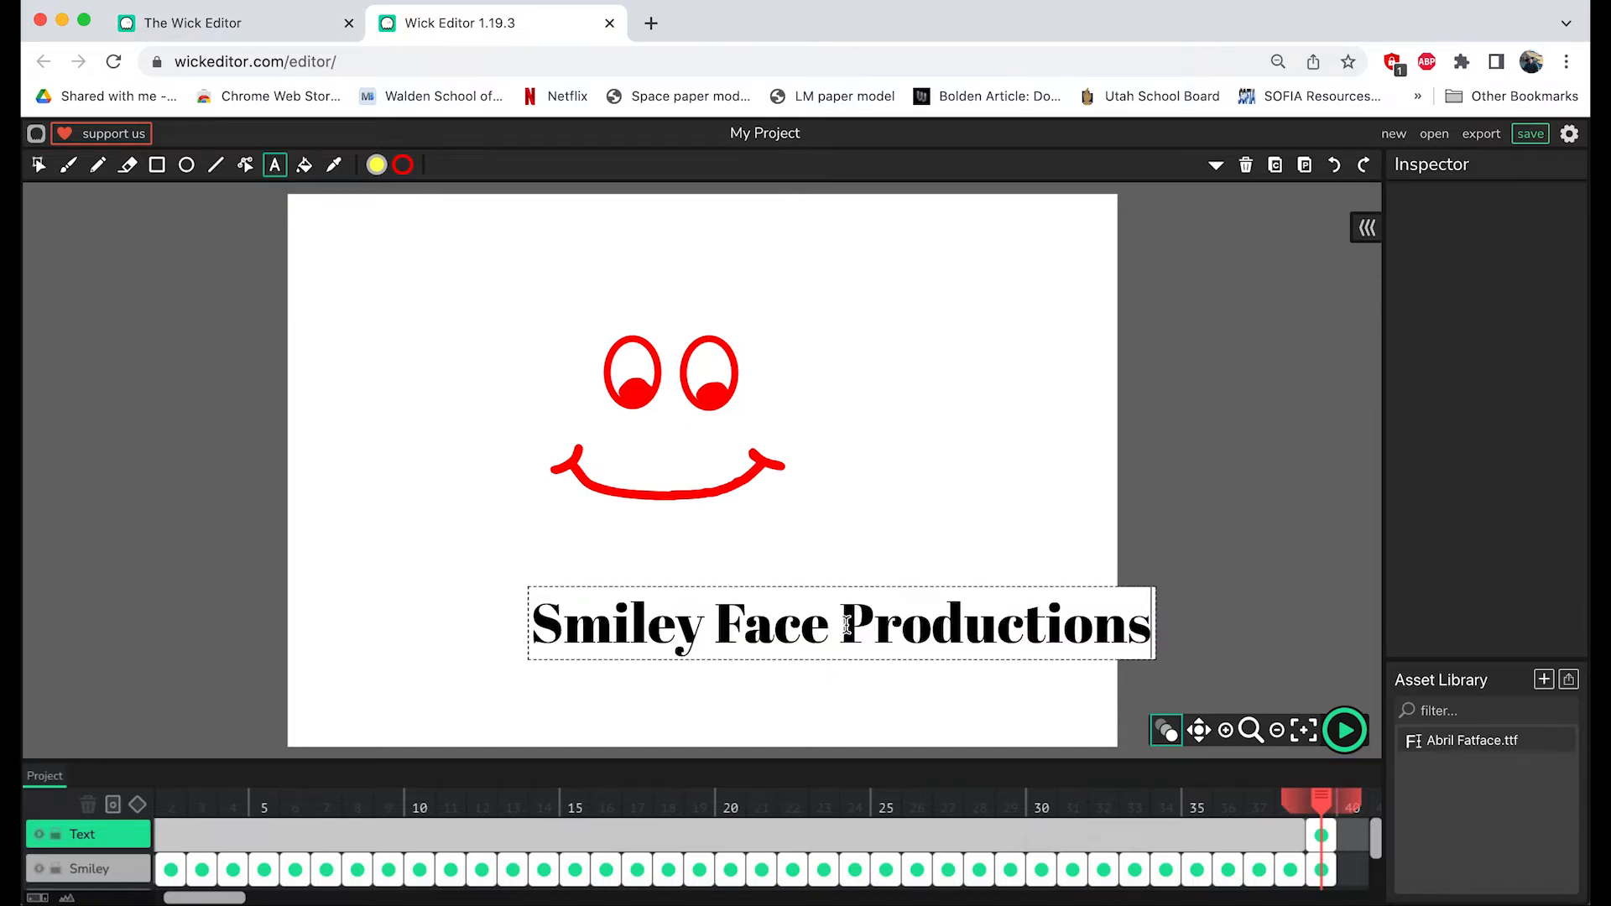
key("BackSpace")
key("Return")
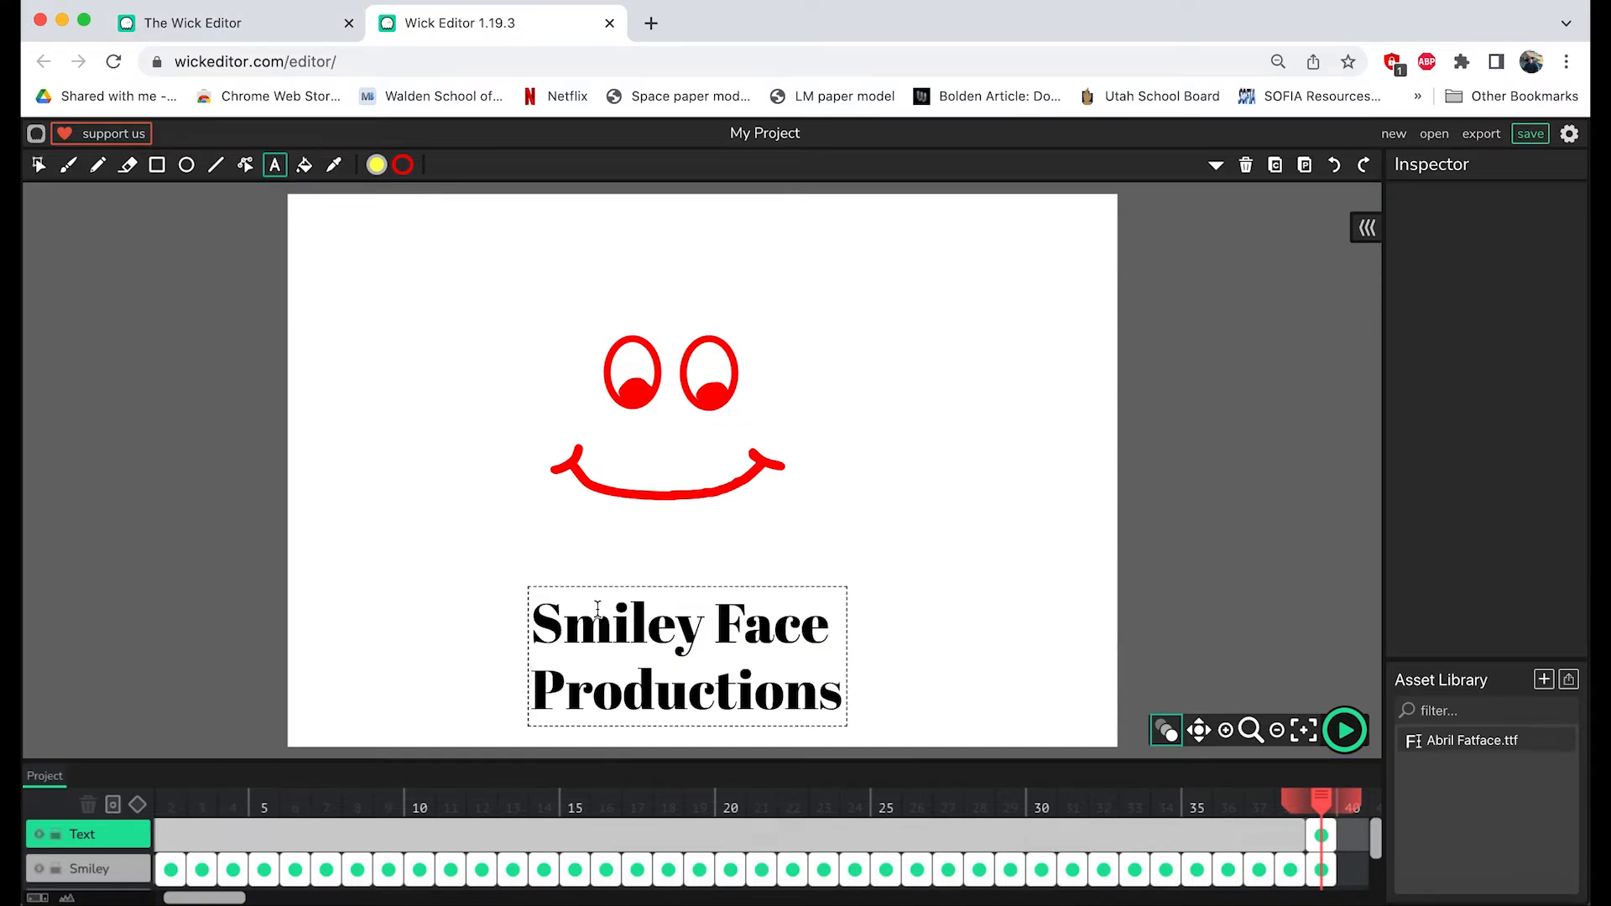
left_click(38, 164)
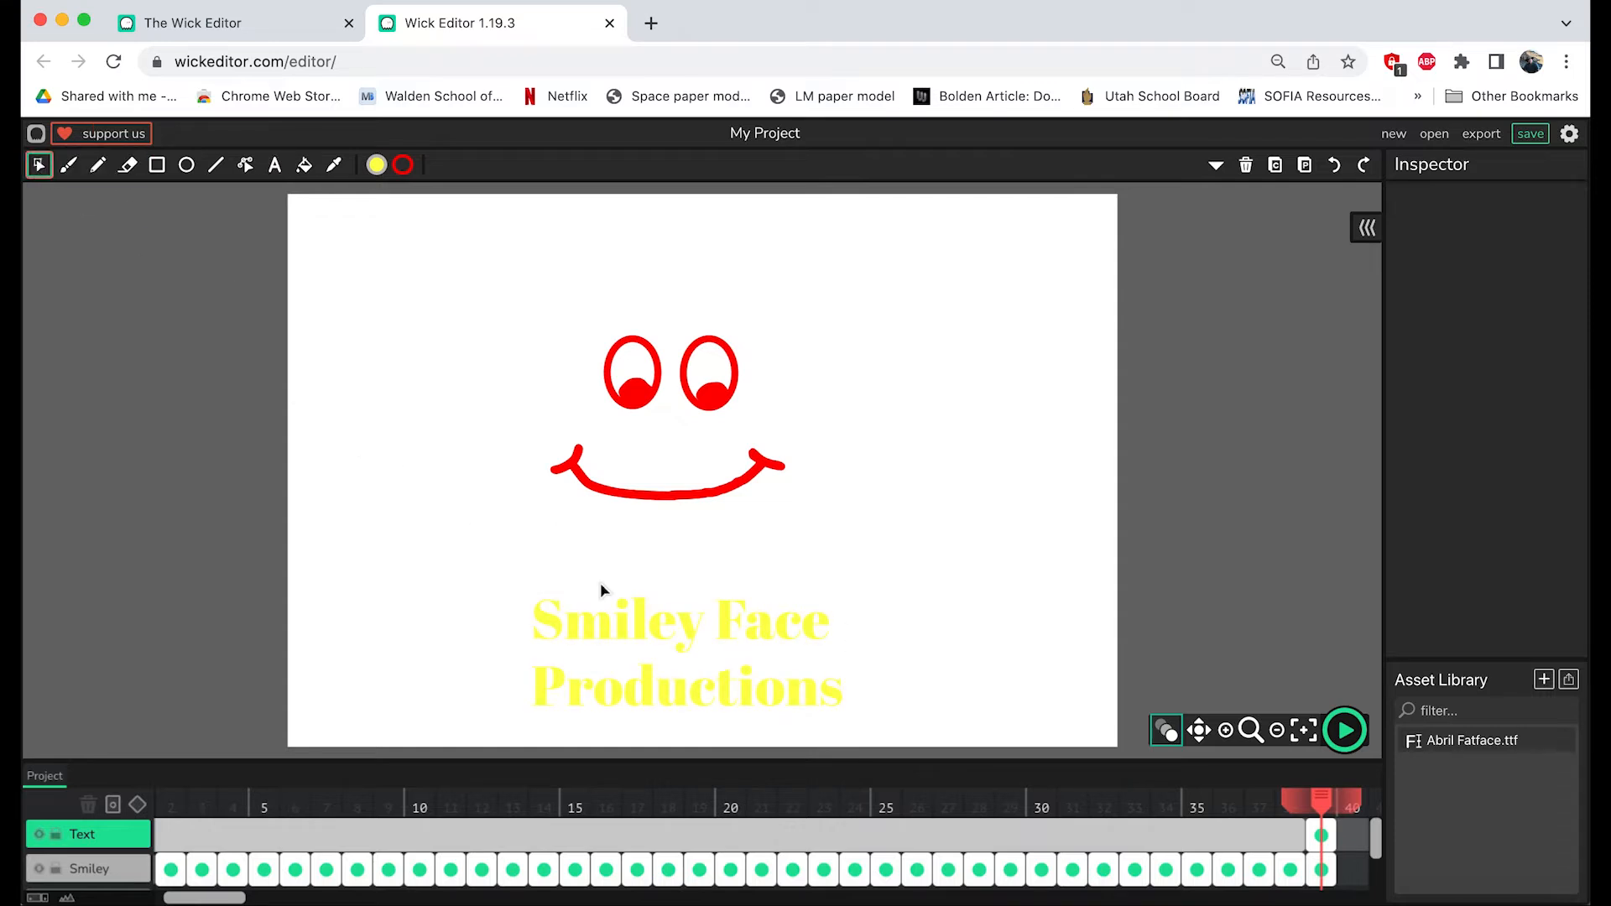
left_click_drag(640, 632, 641, 582)
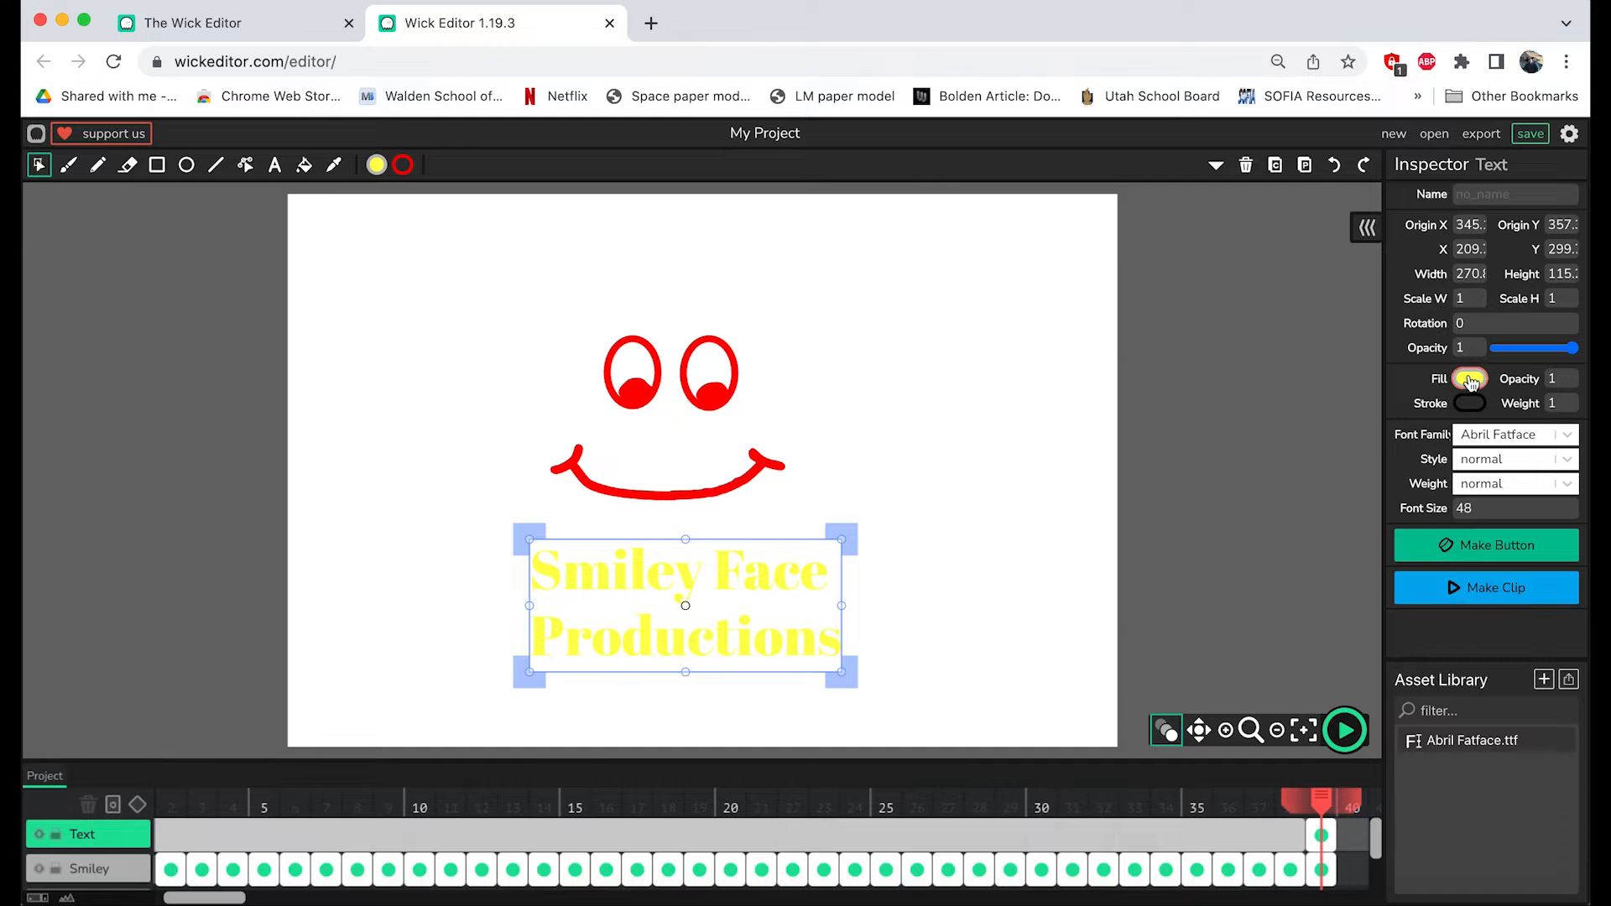
Step: Recolour the text fill to purple and reposition the text slightly lower, centred under the face
left_click(1470, 380)
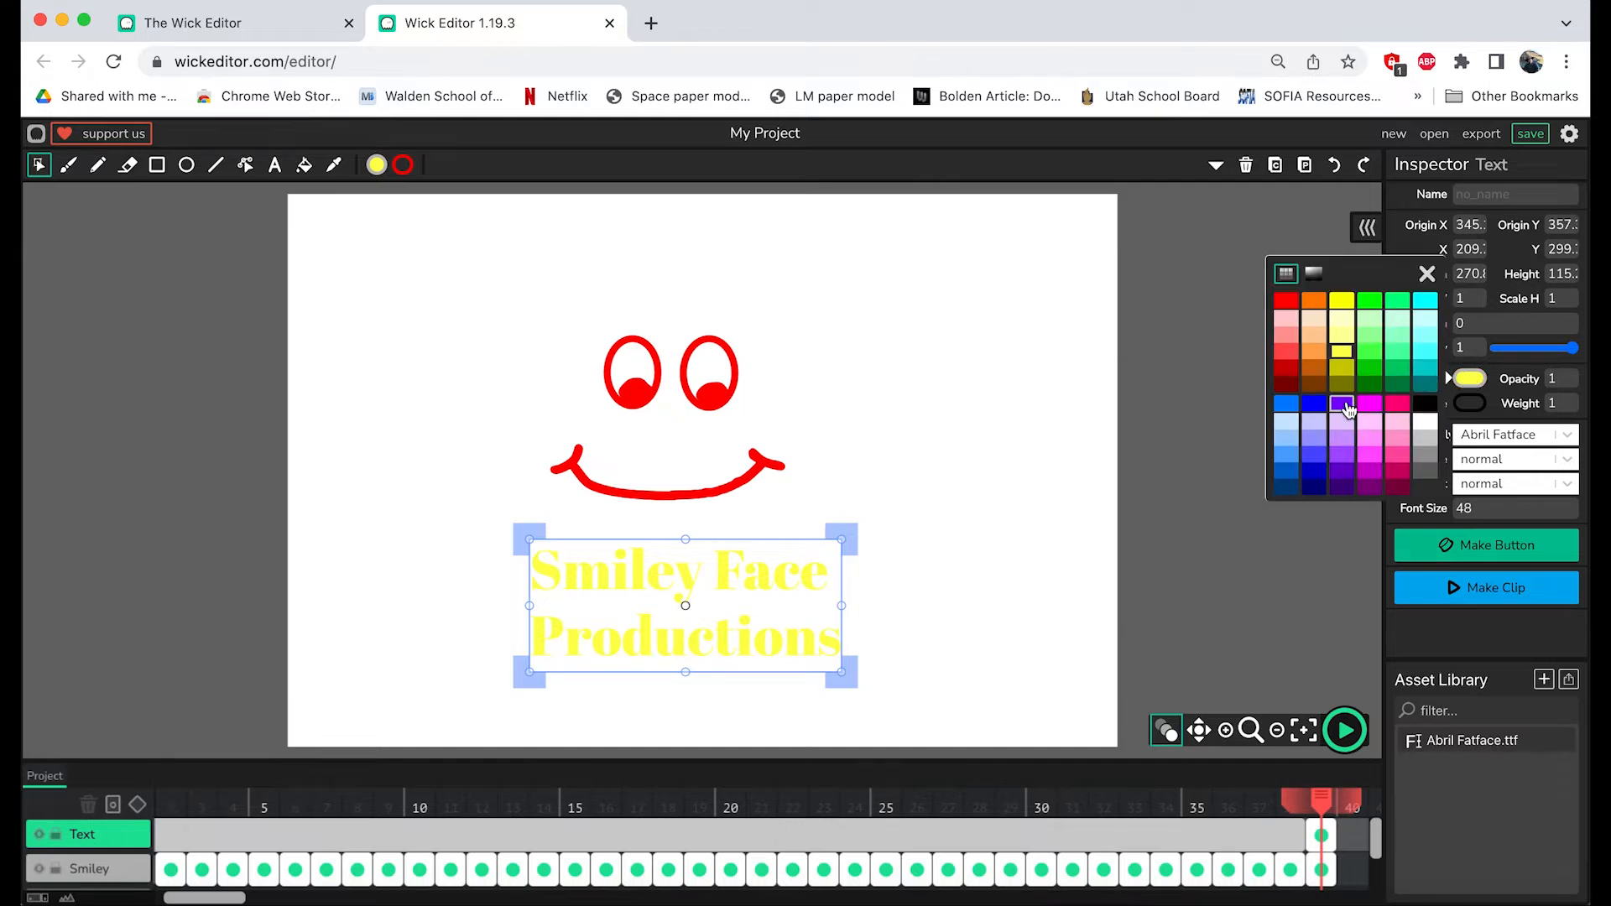
left_click(1344, 405)
left_click_drag(723, 579, 723, 614)
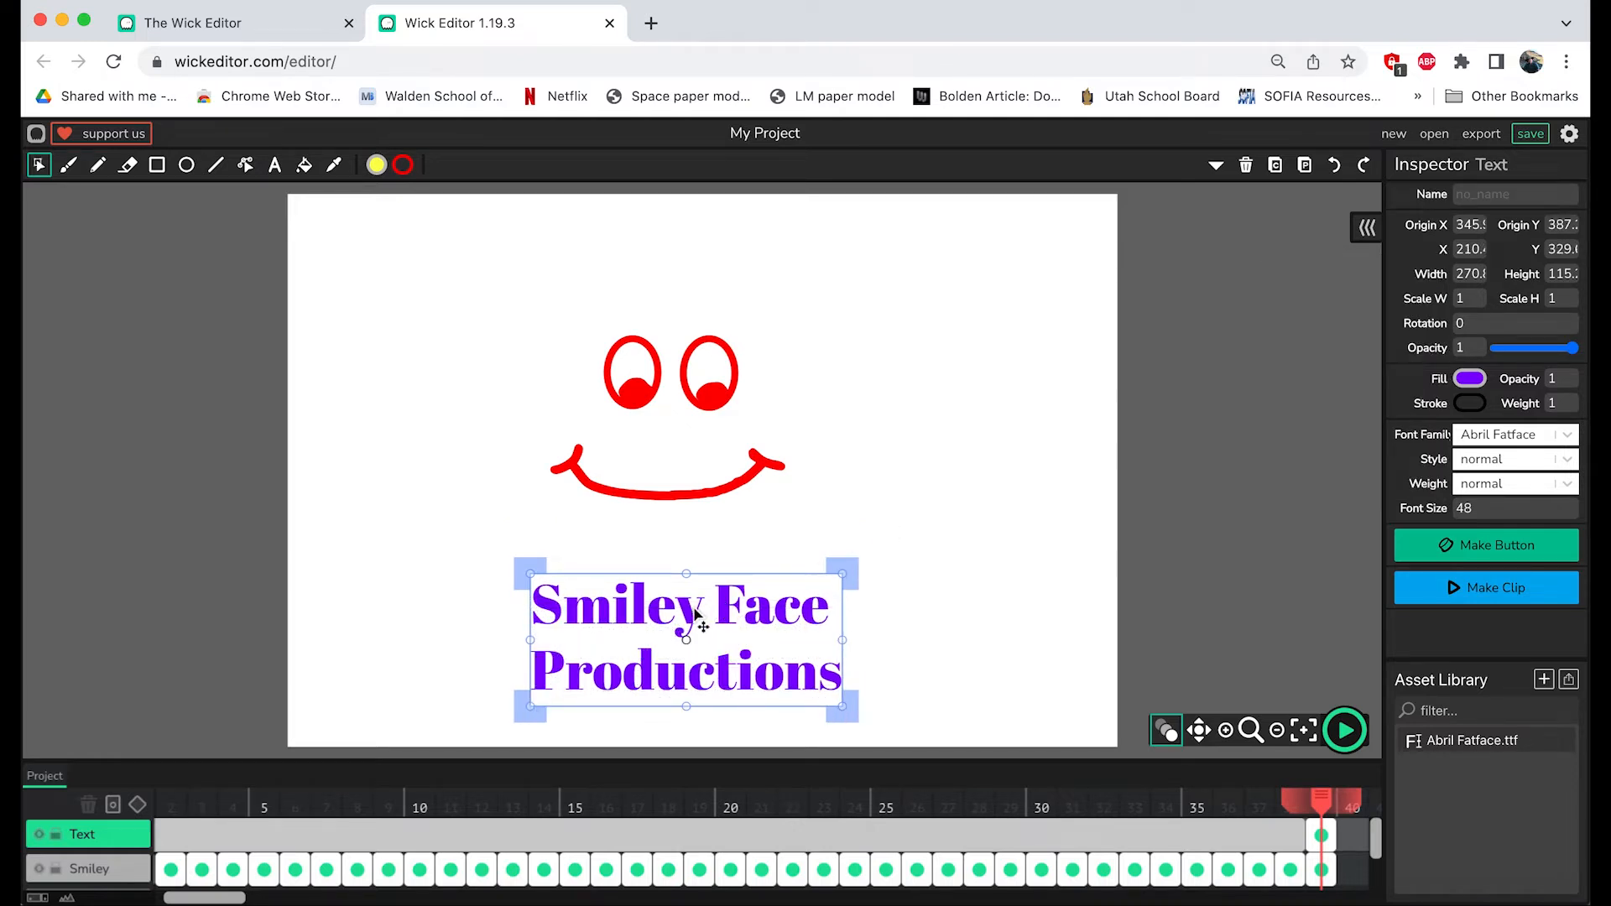
left_click_drag(686, 621, 680, 622)
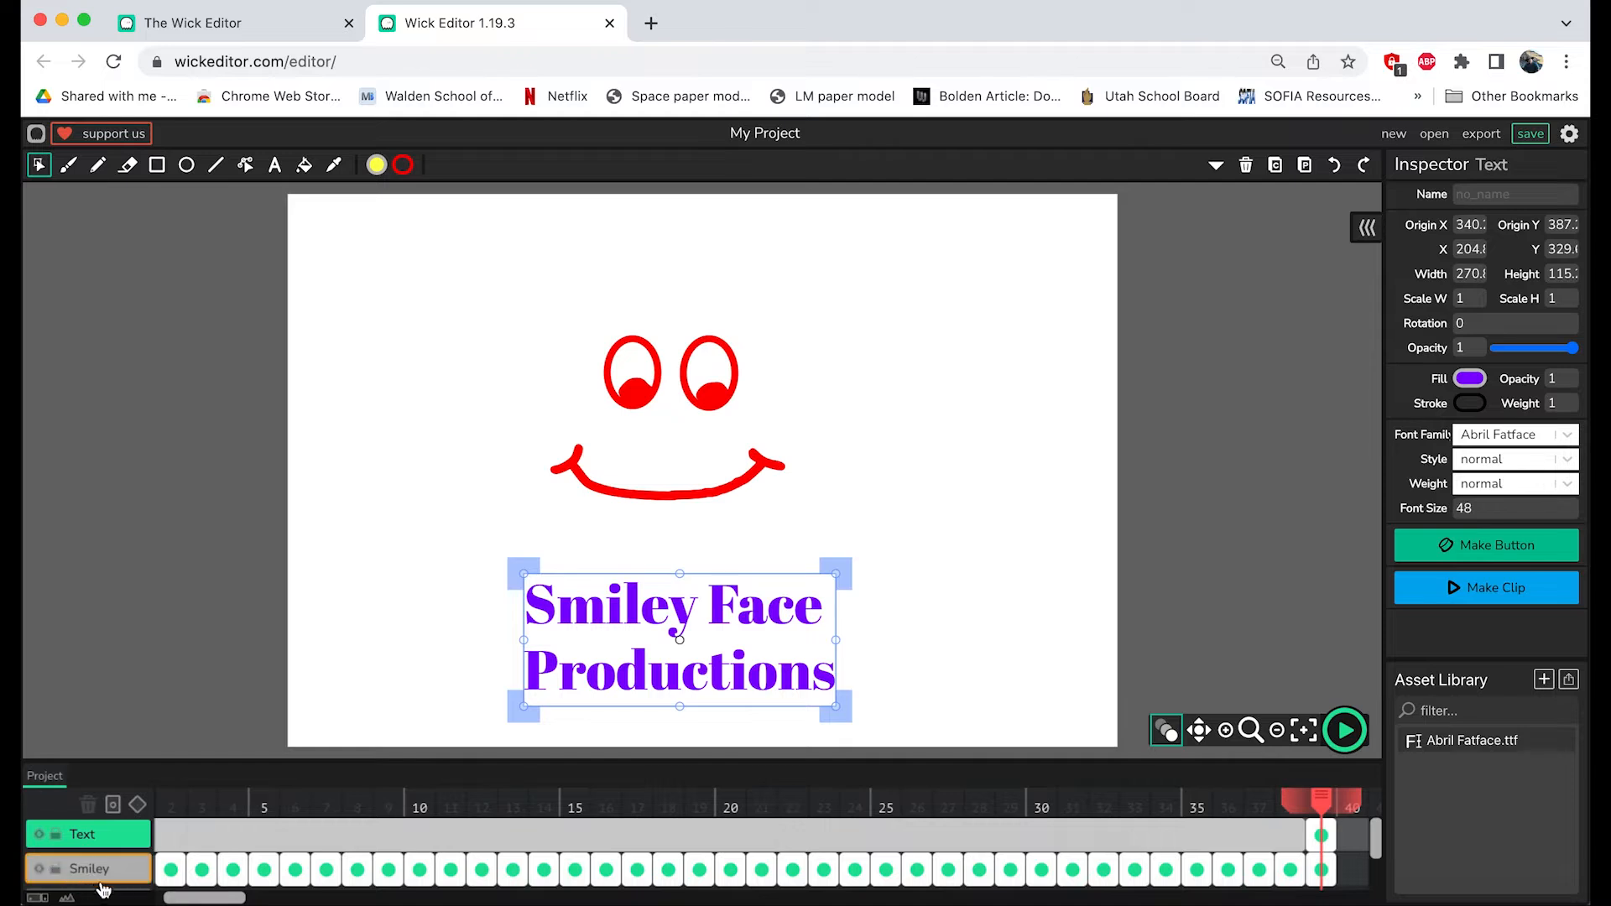
Step: Add a third layer to the timeline and name it "Ball"
scroll(101, 876, "down", 1)
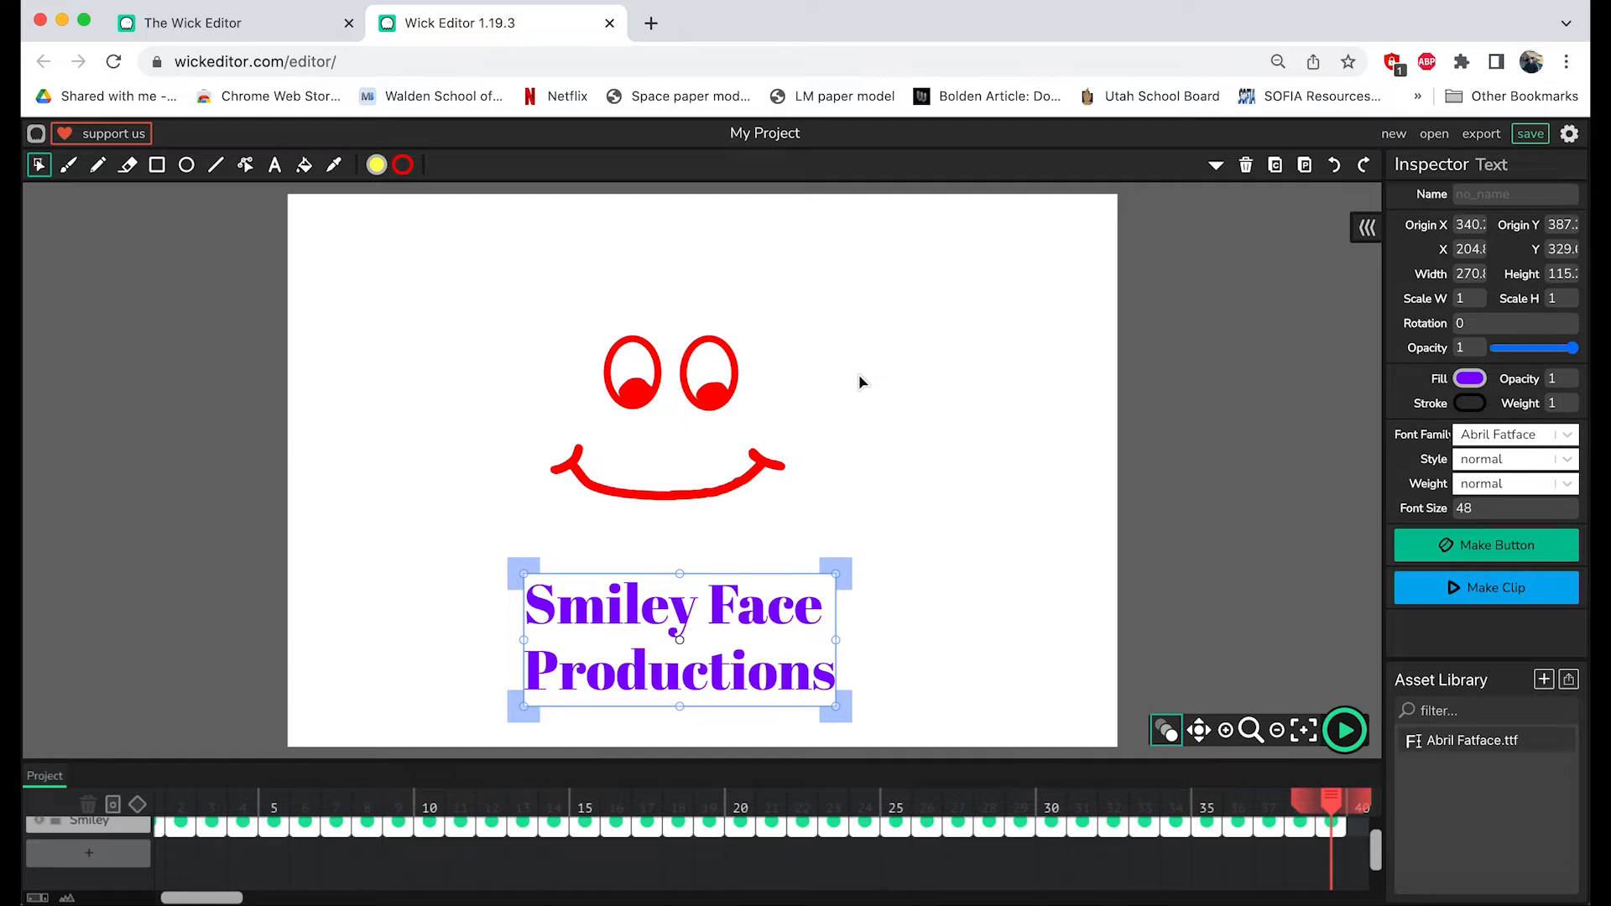
left_click(118, 856)
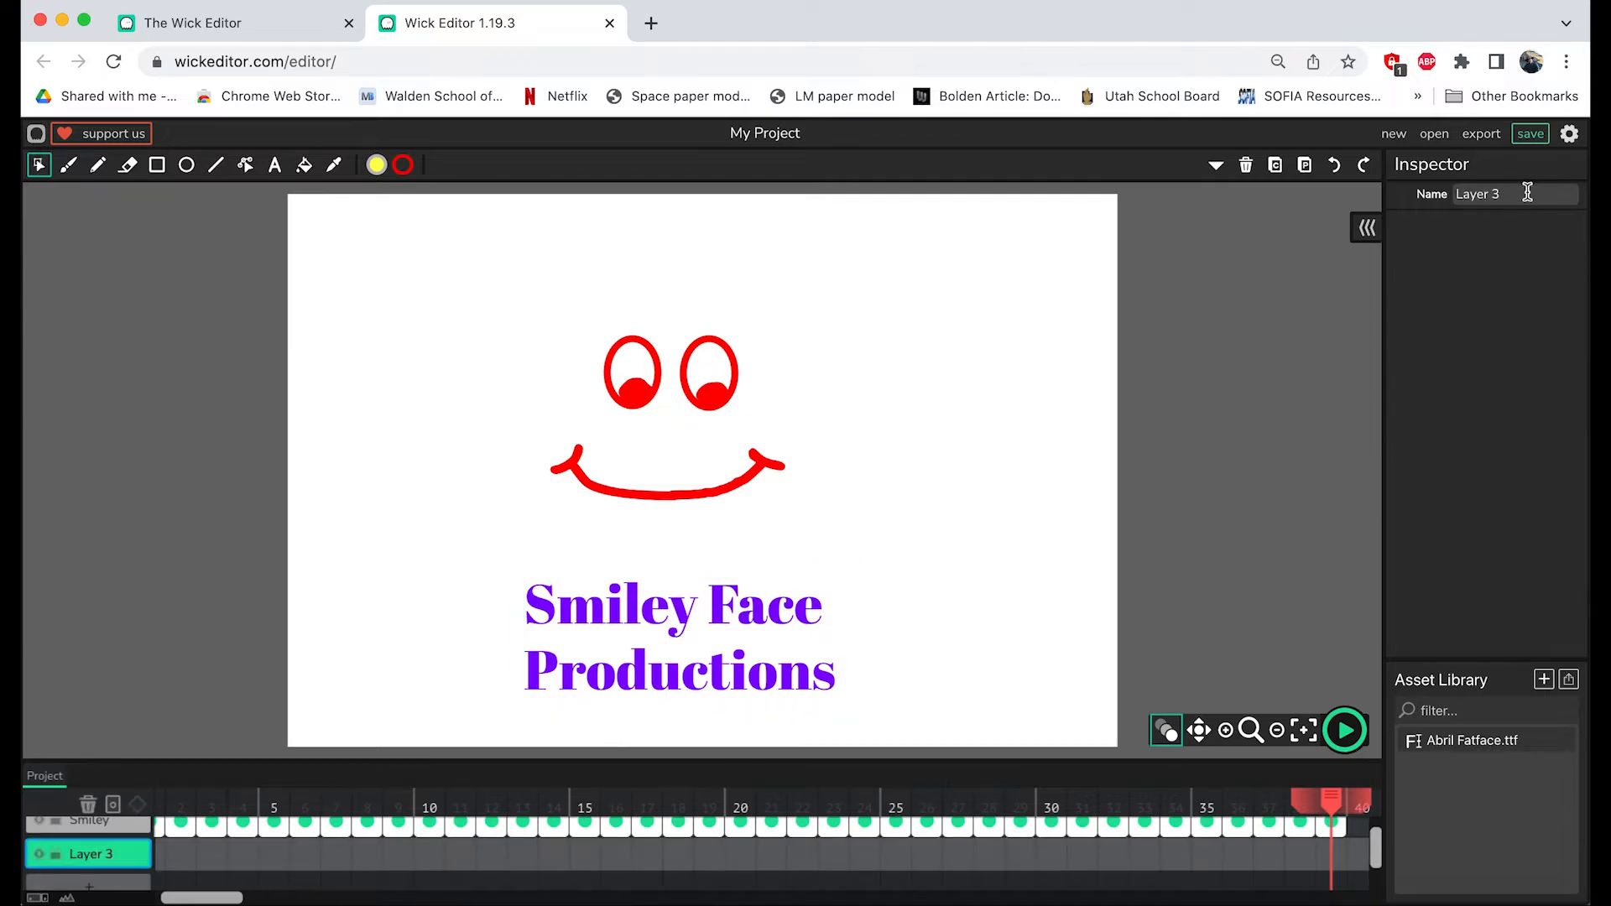
left_click_drag(1520, 195, 1449, 195)
type("Ball")
Step: Add an empty frame at position 39 of the Ball layer
left_click(171, 862)
scroll(1272, 861, "right", 5)
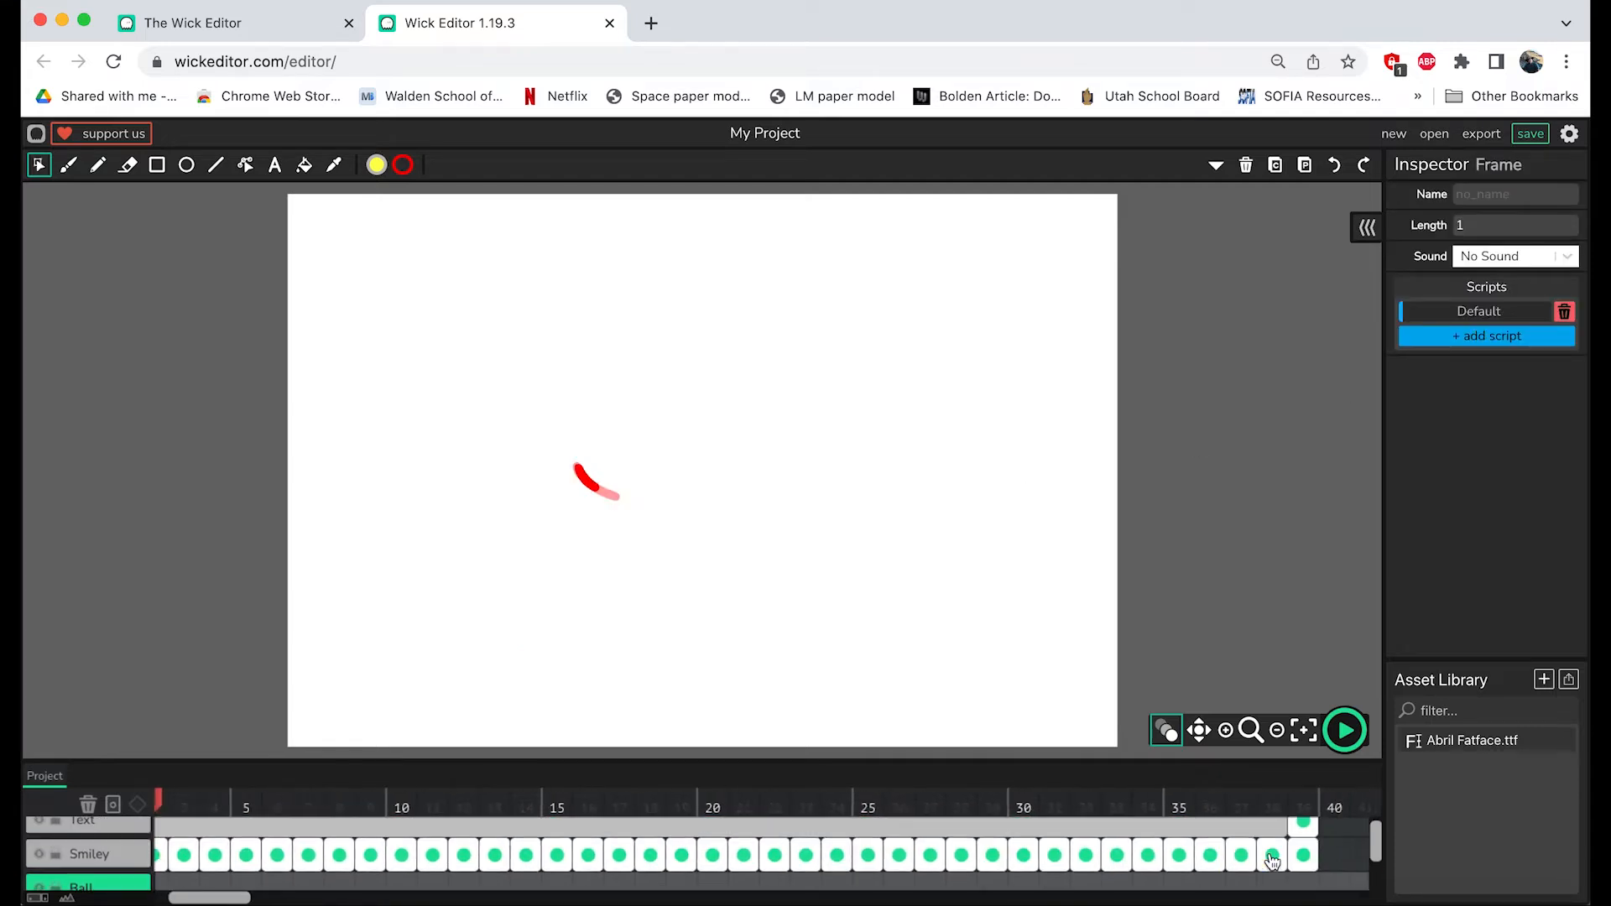
scroll(1272, 861, "up", 1)
scroll(1272, 862, "right", 3)
scroll(1272, 862, "down", 1)
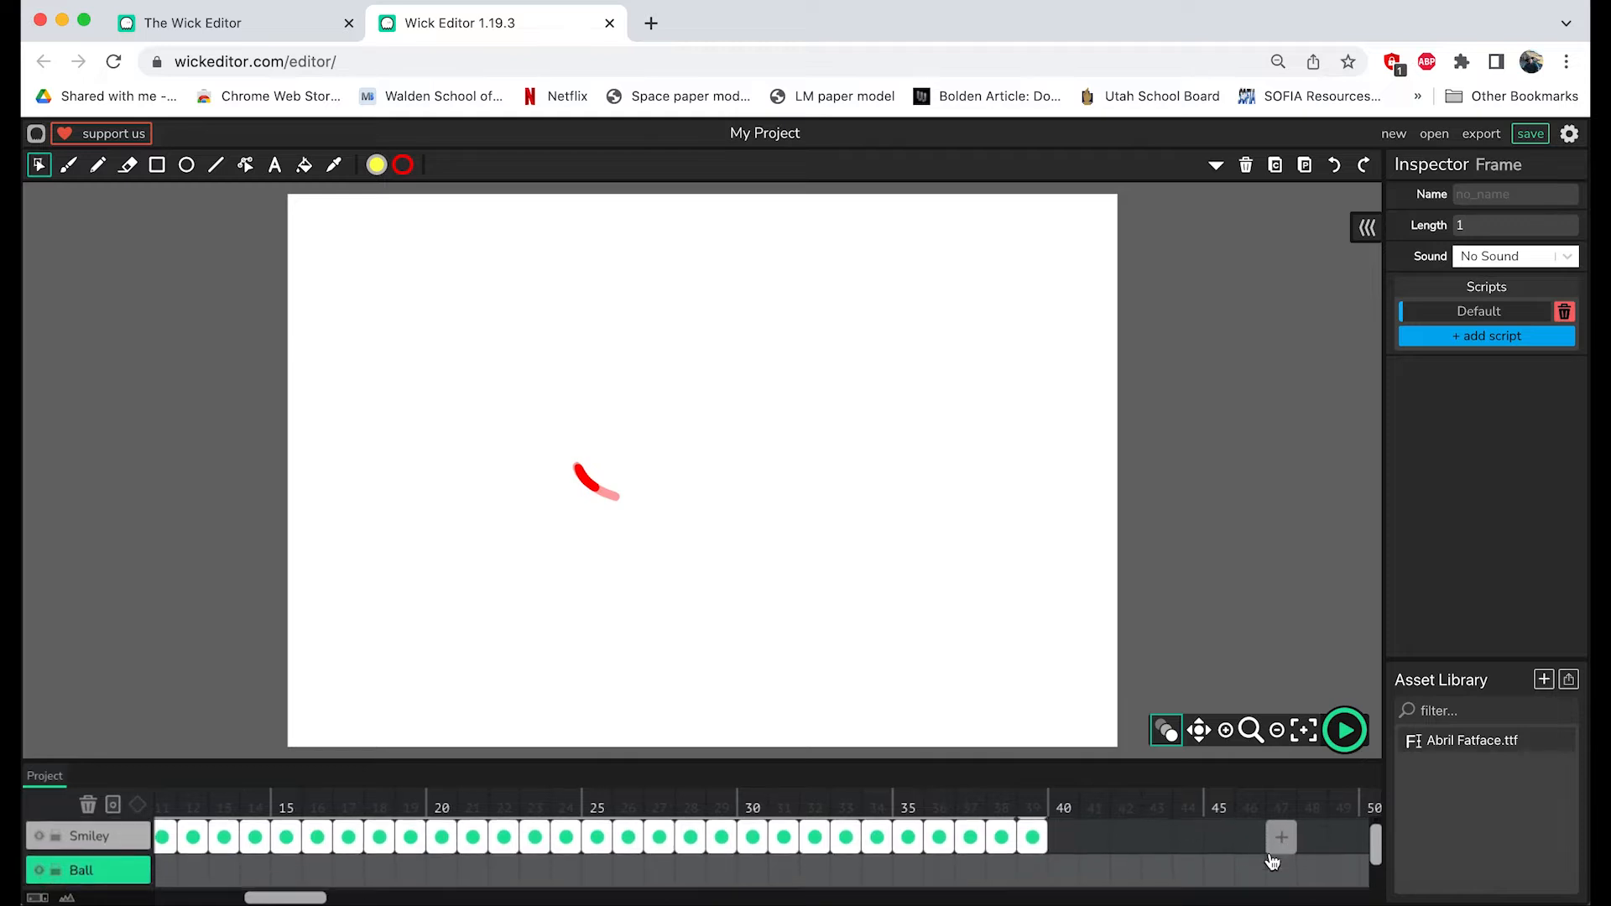
left_click(1033, 860)
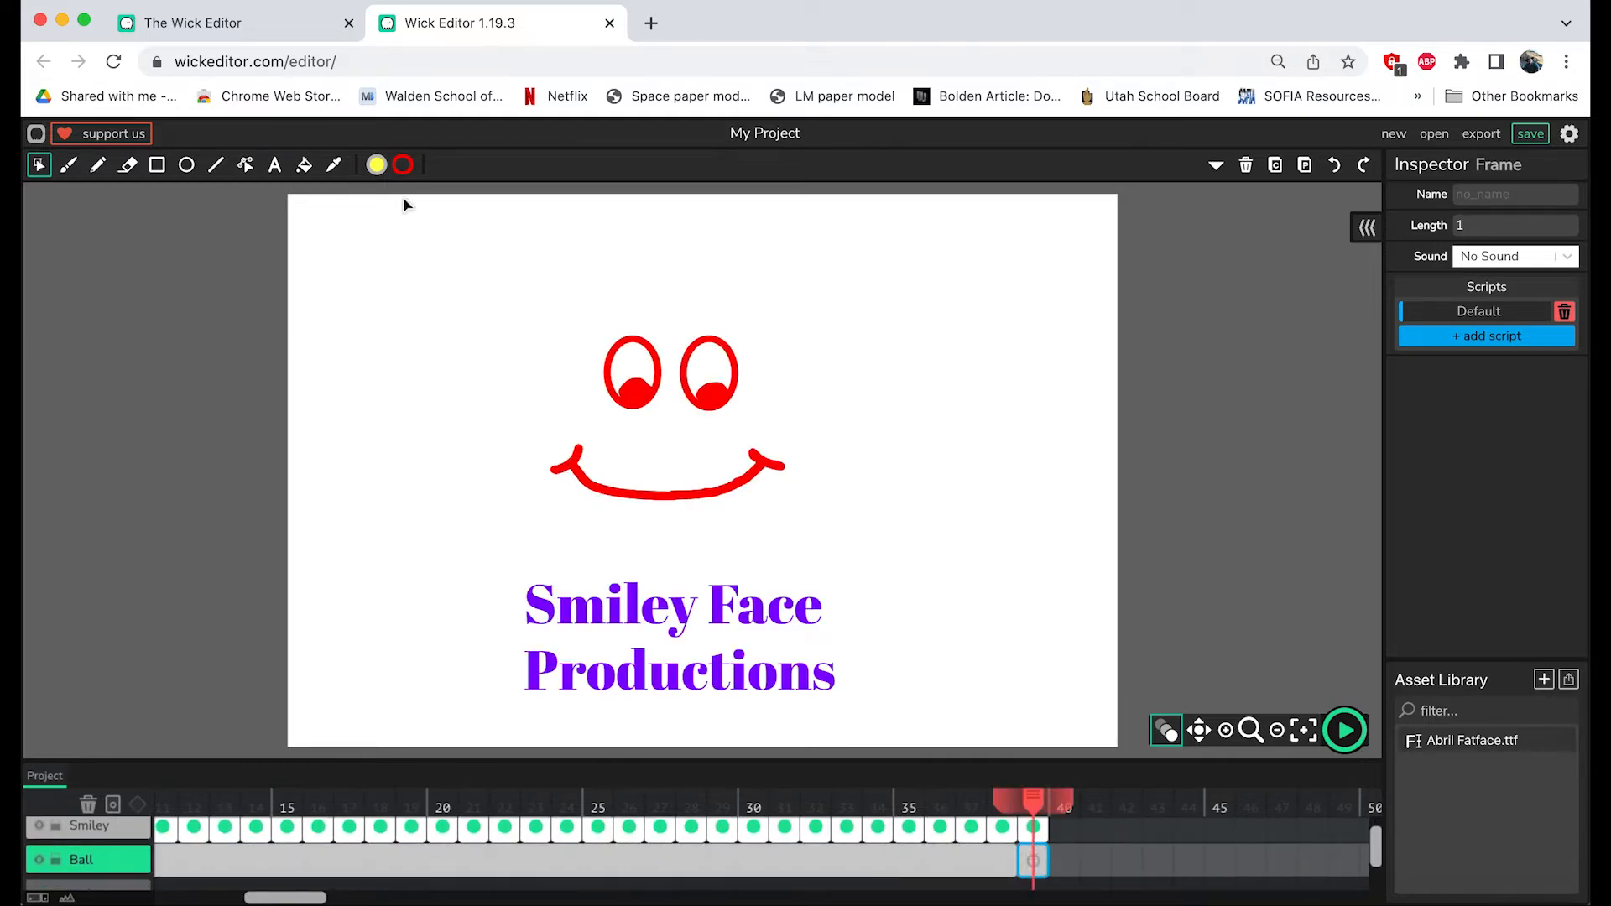
Step: Draw a yellow circle with a red outline, about 70 by 67, just outside the canvas's upper-left corner
left_click(186, 168)
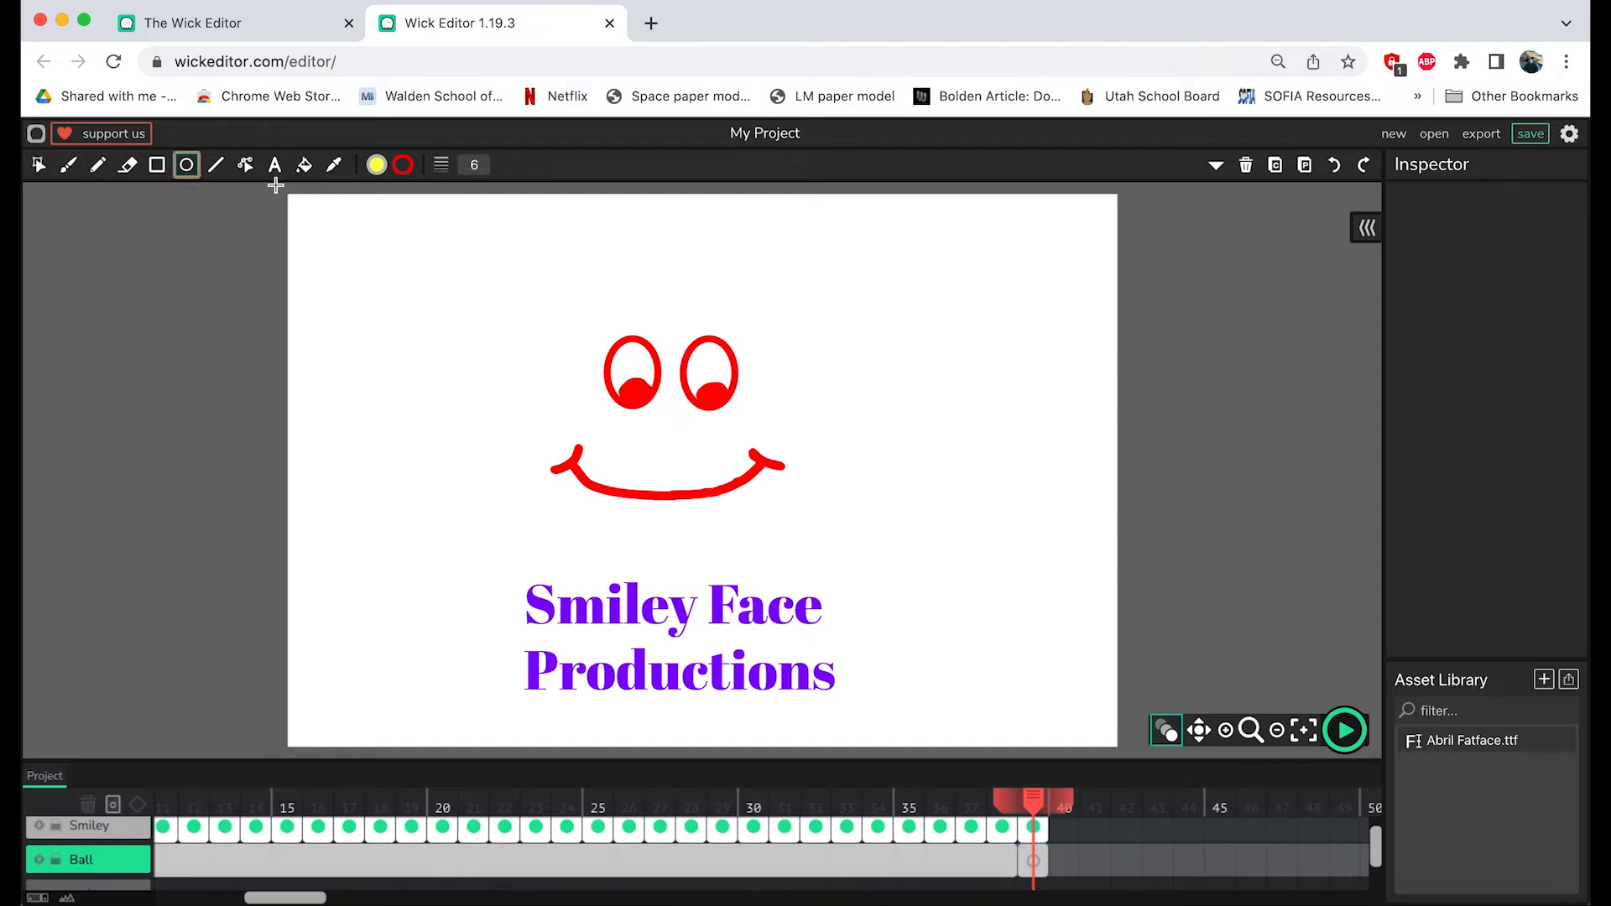
left_click_drag(275, 184, 245, 228)
left_click(39, 165)
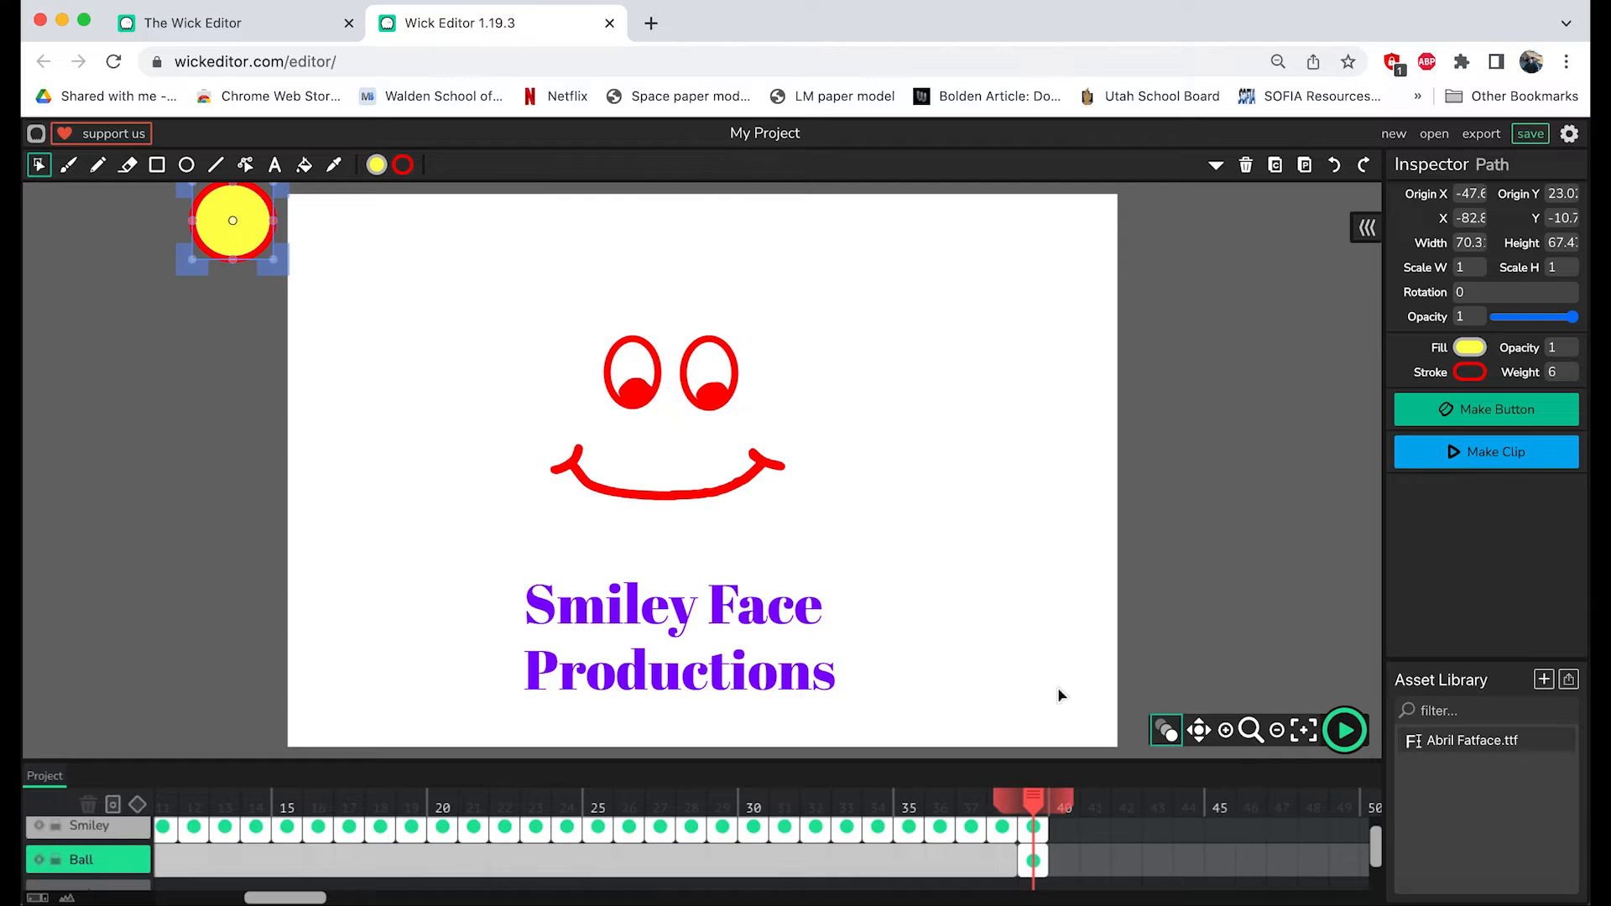
Step: Extend the Ball layer's frame from 39 to 50, giving it a length of 12
scroll(1281, 835, "right", 5)
scroll(1281, 835, "right", 2)
scroll(1281, 835, "down", 1)
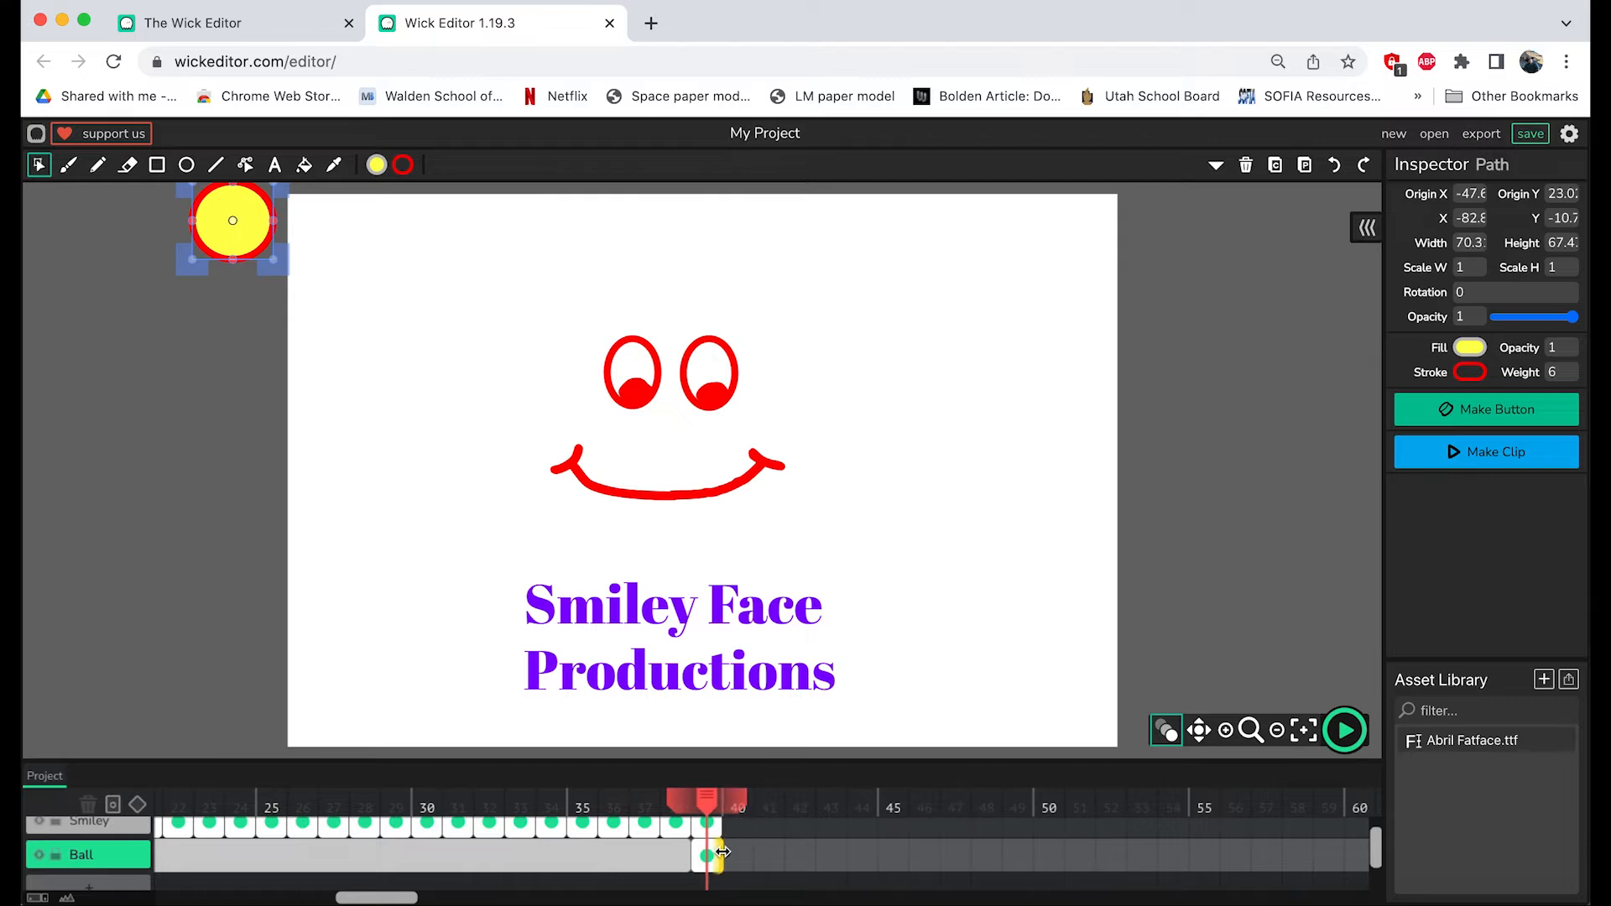
left_click_drag(722, 853, 1060, 849)
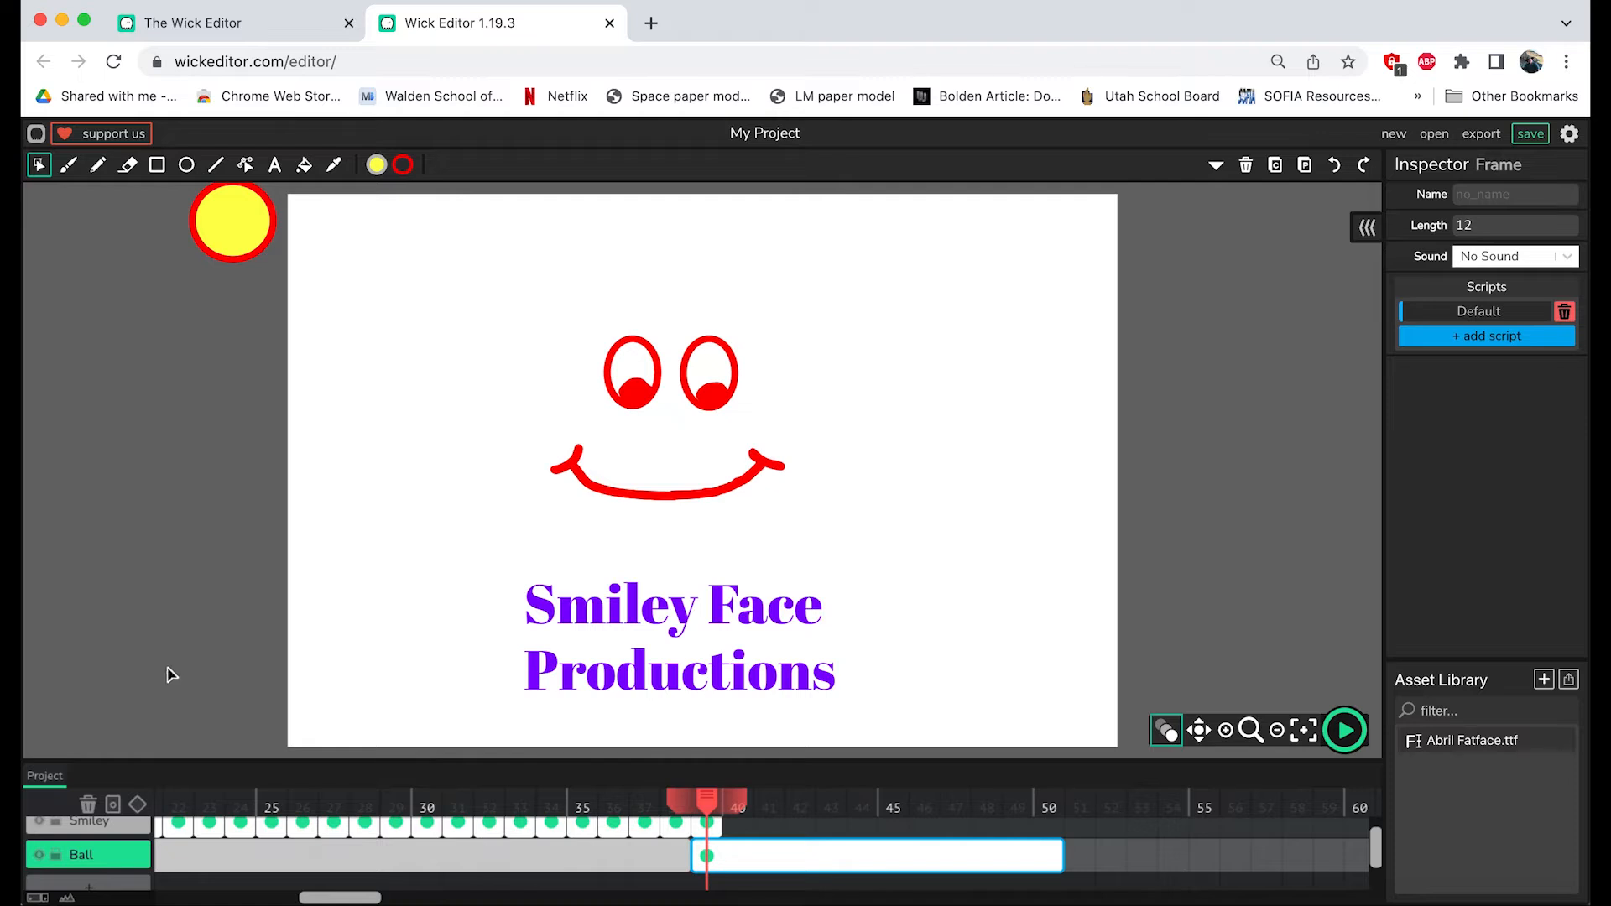
Step: Add a tween to the Ball frame and, at frame 50, move the ball down to the canvas's bottom edge, left of centre
left_click(138, 808)
left_click(1051, 855)
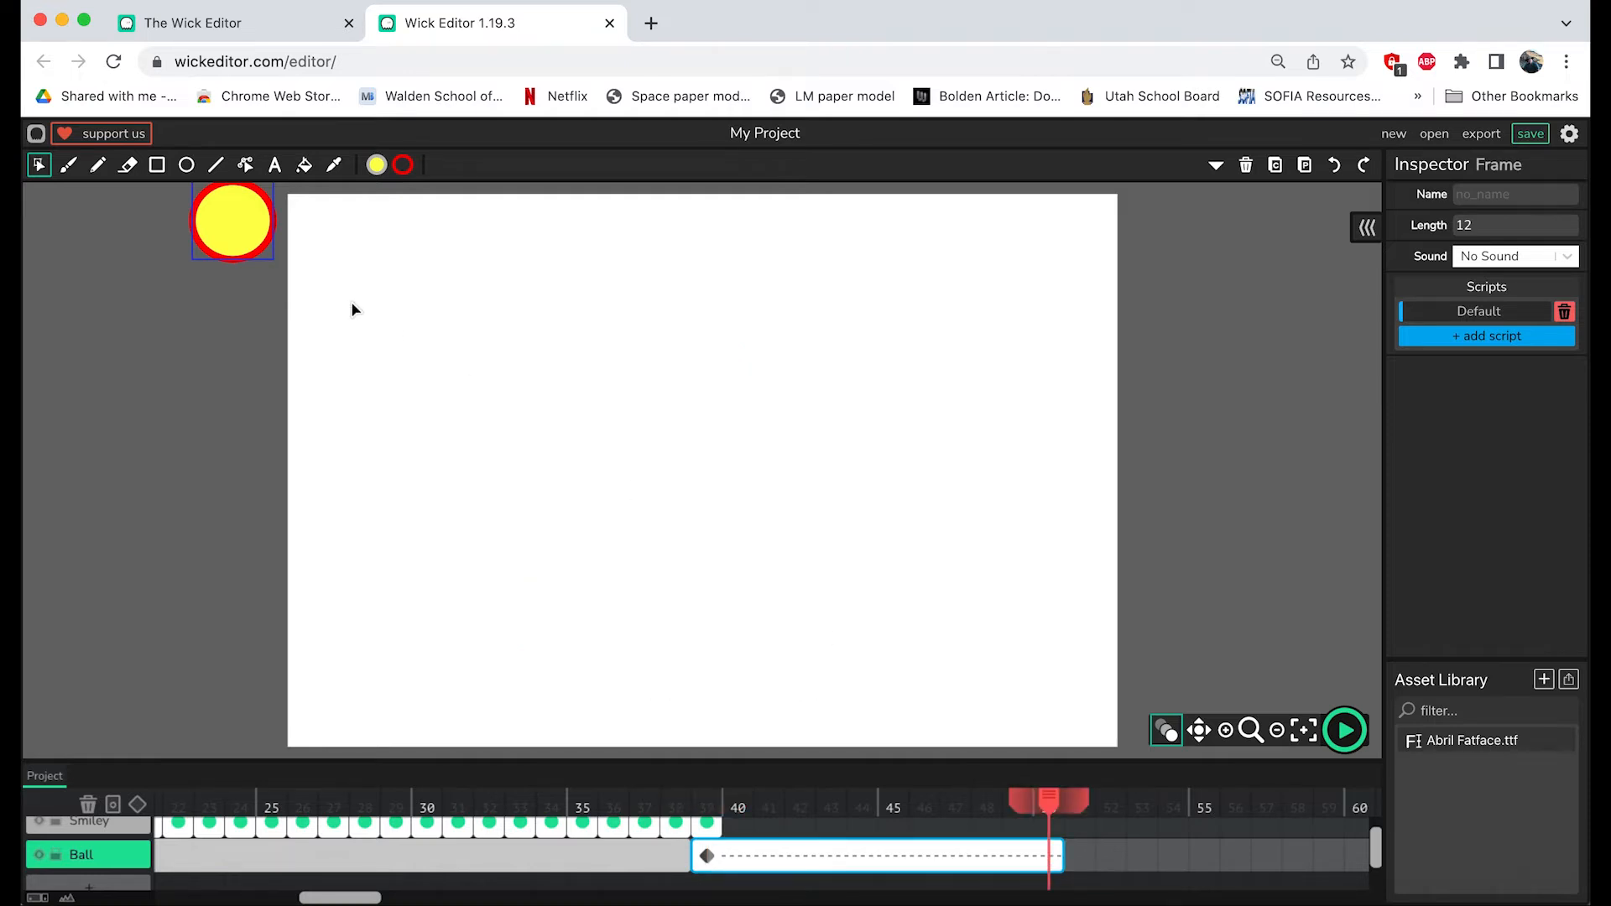
left_click_drag(241, 229, 518, 711)
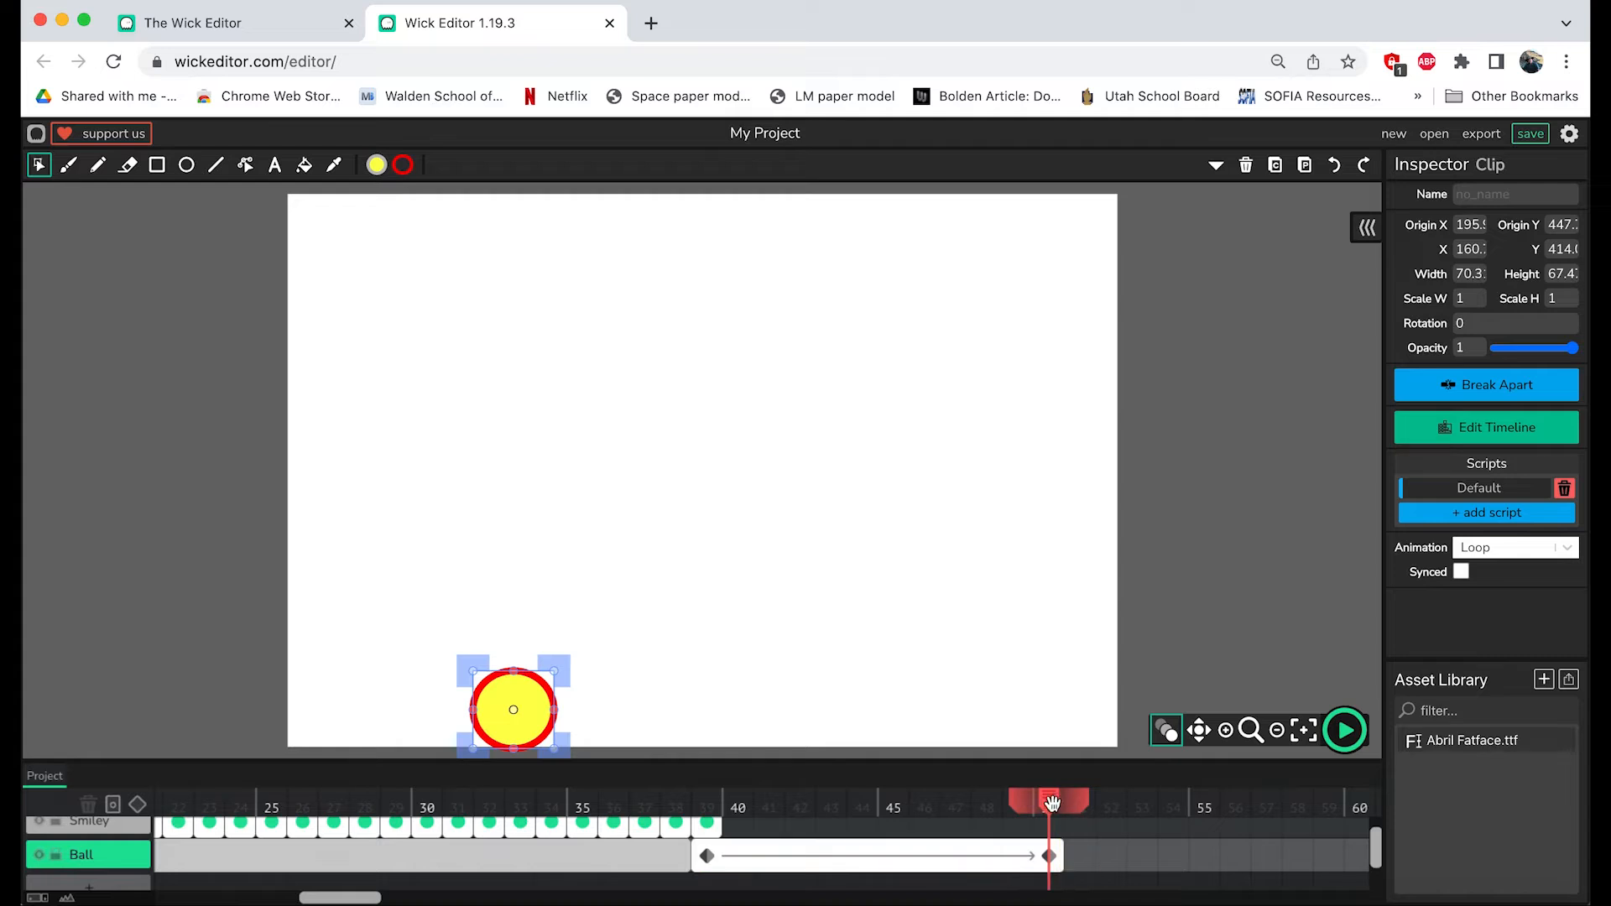
Step: Play the animation preview through the ball's movement, and stop it
left_click(1345, 730)
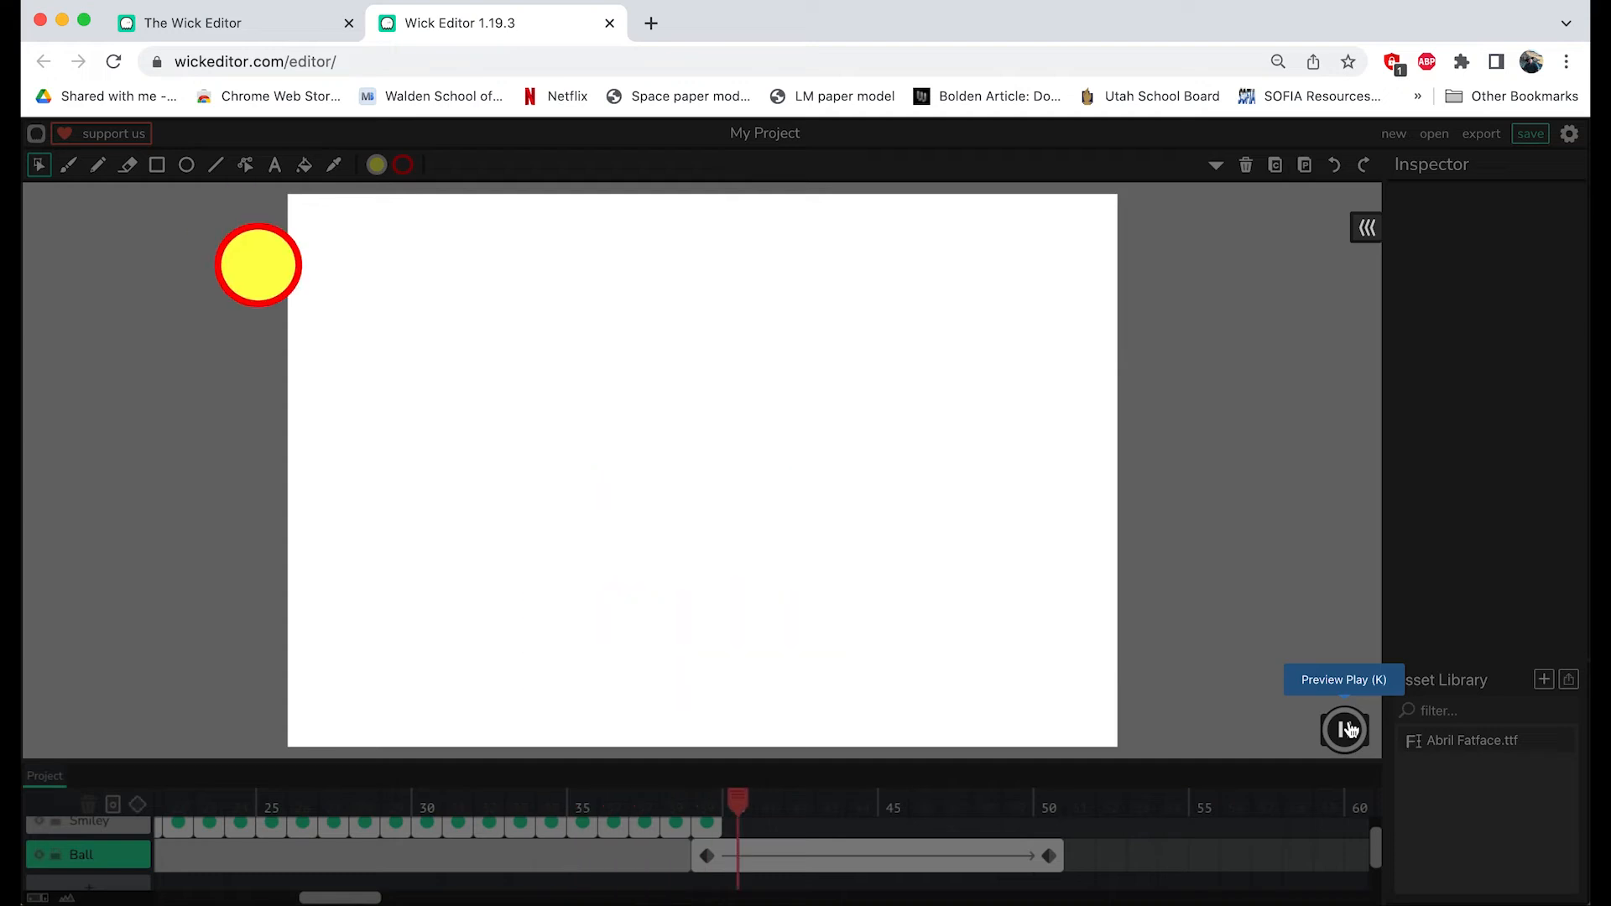
left_click(1346, 729)
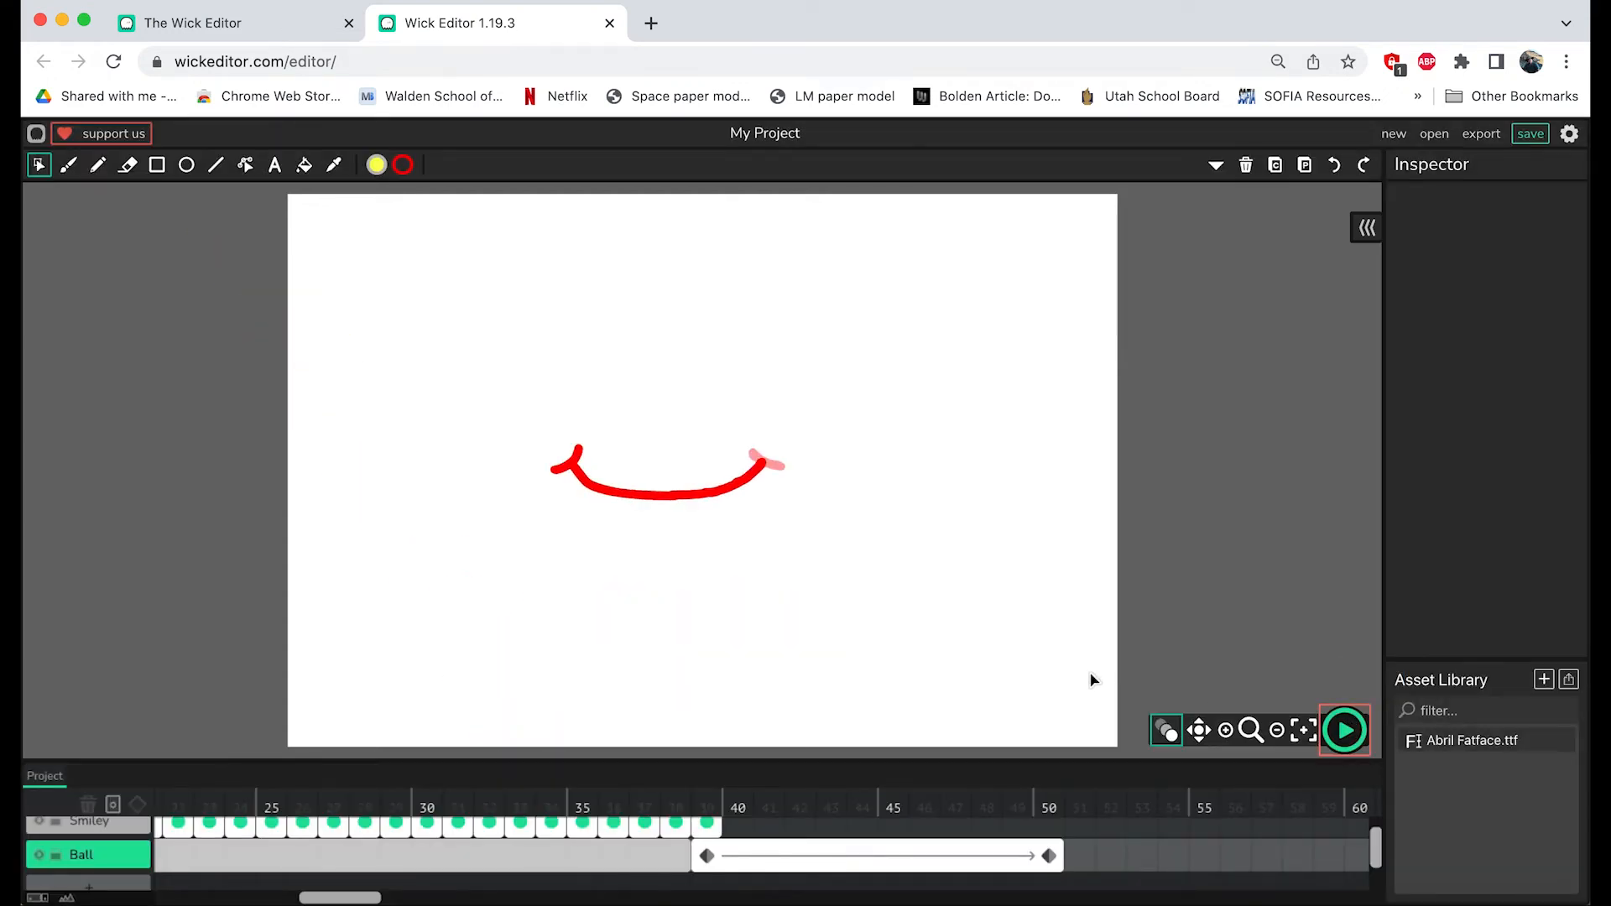
Step: Extend the last frames of the Smiley and Text layers from 39 to 50, giving each a length of 12
left_click(799, 860)
scroll(820, 839, "up", 2)
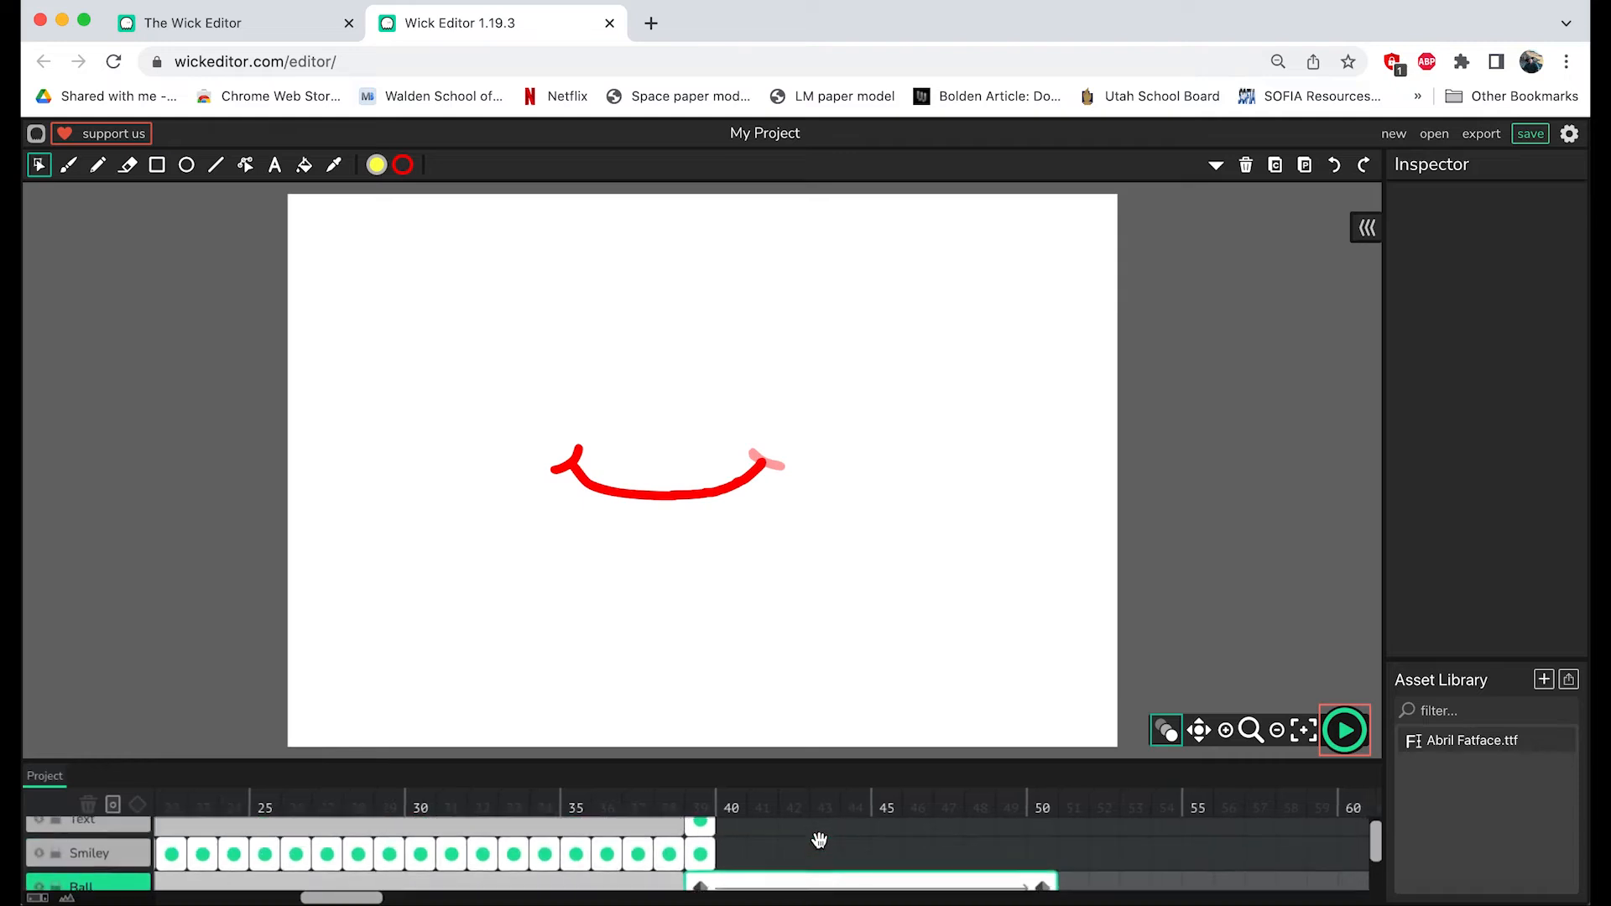
scroll(819, 839, "right", 1)
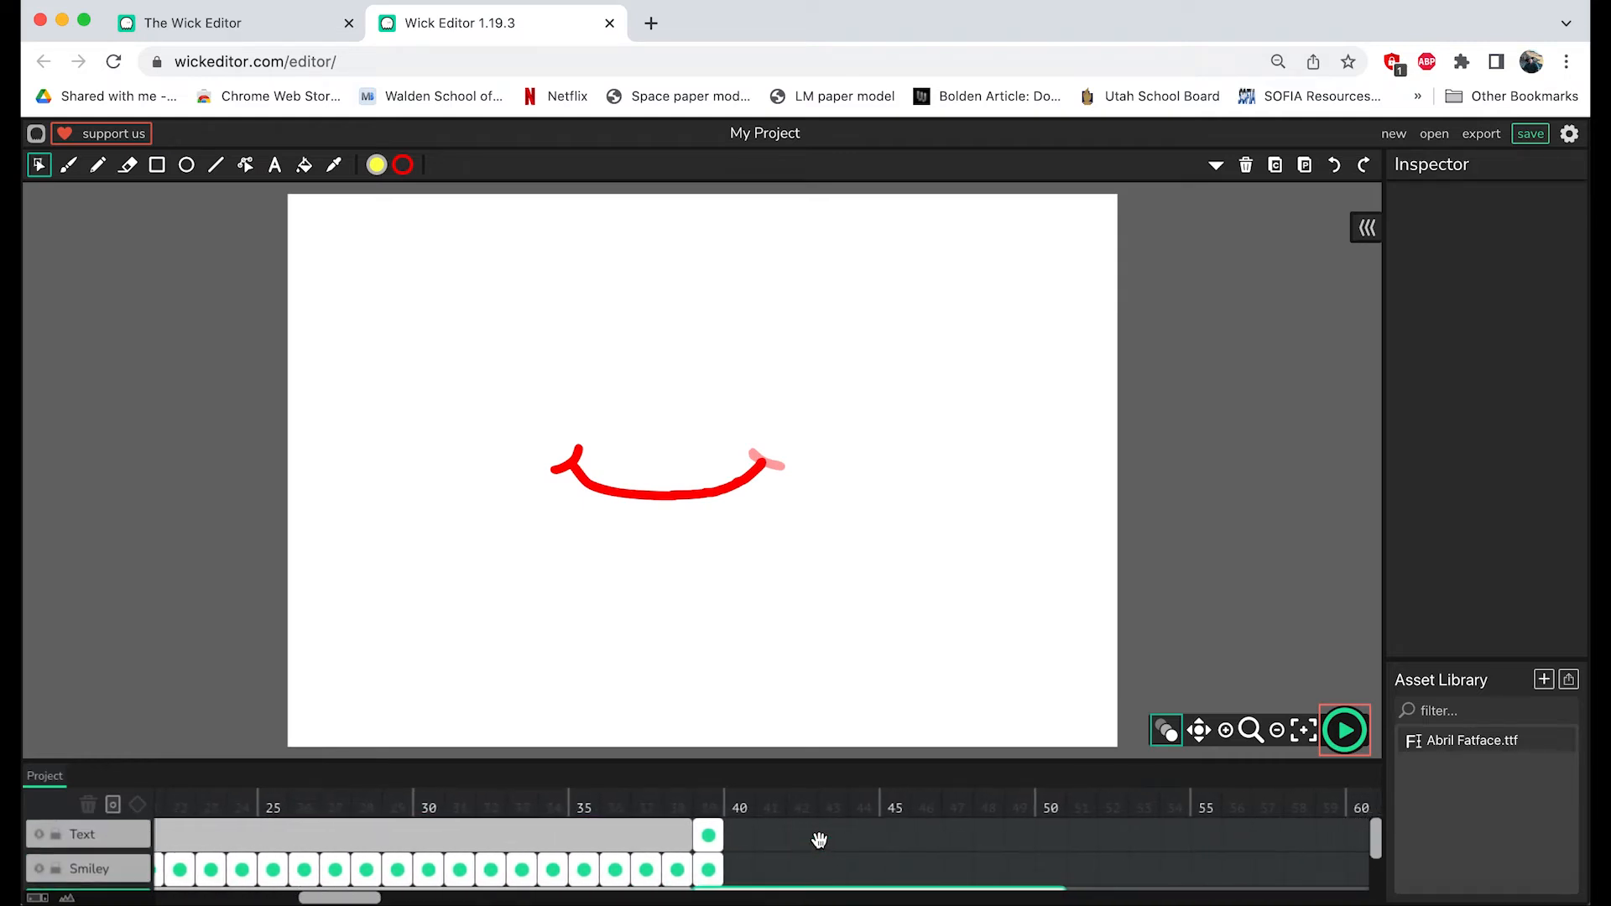
left_click_drag(720, 866, 1063, 866)
left_click(722, 835)
left_click_drag(722, 835, 1063, 835)
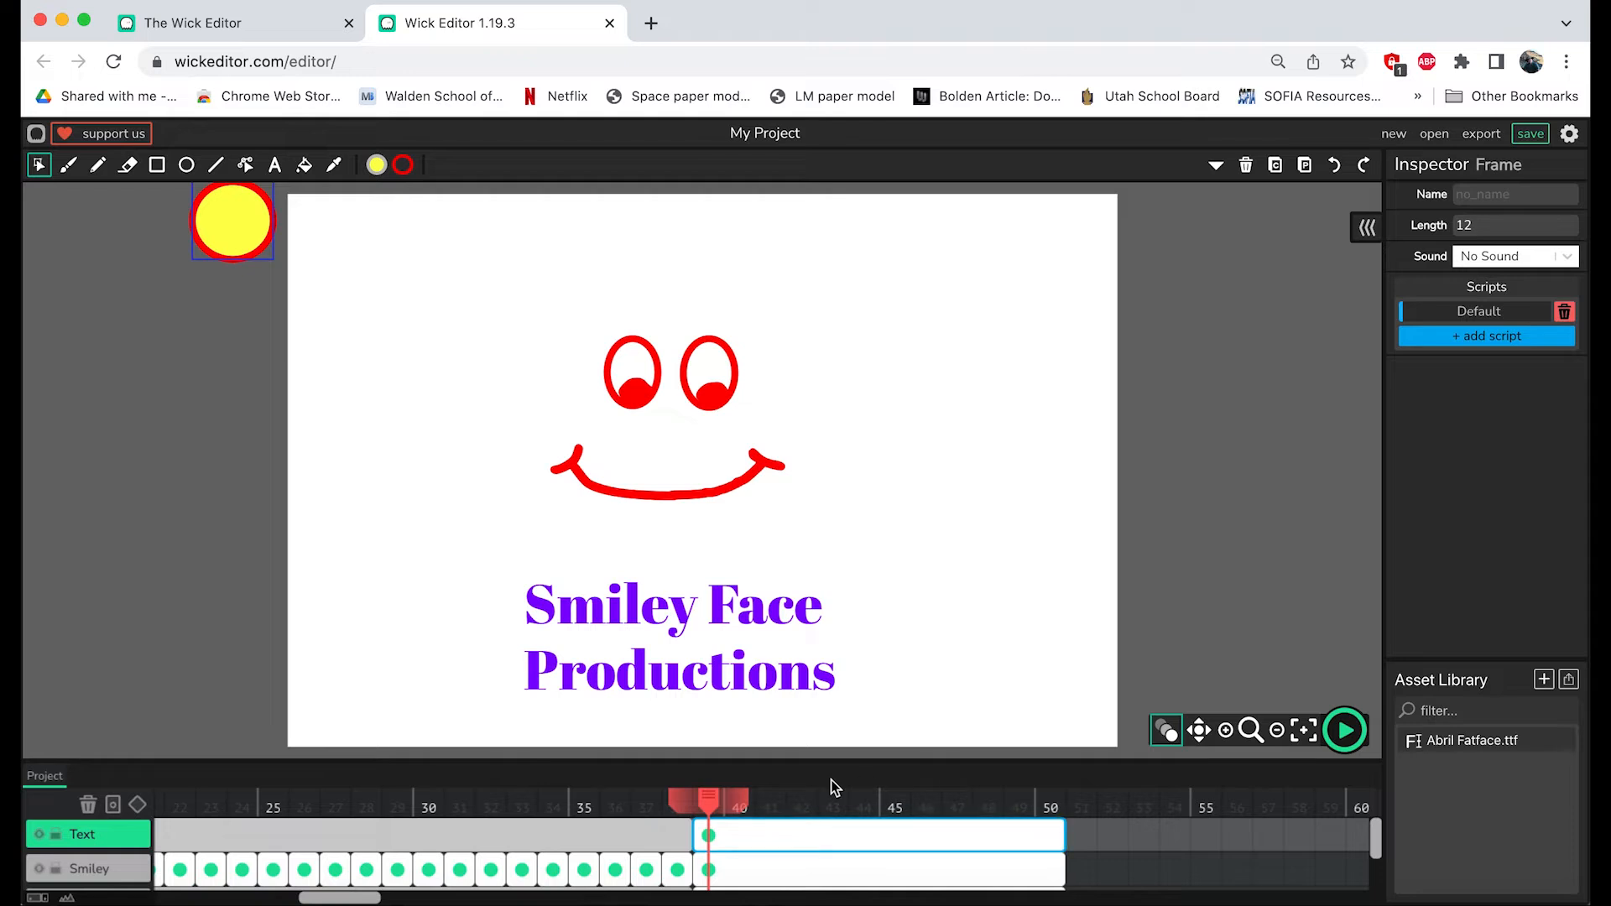
Step: At frame 50, enlarge the ball to about 125 by 125 and rest it on the canvas's bottom edge
left_click_drag(707, 799, 780, 802)
left_click_drag(895, 801, 1051, 797)
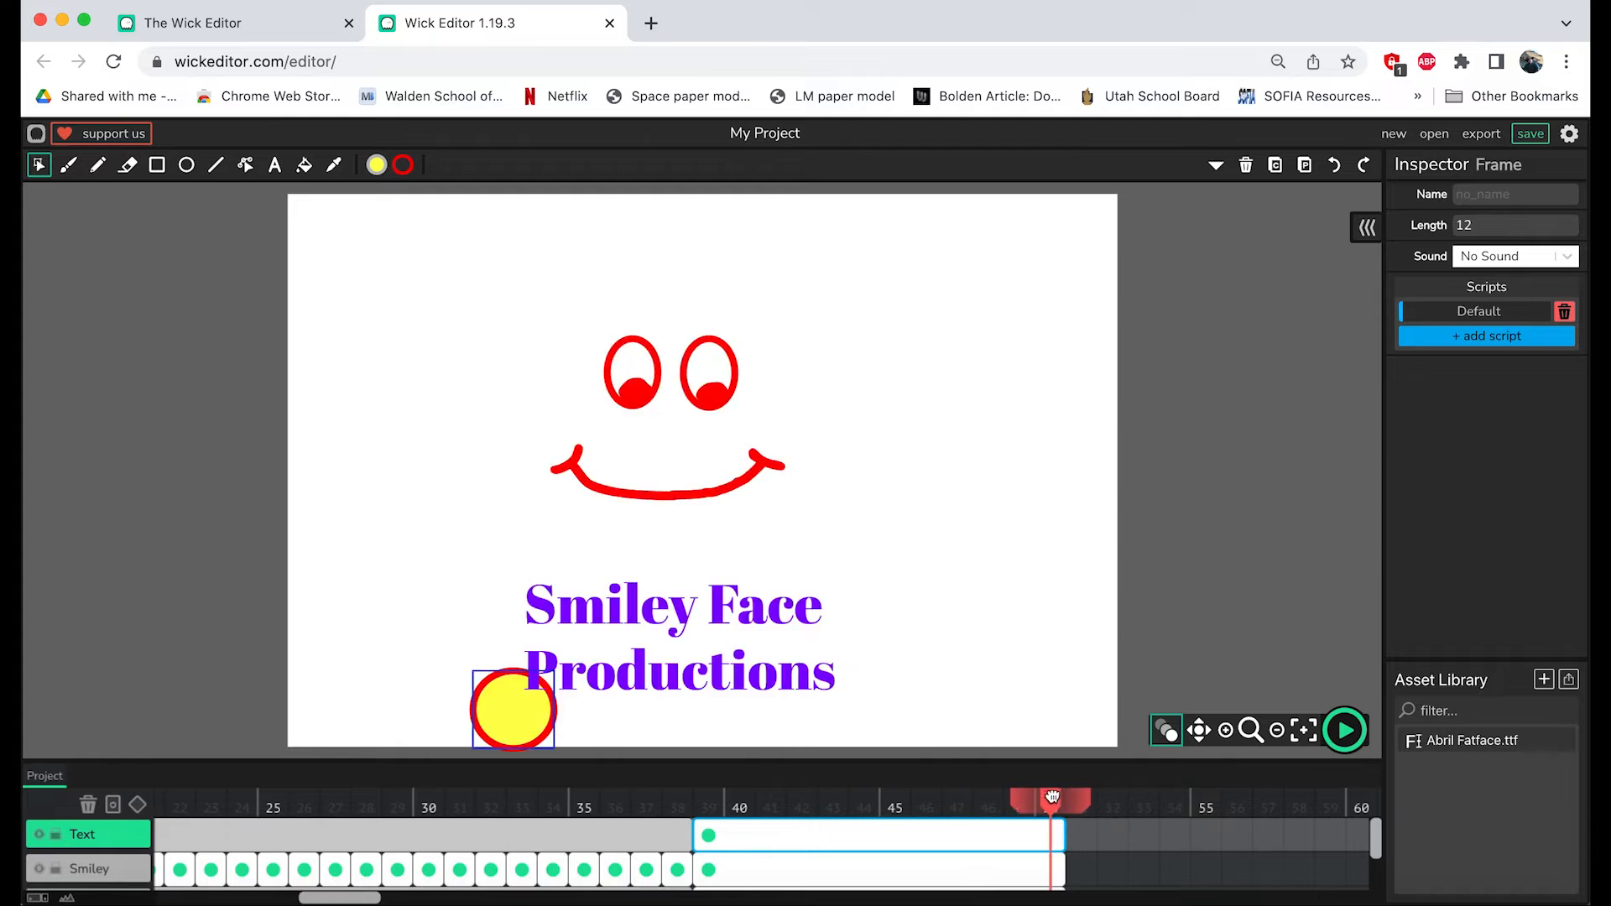
left_click(518, 723)
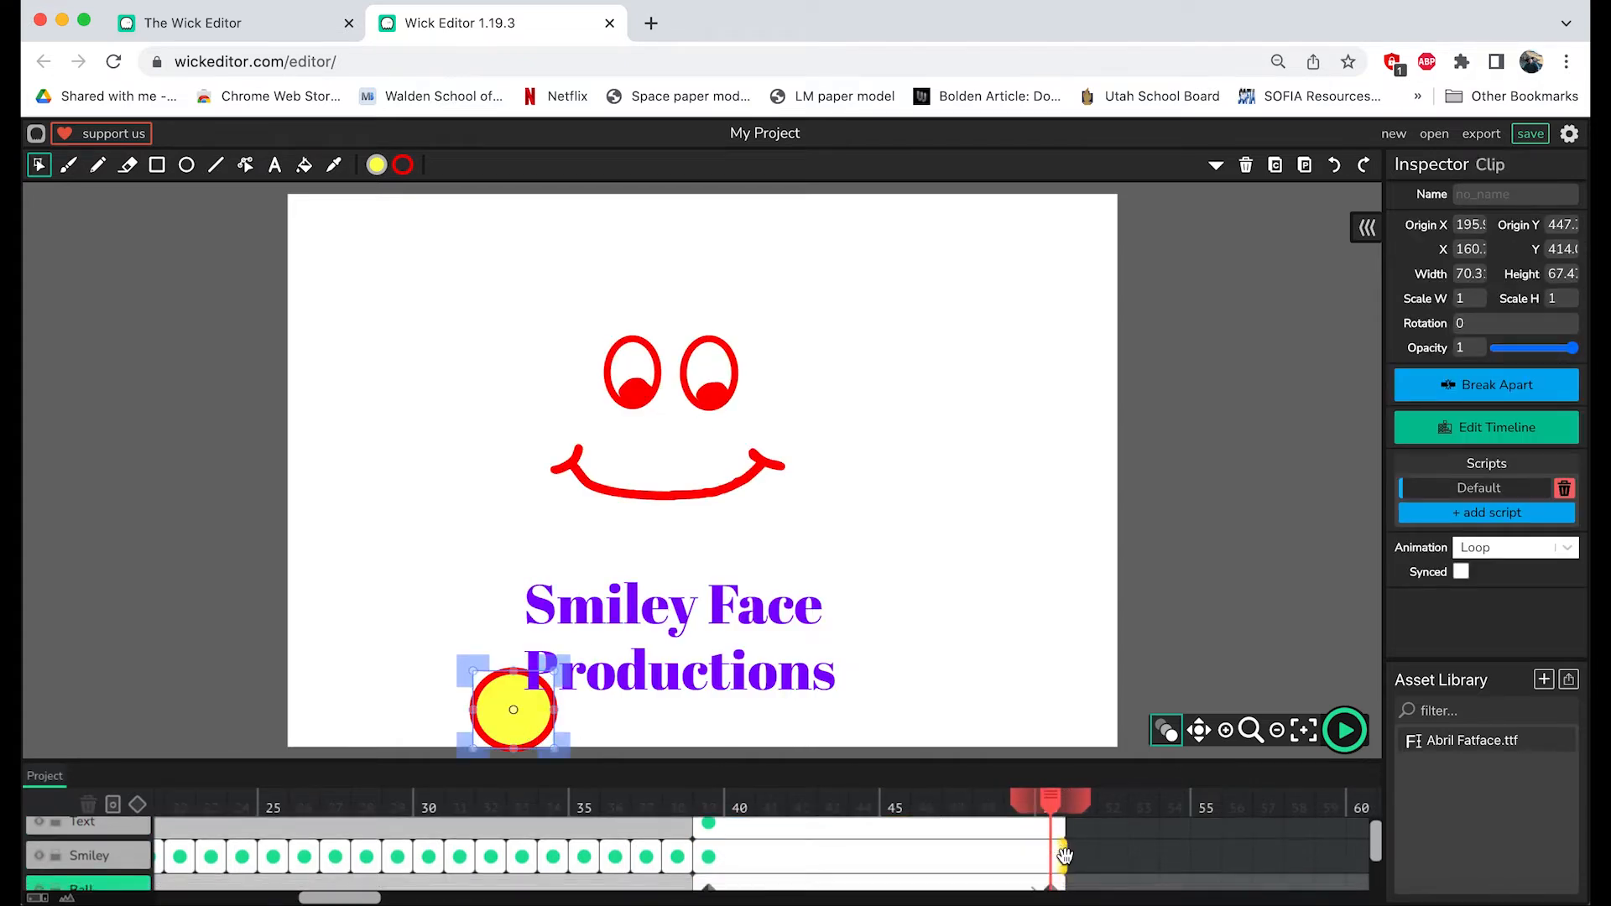
scroll(1059, 853, "down", 2)
scroll(1064, 854, "up", 1)
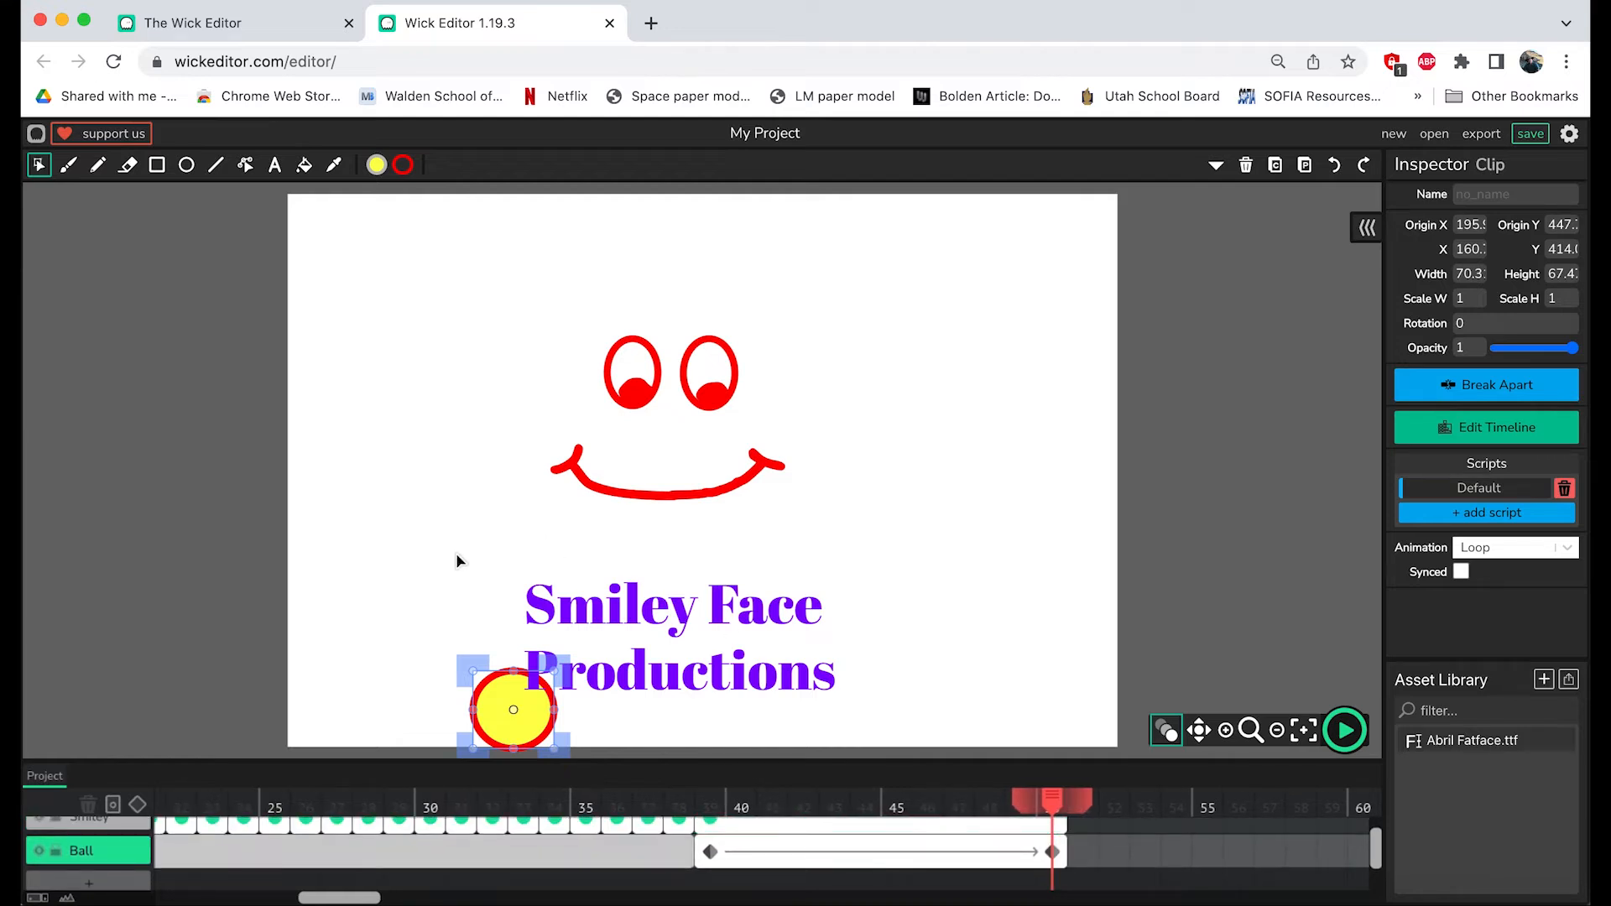
left_click_drag(474, 669, 448, 646)
left_click_drag(547, 722, 545, 686)
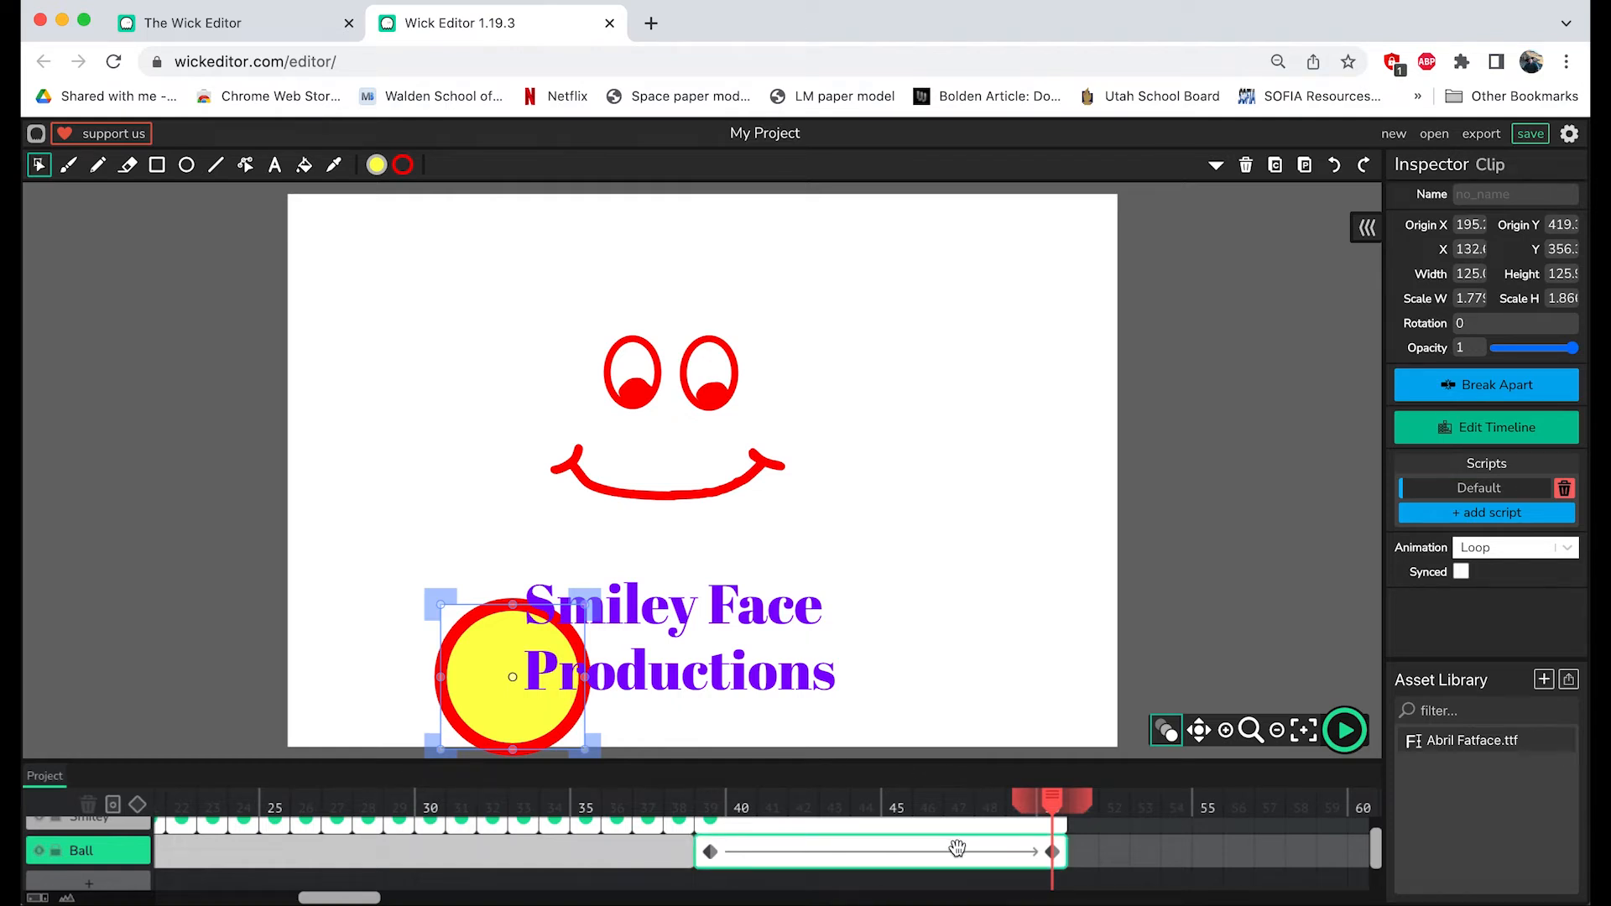
Step: Add ball keyframes by shifting it right into the canvas at frame 41 and right toward the smiley's mouth at frame 44
left_click_drag(1054, 801, 766, 797)
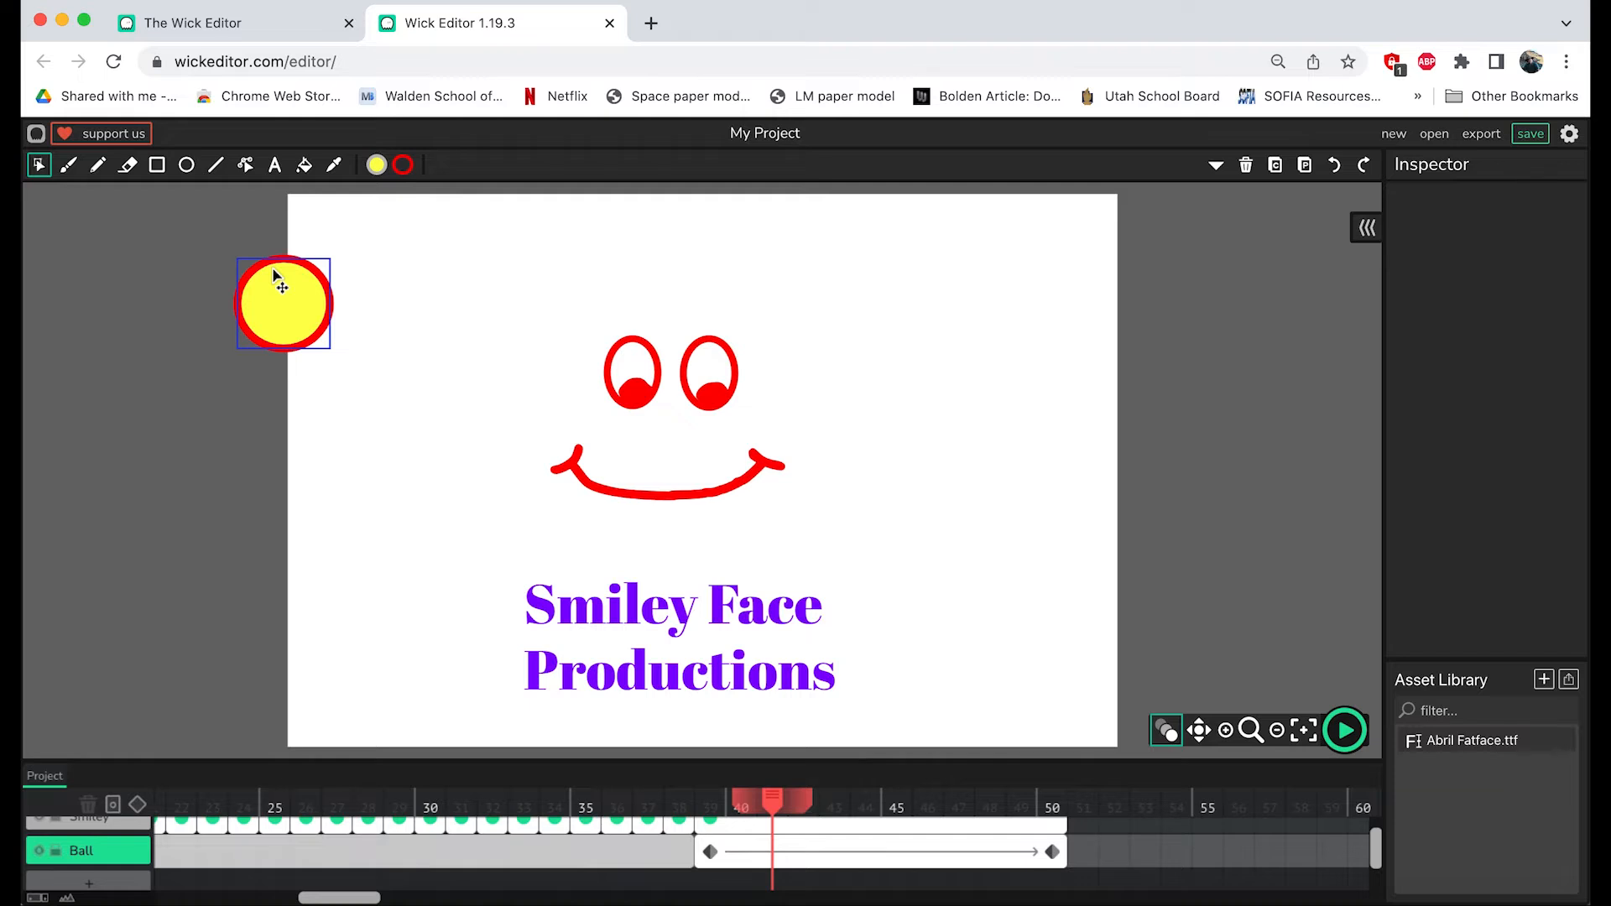
left_click_drag(302, 307, 395, 295)
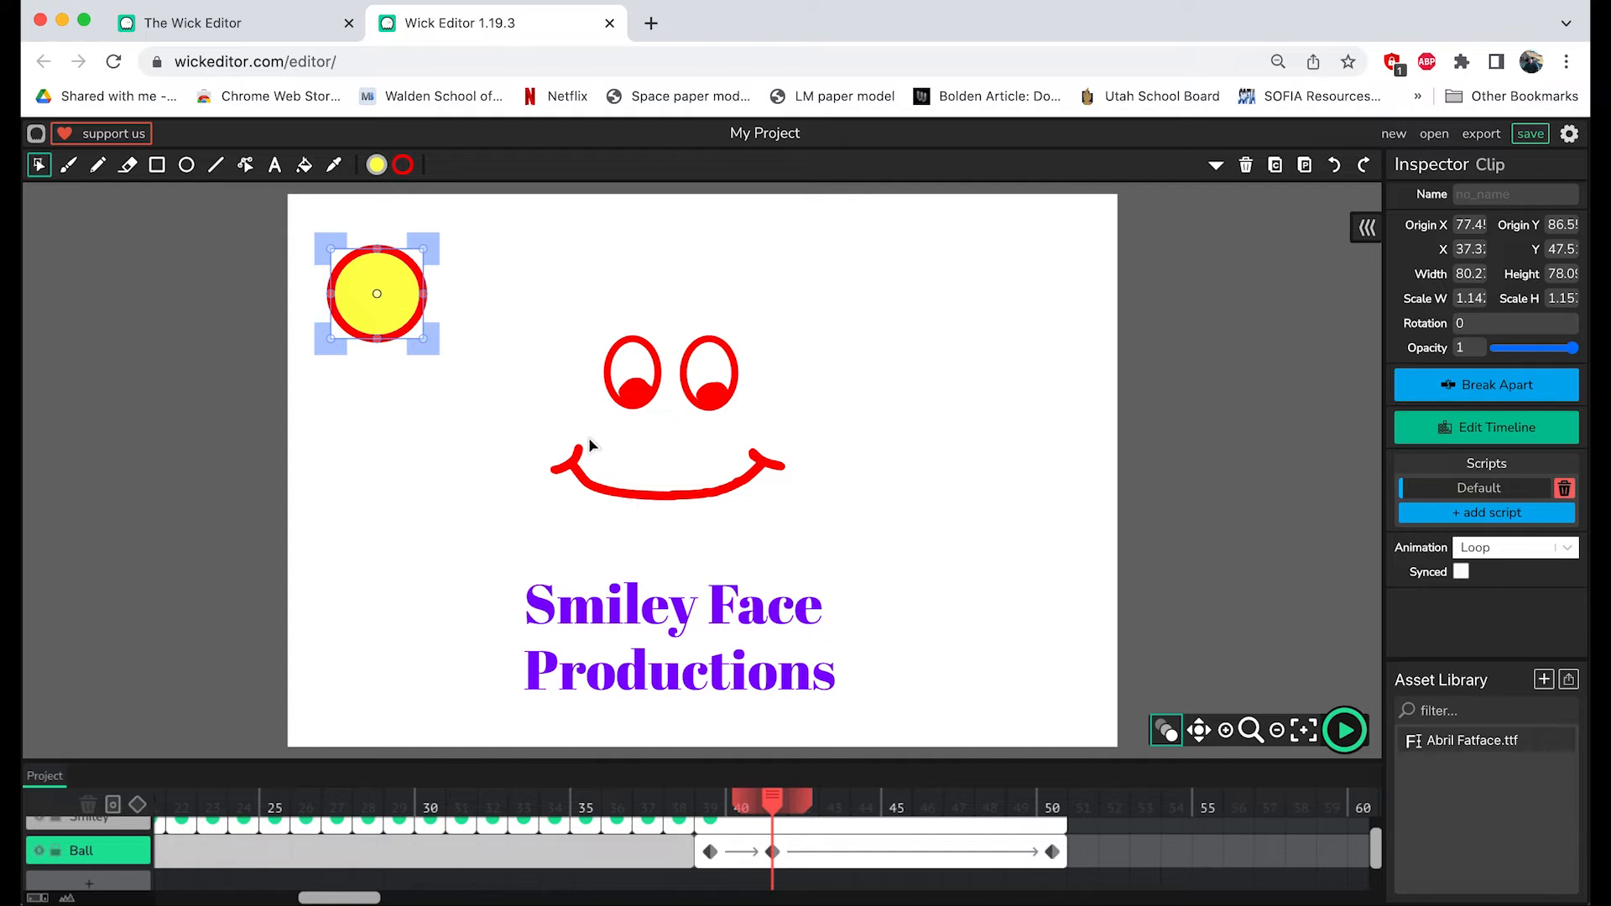
left_click_drag(772, 801, 851, 832)
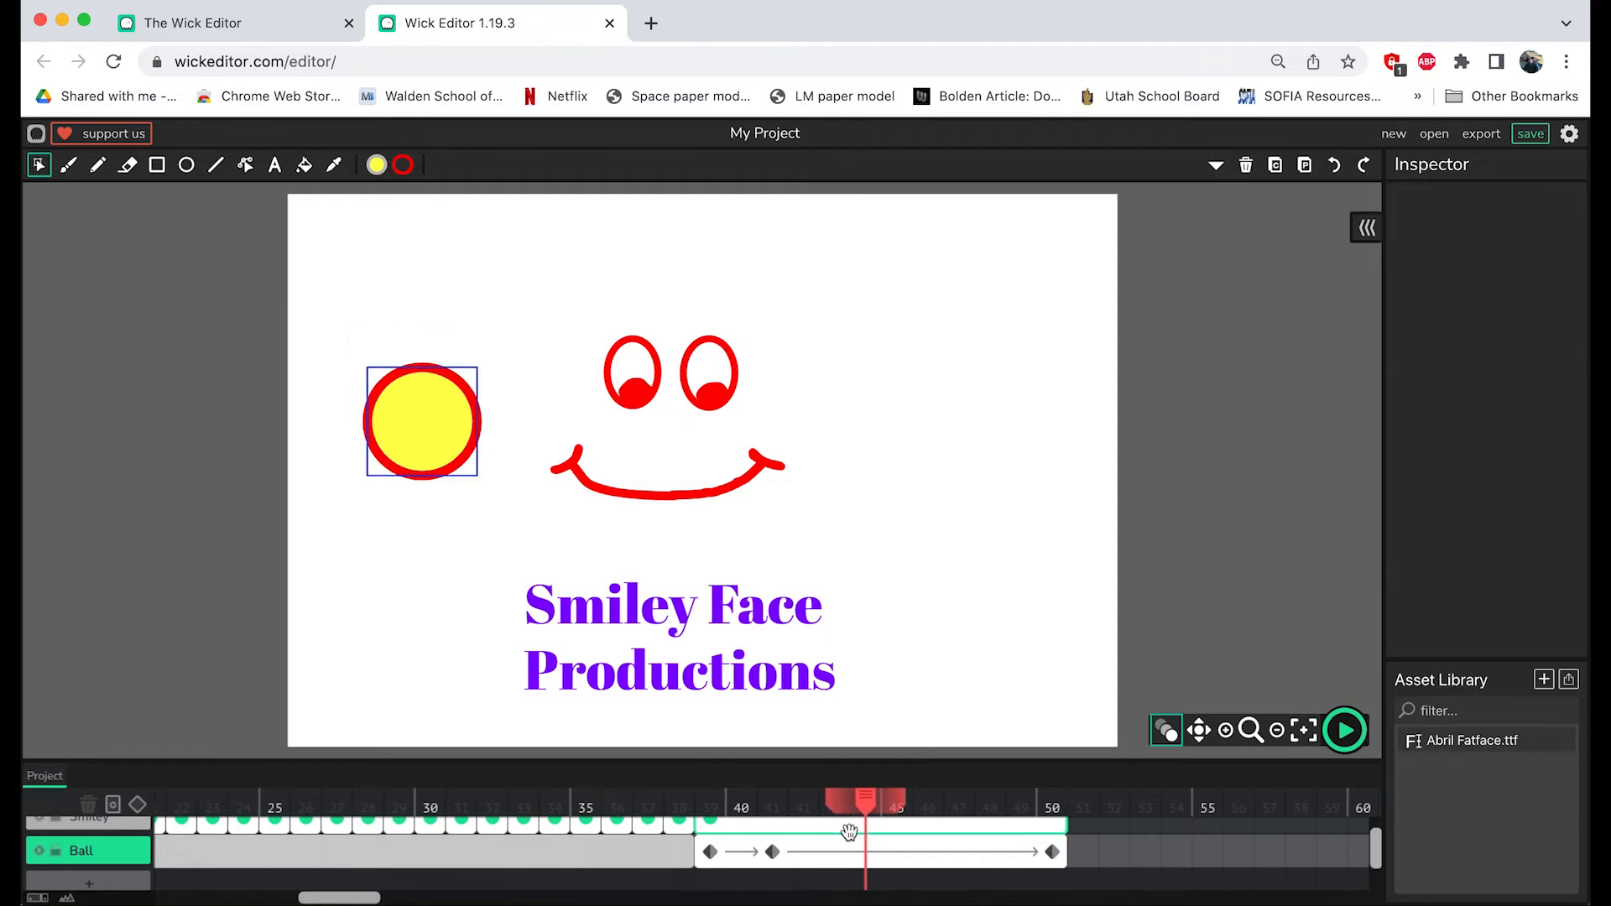
left_click_drag(446, 445, 499, 459)
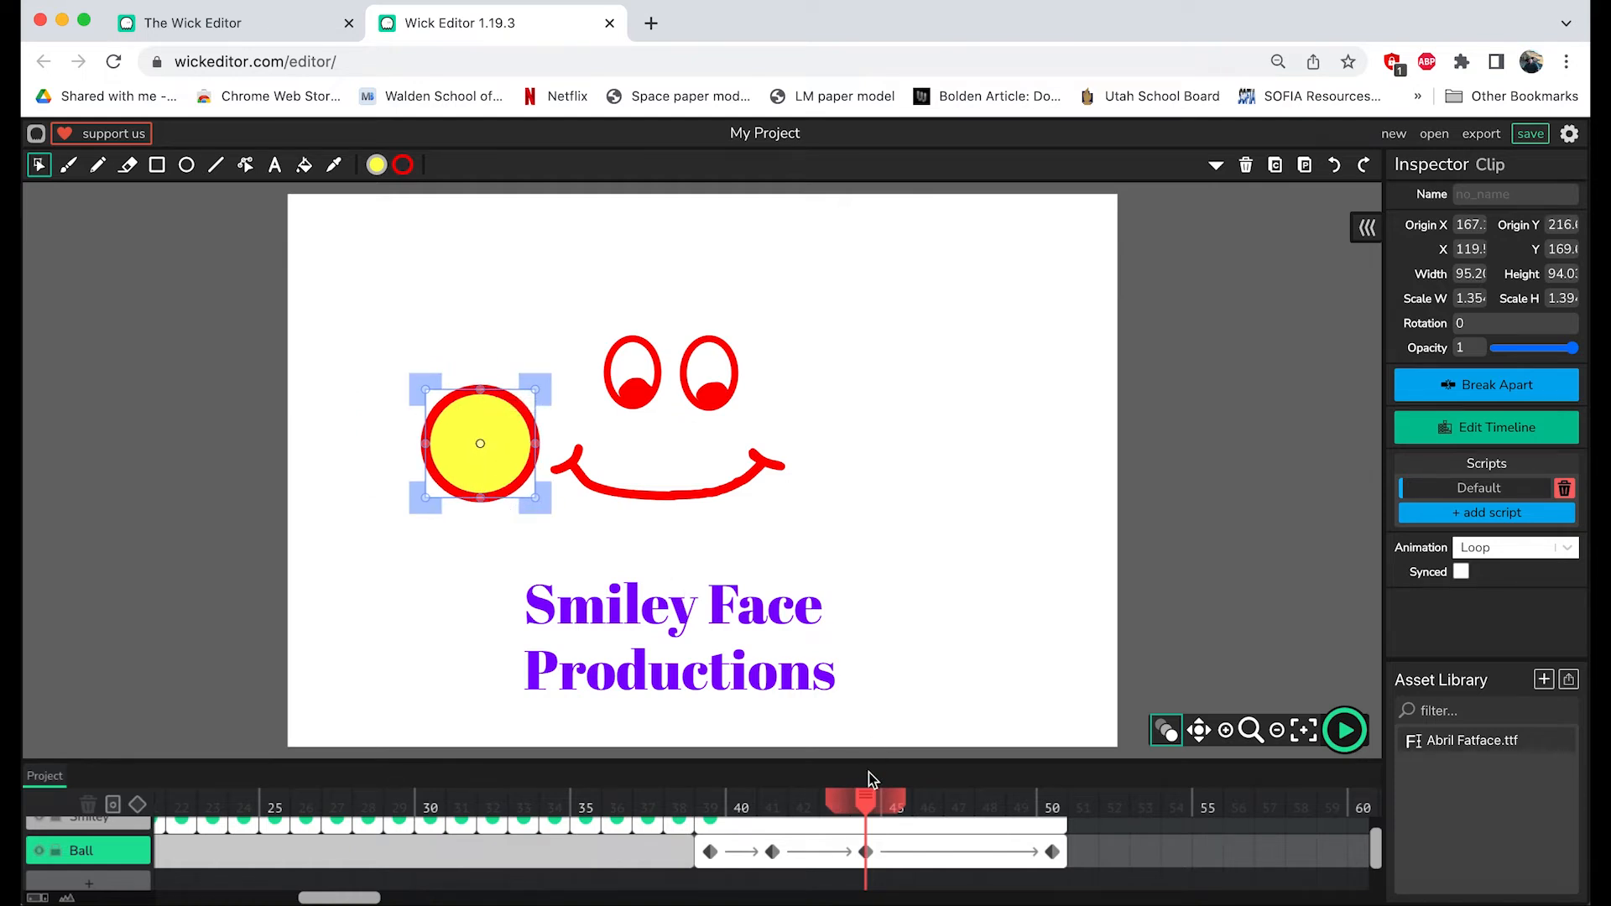
Step: Shift the ball down and right at frame 47, and slightly right along the canvas's bottom edge at frame 50
left_click_drag(896, 802, 941, 803)
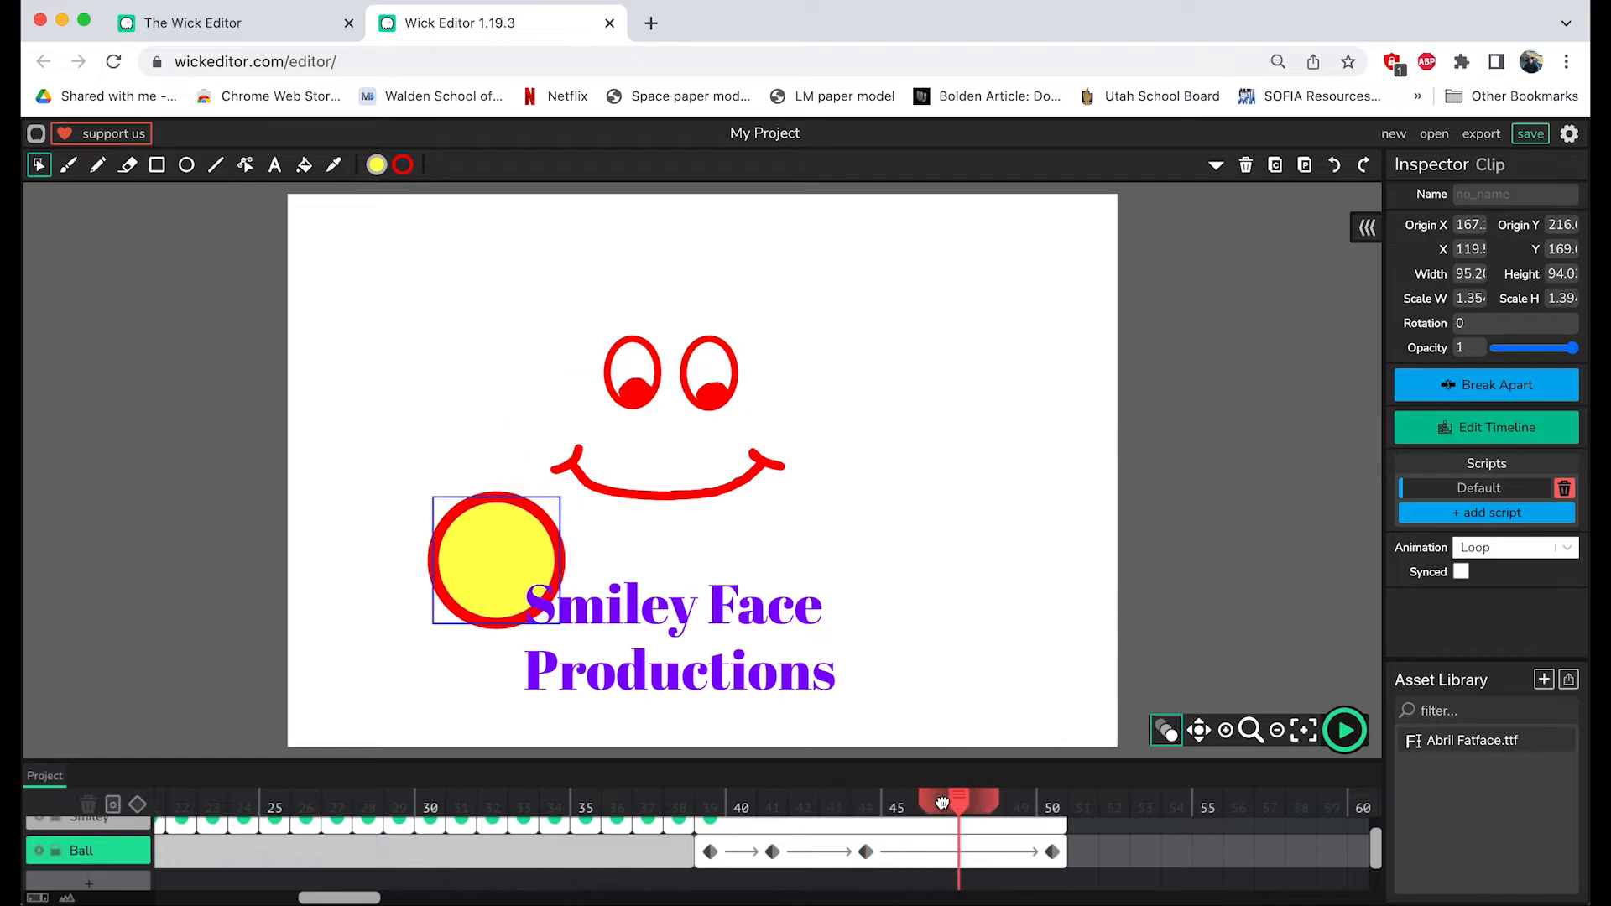
left_click_drag(531, 579, 557, 621)
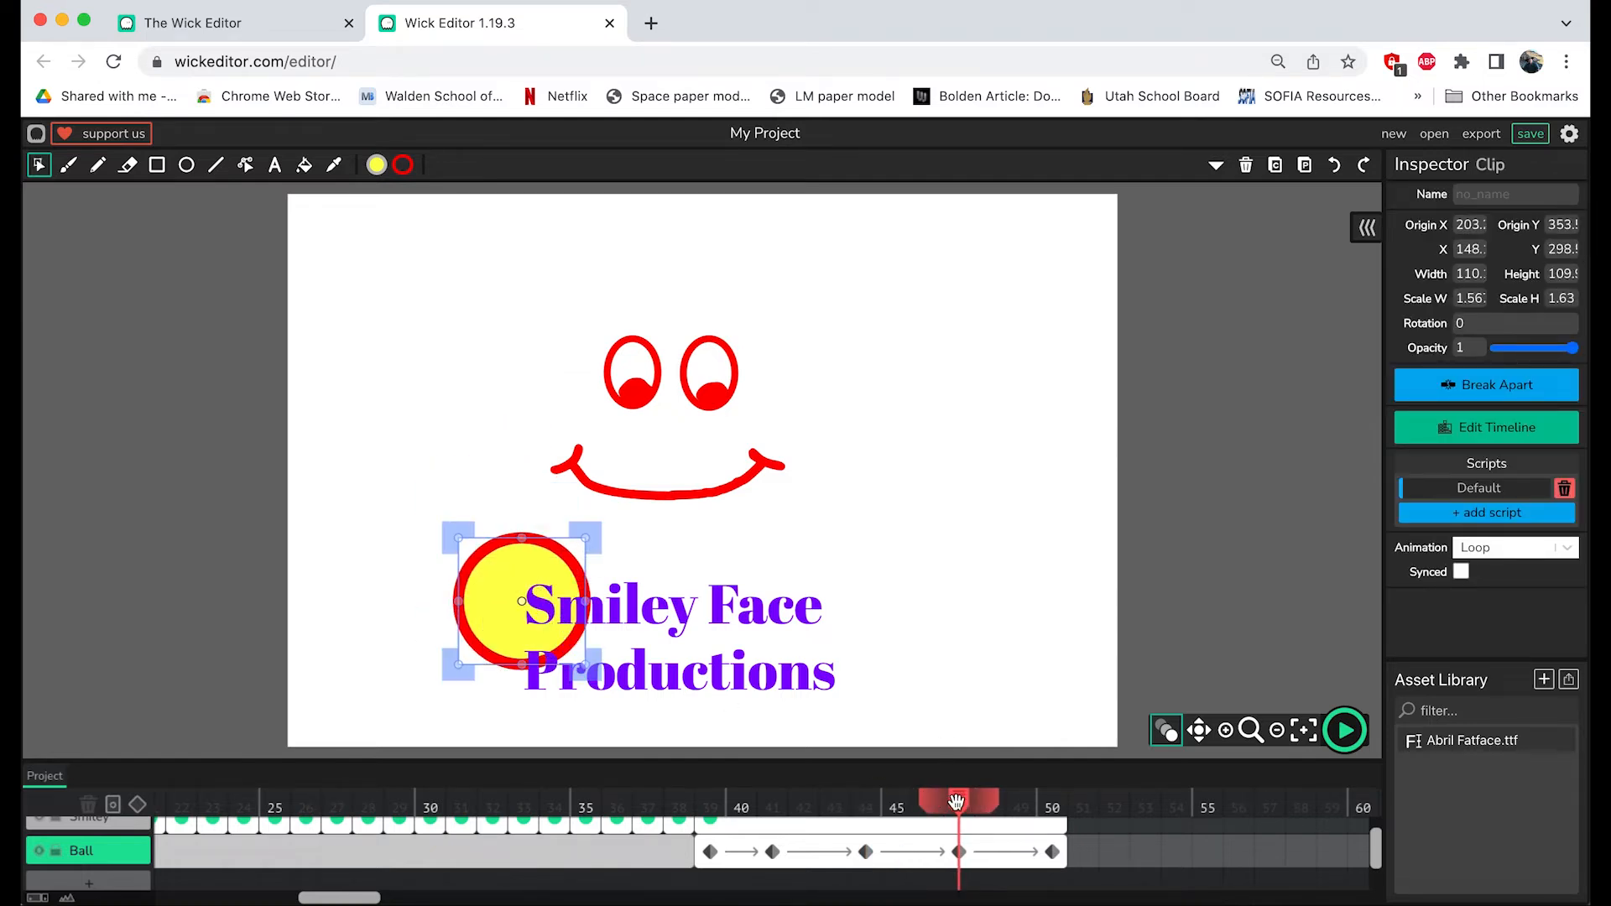
left_click_drag(956, 801, 1052, 802)
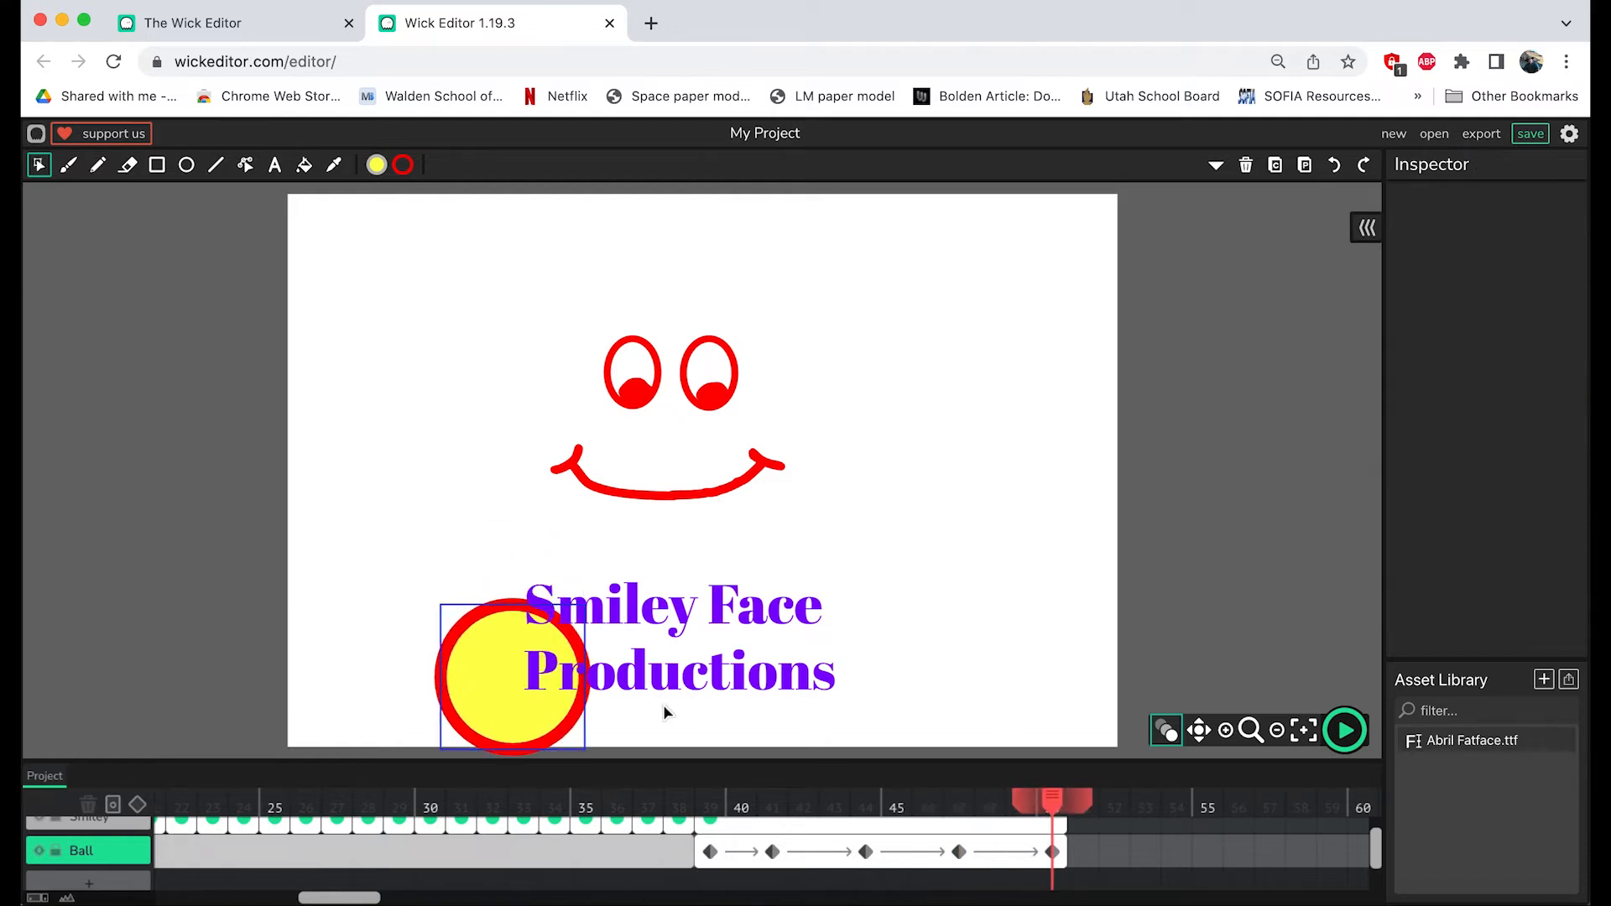
left_click_drag(547, 718, 566, 717)
mouse_move(1052, 801)
left_mouse_down()
mouse_move(708, 805)
mouse_move(675, 812)
mouse_move(1067, 807)
mouse_move(680, 824)
mouse_move(1050, 802)
mouse_move(640, 805)
mouse_move(1056, 787)
left_mouse_up()
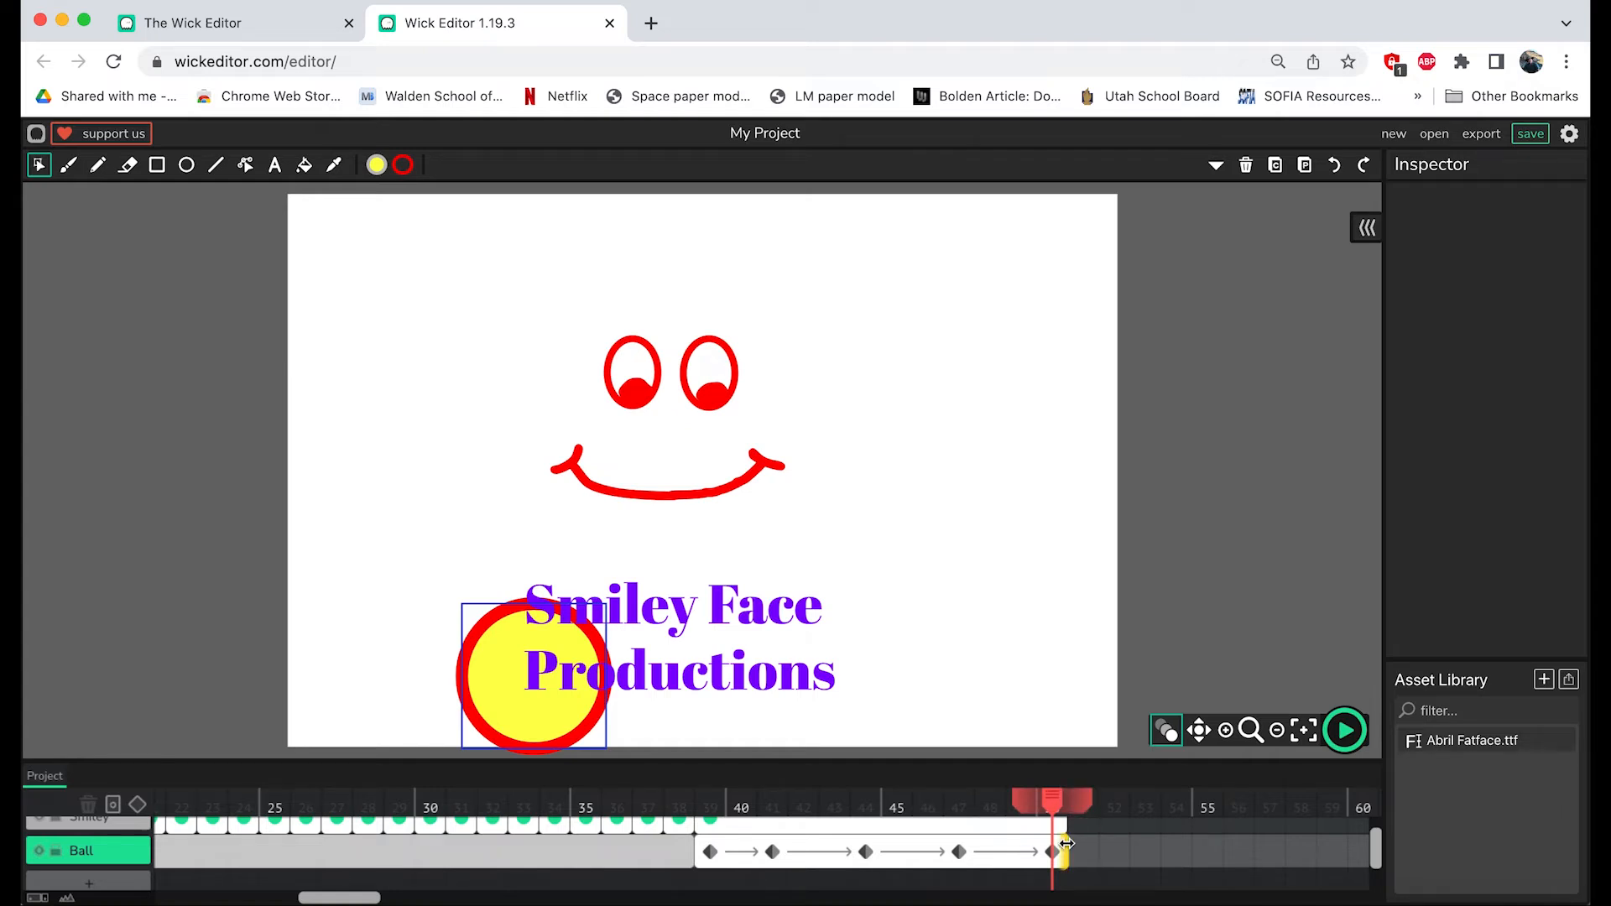
Step: Extend the last frames of the Ball, Text and Smiley layers to frame 57, giving each a length of 19
left_click_drag(1065, 843, 1281, 843)
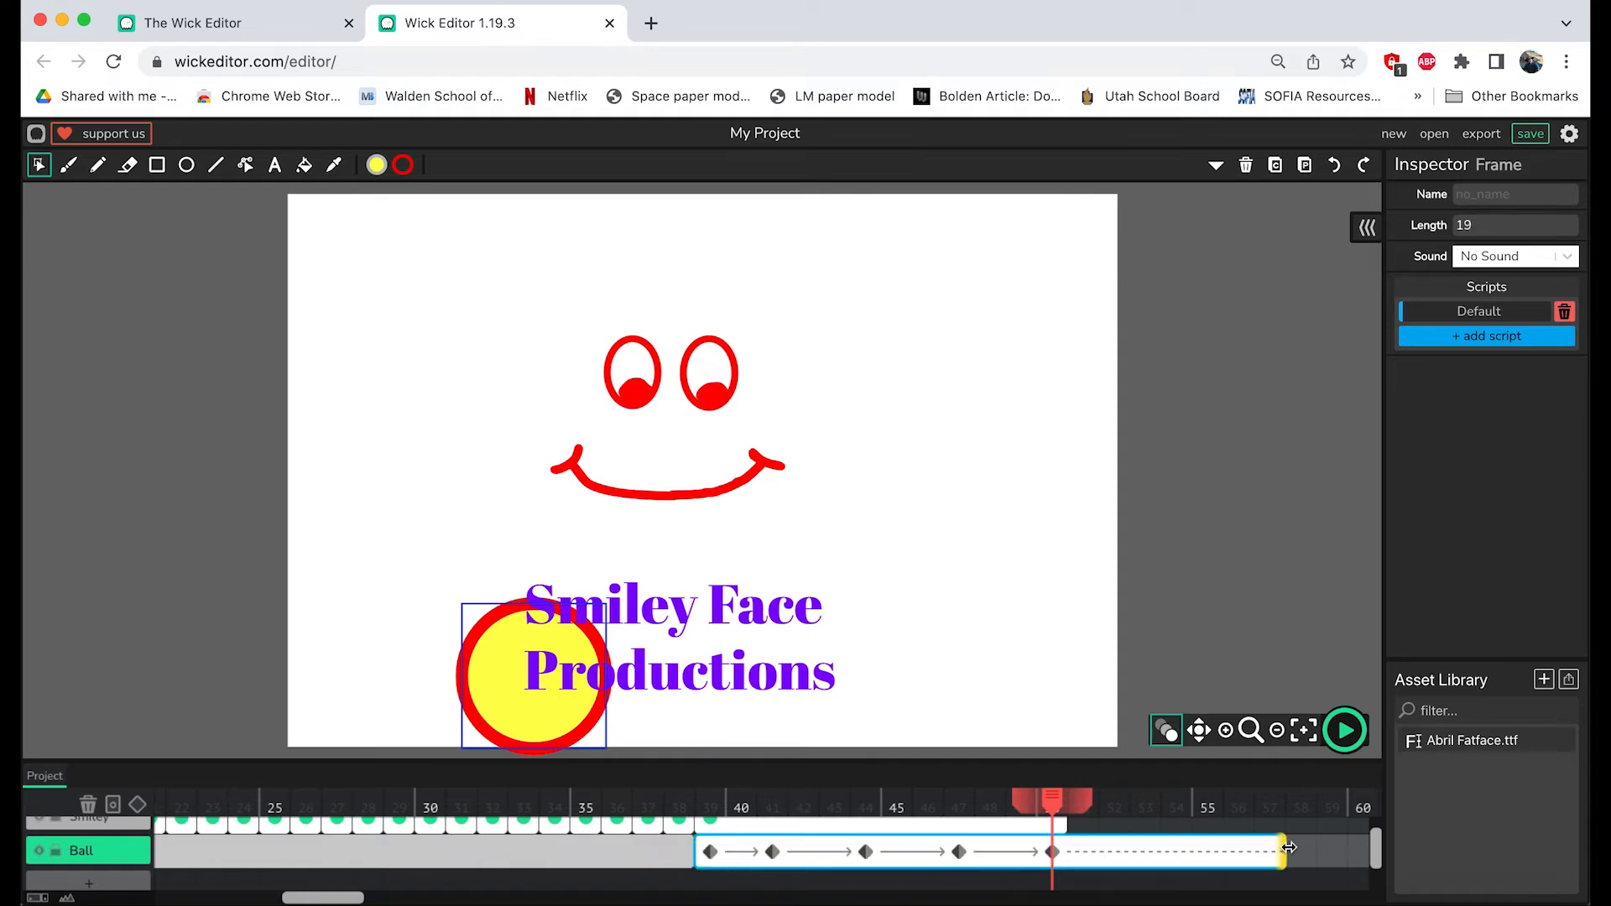
left_click(1269, 852)
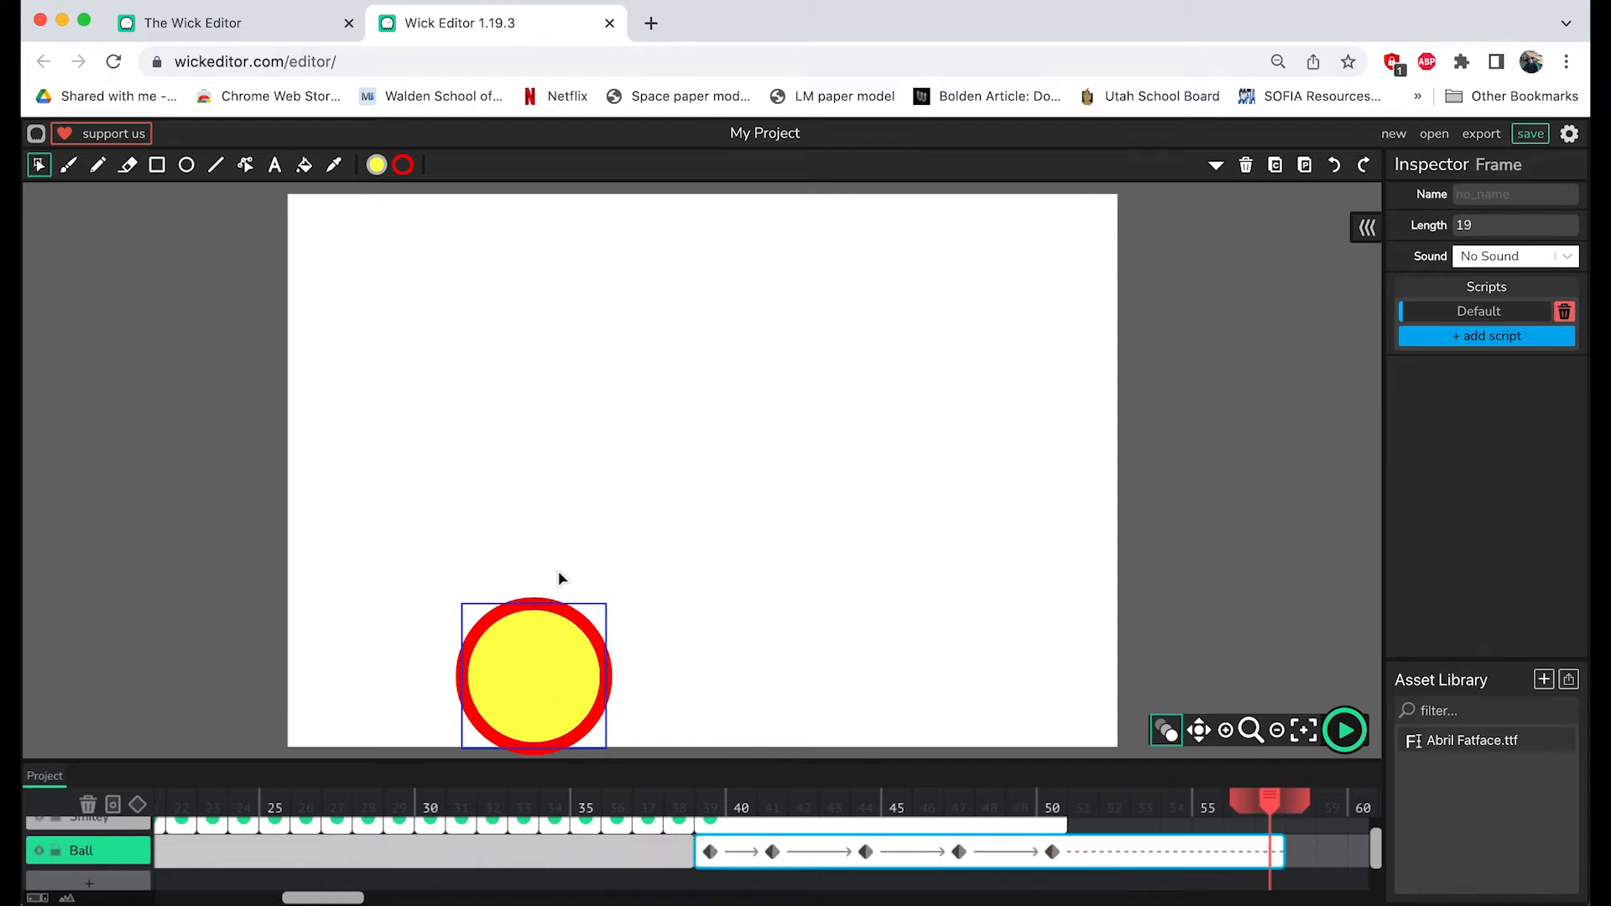
scroll(1081, 813, "up", 3)
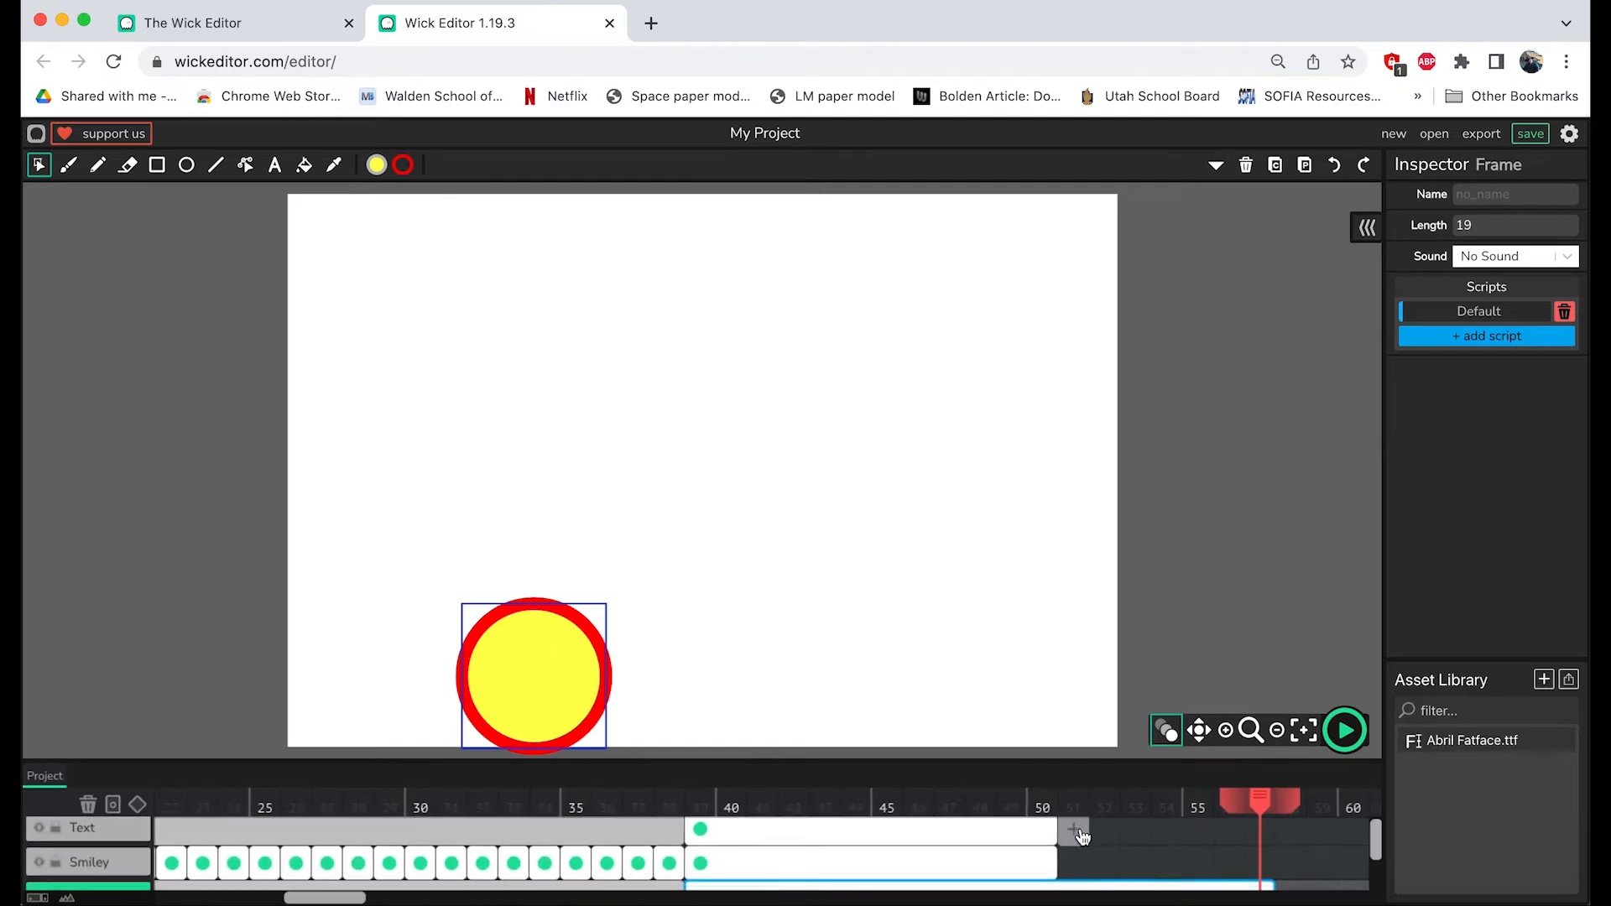
left_click_drag(1061, 836, 1267, 824)
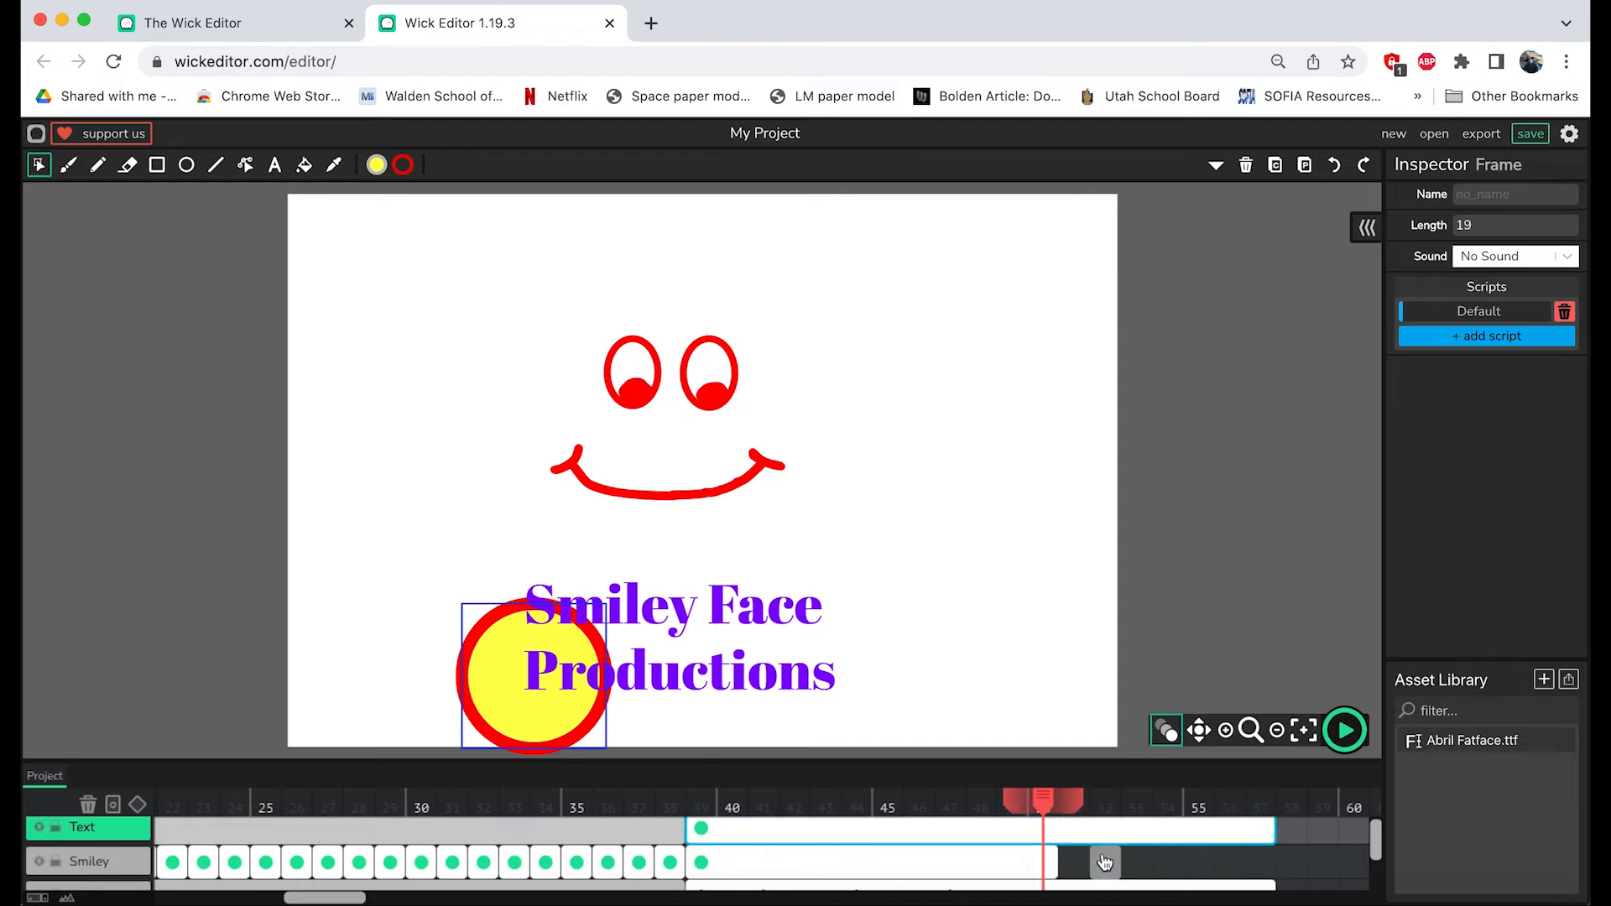
left_click_drag(1055, 861, 1269, 858)
scroll(1268, 854, "down", 1)
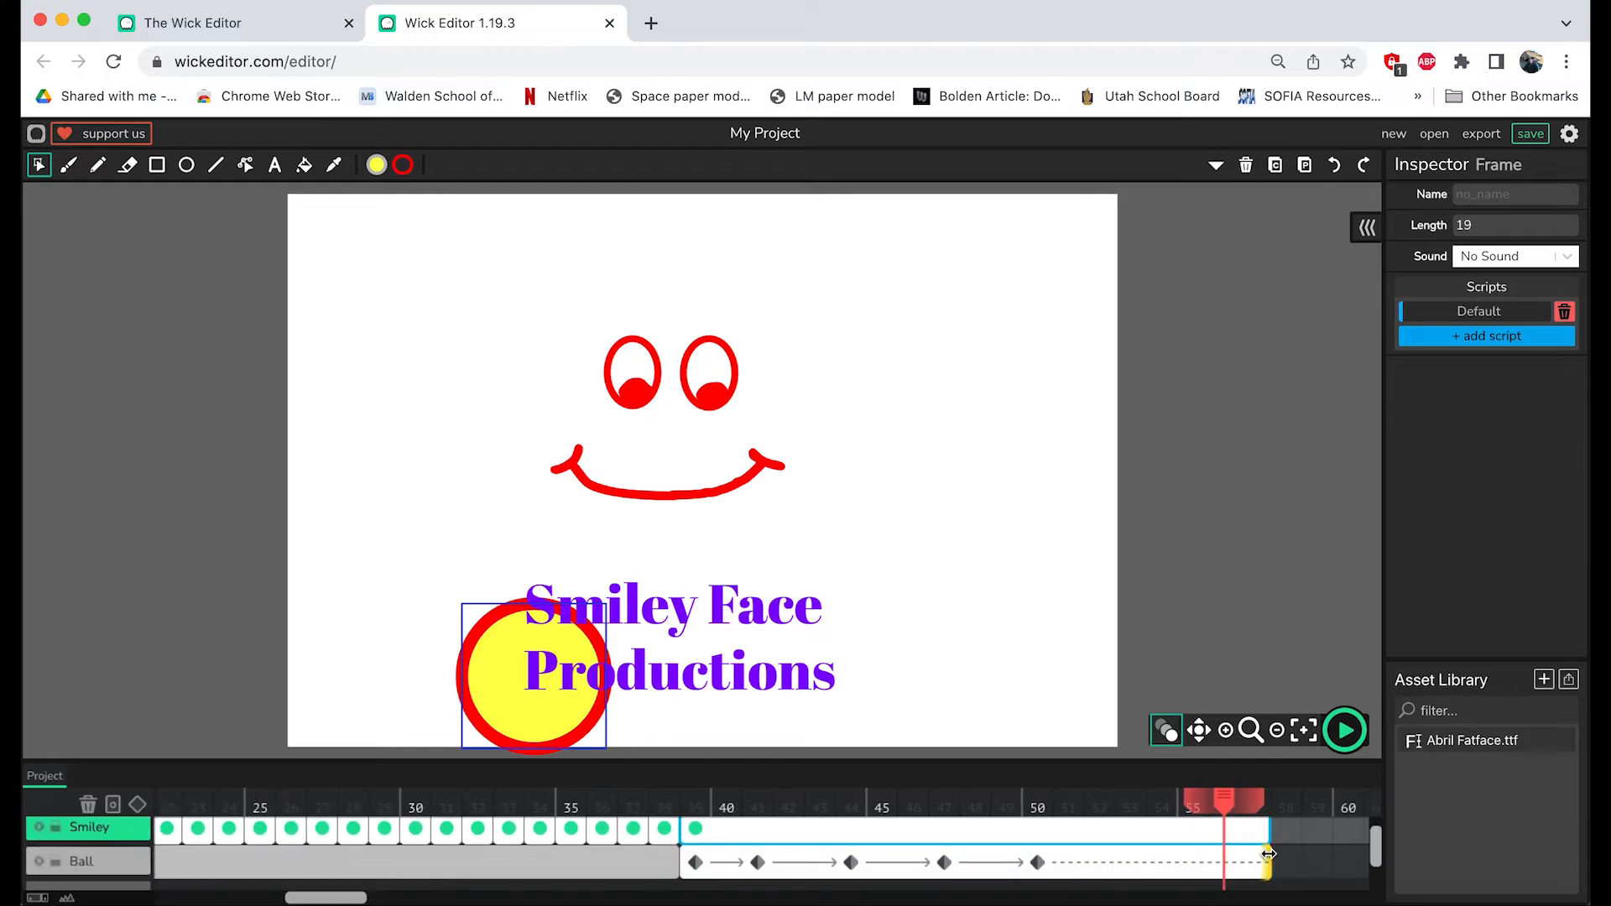
Step: At frame 57, center the ball behind the smiley's eyes and mouth and enlarge it to about 276 by 273
left_click(1256, 862)
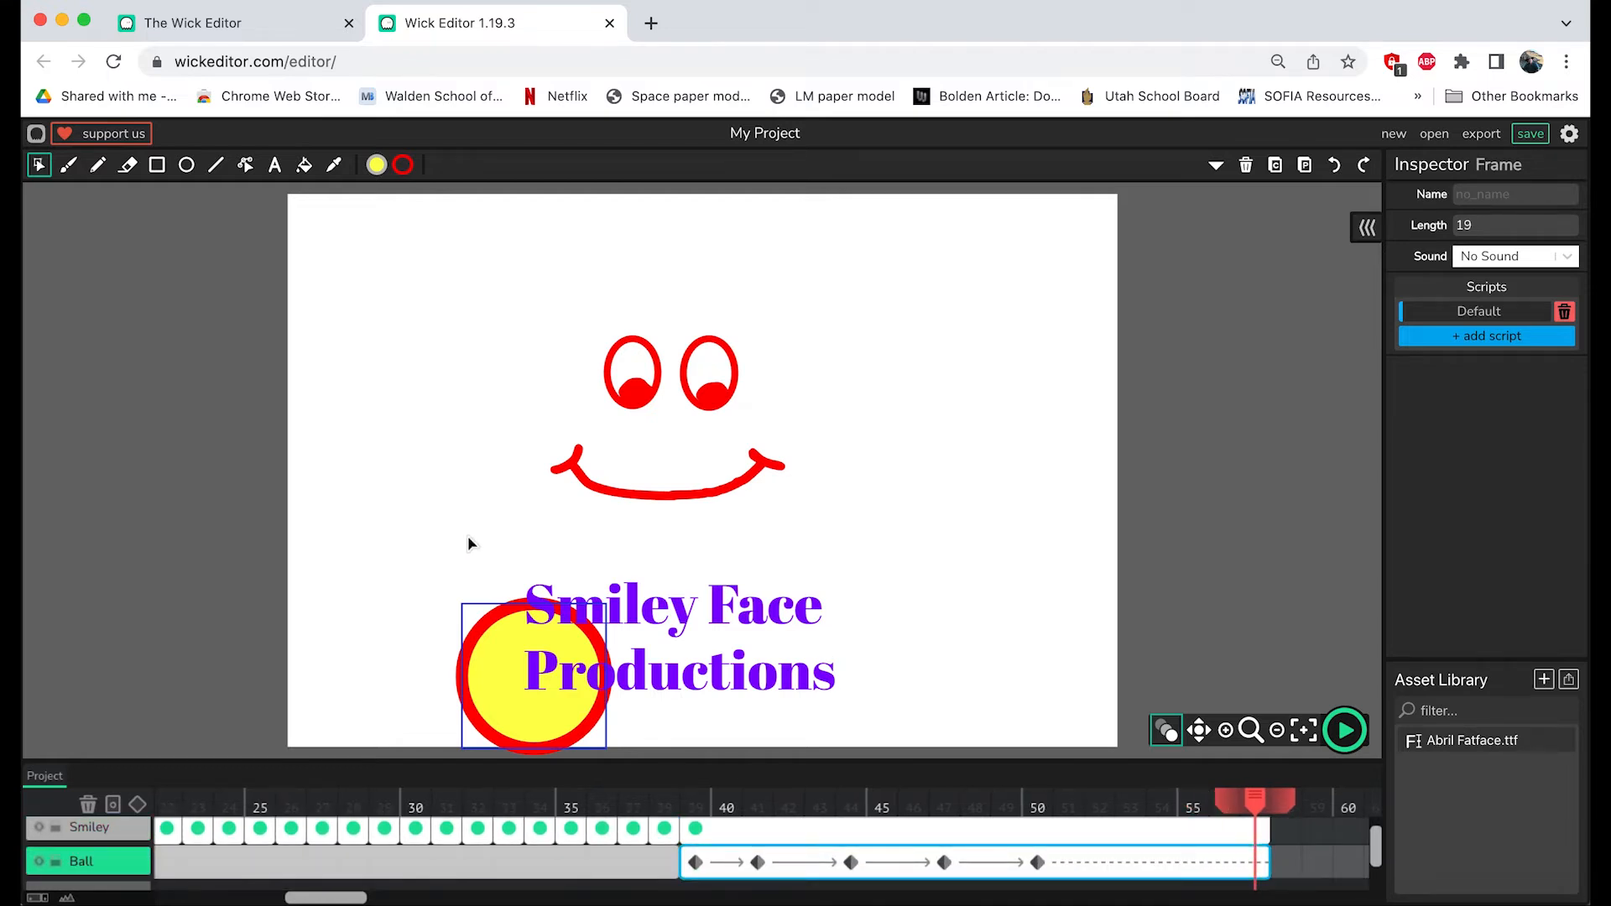
left_click_drag(501, 646, 625, 411)
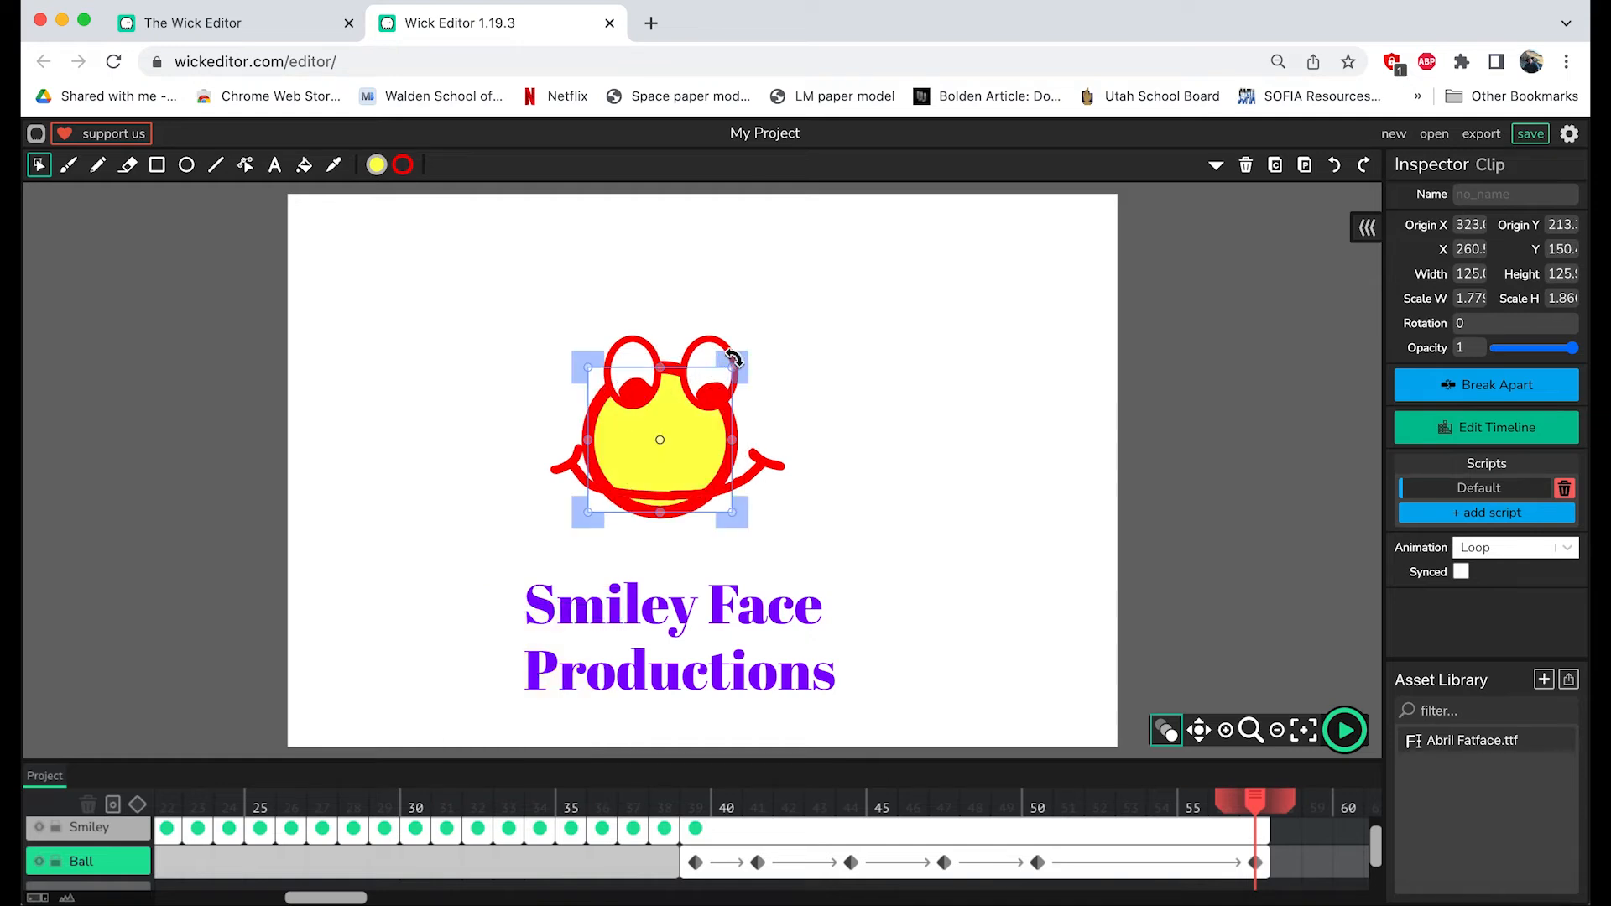
left_click_drag(731, 371, 800, 313)
left_click_drag(799, 313, 799, 313)
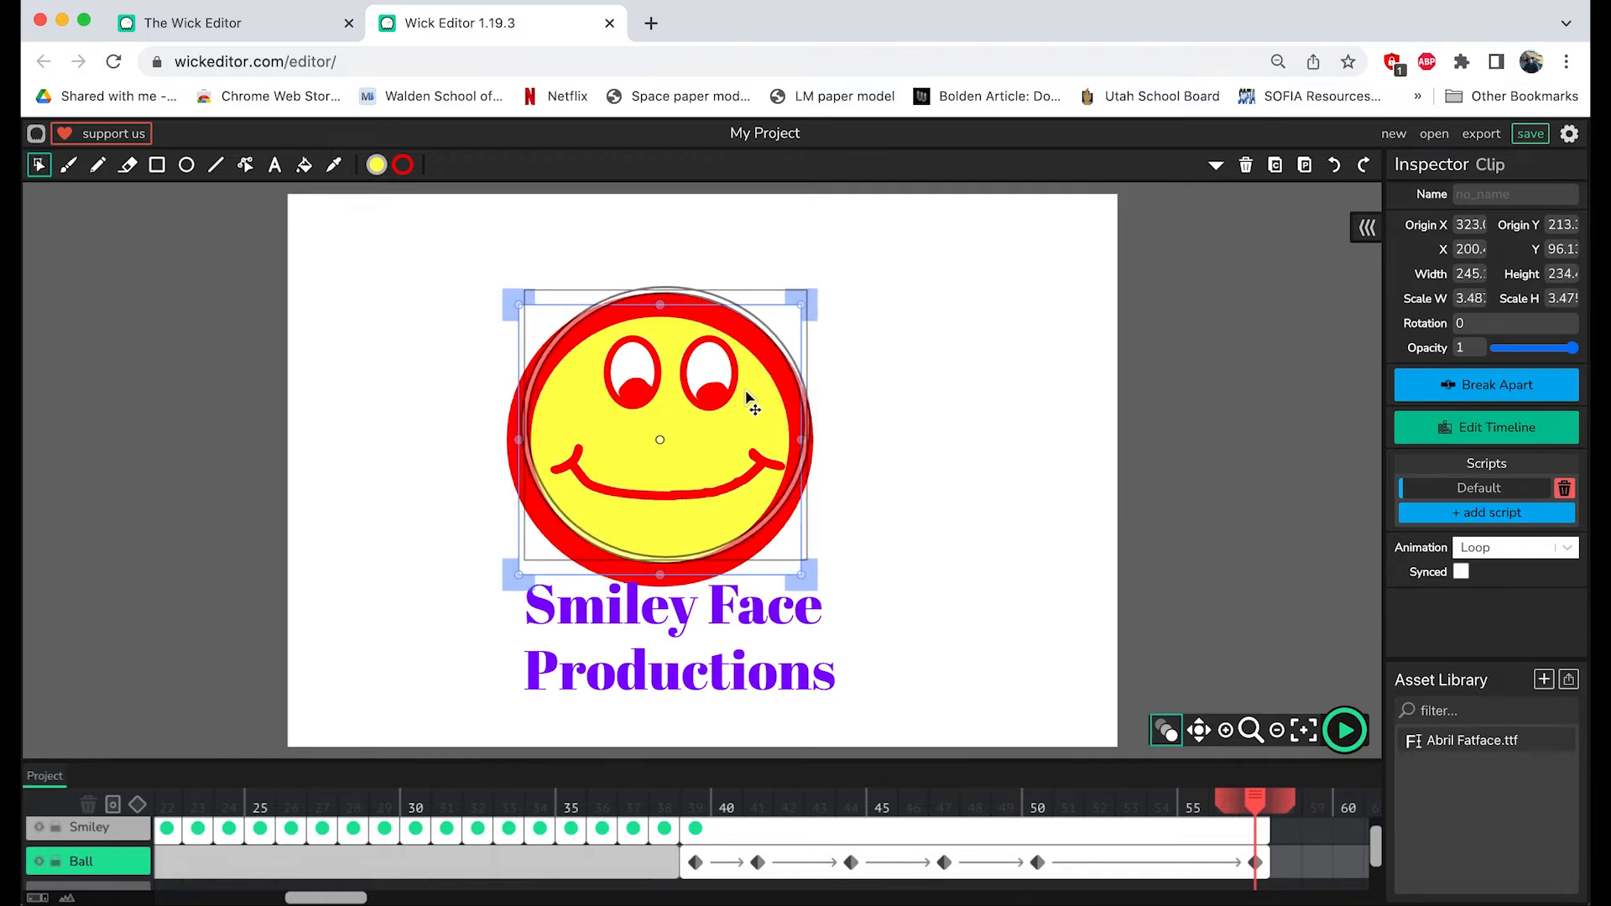
left_click_drag(805, 295, 825, 275)
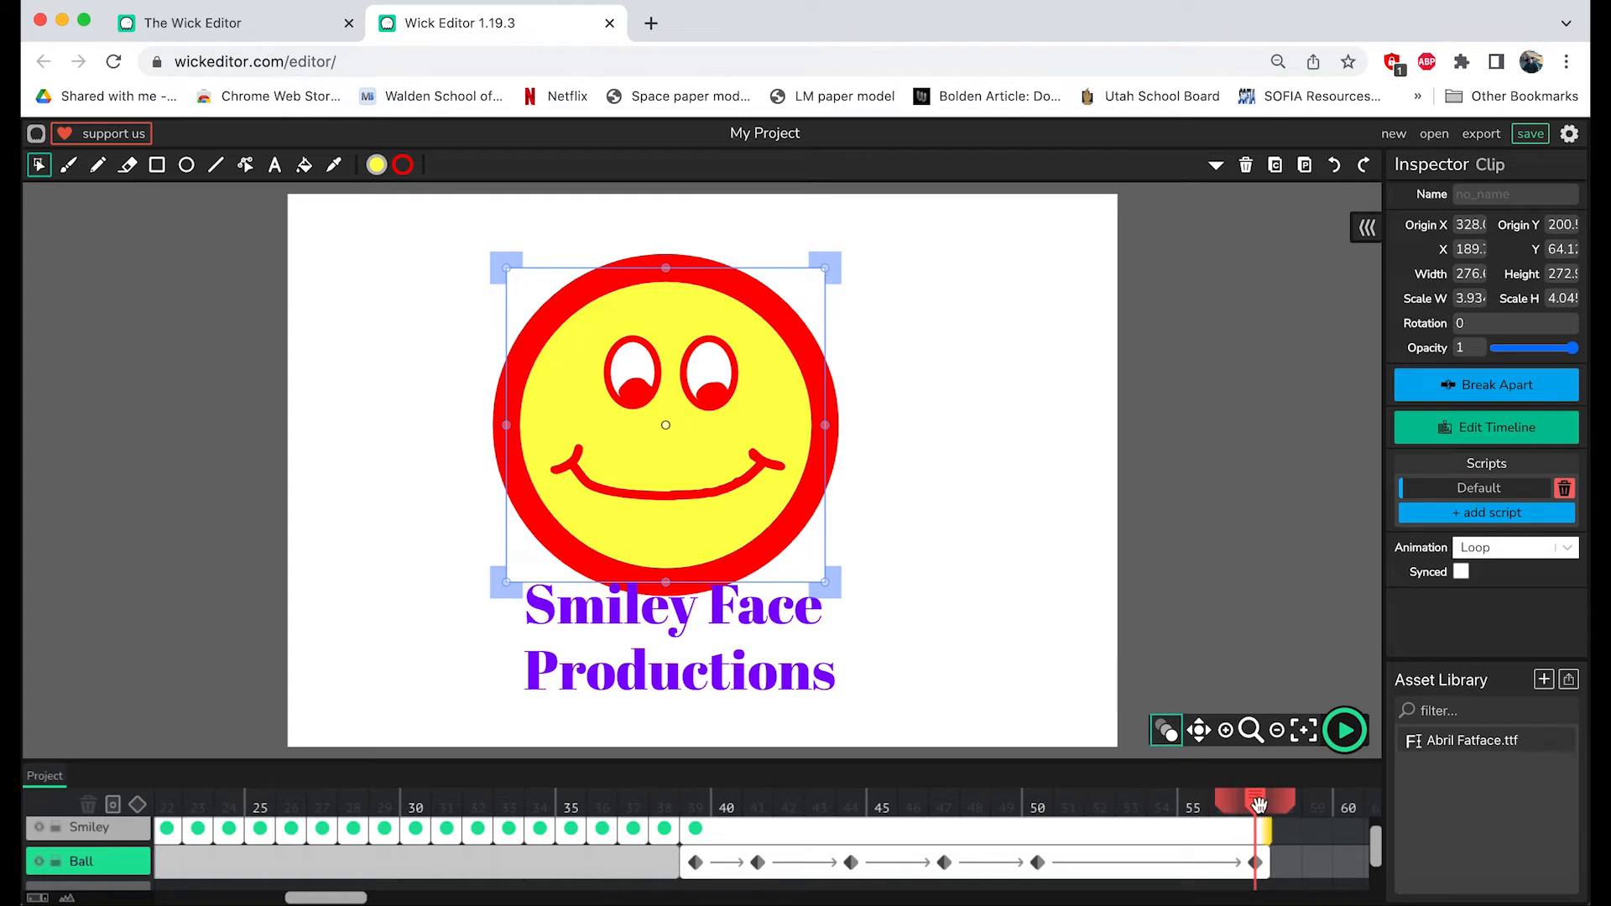
Step: At frame 52, move the ball slightly up and left, and return the playhead to frame 57
left_click_drag(1239, 799, 1096, 825)
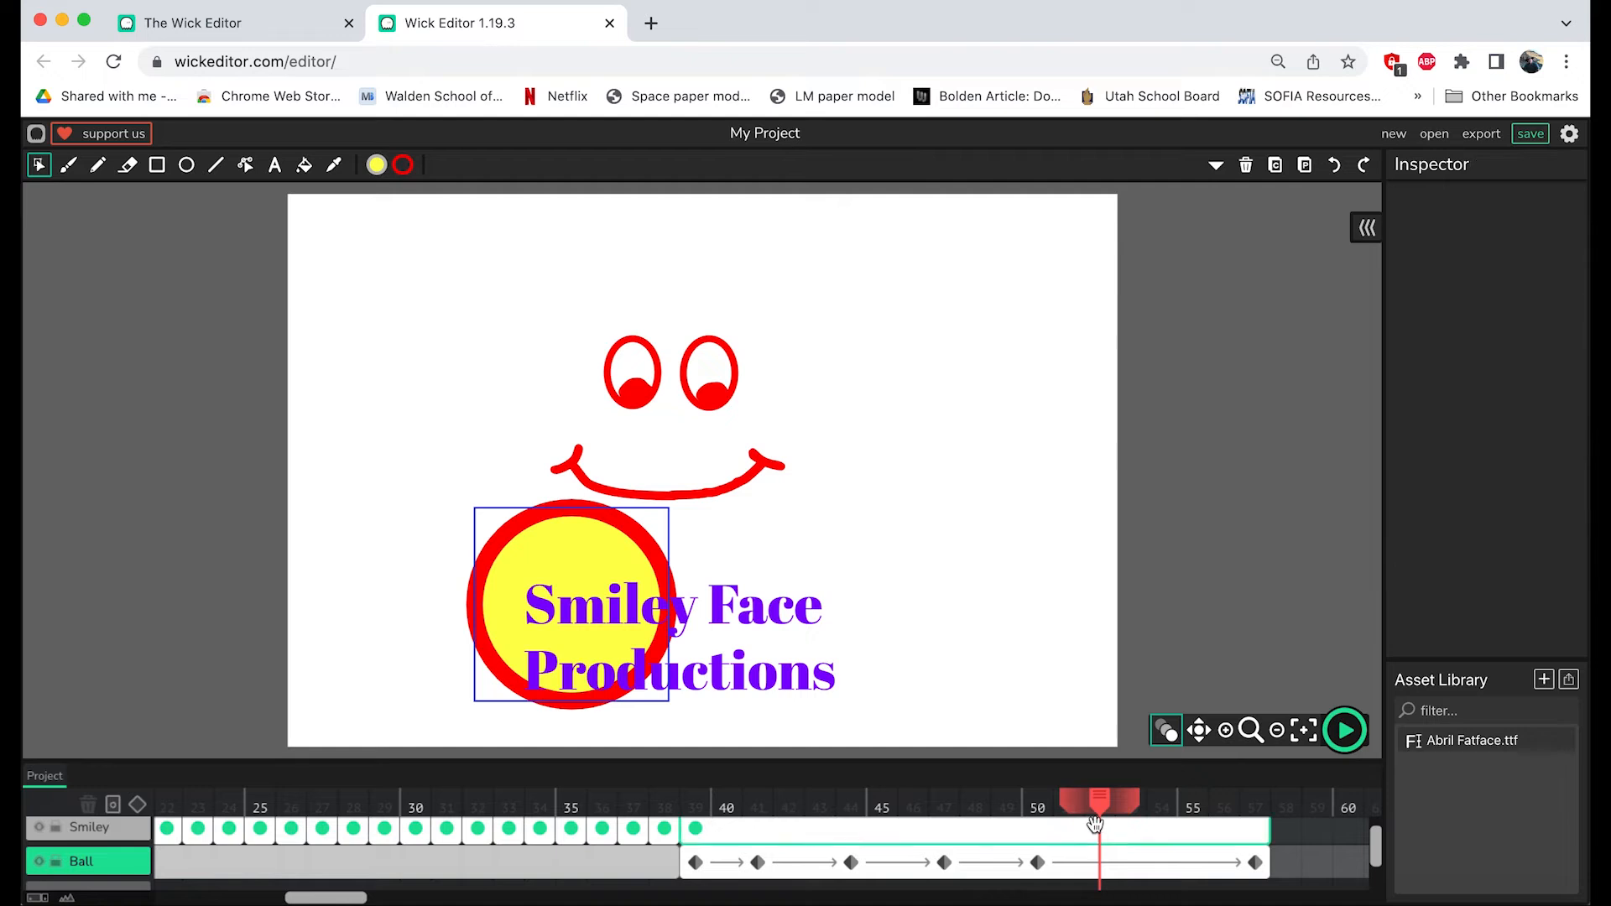
left_click_drag(576, 547, 554, 506)
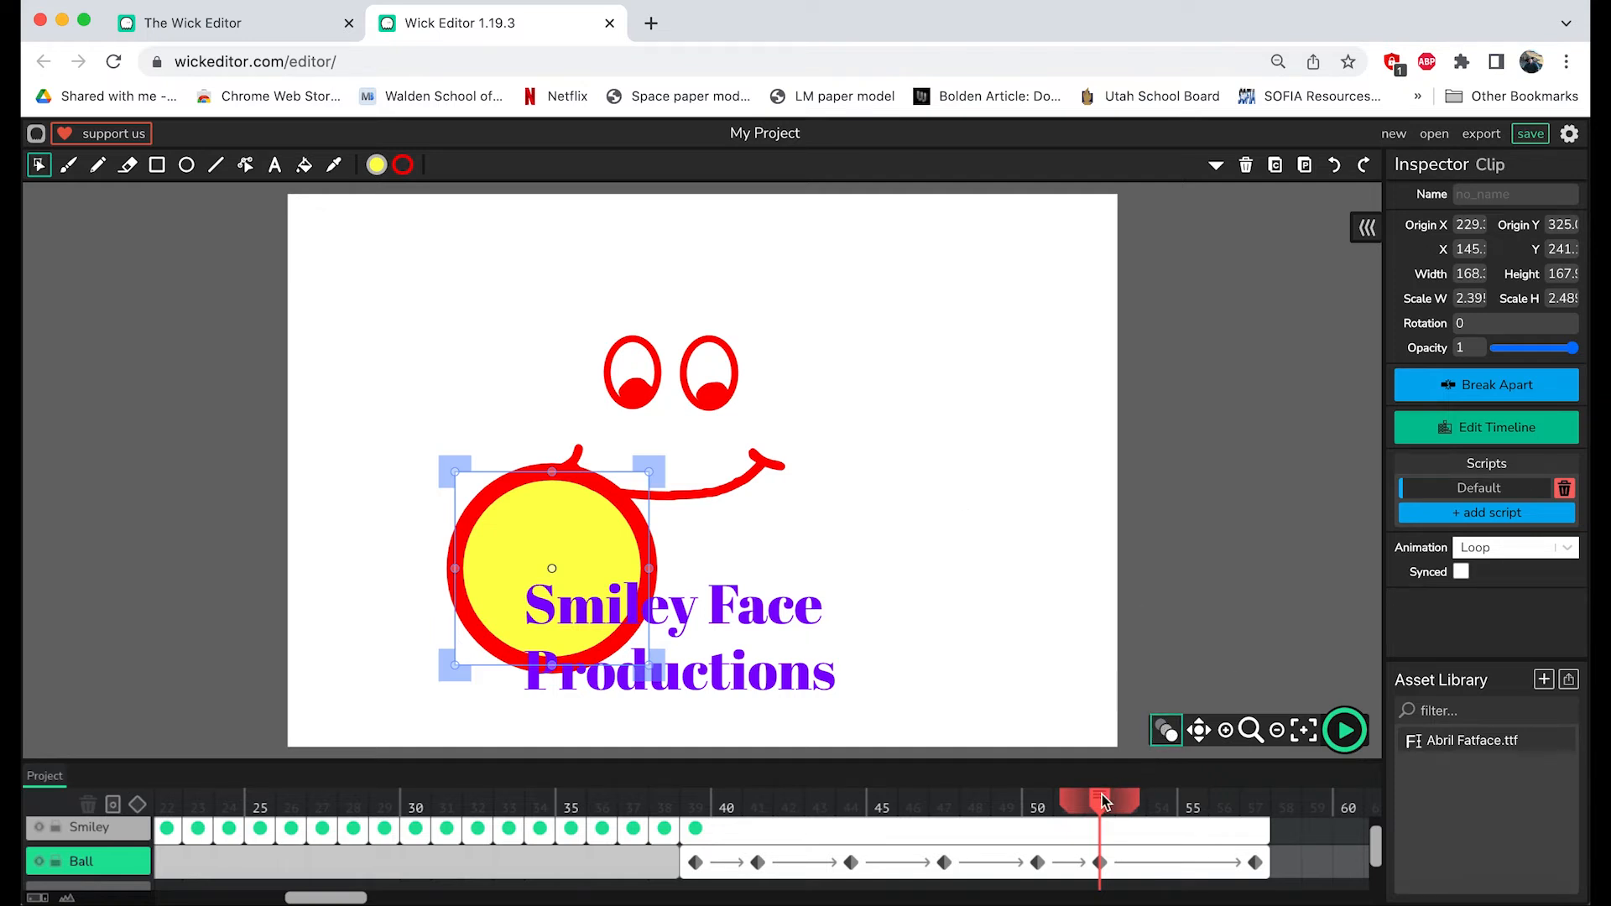
left_click_drag(1097, 801, 1262, 755)
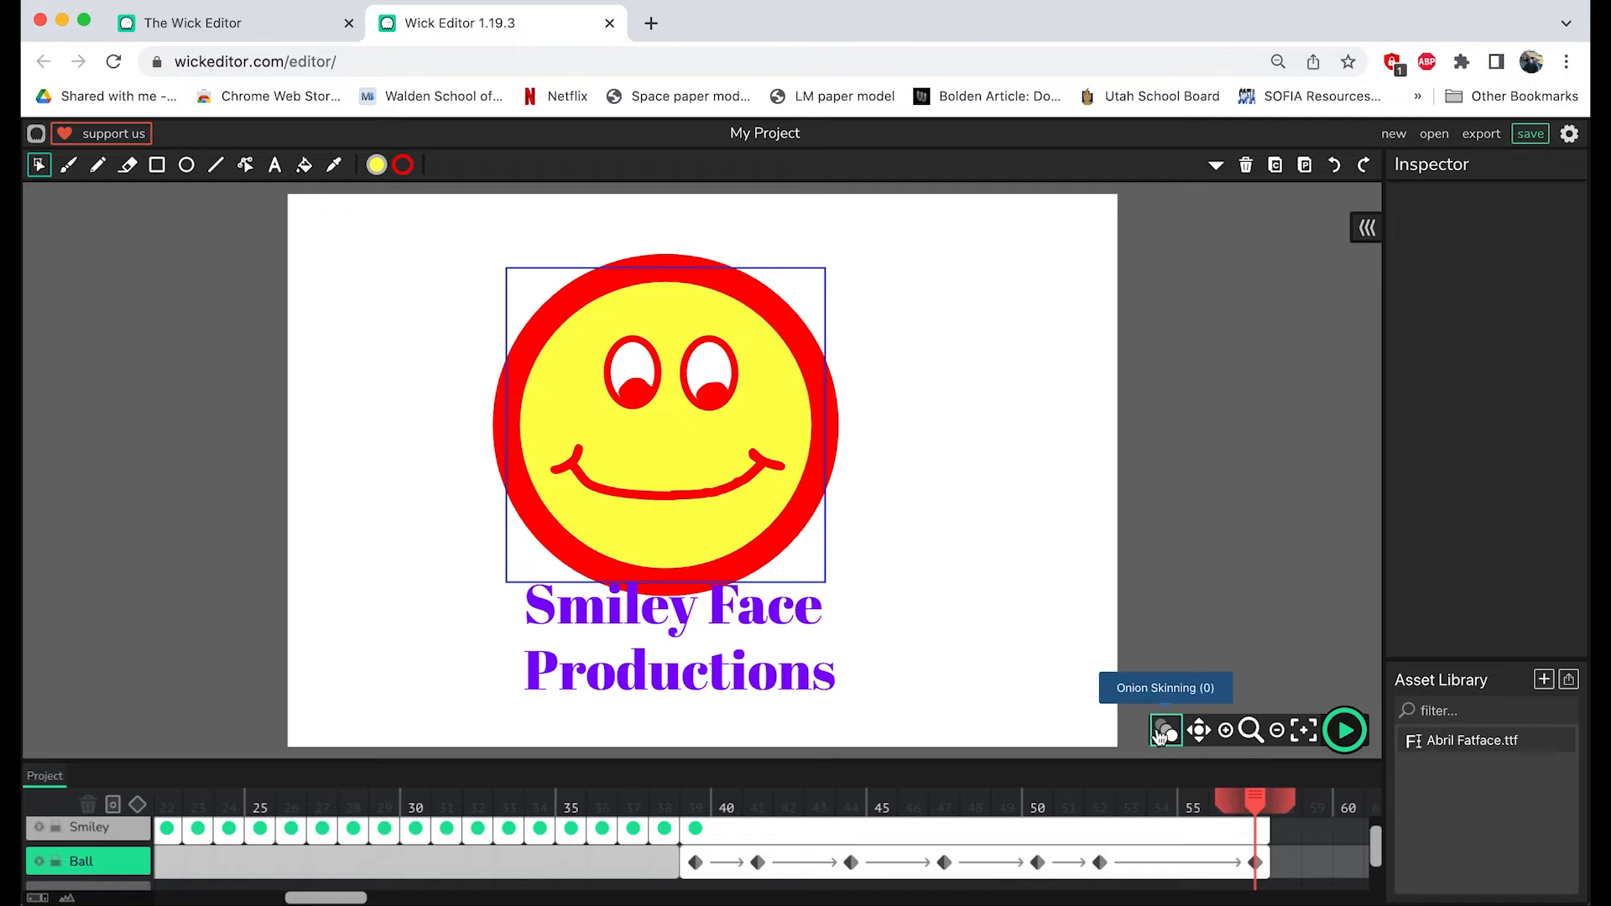
Step: Add a tween at frame 39 to the Text layer's last frame
left_click(759, 826)
scroll(751, 822, "up", 1)
left_click(737, 828)
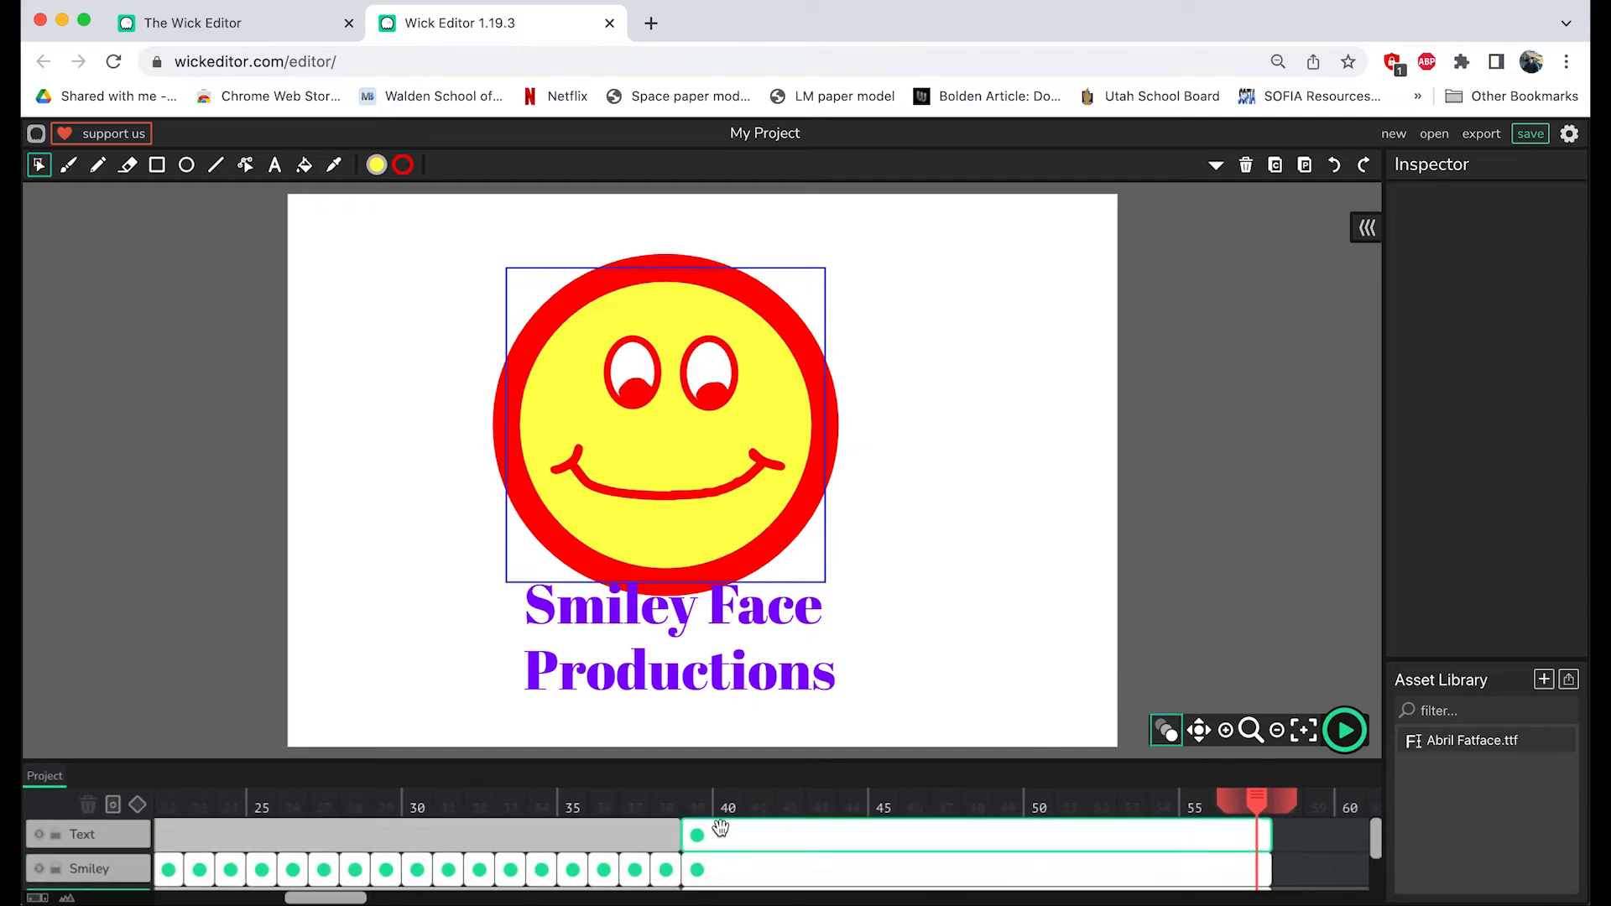
left_click(696, 837)
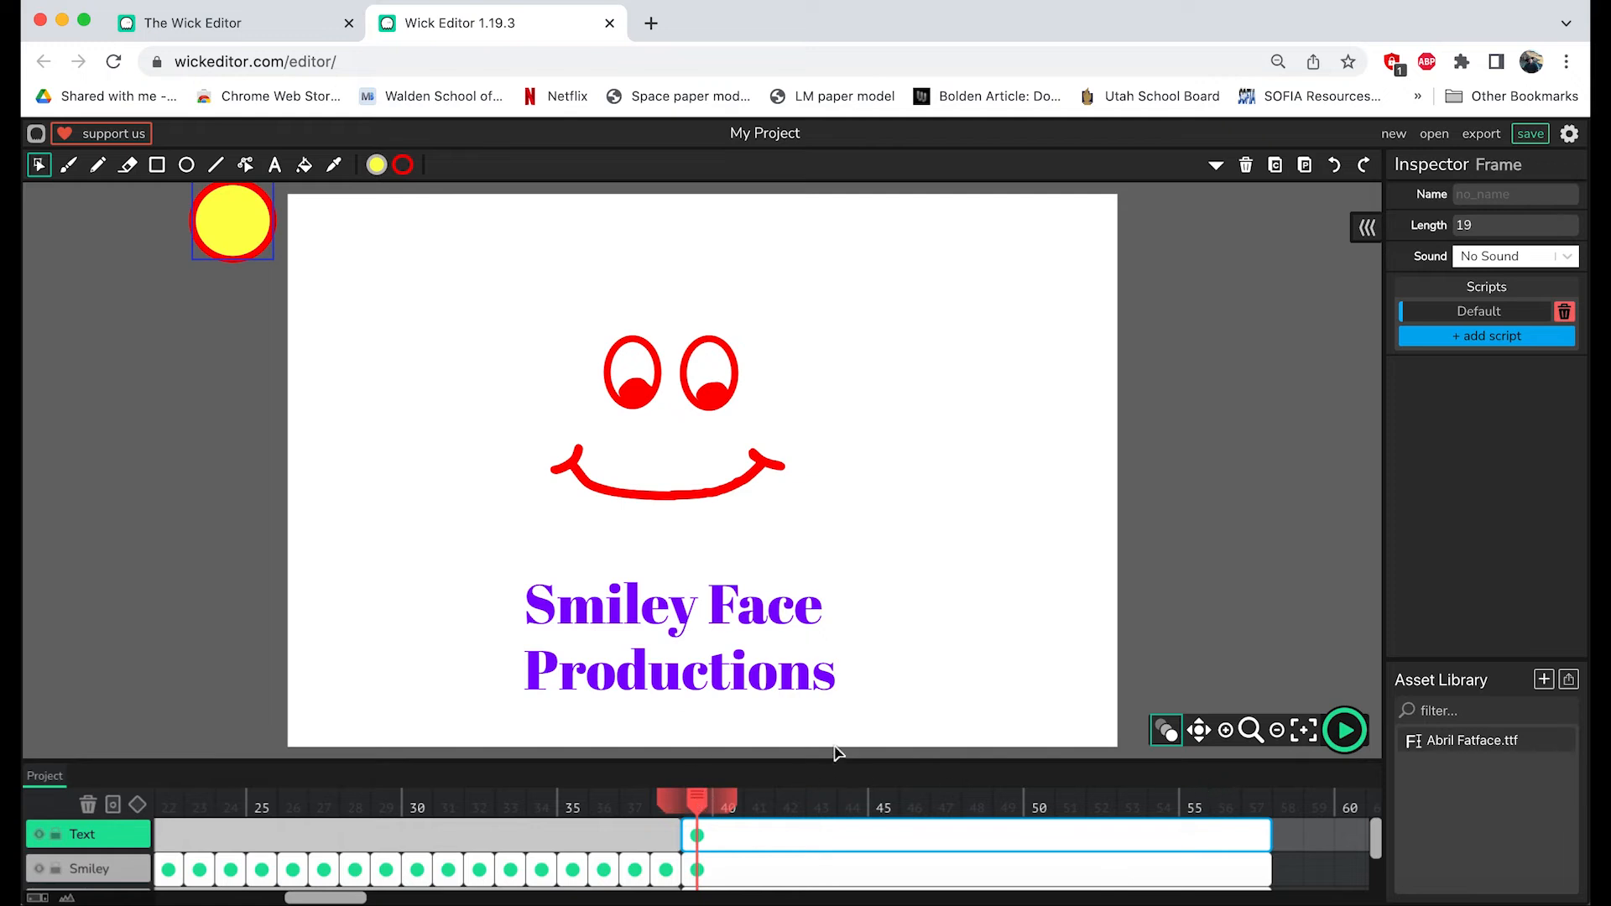
left_click(138, 808)
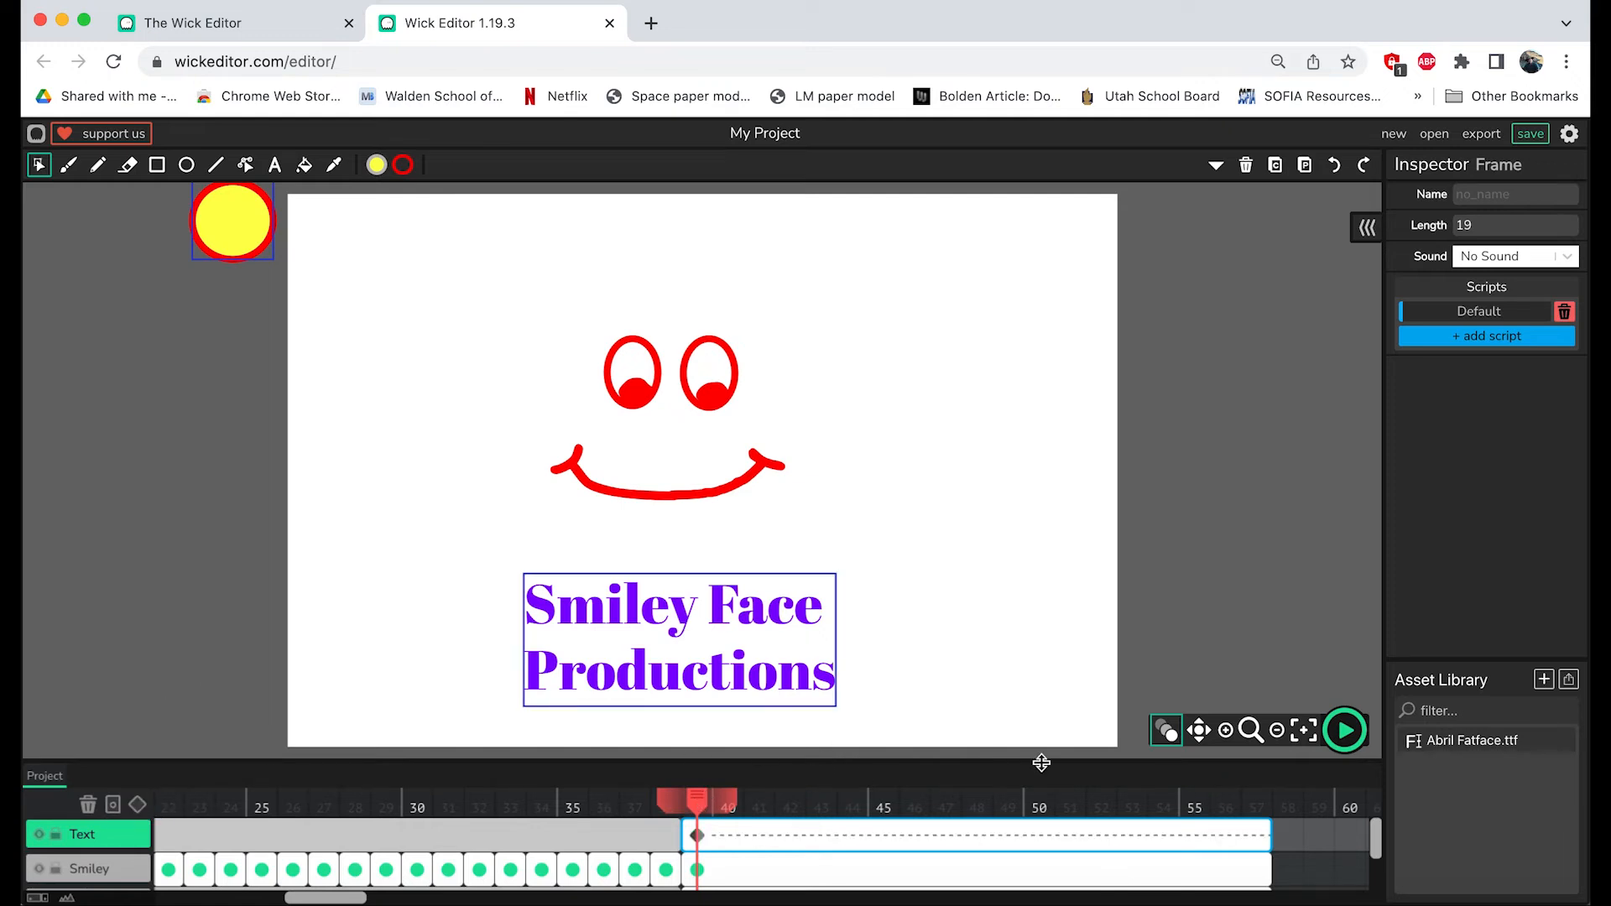
Step: At frame 57, move the "Smiley Face Productions" text down to the canvas's bottom edge, clear of the ball, and preview the animation
left_click(1260, 838)
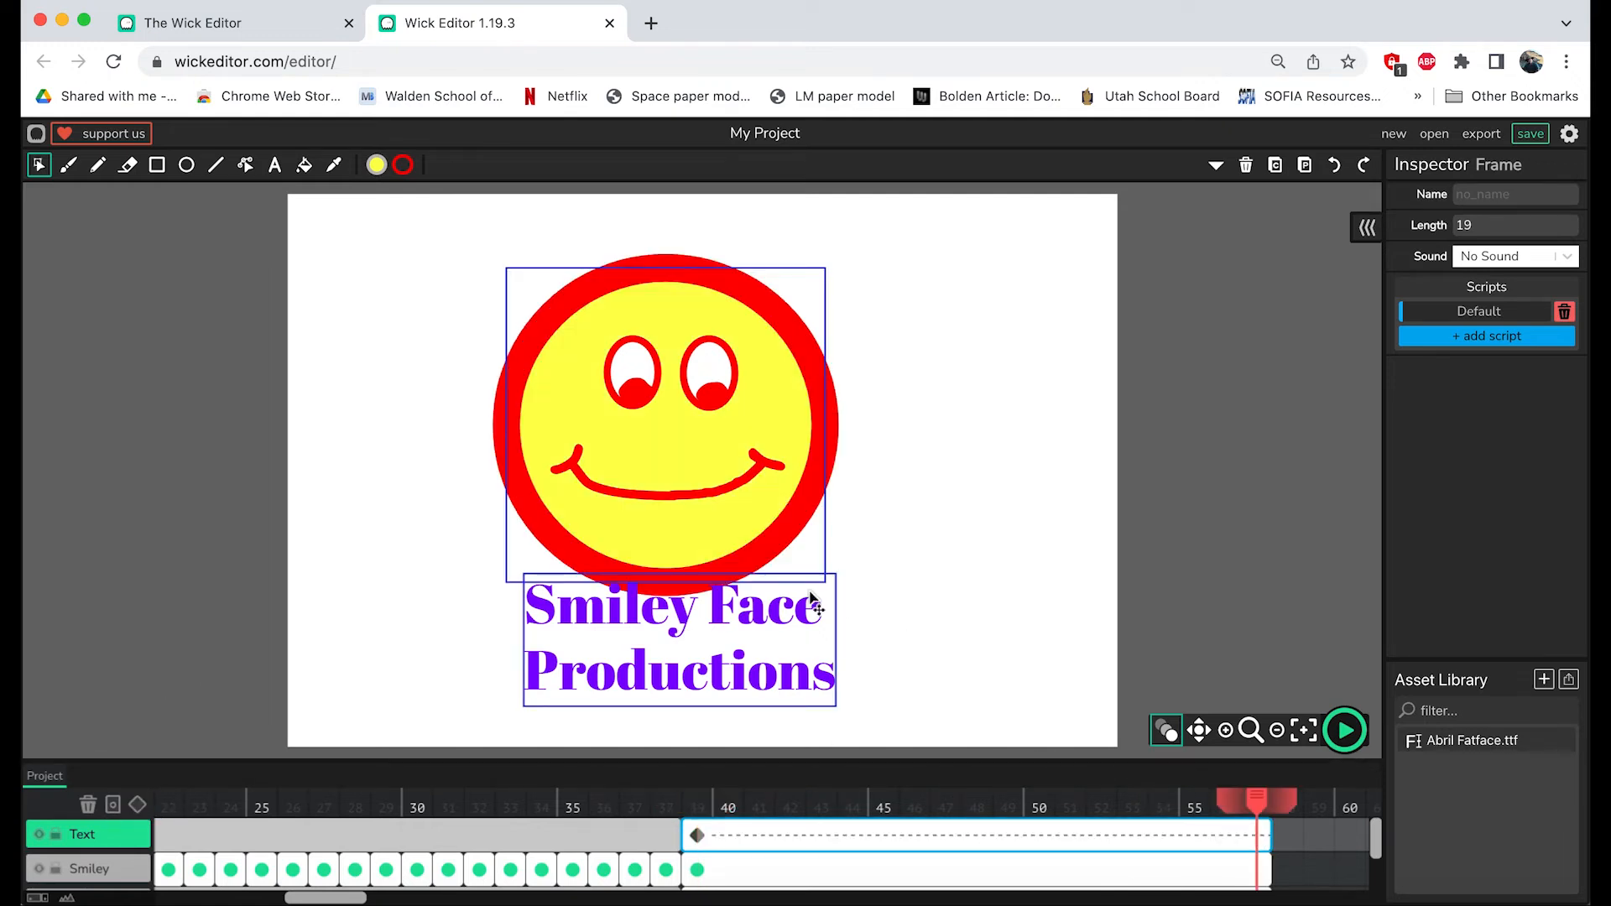
left_click_drag(758, 619, 760, 664)
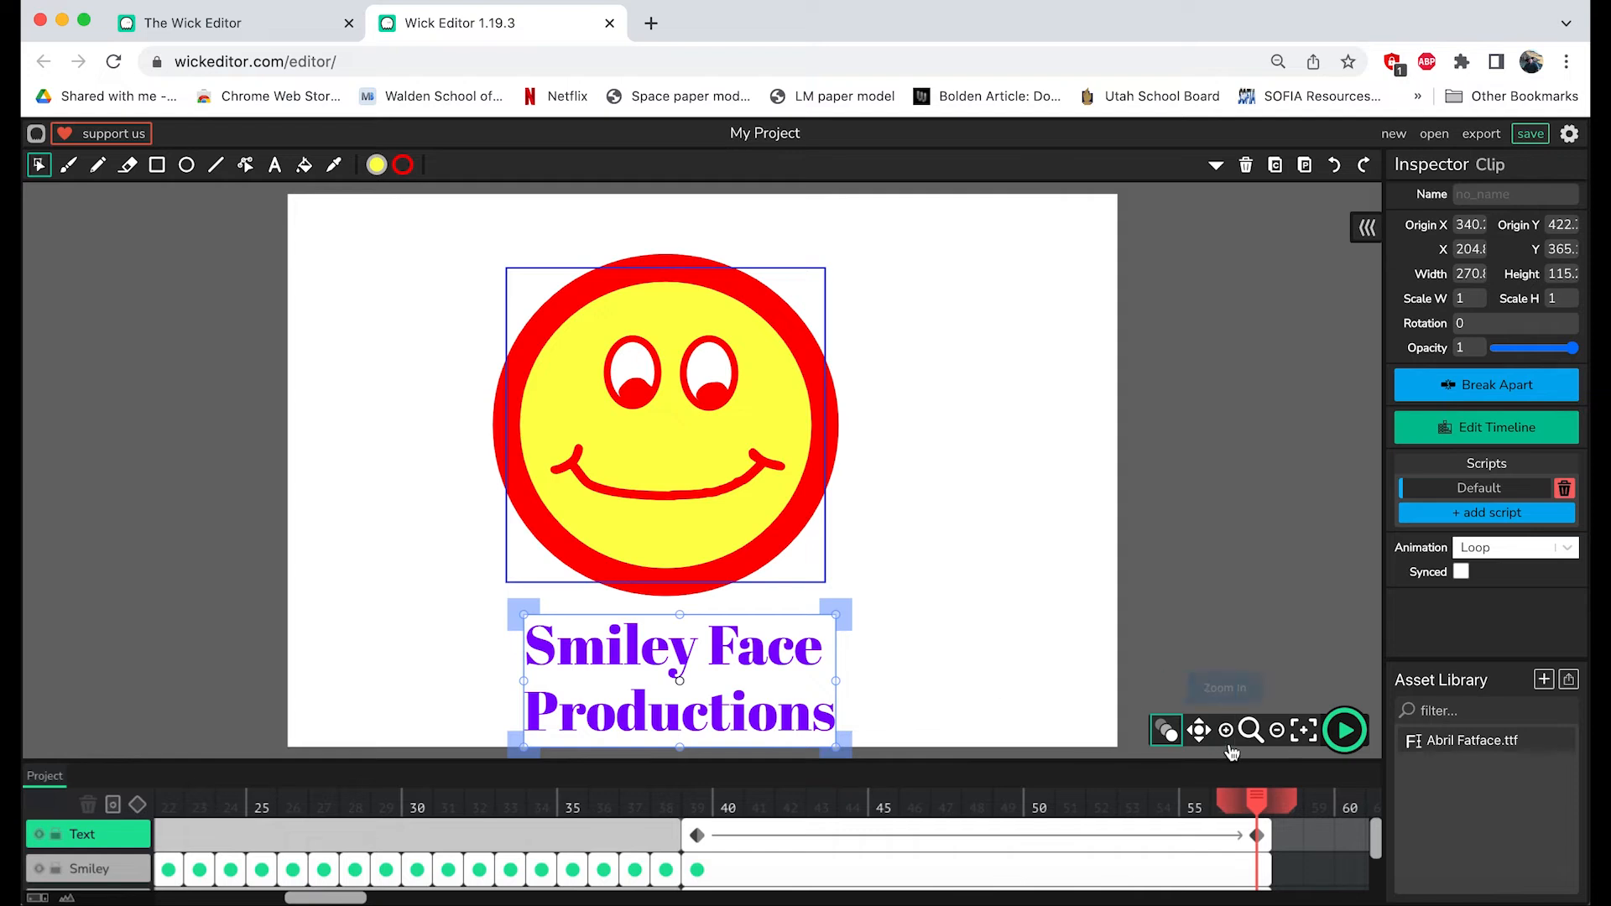
left_click(1345, 731)
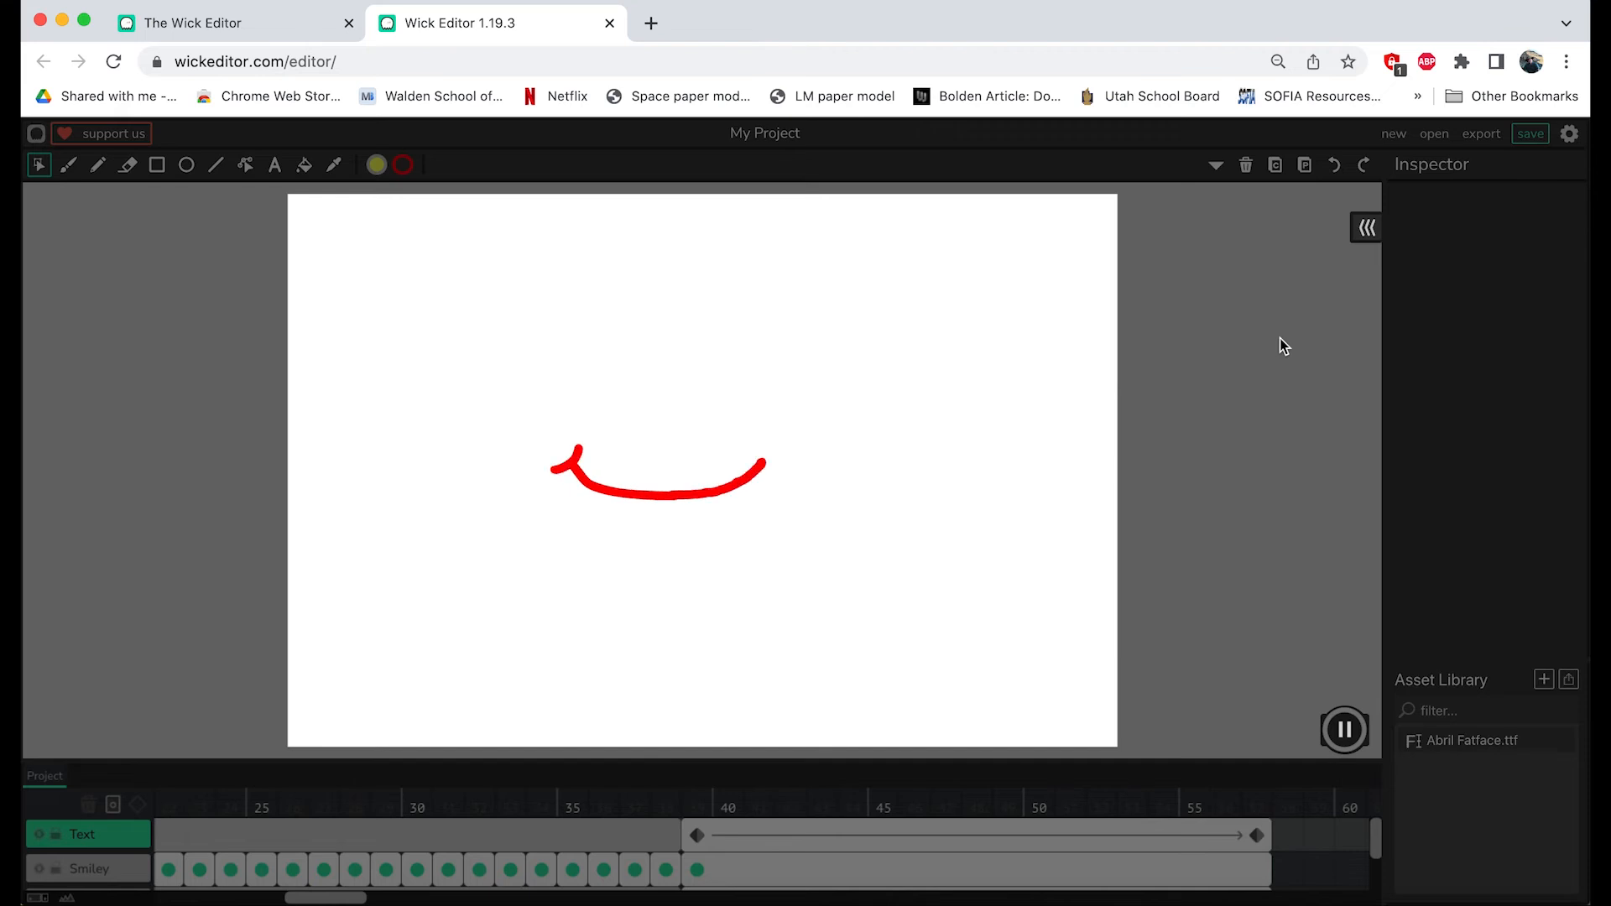
Step: Extend the last frames of the Text, Smiley and Ball layers to frame 65 and preview the animation
left_click(1347, 751)
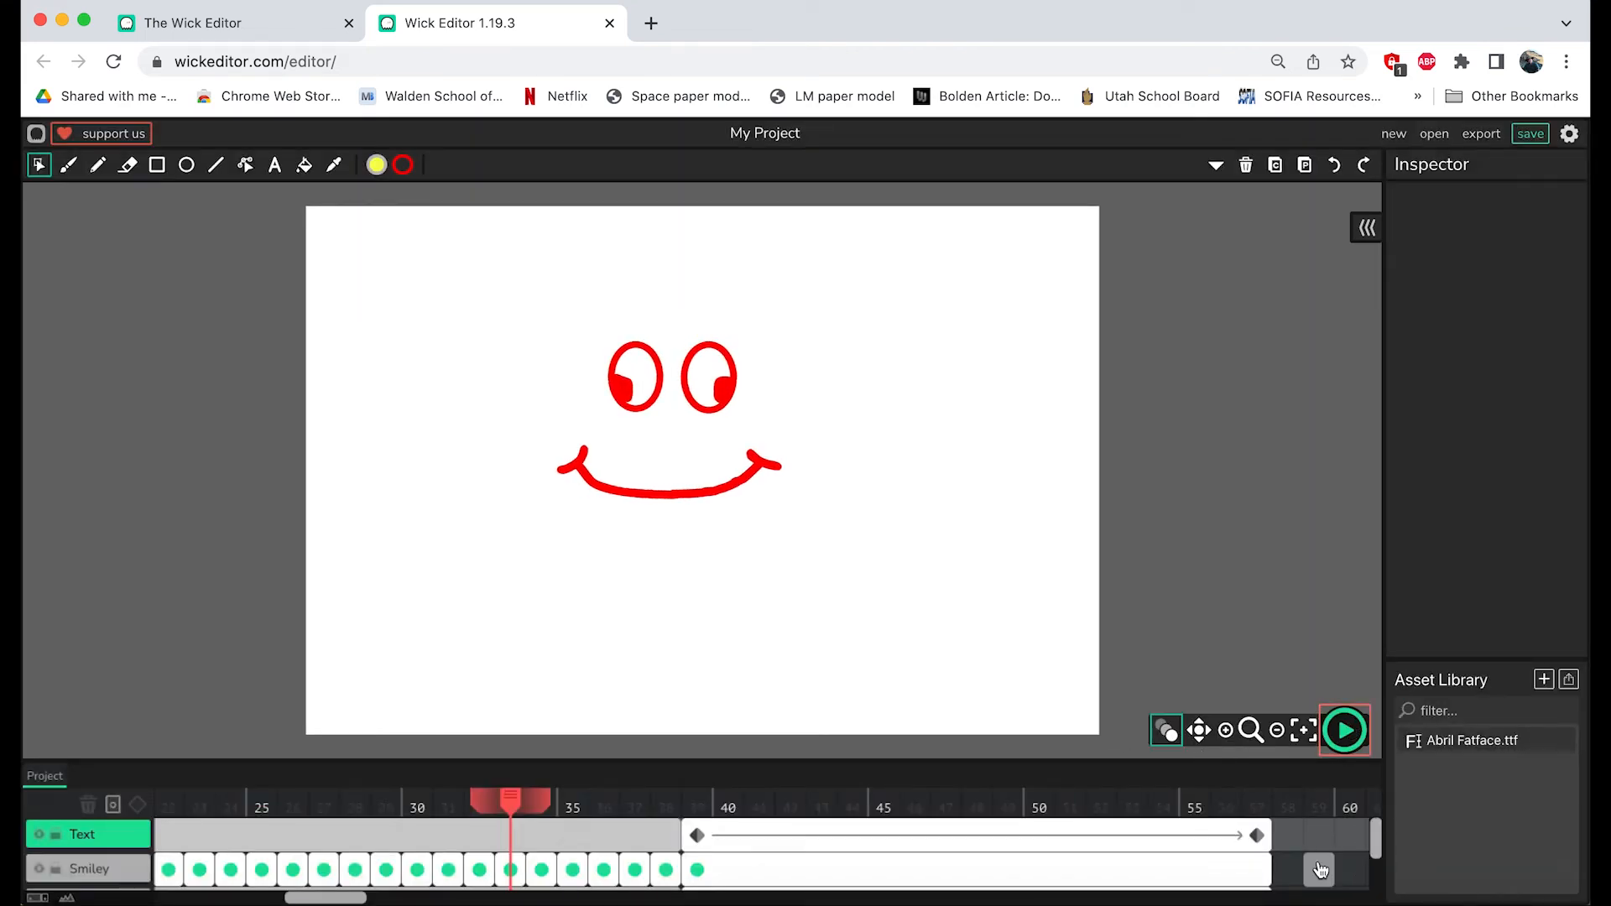
scroll(1321, 870, "right", 5)
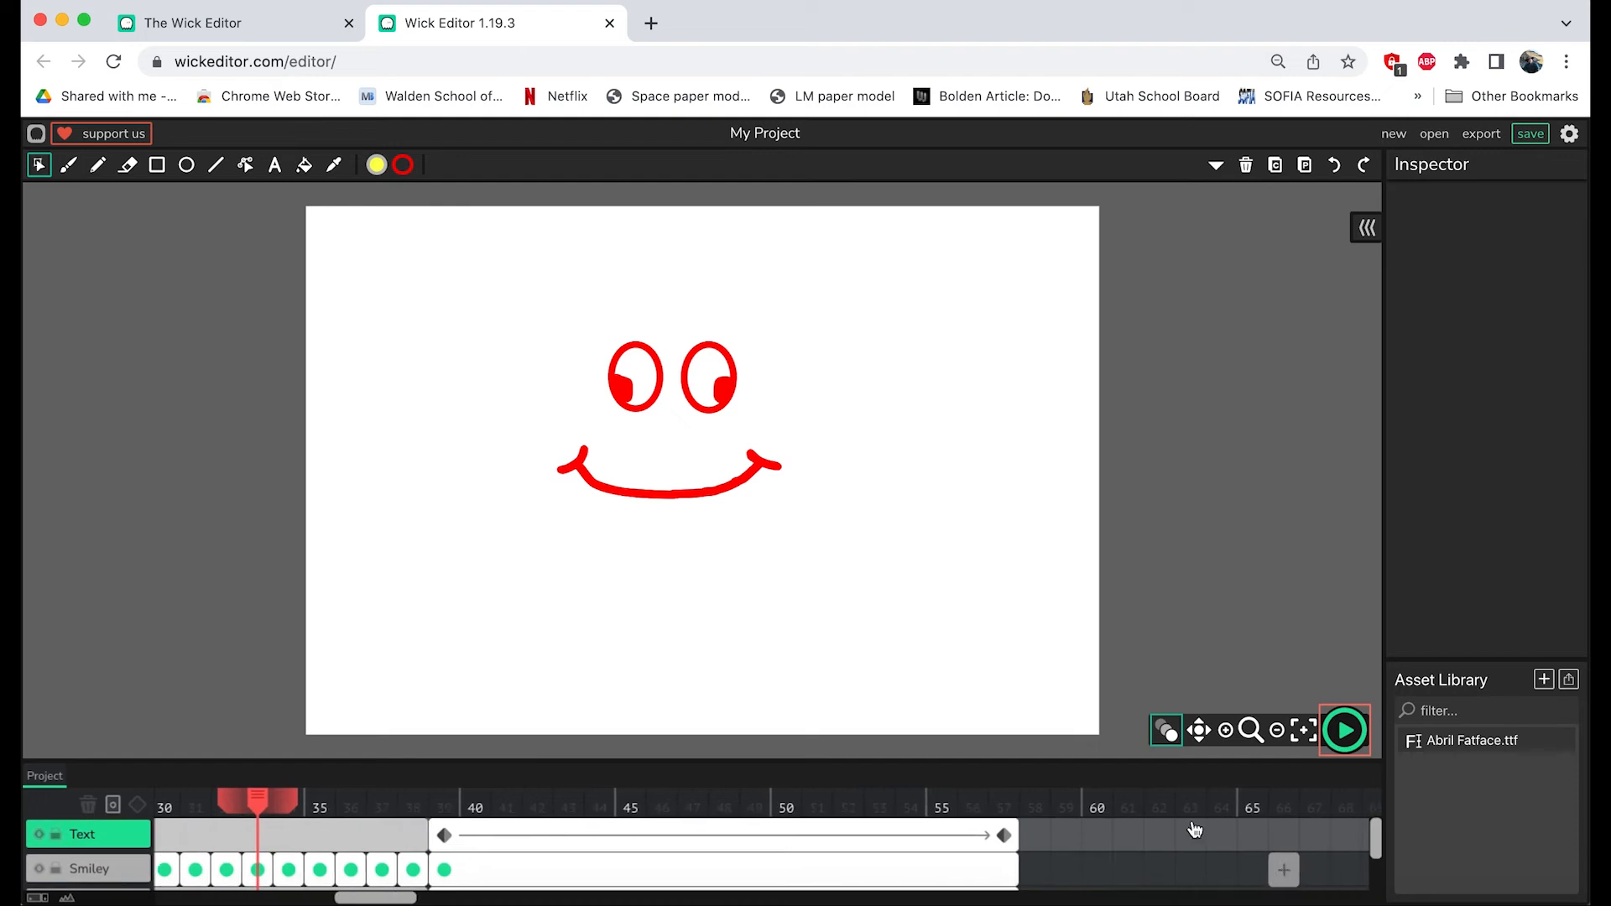
left_click_drag(1016, 835, 1267, 834)
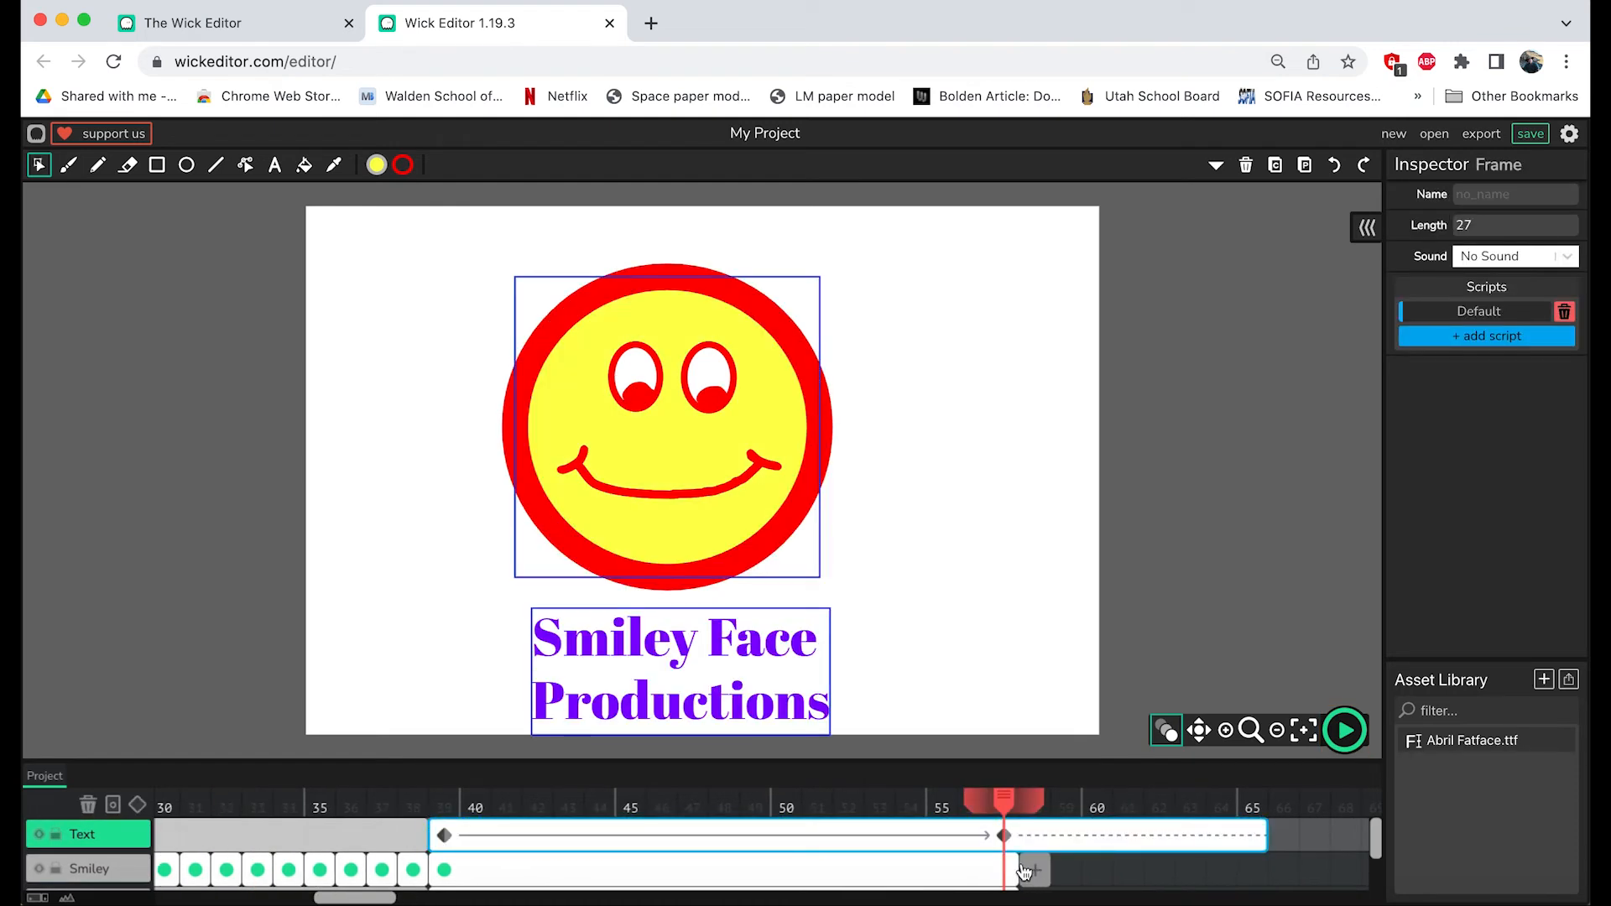
left_click_drag(1015, 868, 1278, 850)
scroll(1323, 843, "down", 2)
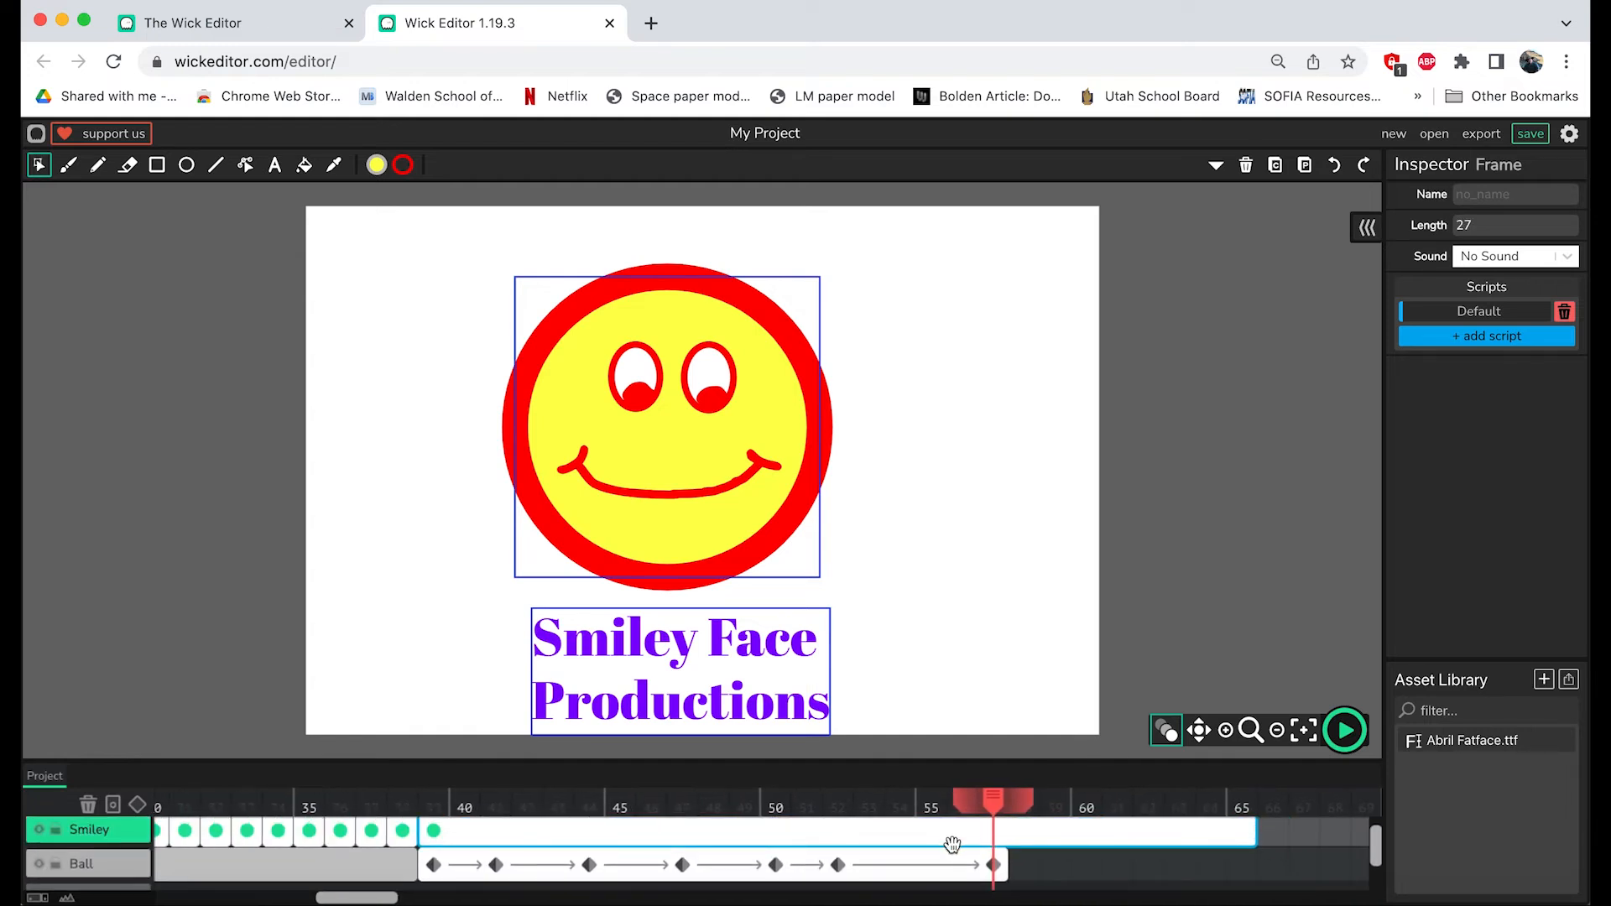
left_click_drag(1009, 866, 1256, 864)
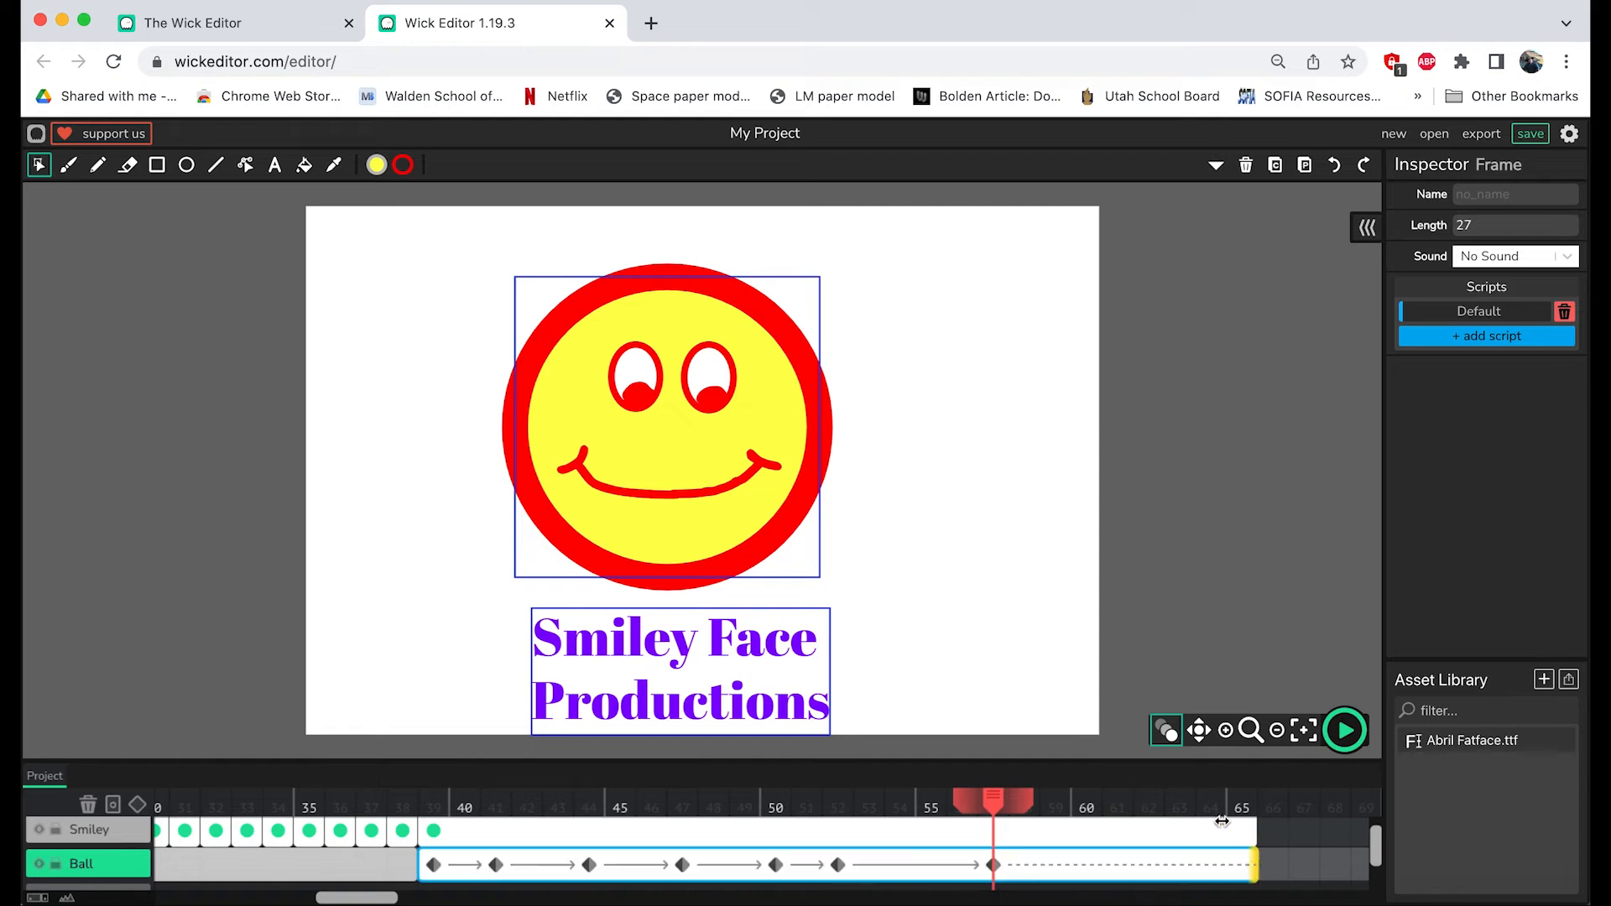
left_click(1343, 728)
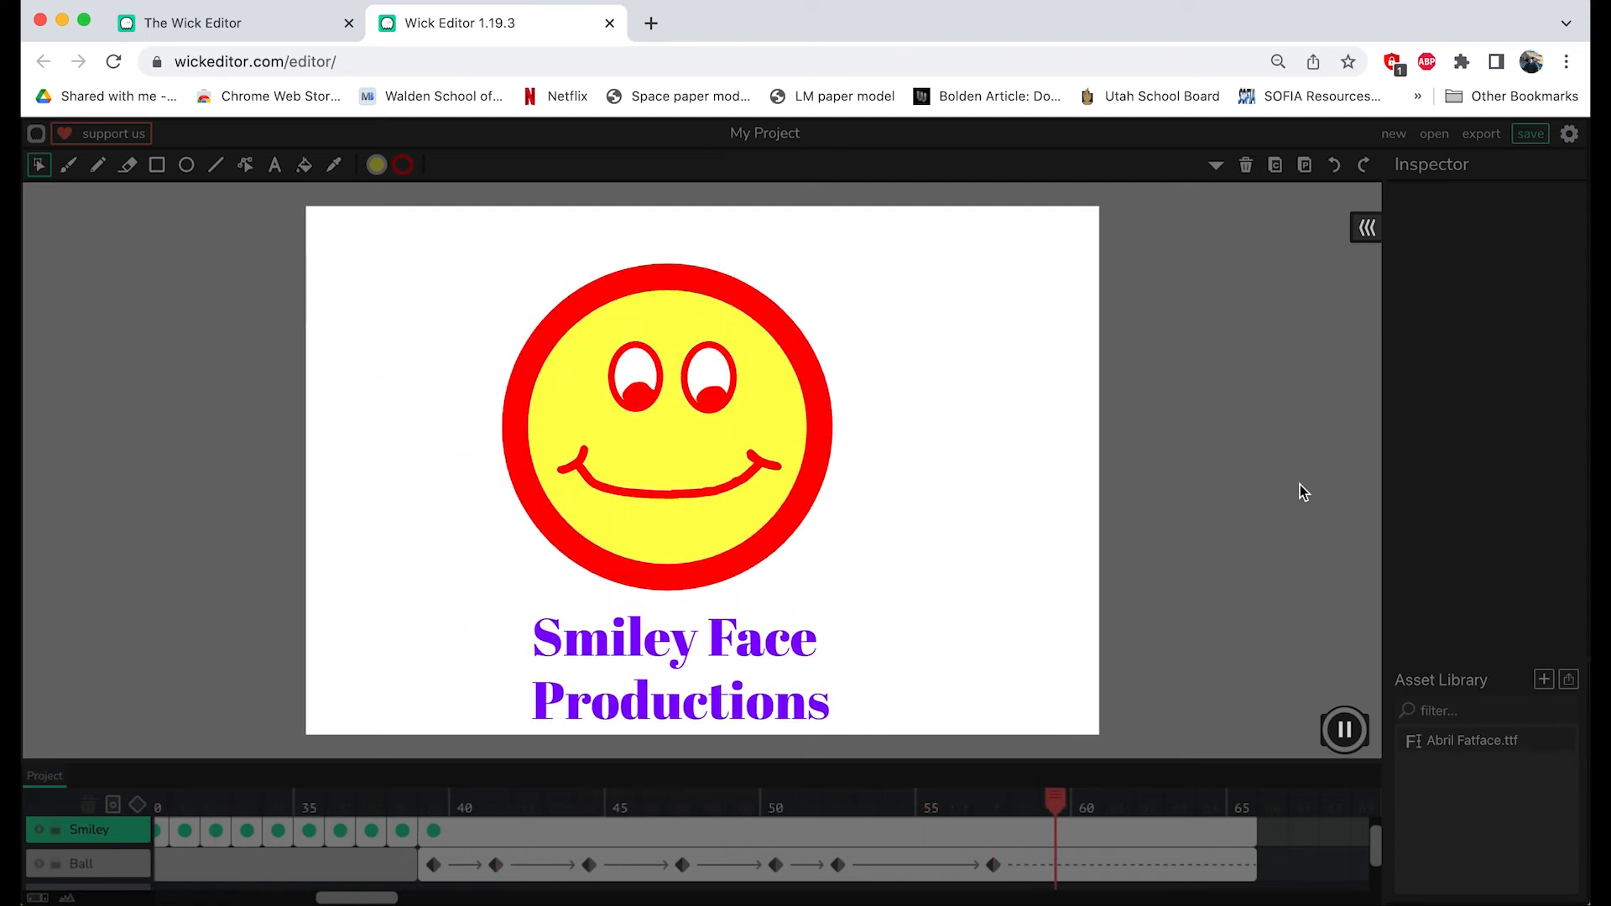
key("Return")
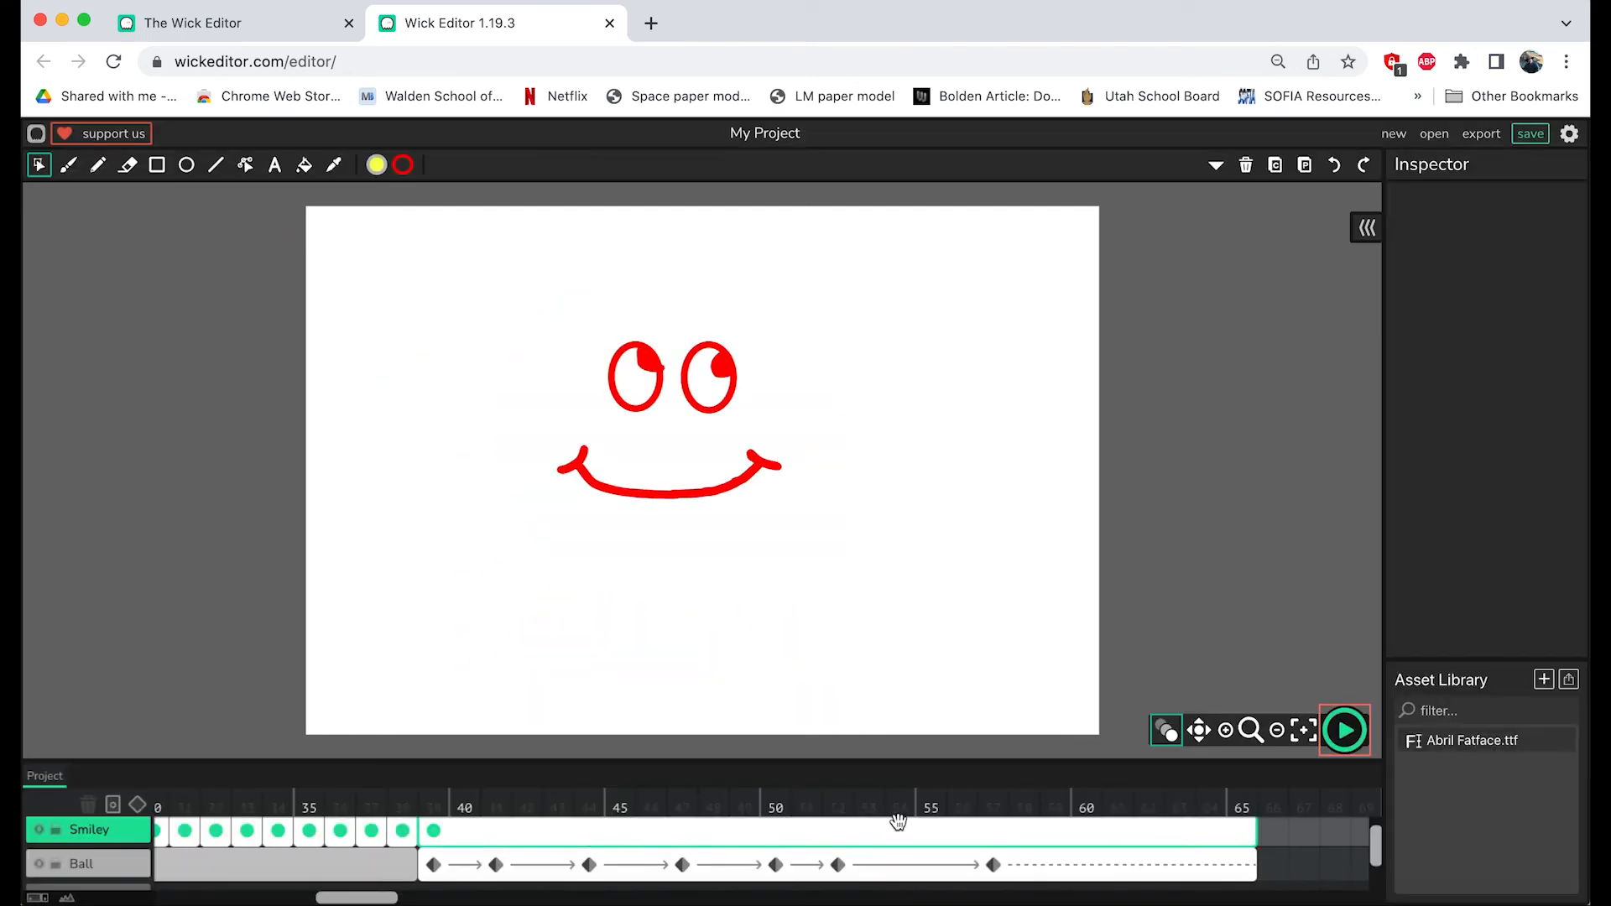
Step: Stretch the ball vertically to about 89 by 126 at frame 44 and about 98 by 137 at frame 47
left_click(434, 864)
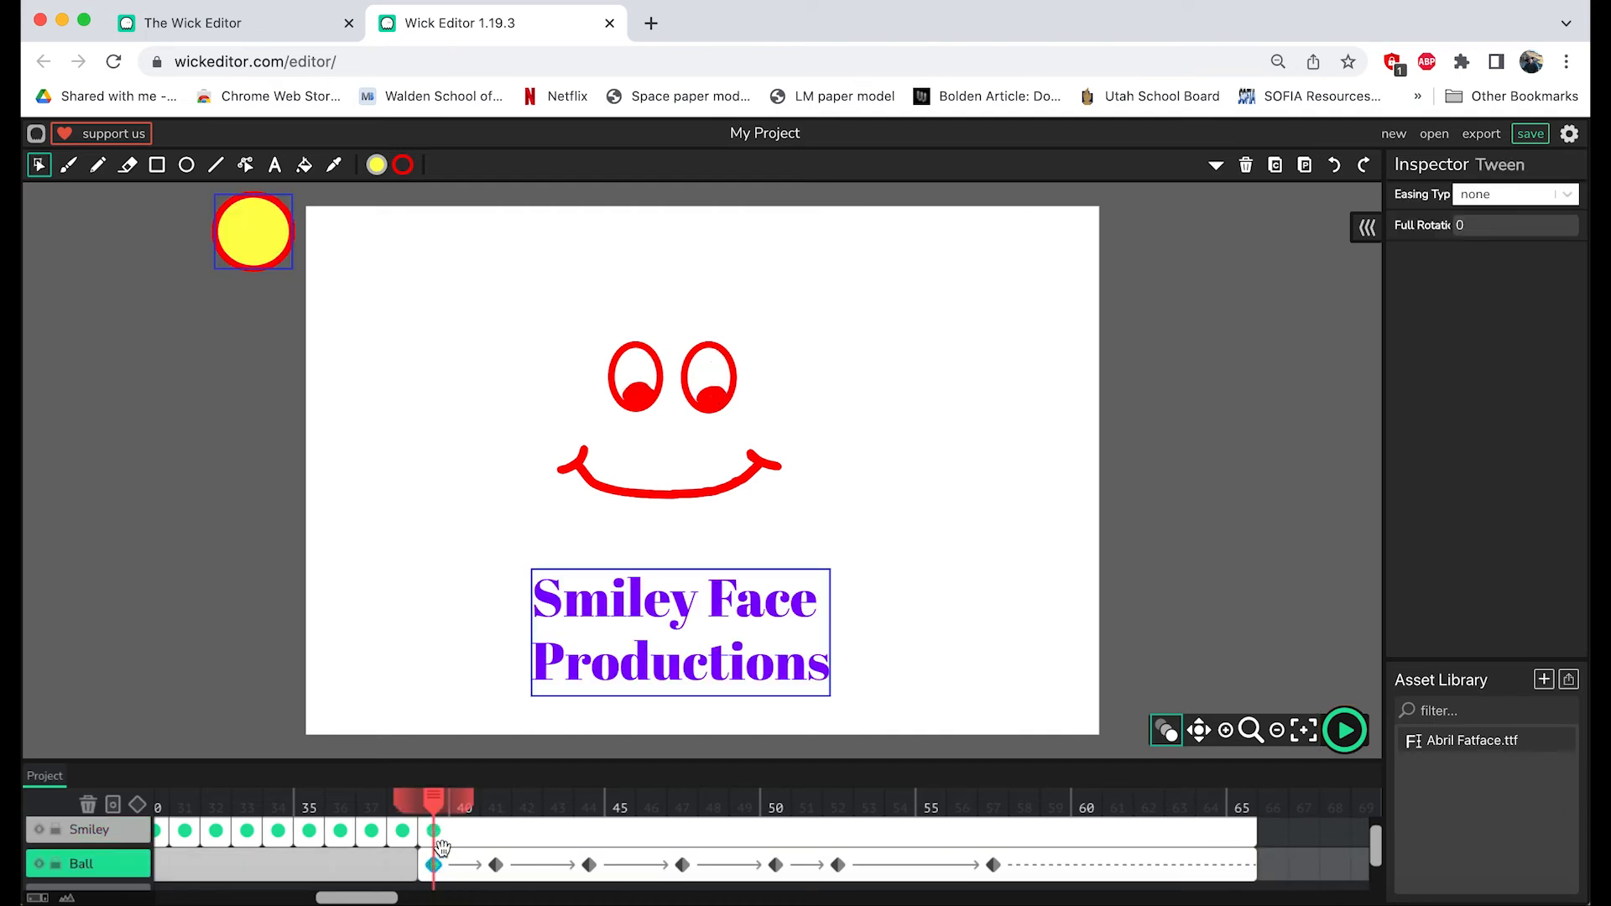
left_click_drag(434, 805, 591, 820)
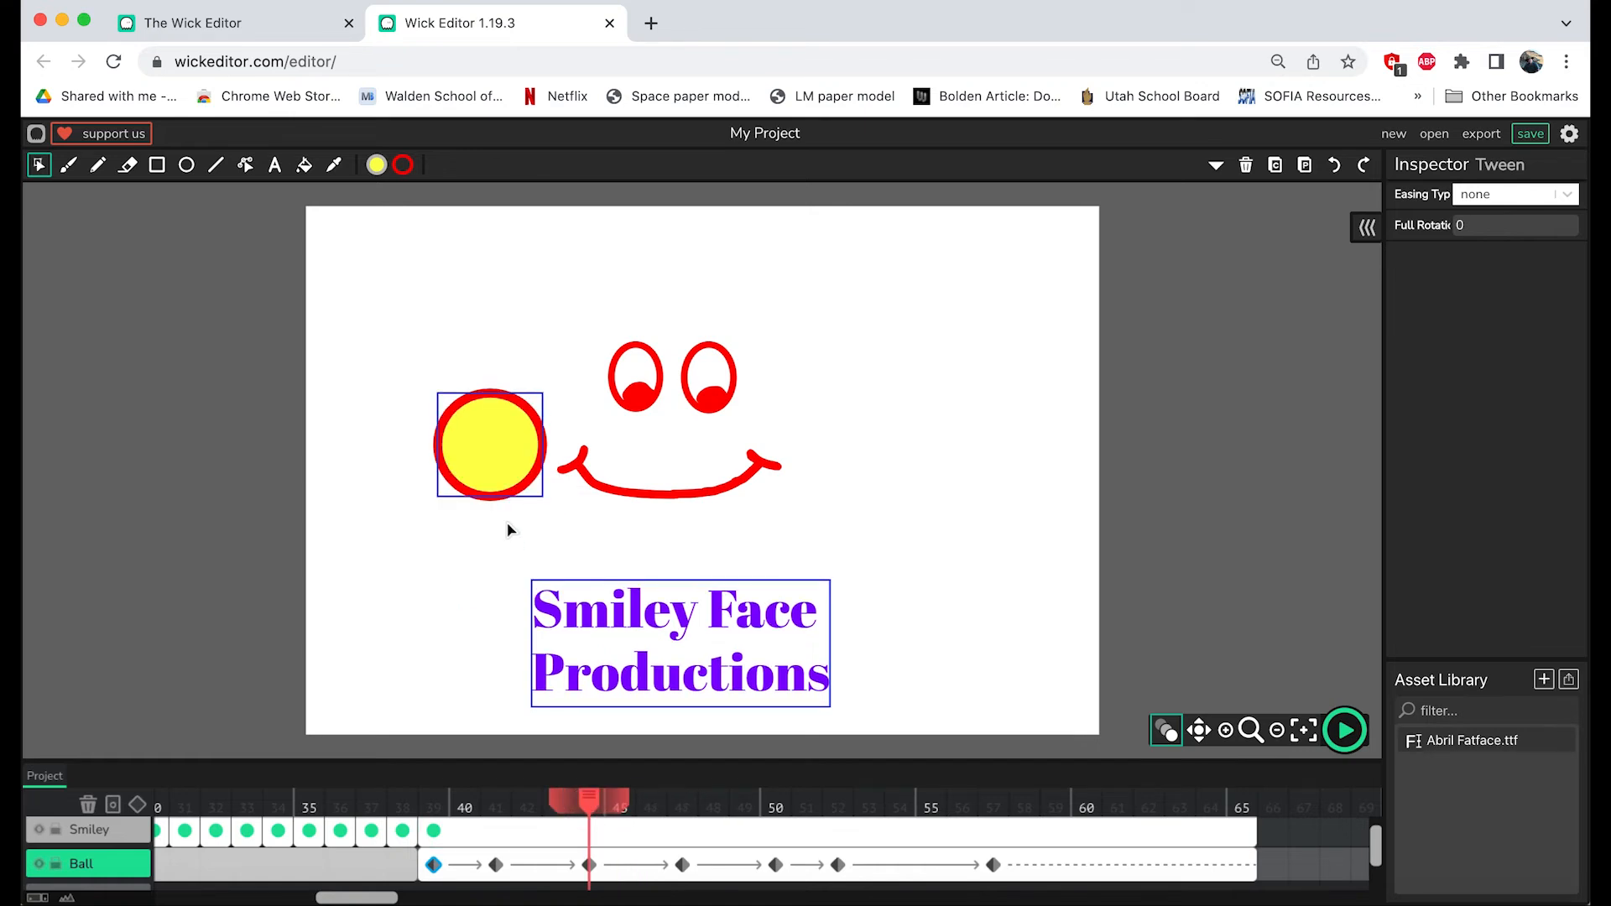
left_click(506, 455)
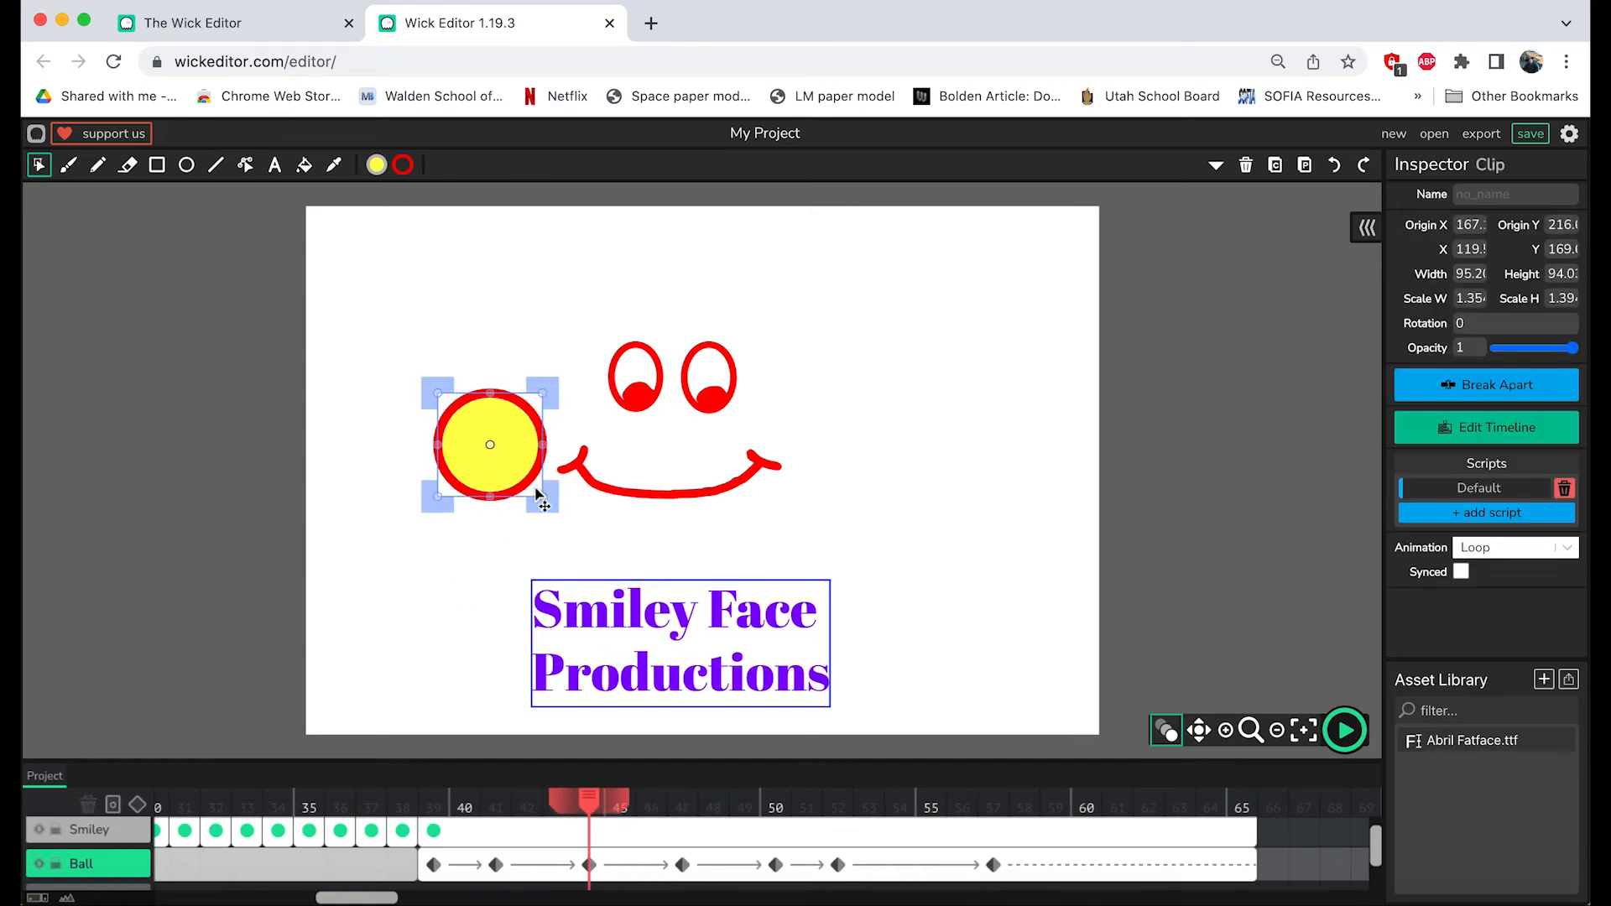
left_click_drag(541, 495, 537, 514)
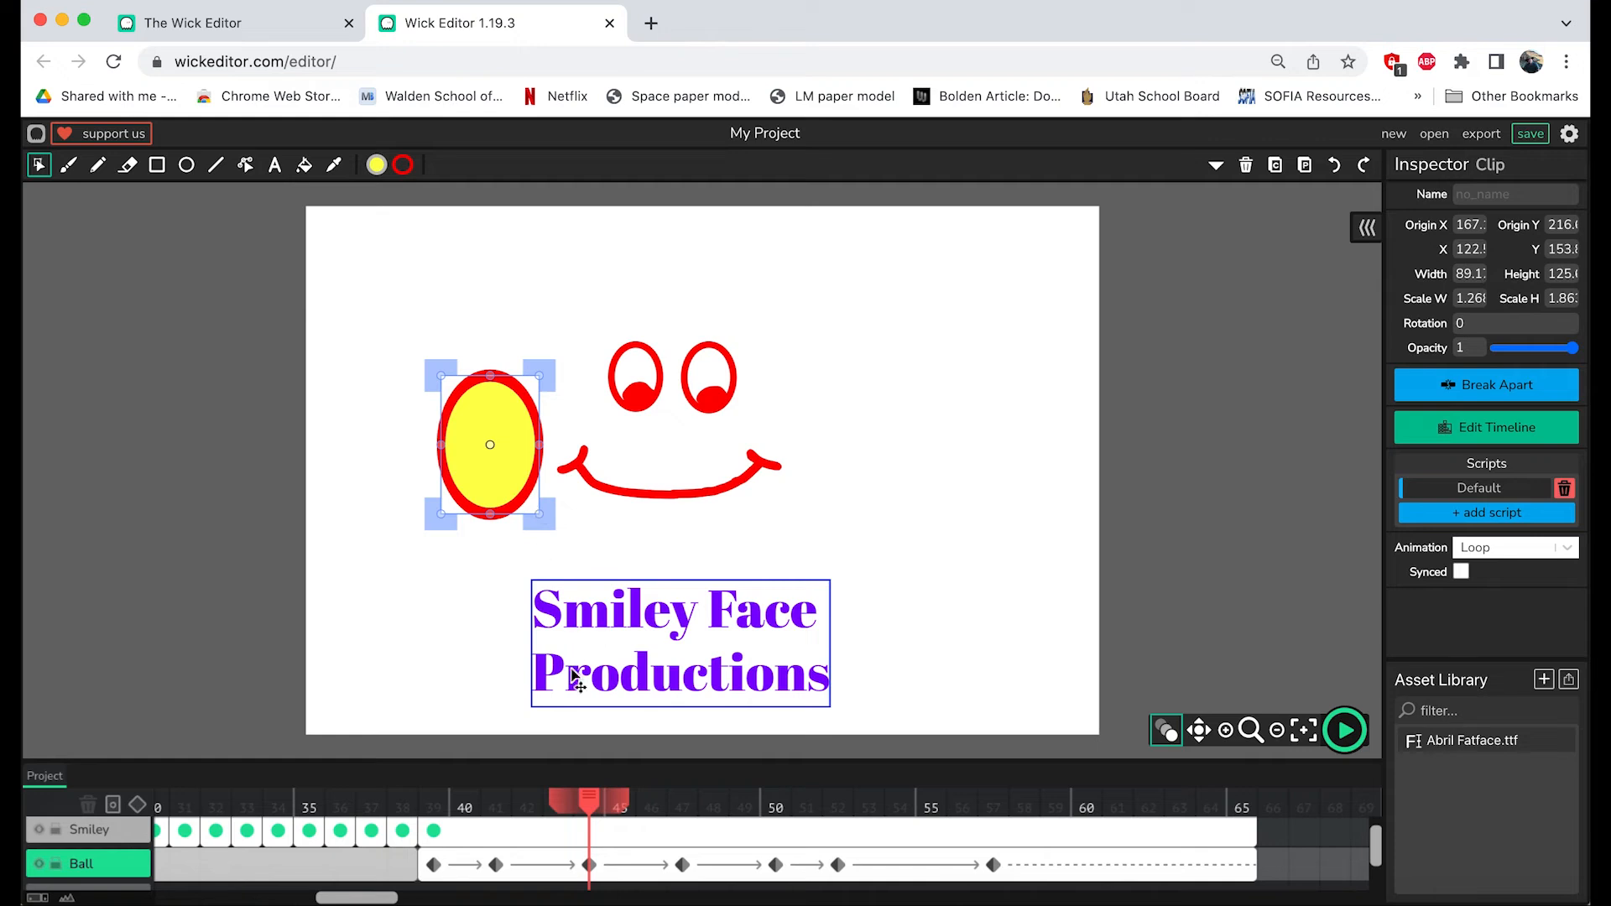
left_click_drag(589, 803, 682, 803)
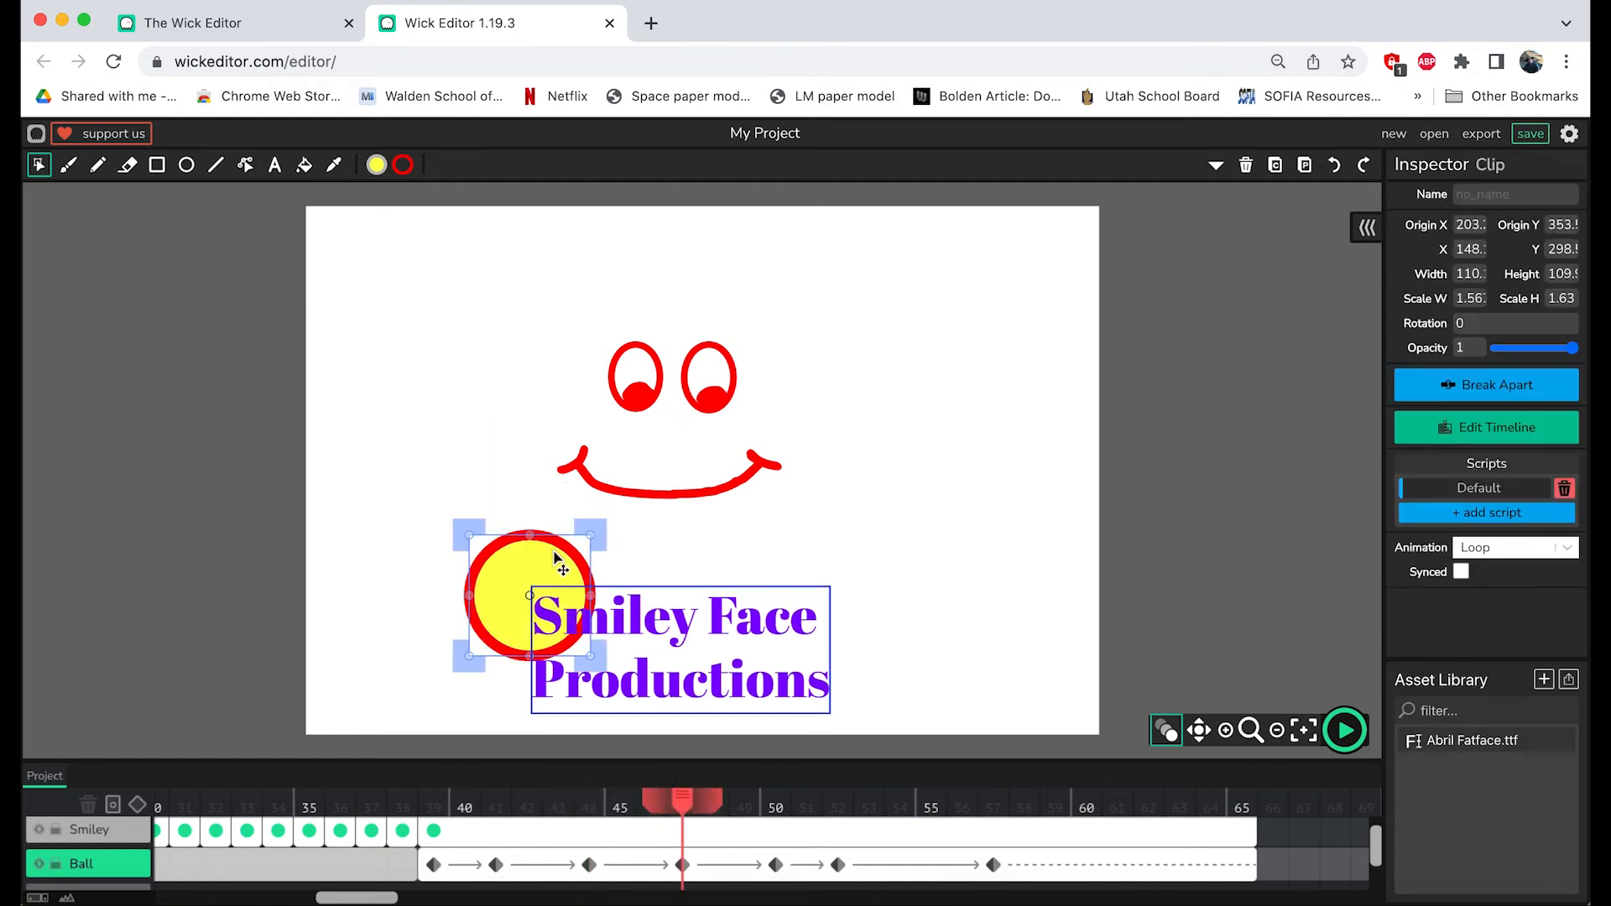
left_click_drag(587, 537, 584, 520)
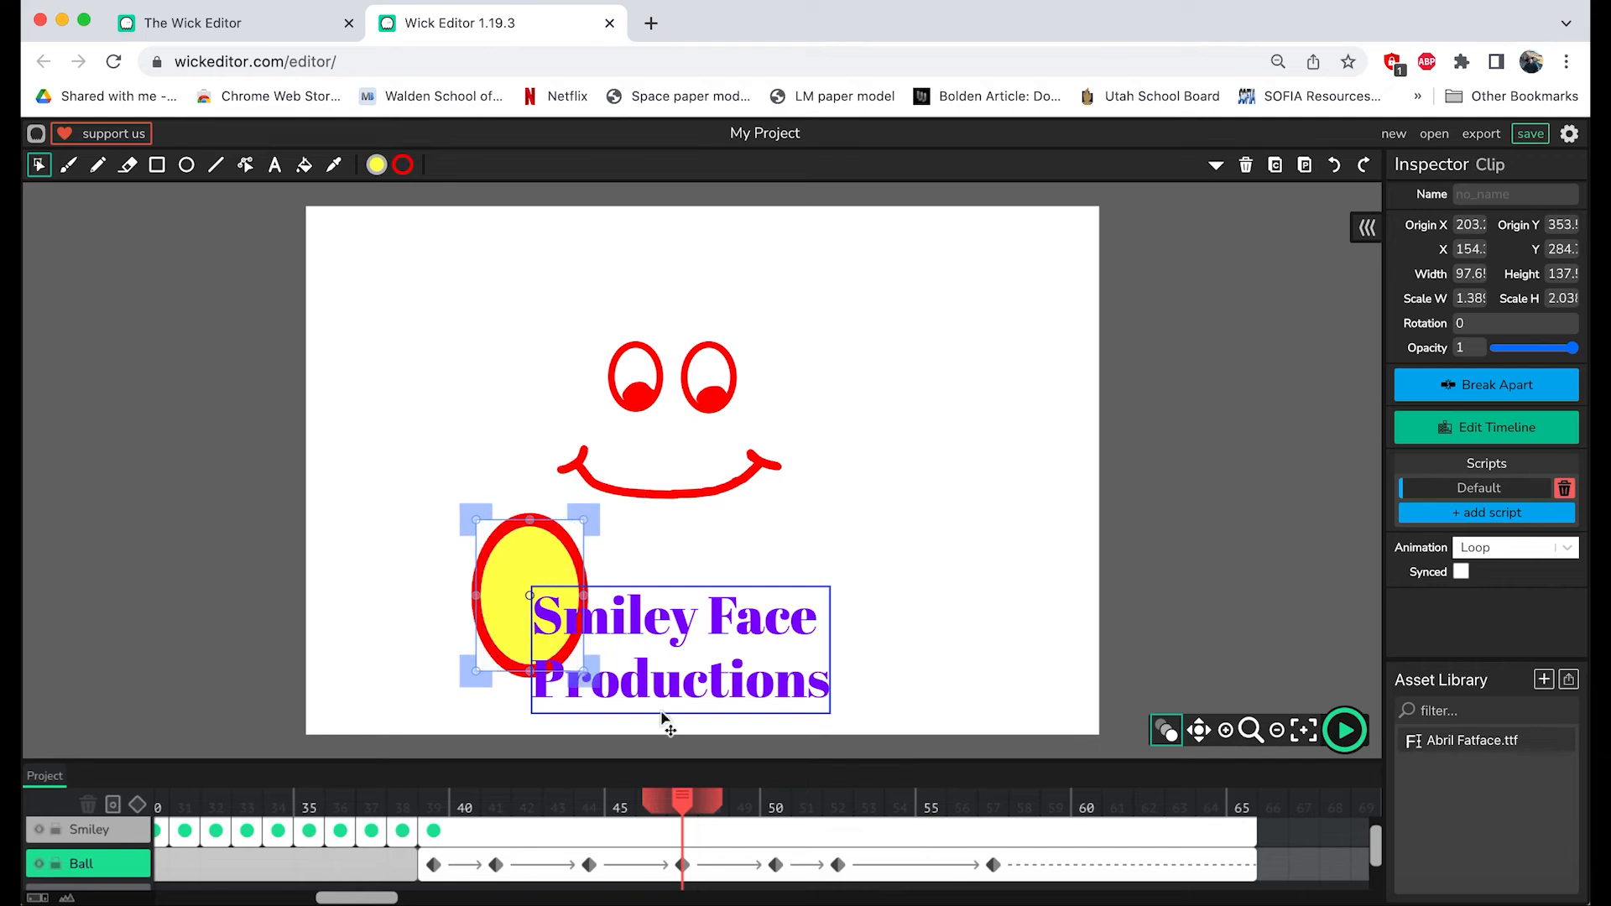
Step: At frame 51, move the ball down to the canvas's bottom edge and squash it to about 192 by 98
left_click_drag(683, 802, 777, 811)
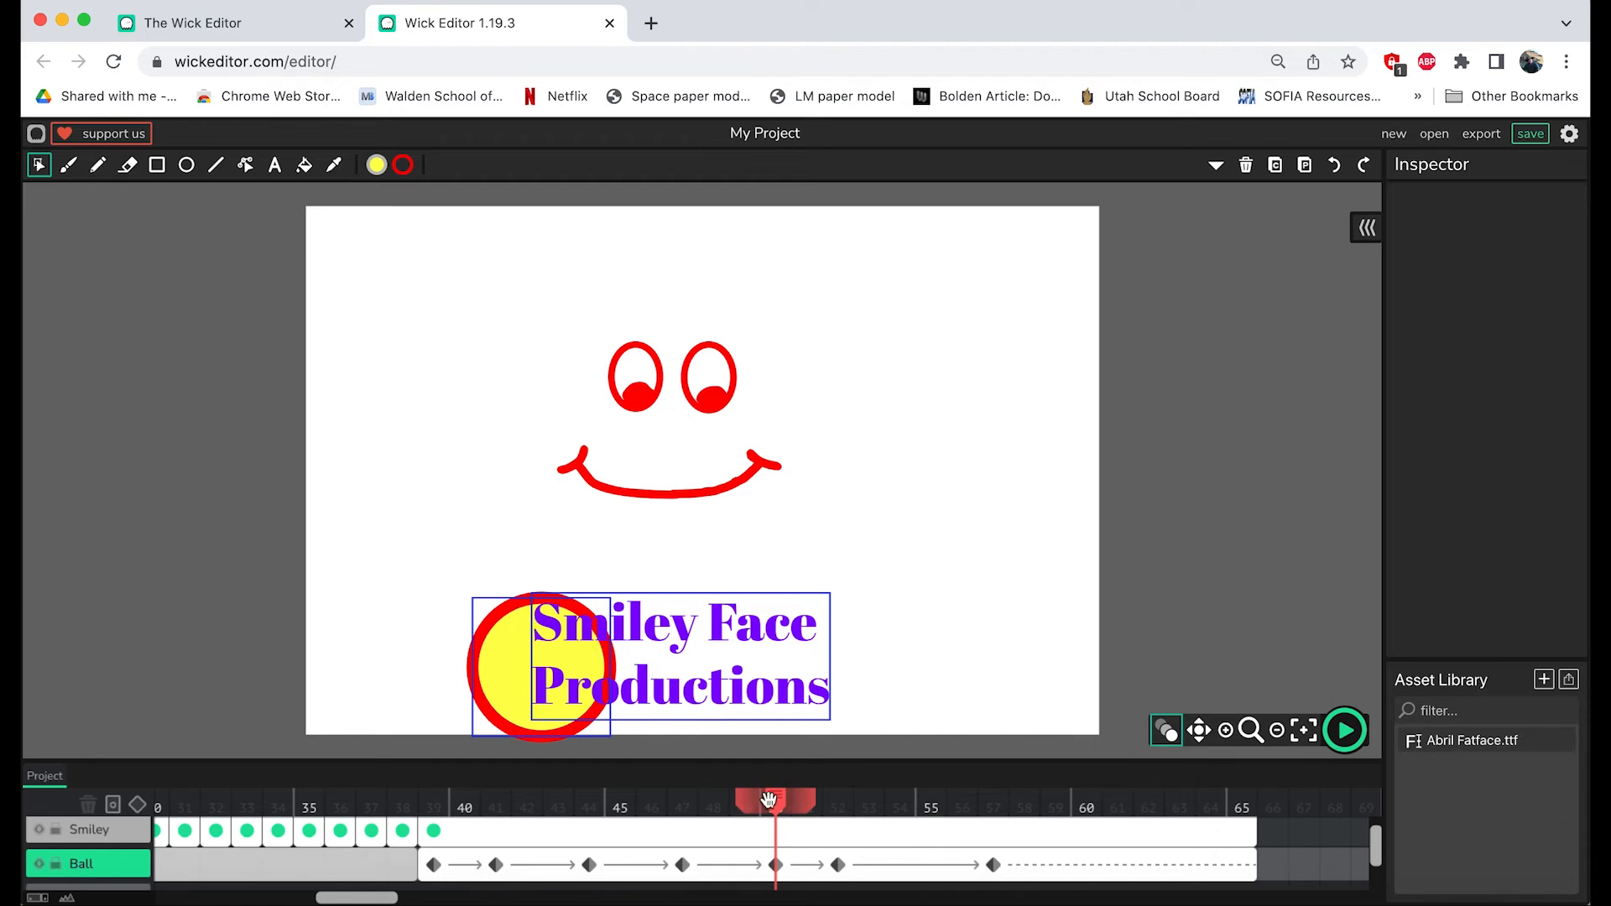
left_click_drag(775, 805, 796, 811)
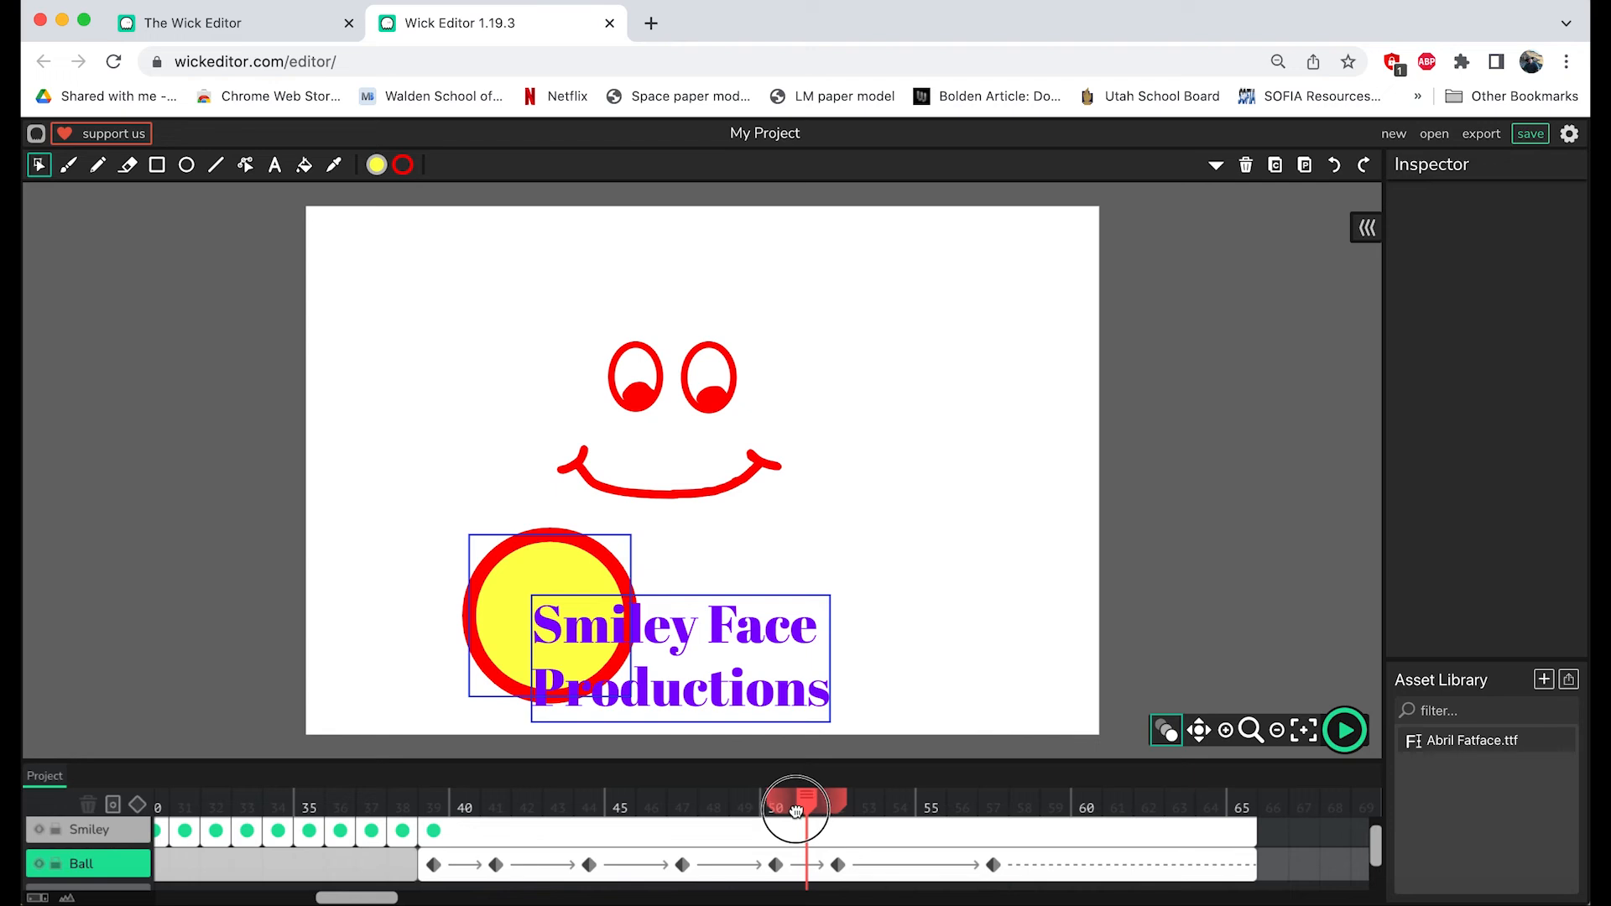
left_click_drag(553, 577, 547, 620)
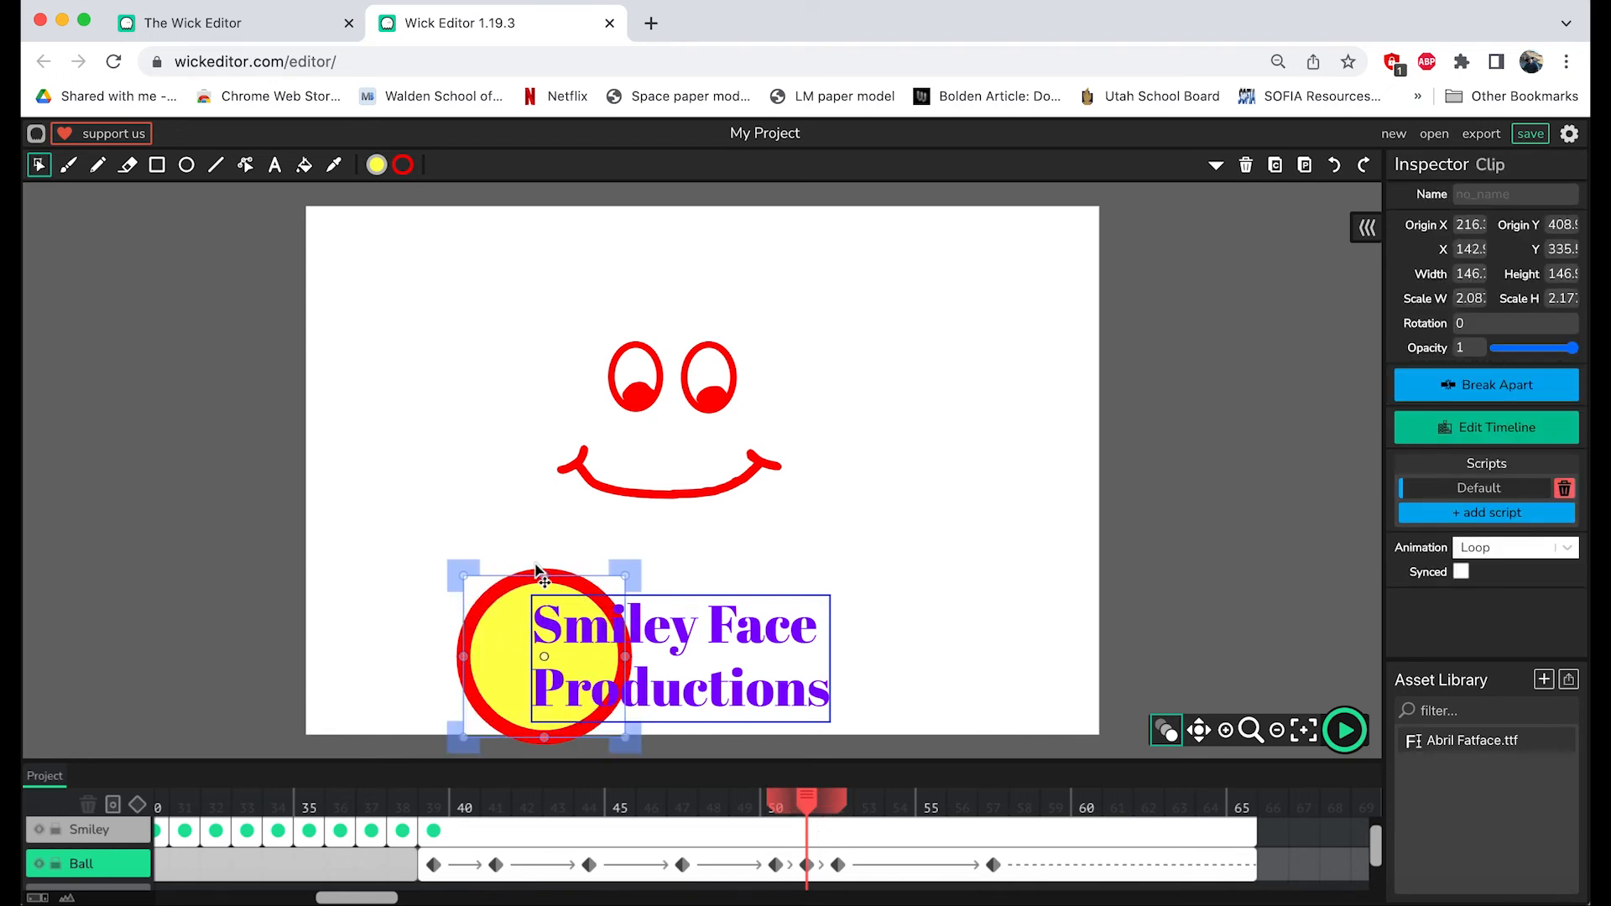
left_click_drag(623, 579, 650, 602)
left_click_drag(495, 642, 494, 666)
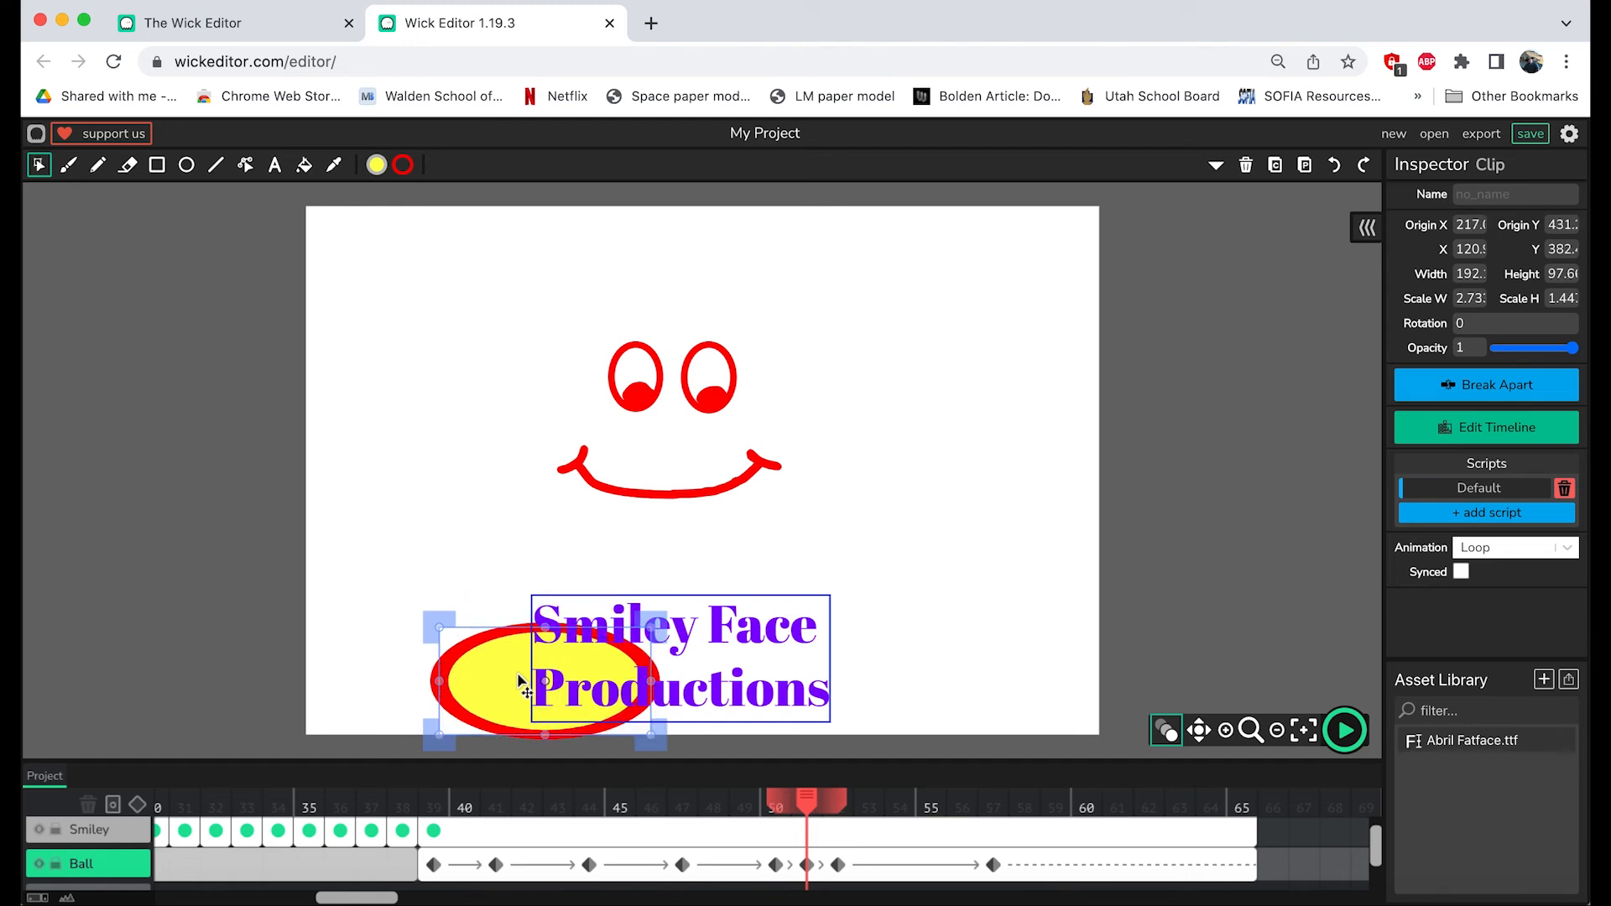
Step: At frame 52, stretch the ball vertically to about 141 by 192
left_click_drag(805, 799, 831, 801)
left_click(568, 486)
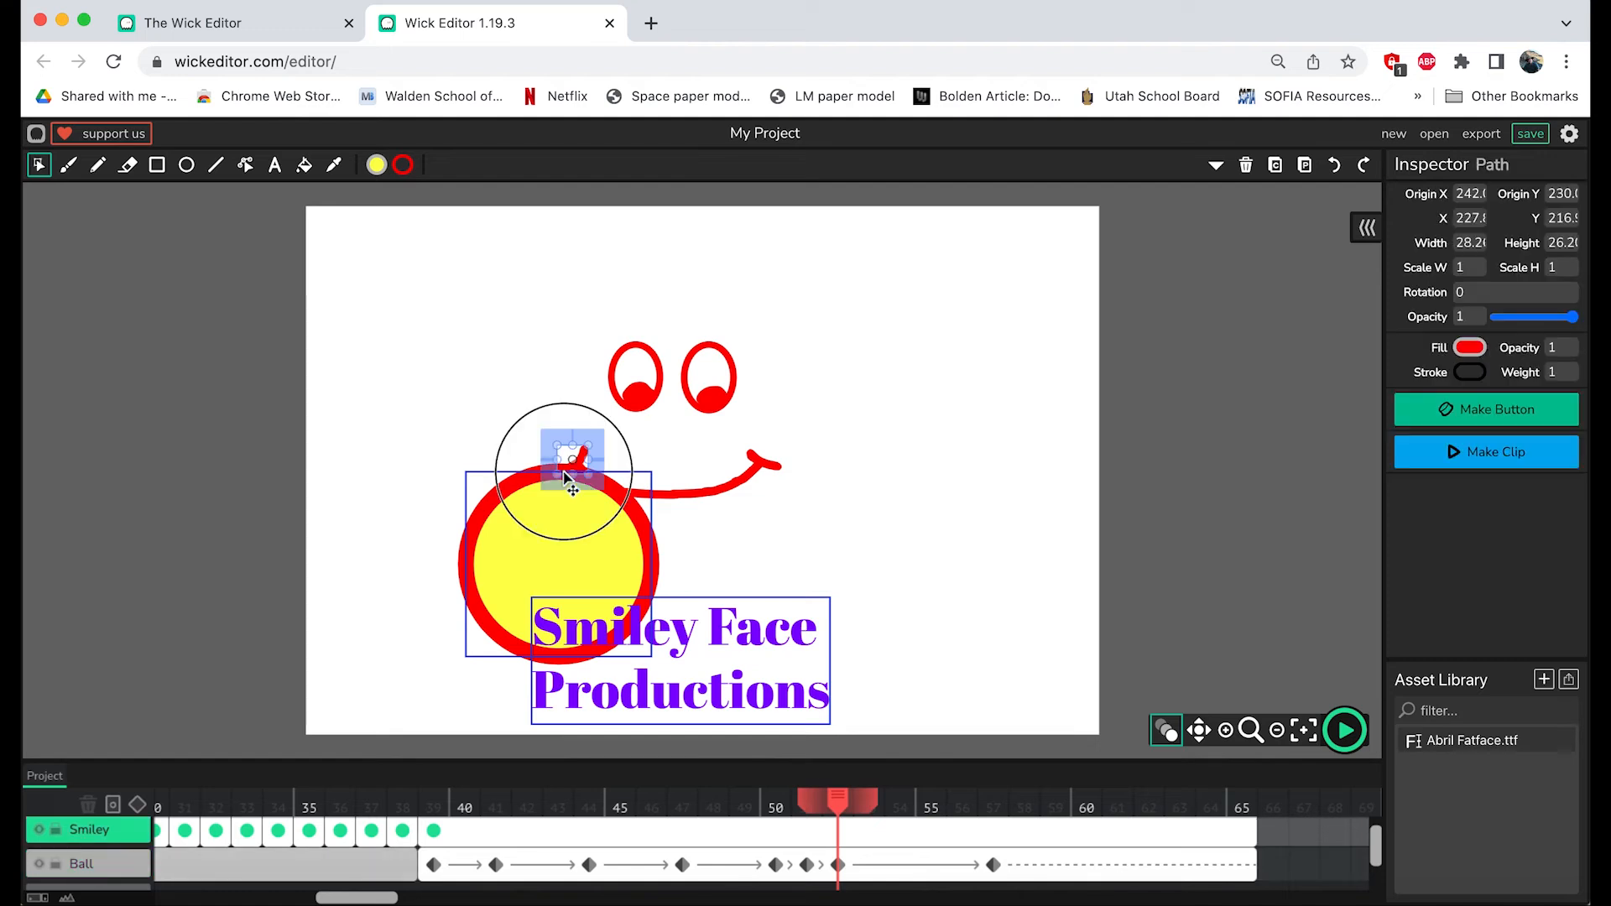
left_click(635, 496)
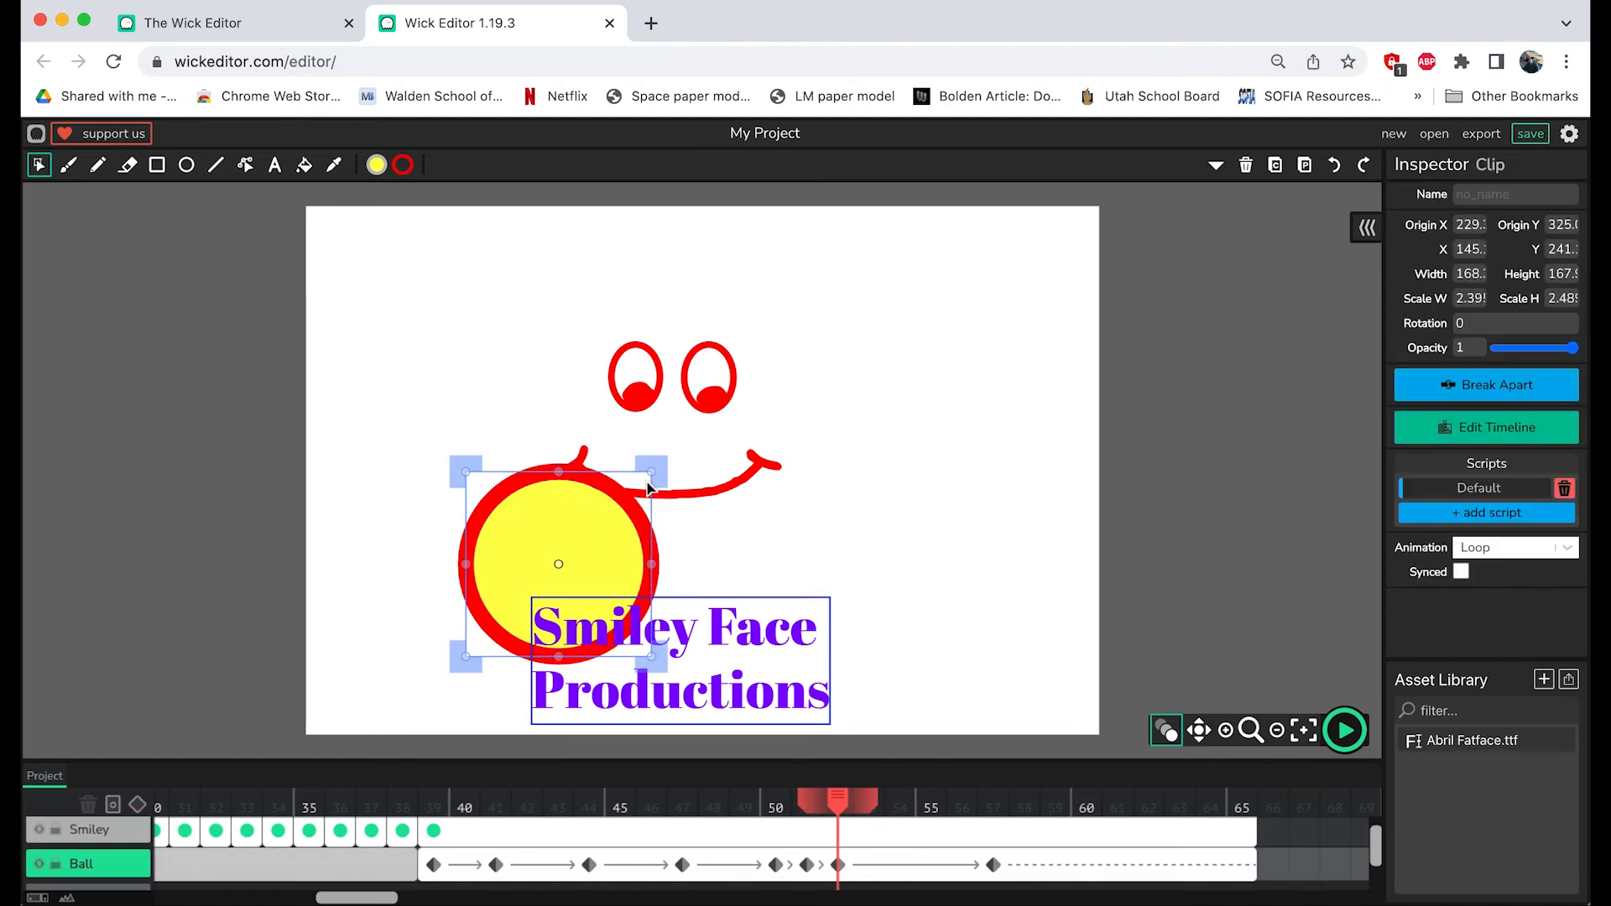
left_click_drag(648, 469, 634, 455)
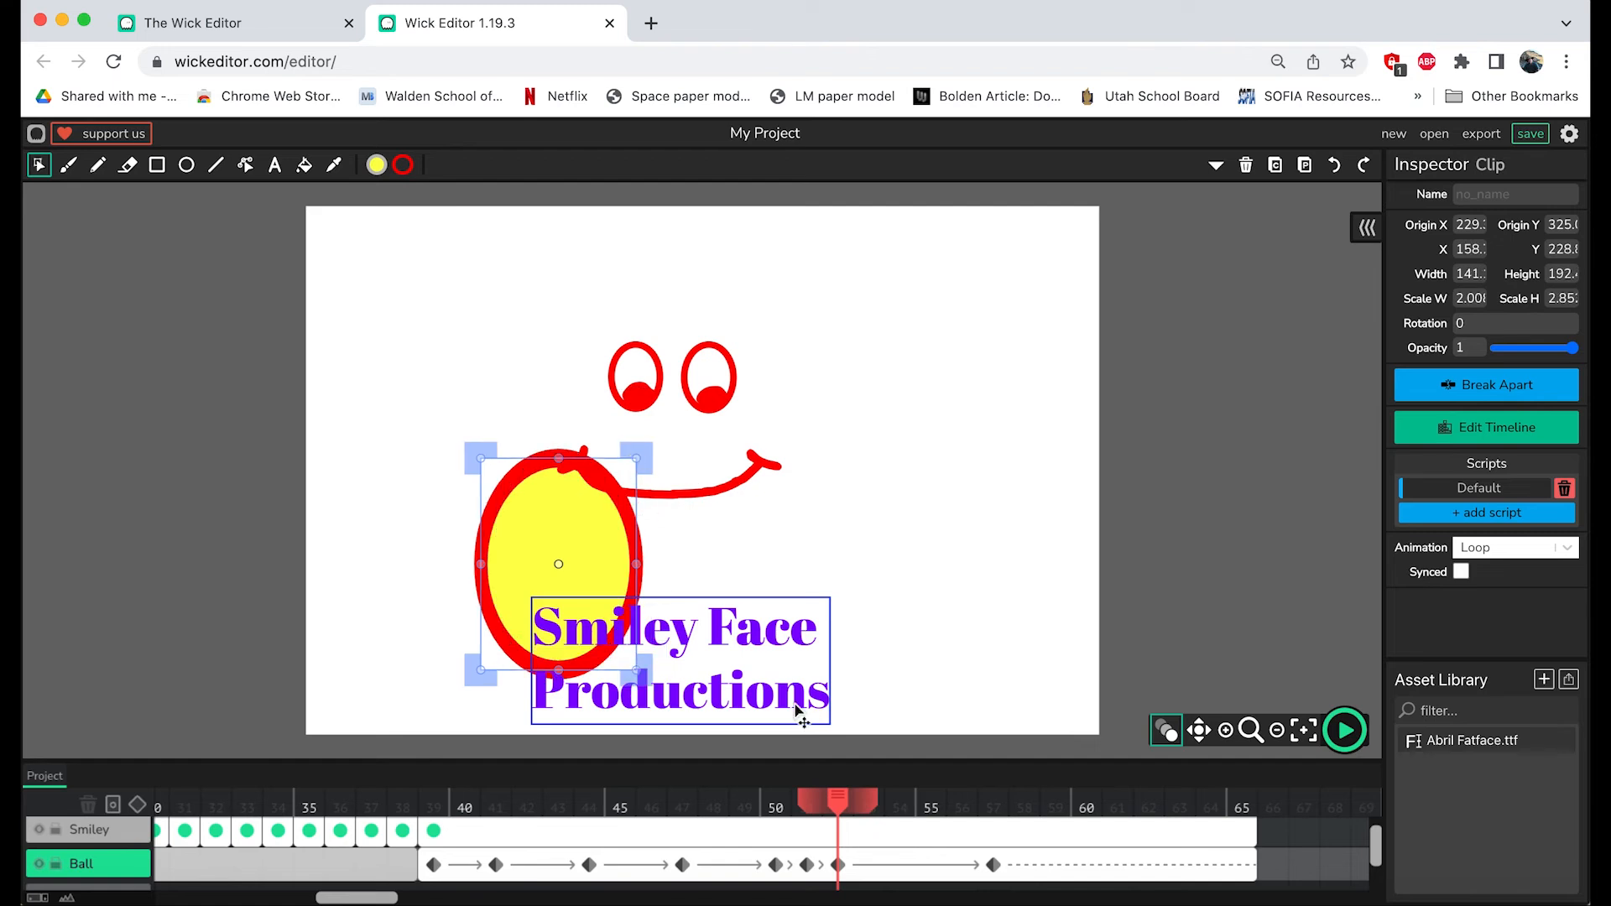
Step: Return the playhead to frame 39, preview the animation with the reshaped ball, and save the project
left_click_drag(838, 801, 428, 797)
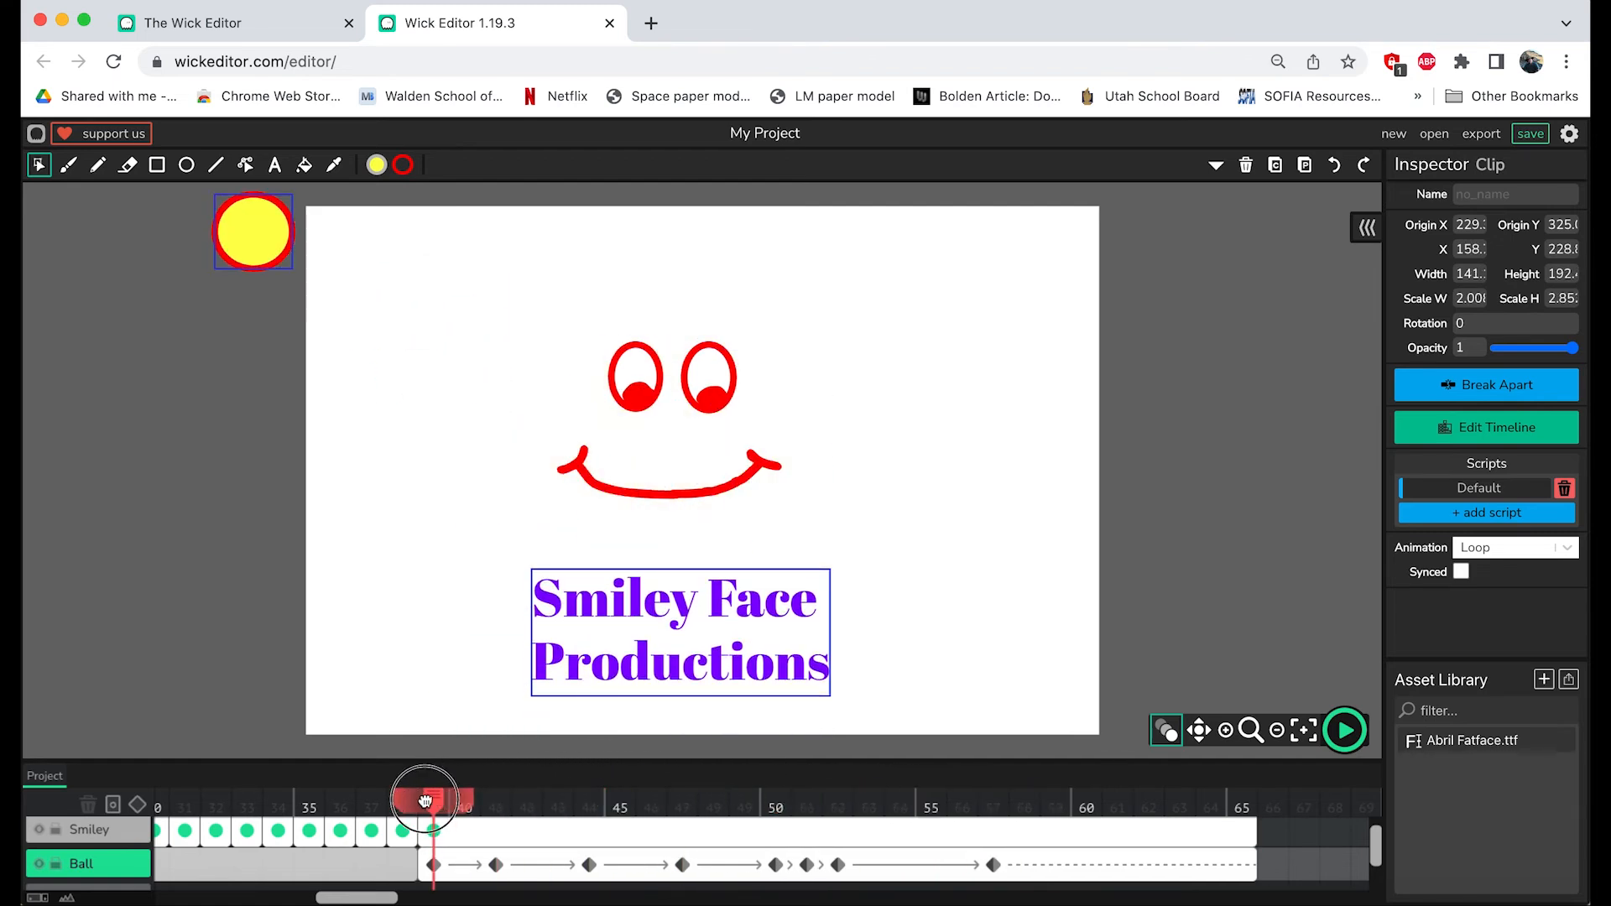
left_click(1345, 729)
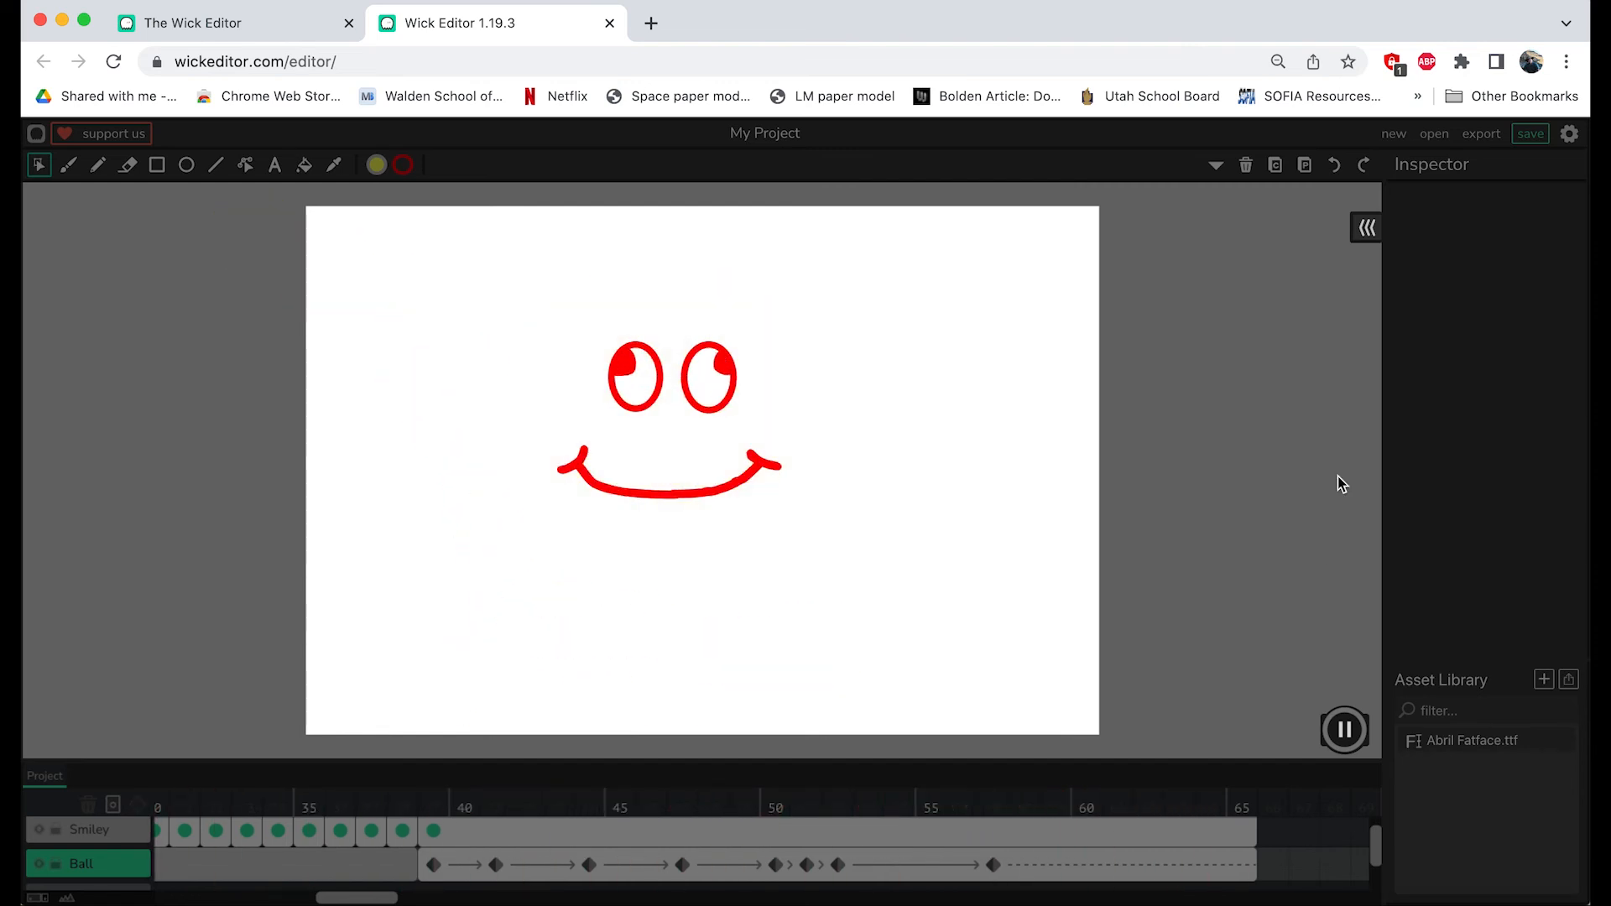
left_click(1344, 729)
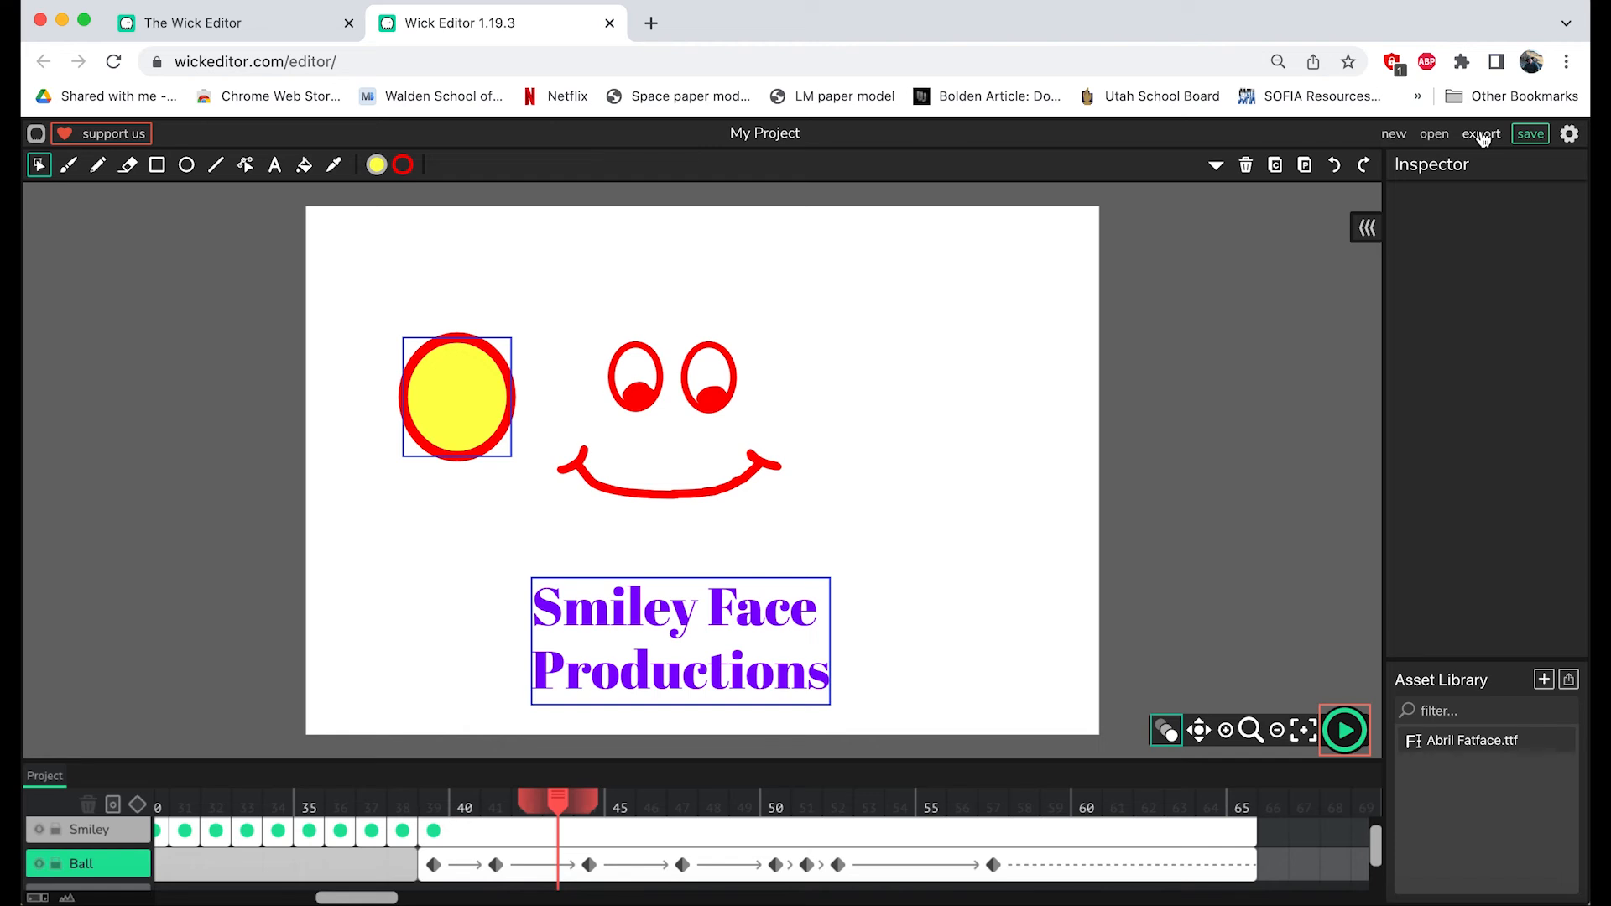
left_click(1532, 134)
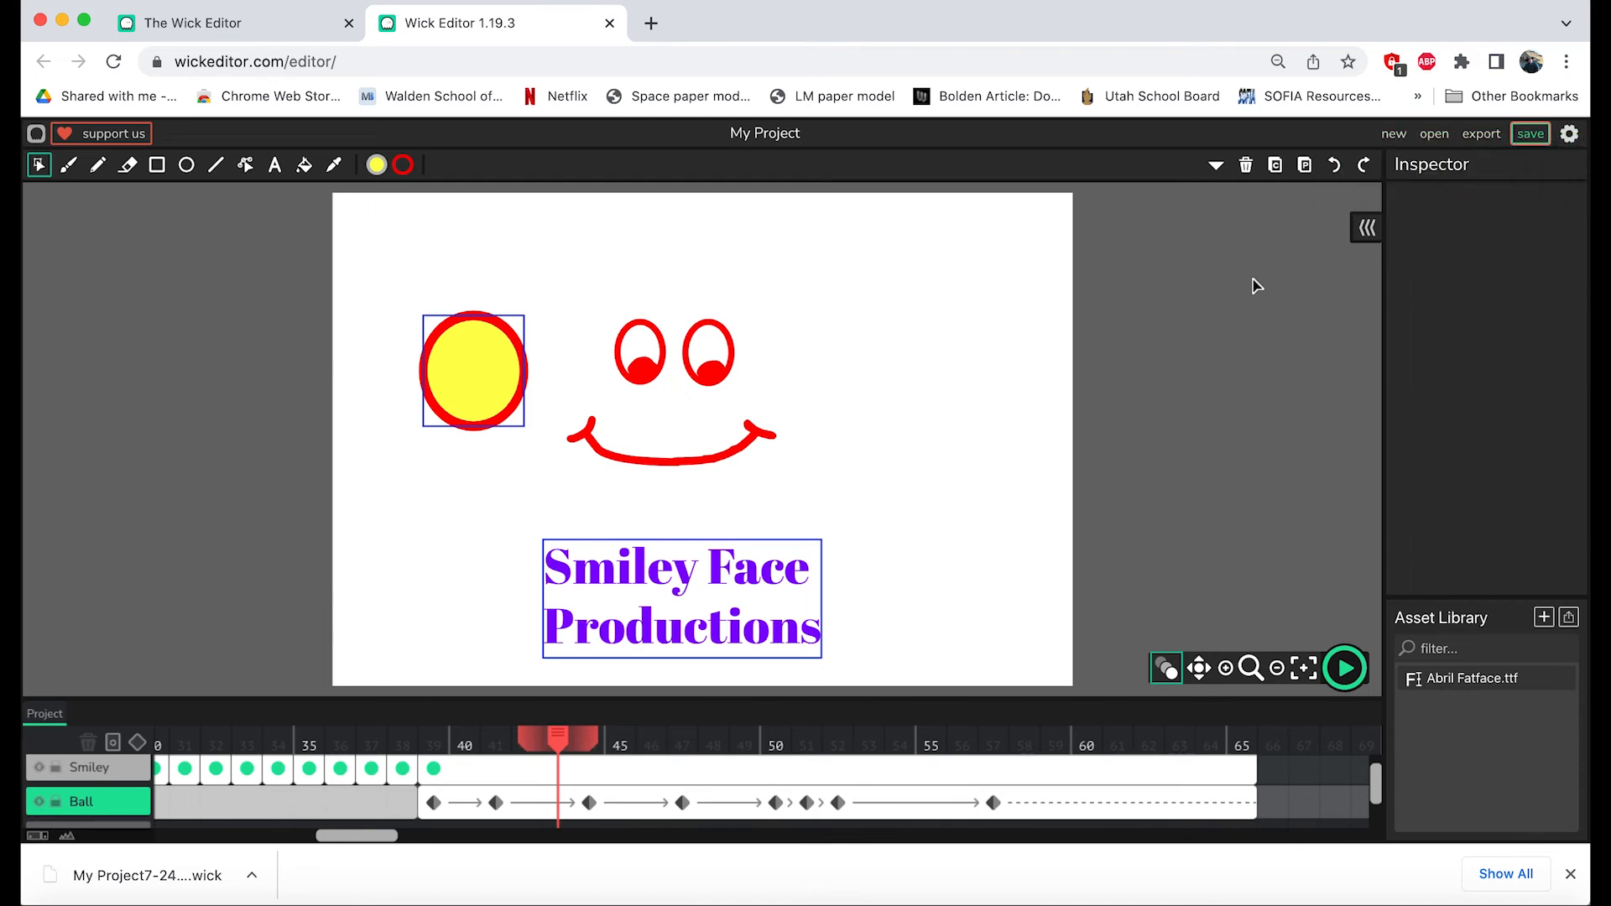
Step: Export the animation as an MP4 video at 1080p (1920 by 1080 px) and play the exported file
left_click(1481, 134)
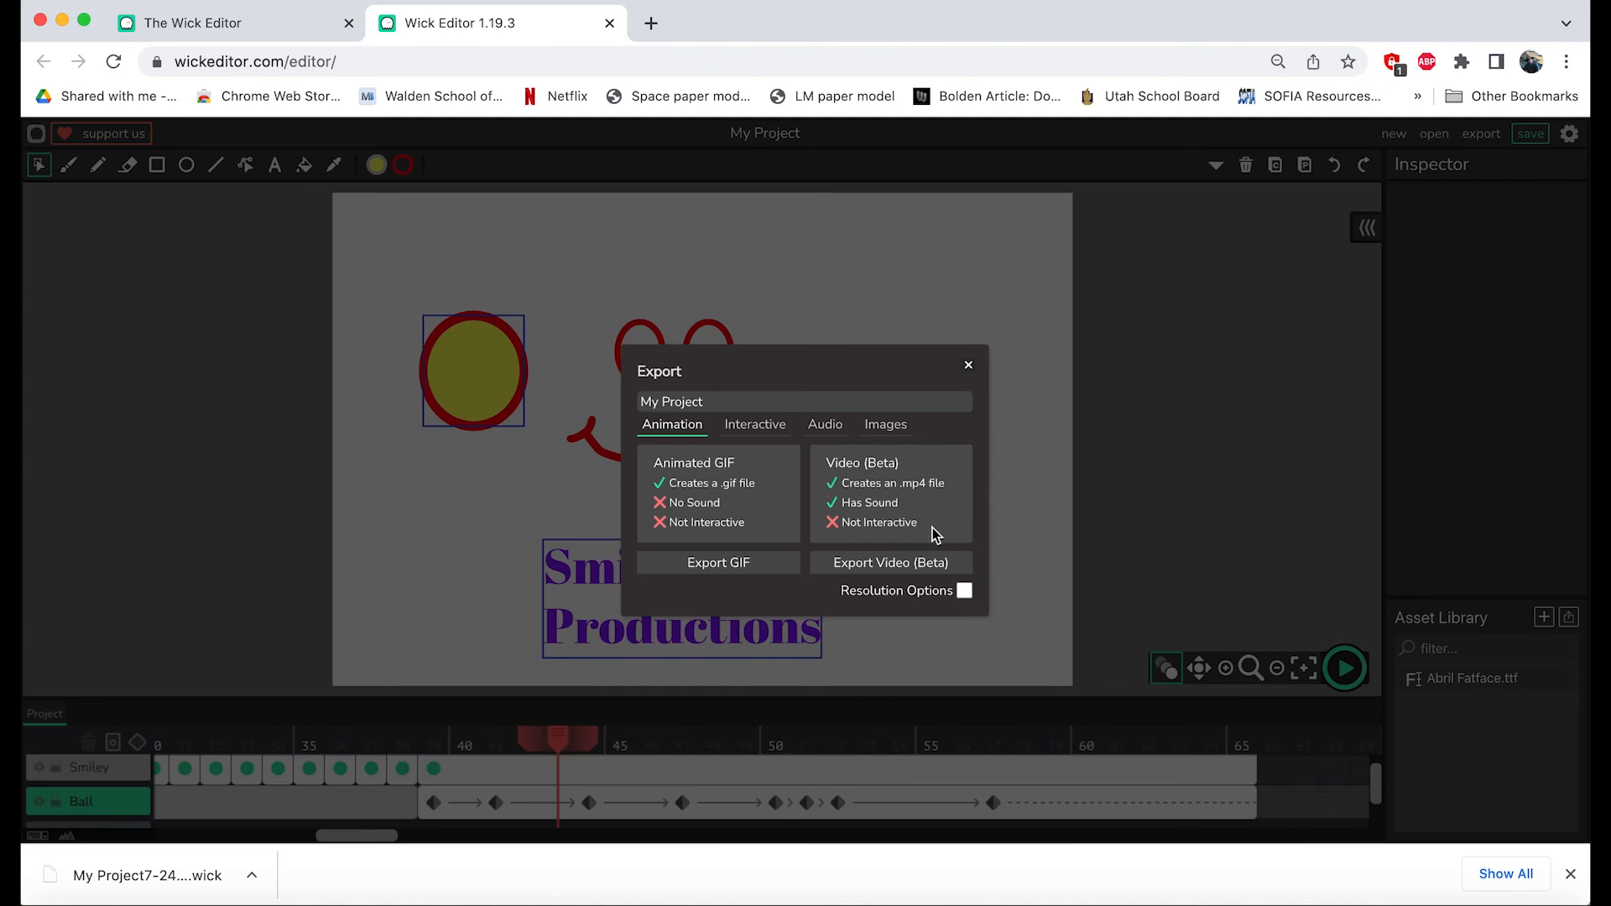
left_click(964, 589)
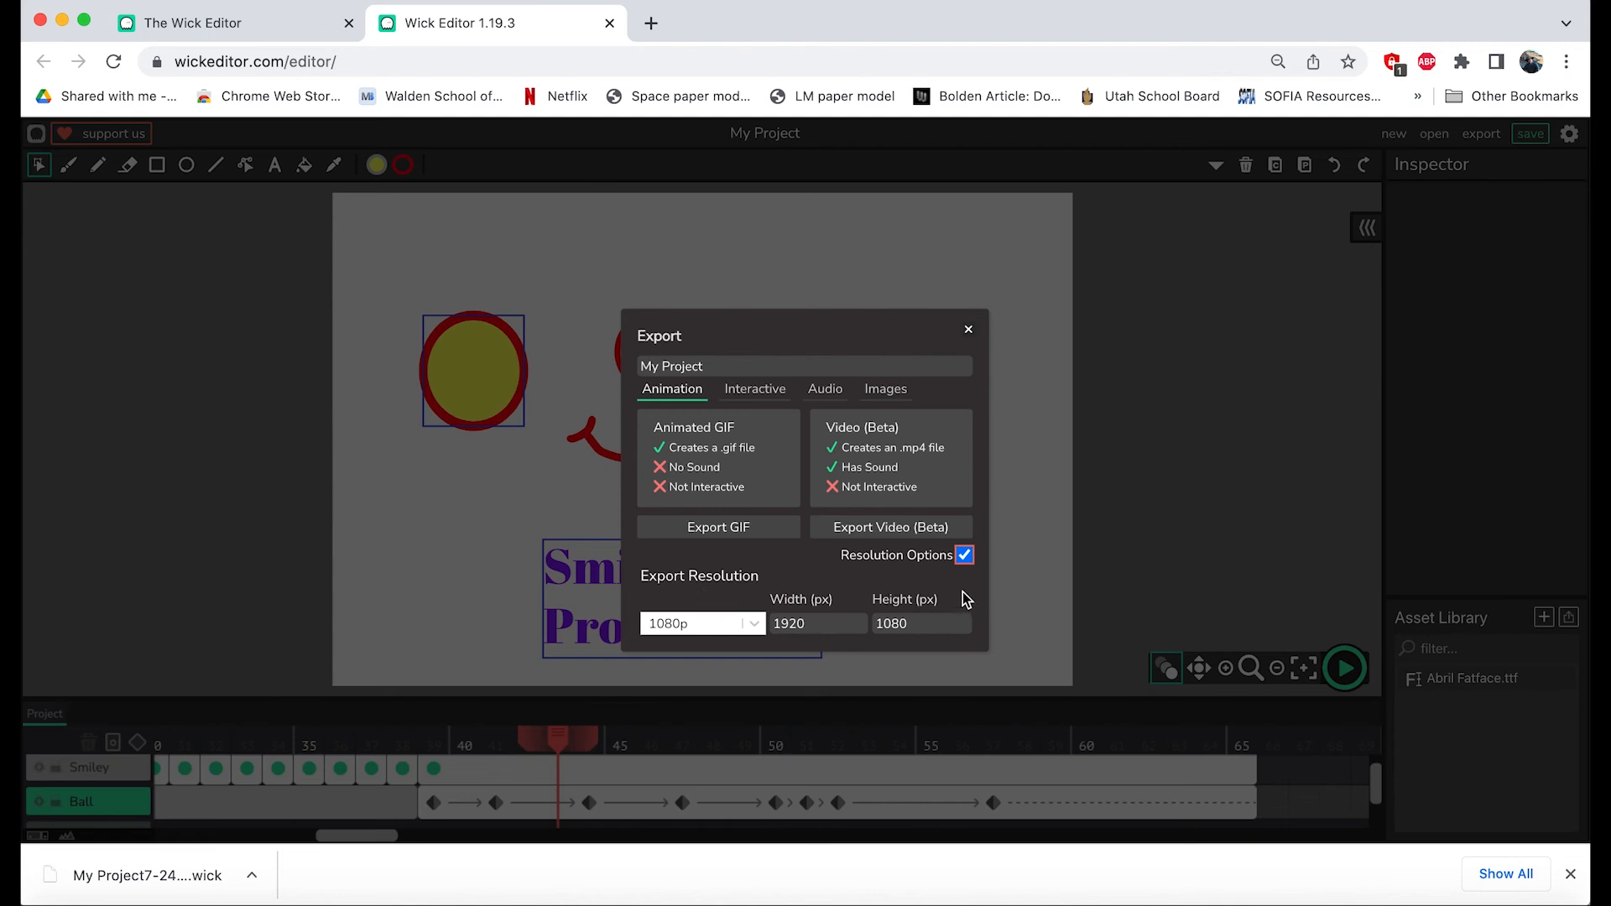
left_click(898, 530)
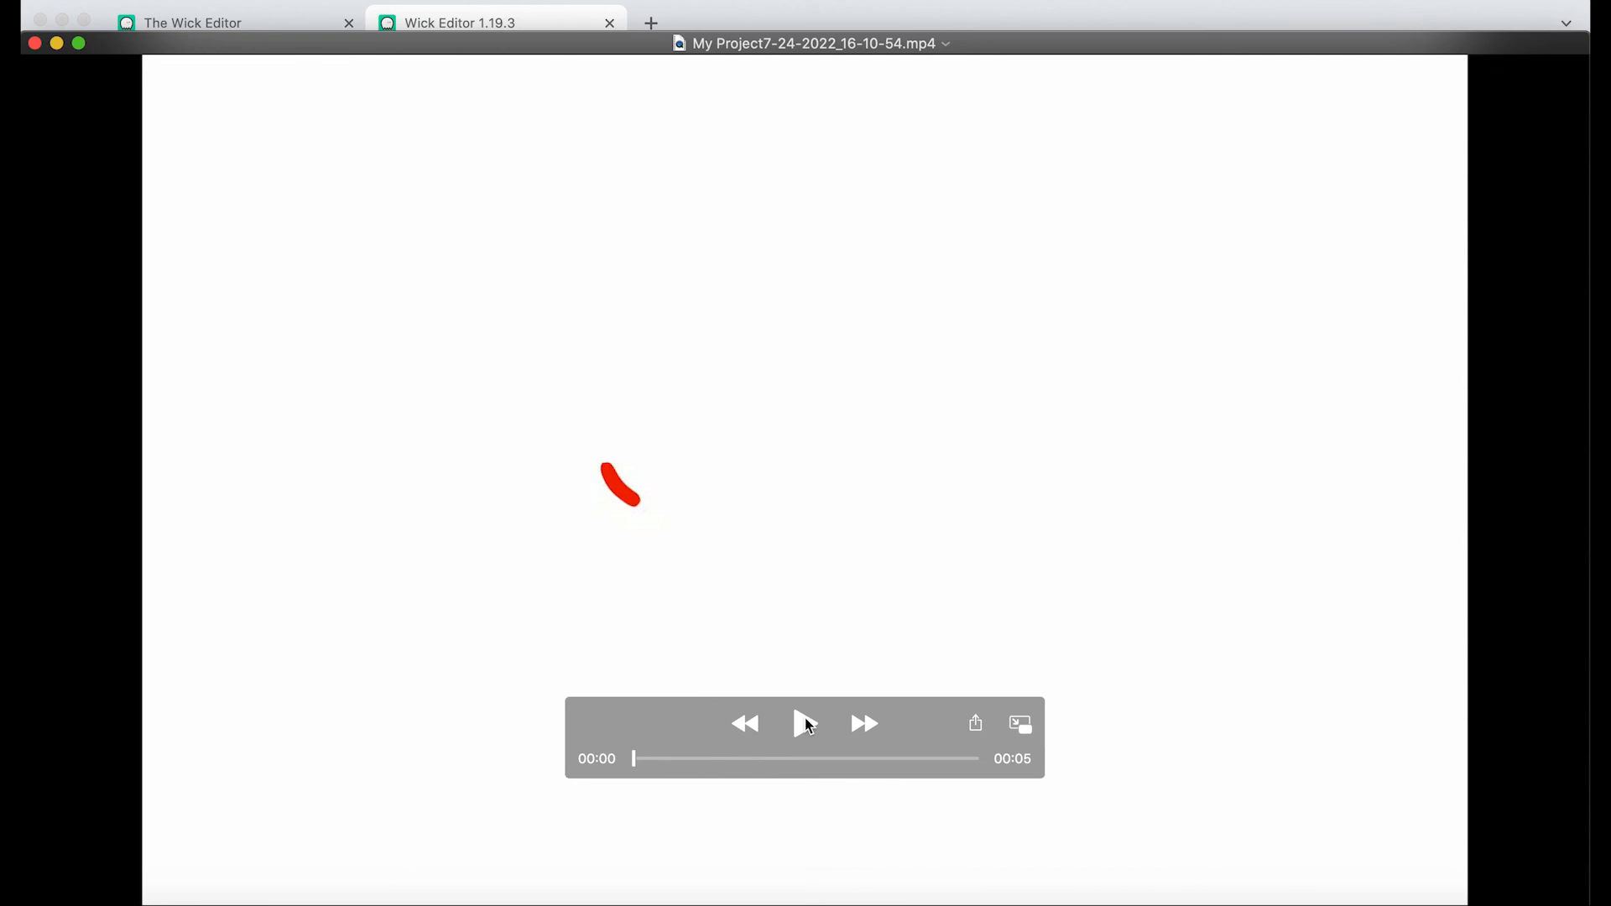
left_click(804, 722)
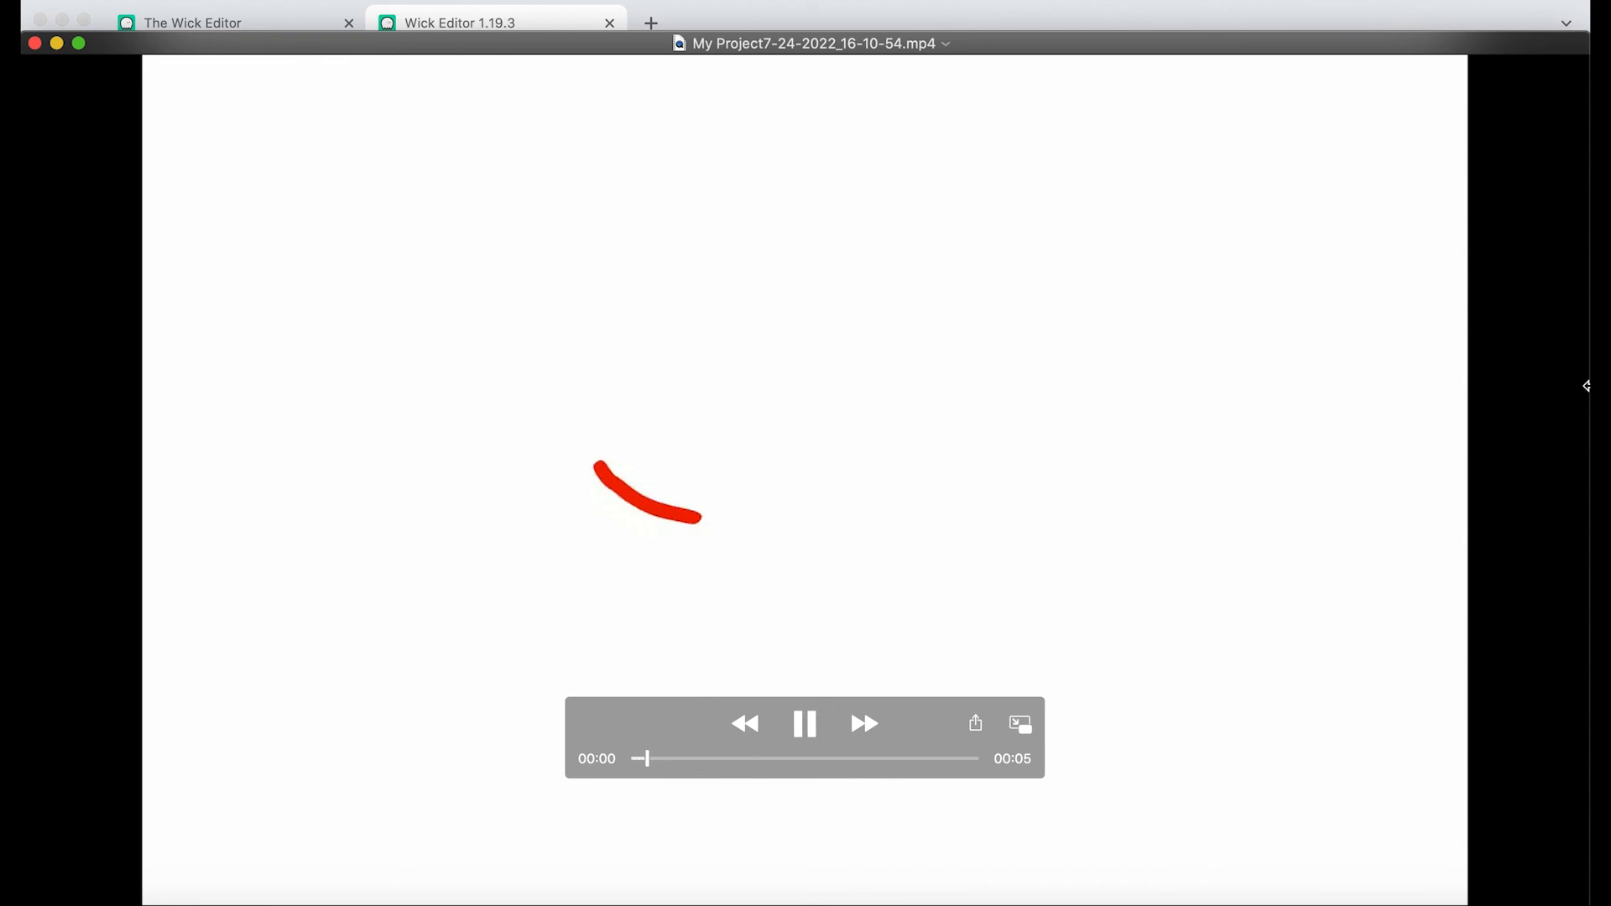